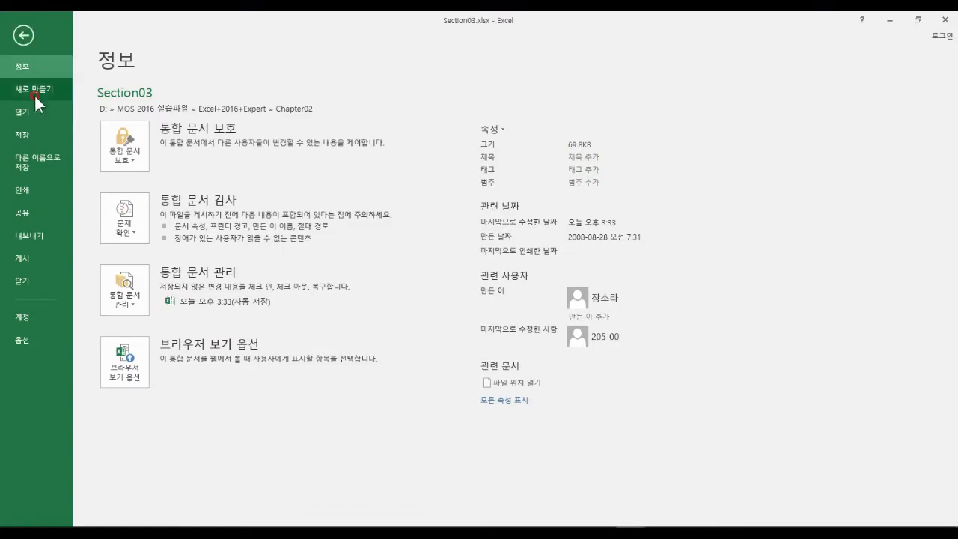
Open the workbook Section01.xlsx from the Chapter03 folder of the Excel+2016+Expert practice files
left_click(24, 110)
left_click(153, 236)
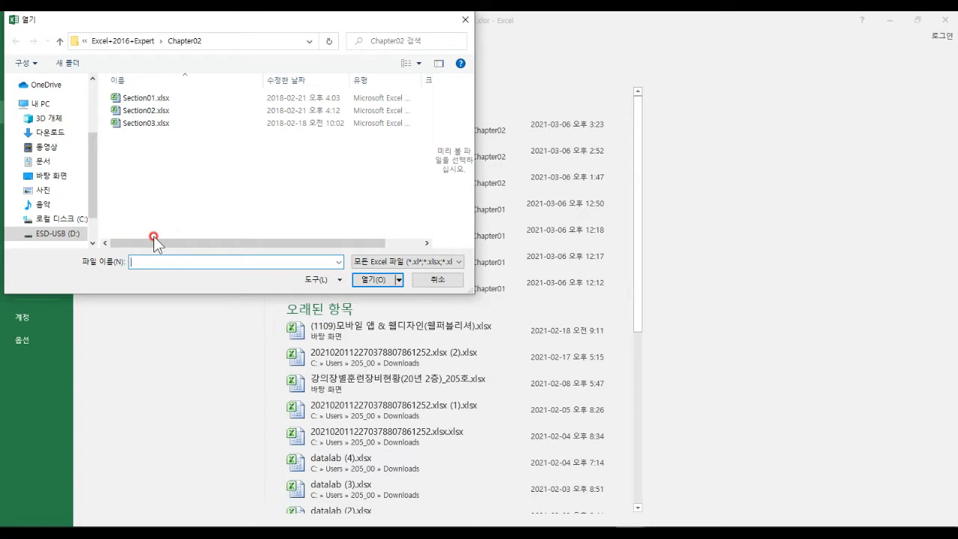
left_click(62, 41)
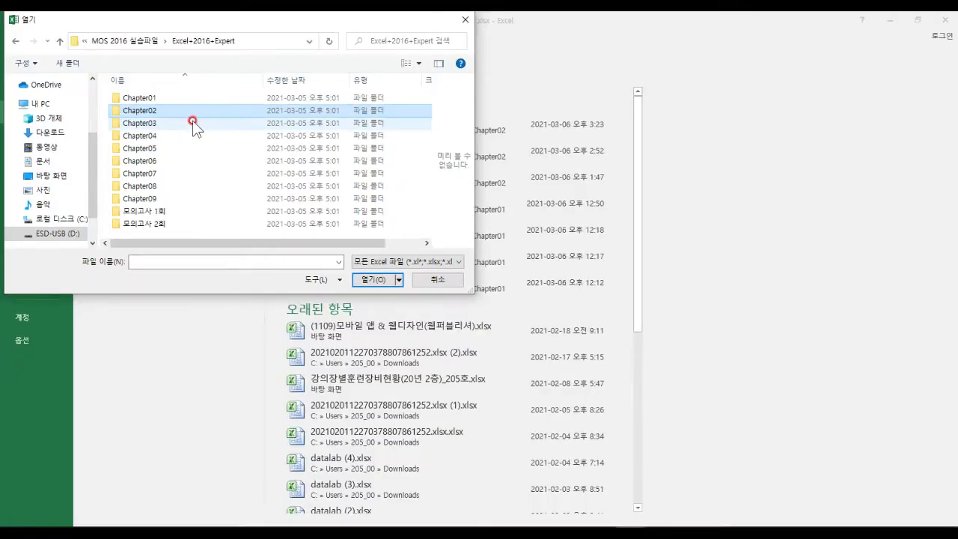
double_click(317, 235)
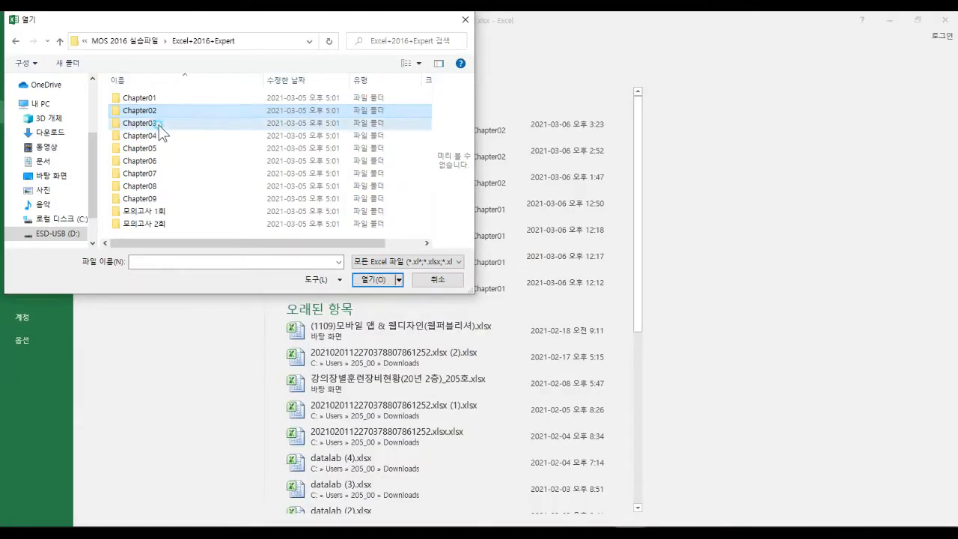
left_click(158, 98)
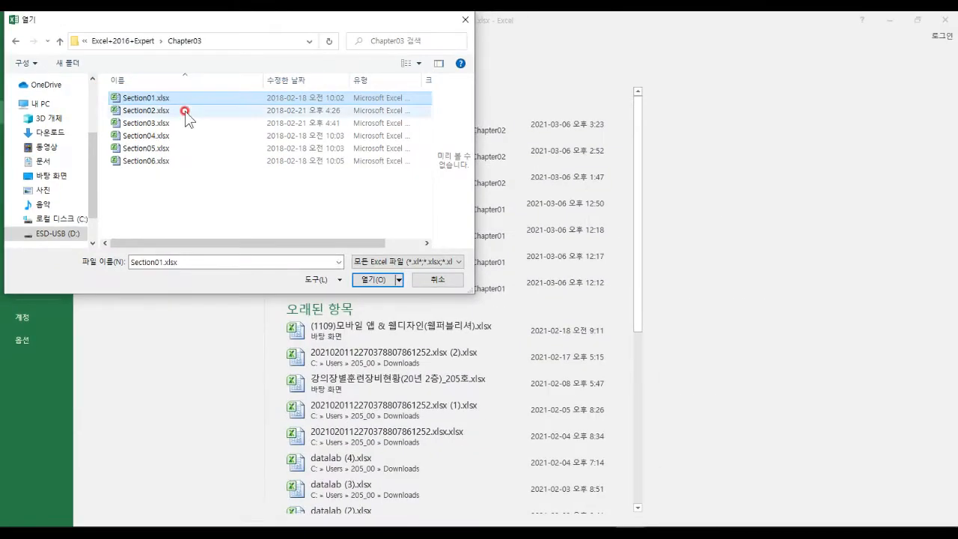
left_click(372, 280)
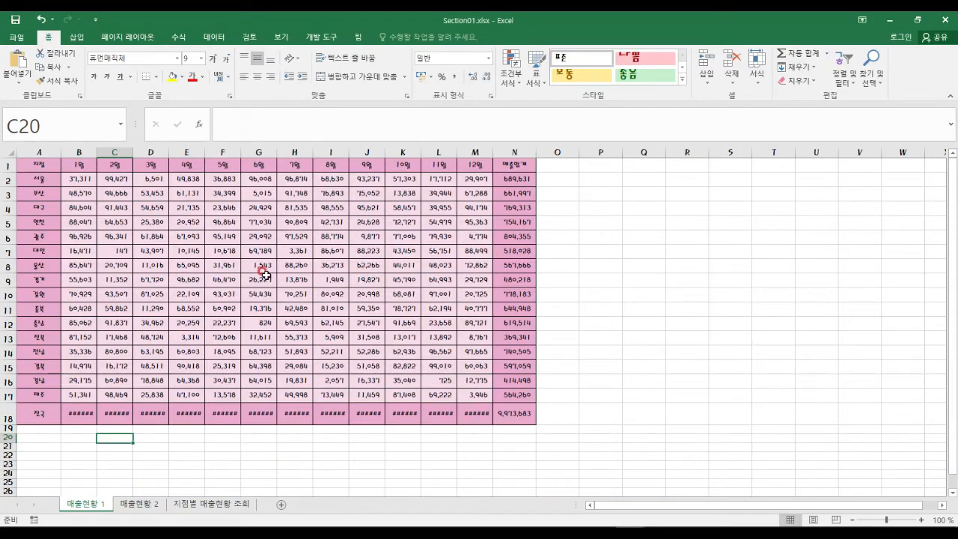
scroll(258, 270, "up", 2)
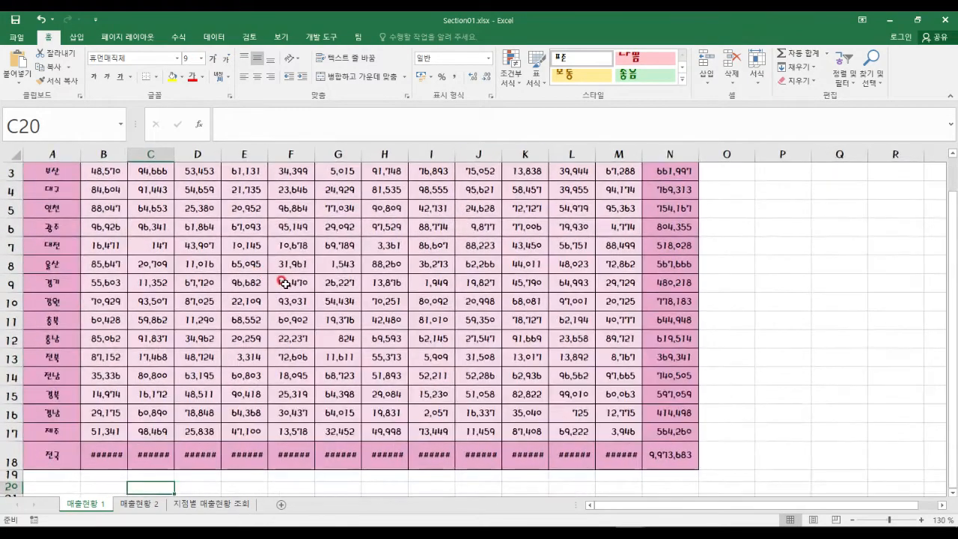
scroll(259, 272, "up", 1)
left_click(276, 283)
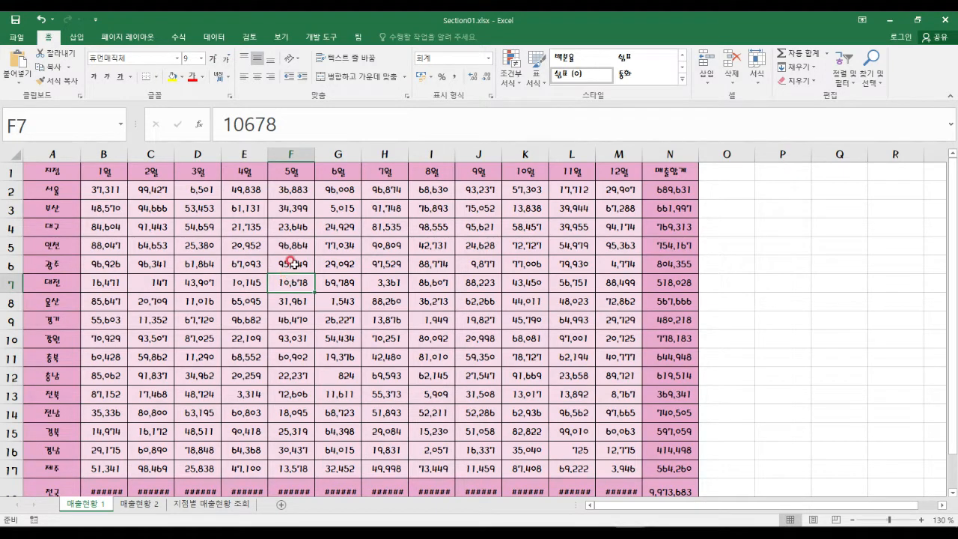
left_click(310, 225)
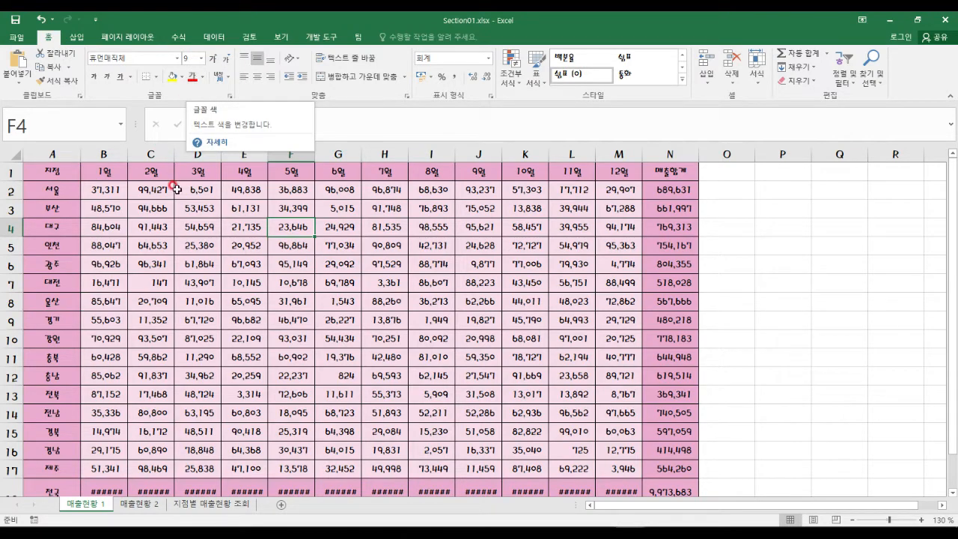
left_click(193, 210)
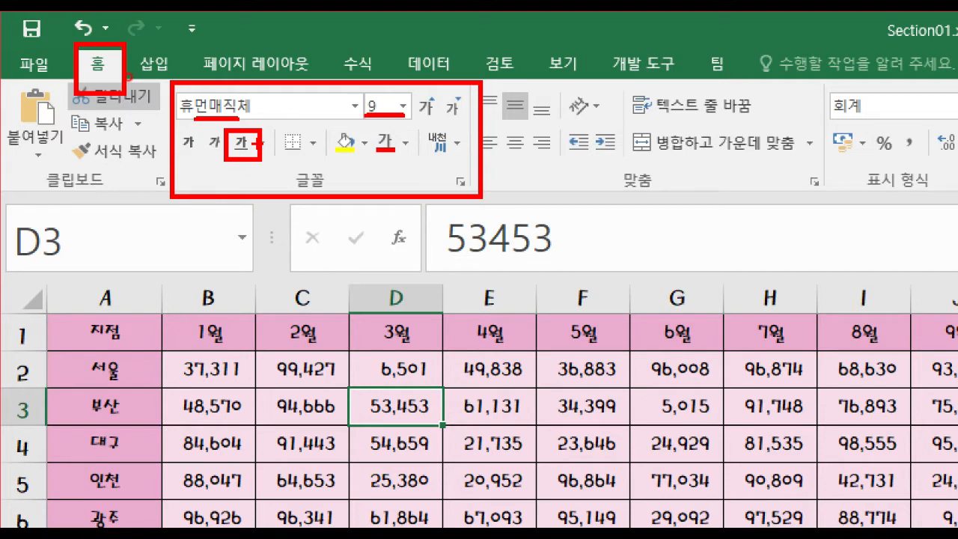
left_click_drag(277, 126, 322, 159)
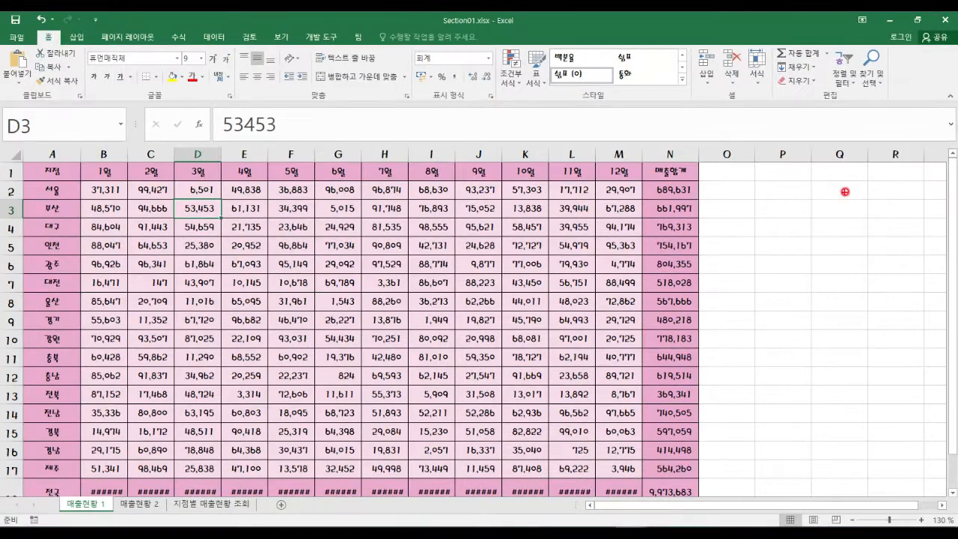
left_click_drag(732, 155, 565, 399)
left_click_drag(549, 177, 742, 443)
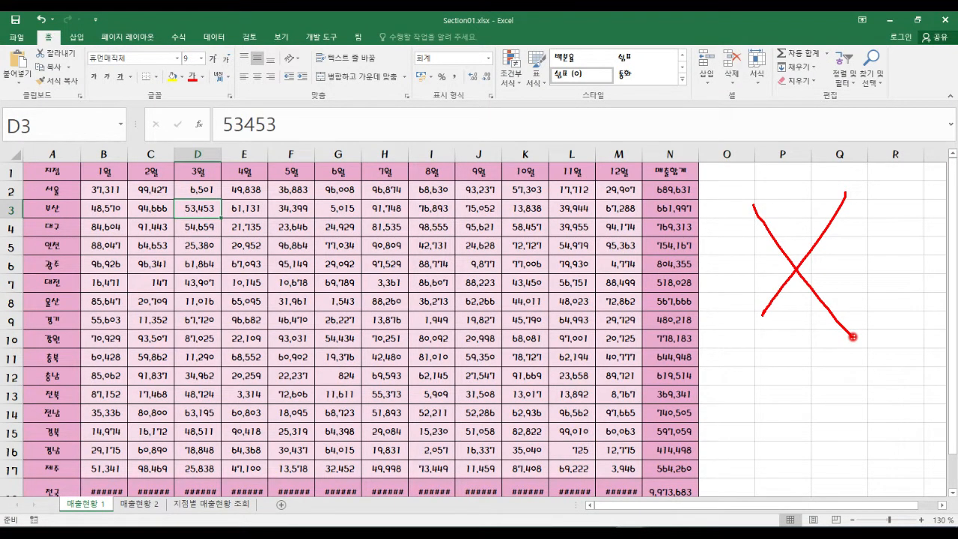
key("Escape")
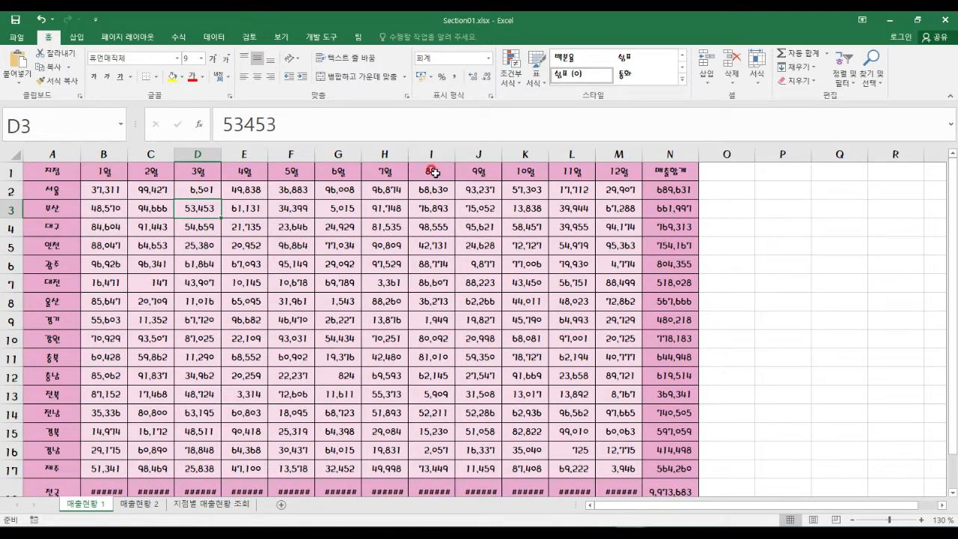
Hide the gridlines of the 매출현황 1 sheet and show them again
left_click(287, 38)
left_click_drag(266, 19, 268, 28)
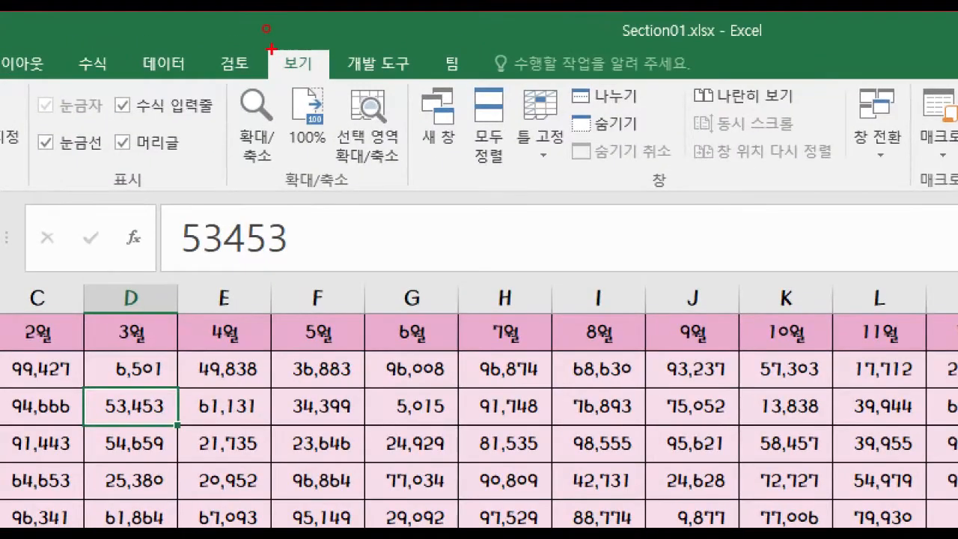
left_click_drag(278, 81, 332, 89)
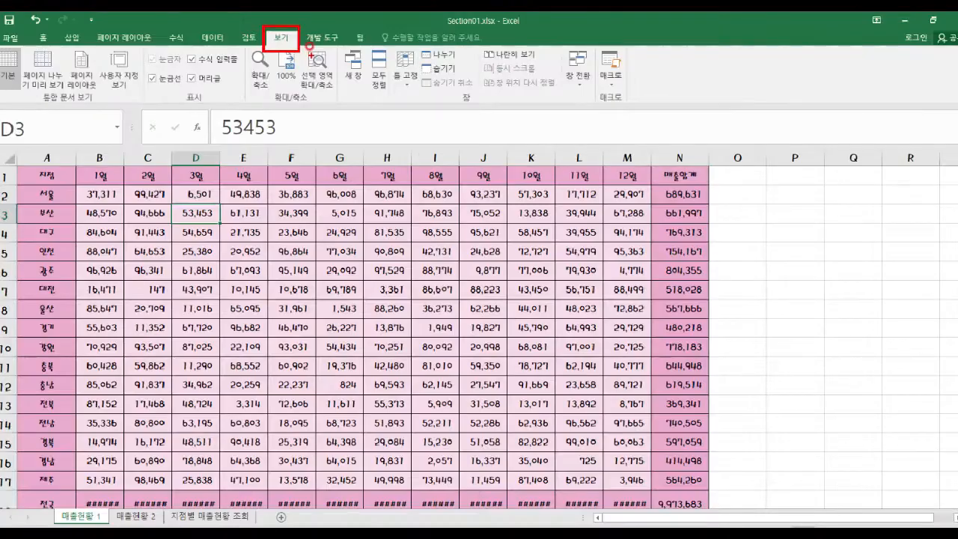
key("Escape")
left_click_drag(185, 122, 277, 165)
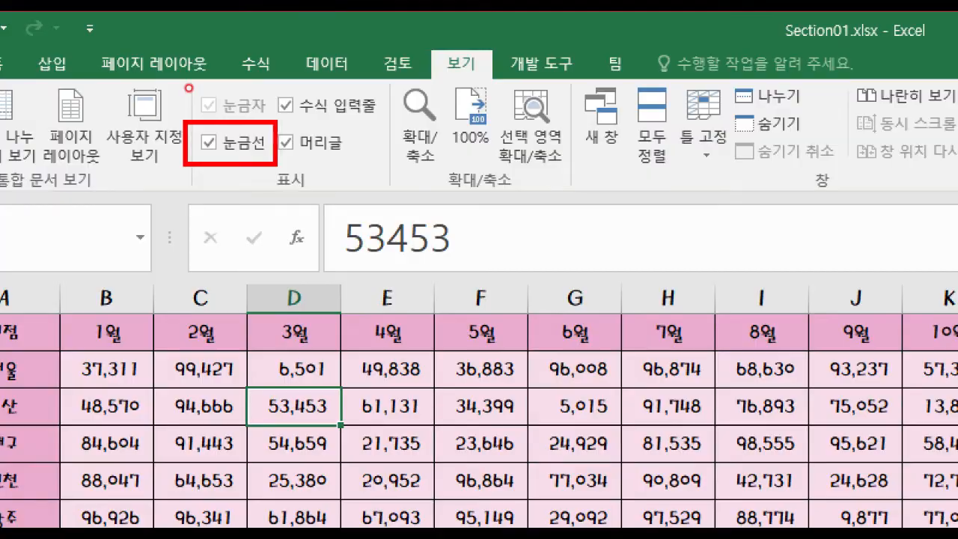
key("Escape")
left_click(208, 142)
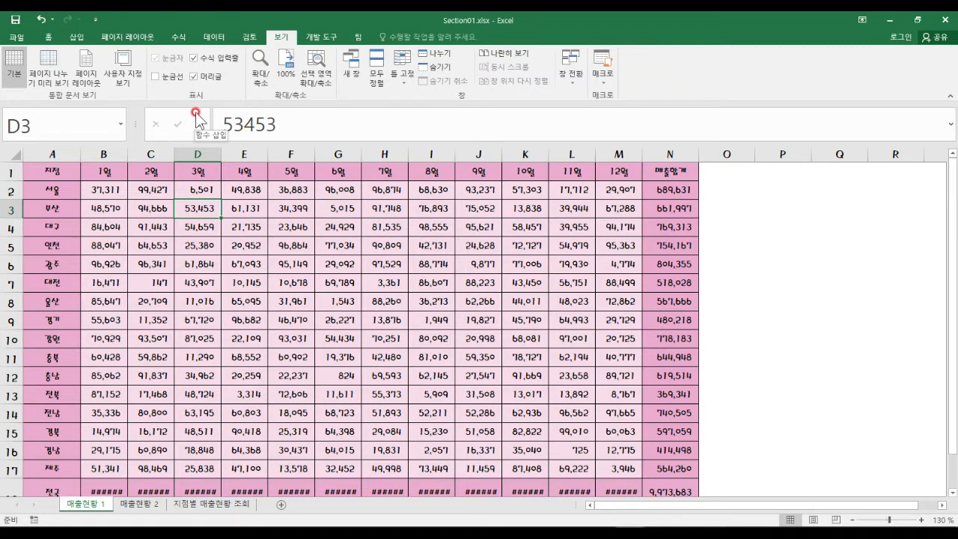
left_click(166, 78)
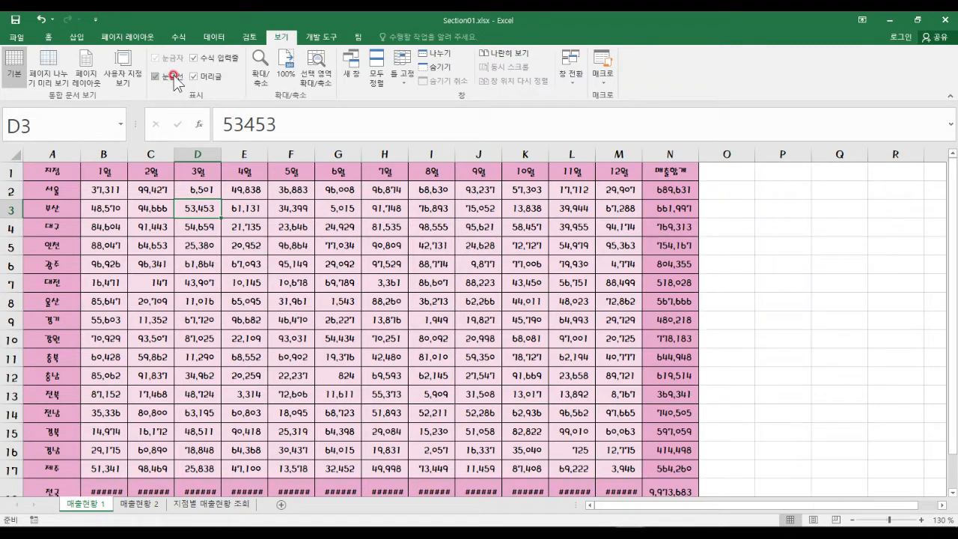
Apply all borders to the empty range B23:H34 below the sales table
left_click(49, 36)
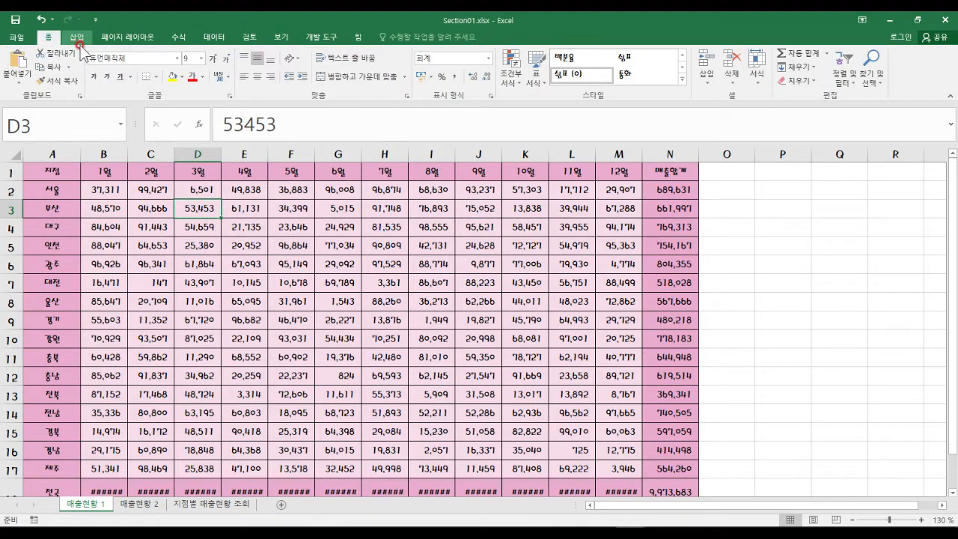
scroll(382, 309, "down", 5)
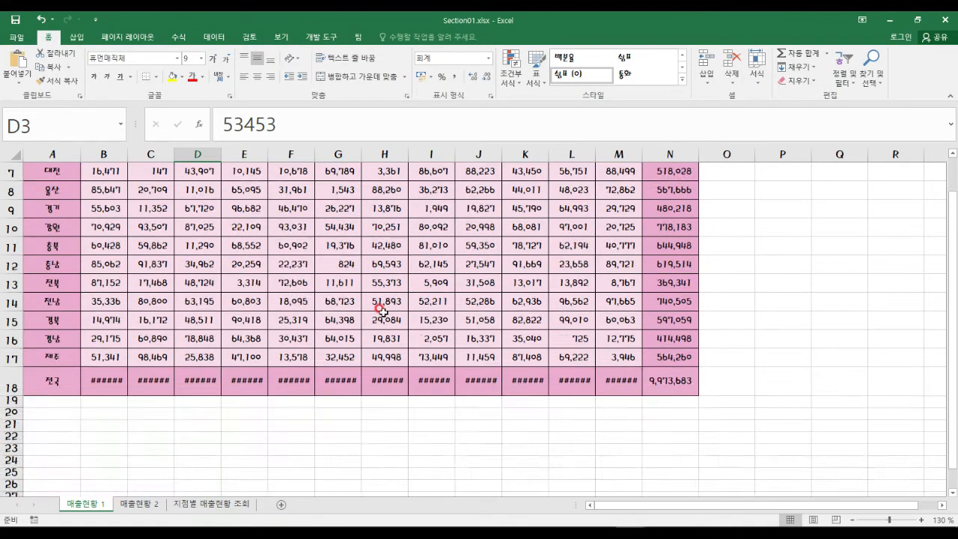
scroll(382, 309, "down", 1)
left_click_drag(96, 214, 377, 349)
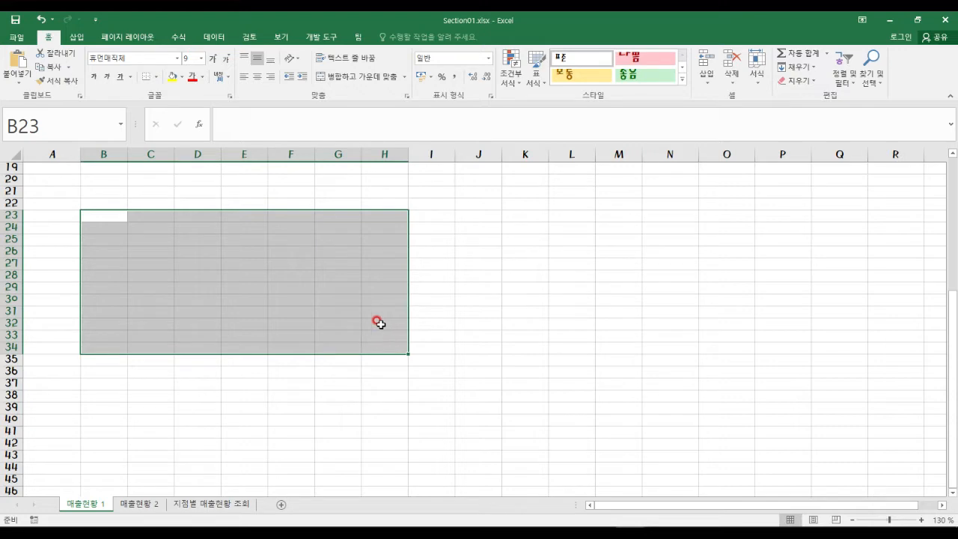
left_click(155, 77)
left_click(203, 101)
left_click(176, 184)
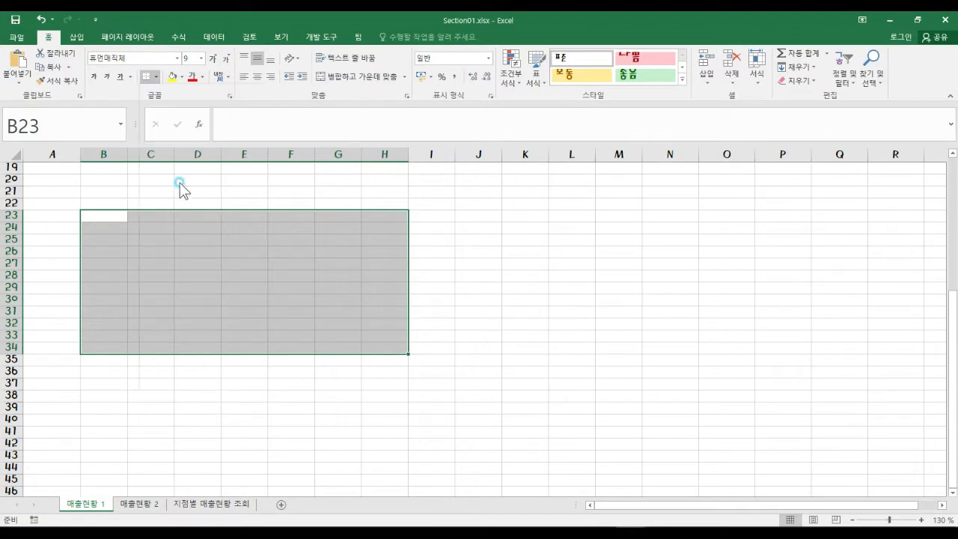
left_click(477, 287)
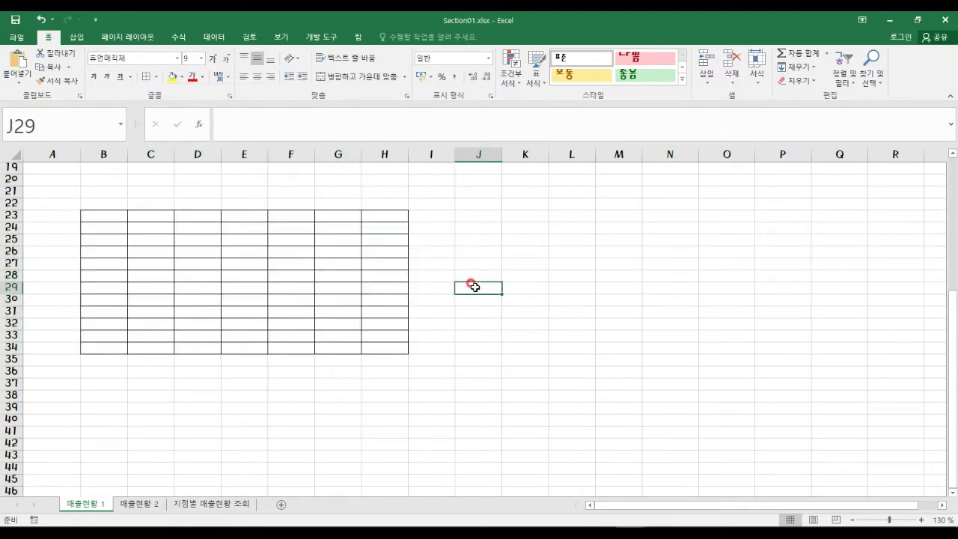
Turn the gridlines off to compare them with the bordered range B23:H34, and turn them back on
left_click(281, 36)
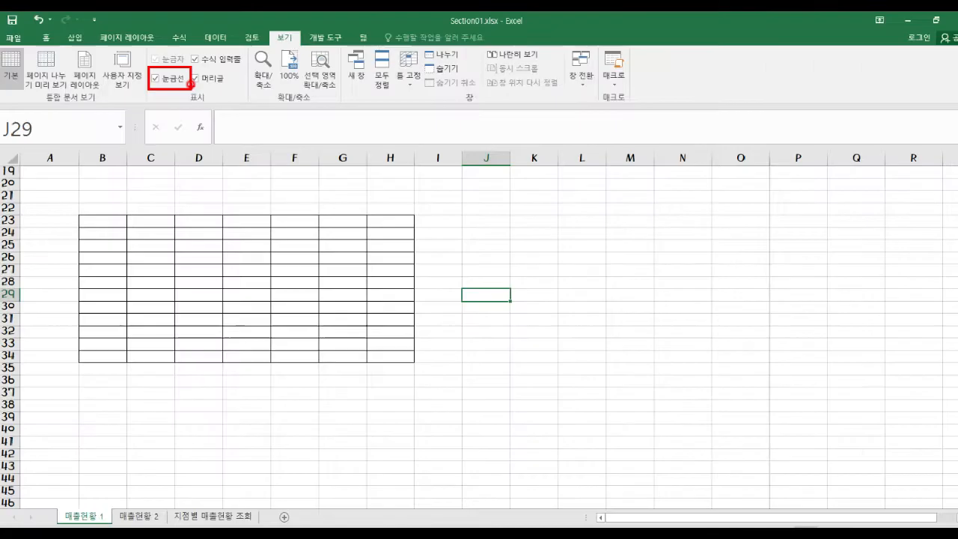
left_click(171, 76)
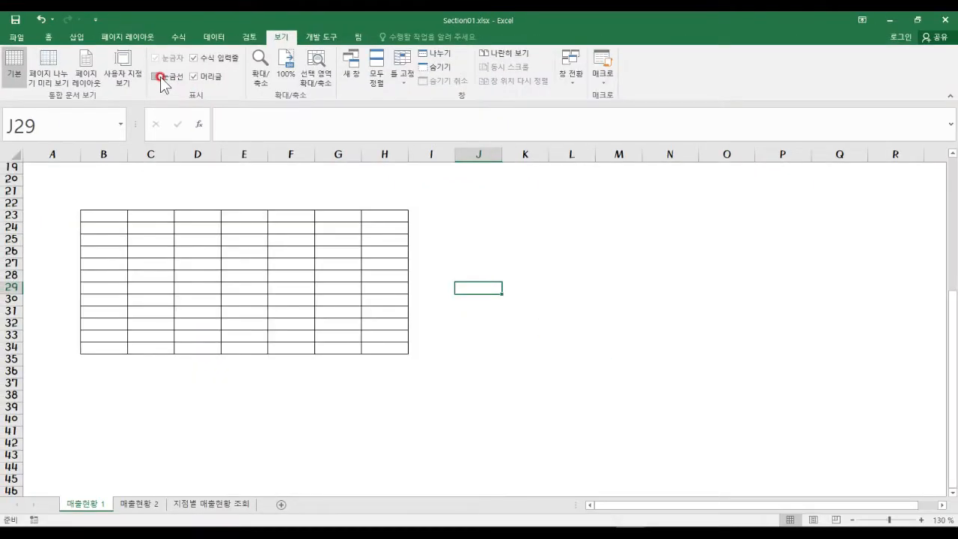
left_click(189, 125)
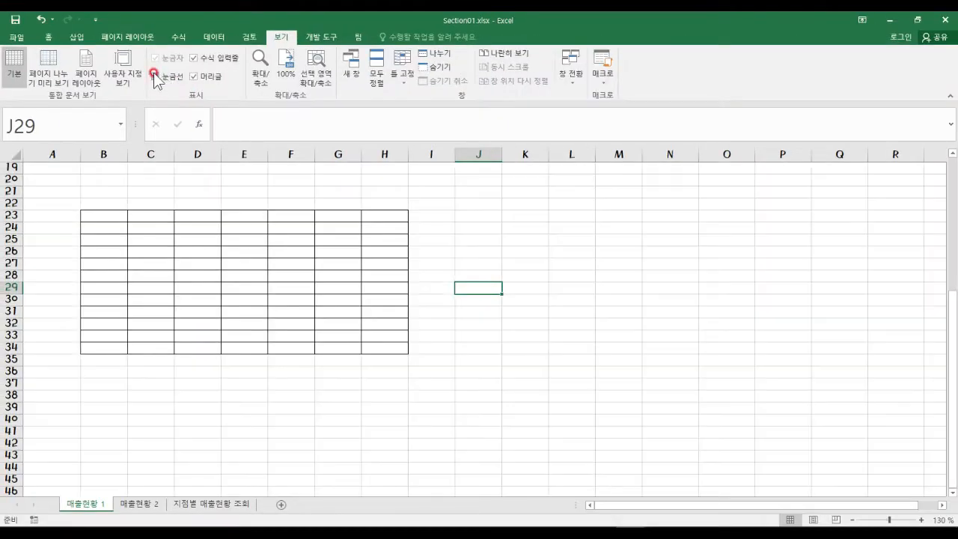
left_click(51, 37)
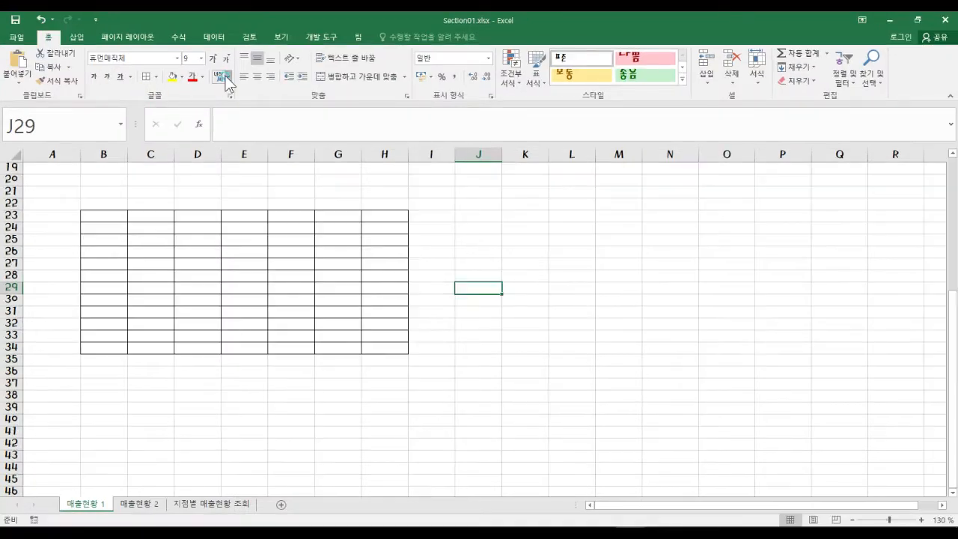
left_click(455, 142)
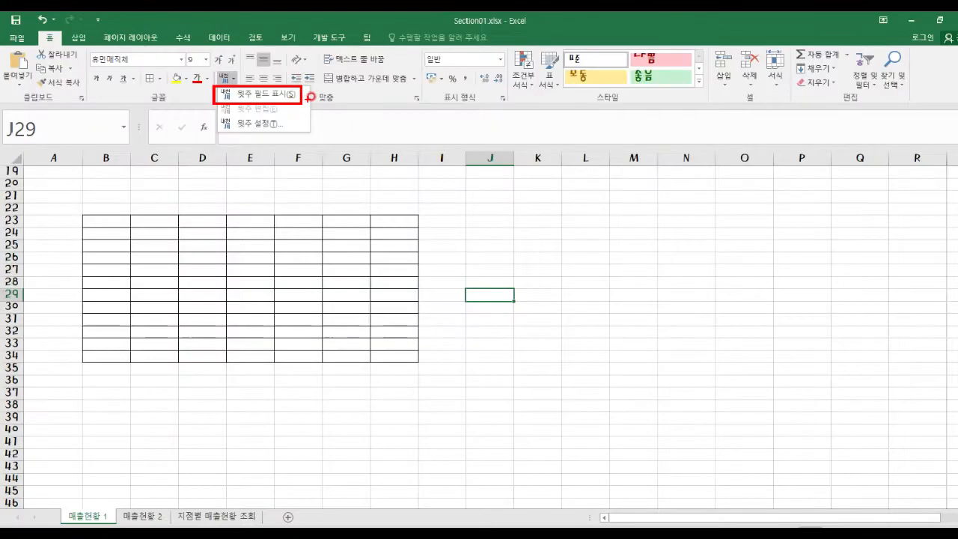
left_click(447, 185)
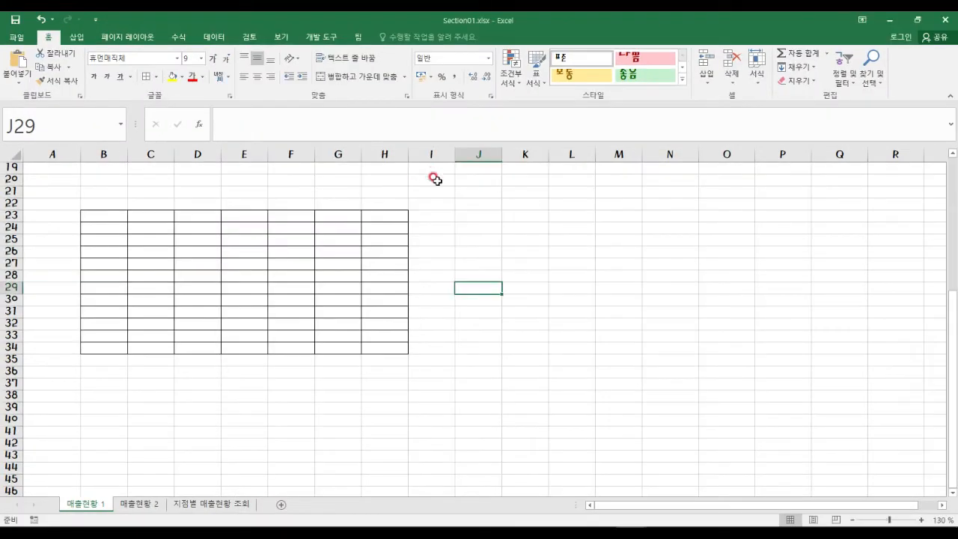
Enter the text 이젠 in cell I35
left_click(431, 358)
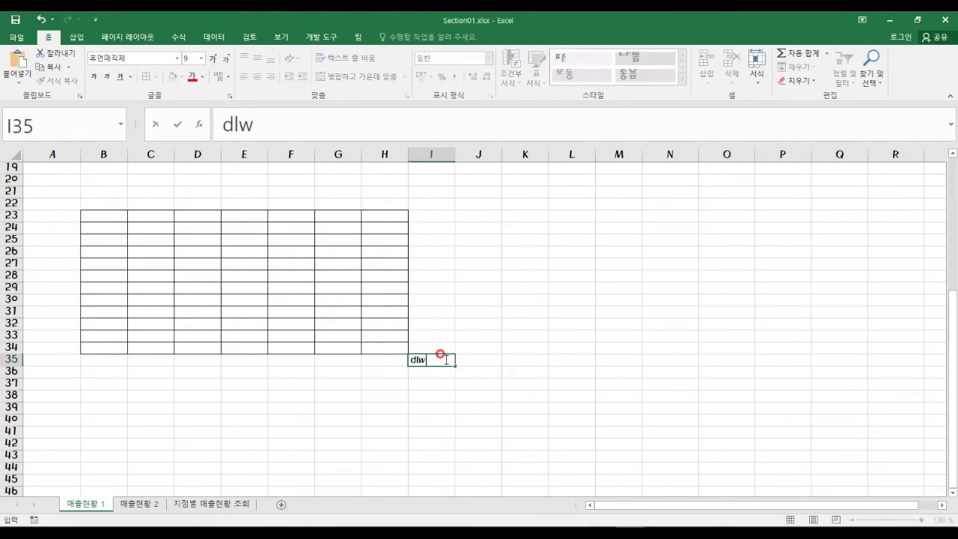
type("젠")
key("Return")
Turn on the phonetic guide field (윗주 필드 표시) for cell I35
left_click(445, 359)
left_click(223, 76)
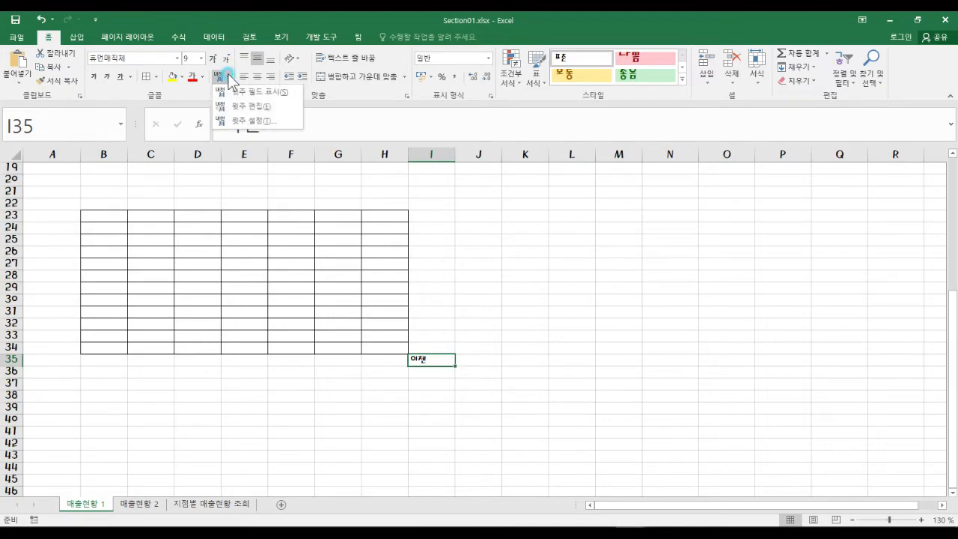
mouse_move(209, 106)
left_mouse_down()
mouse_move(304, 141)
mouse_move(362, 141)
left_mouse_up()
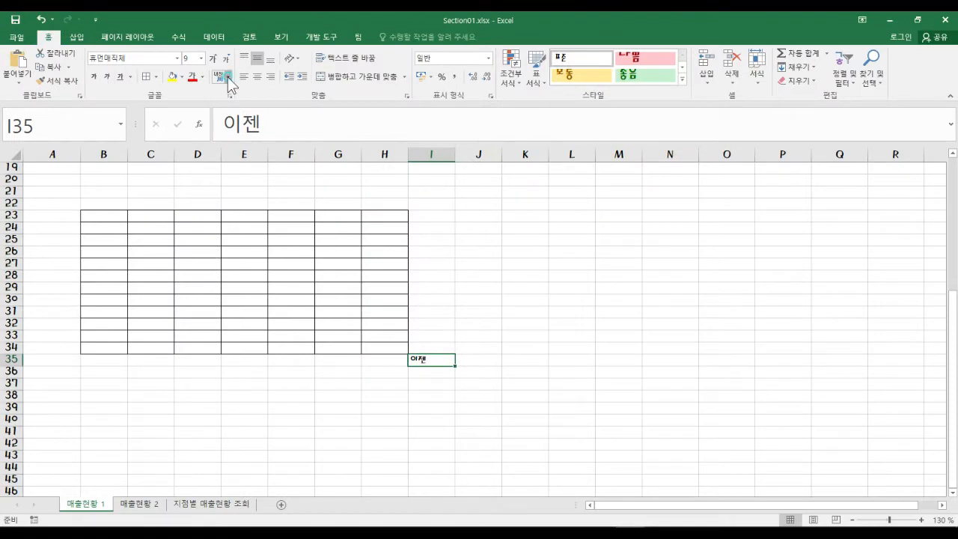
left_click(236, 92)
left_click(290, 128)
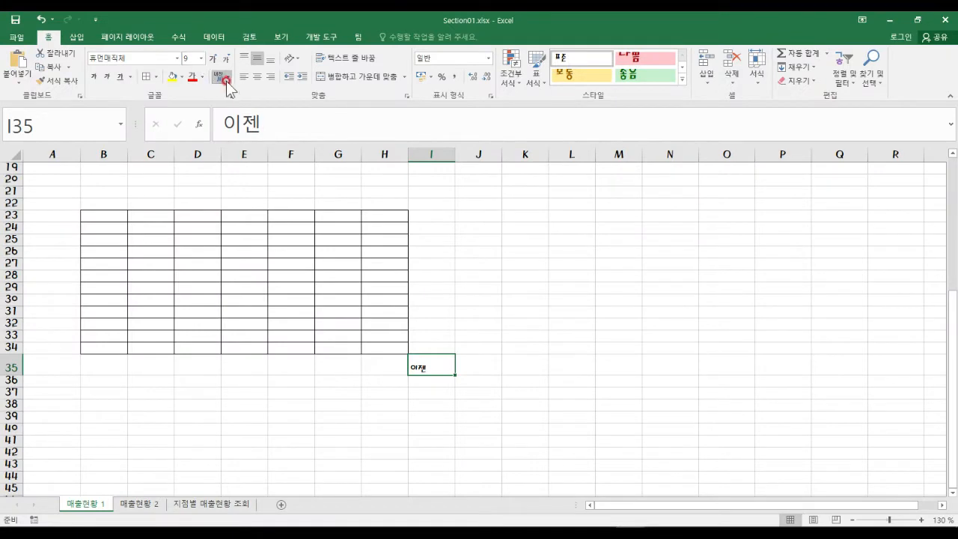
Edit the phonetic guide of cell I35 so that 아카데미 stands above its text
left_click(226, 79)
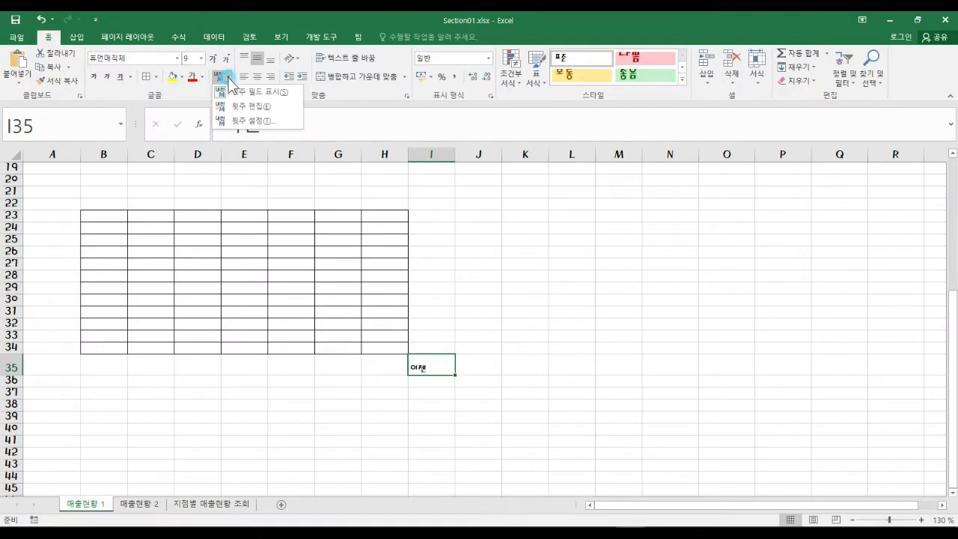
left_click(238, 109)
type("열")
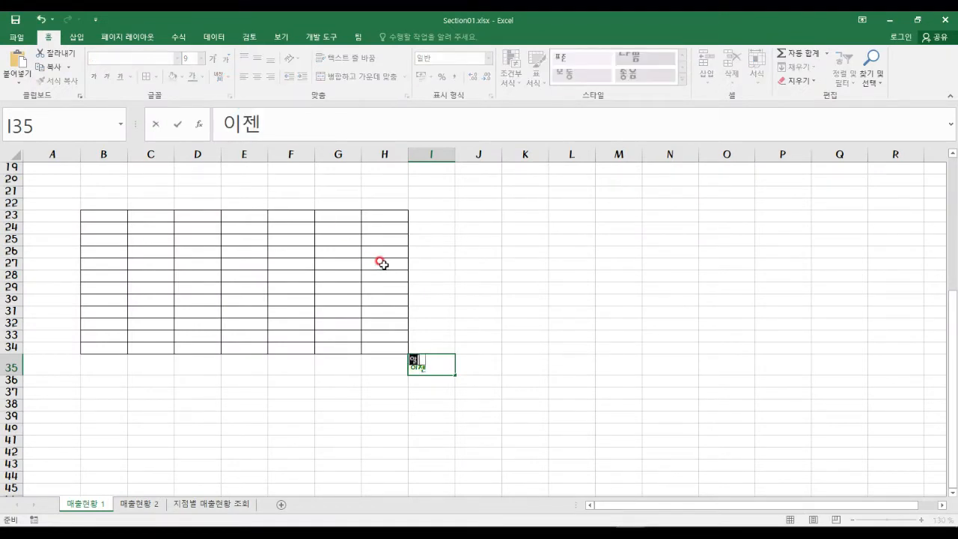
left_click(503, 309)
left_click(459, 406)
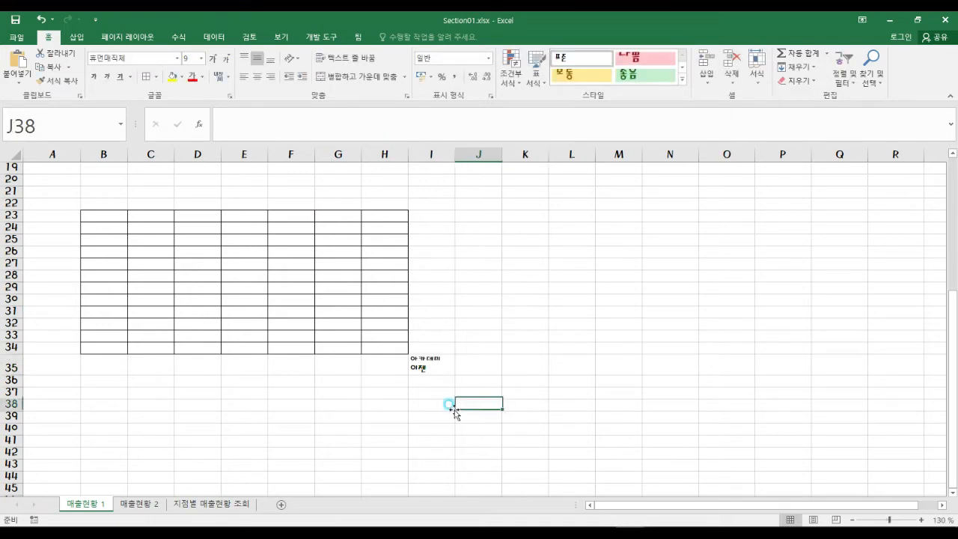
left_click(383, 417)
key("ctrl+1")
left_click(327, 404)
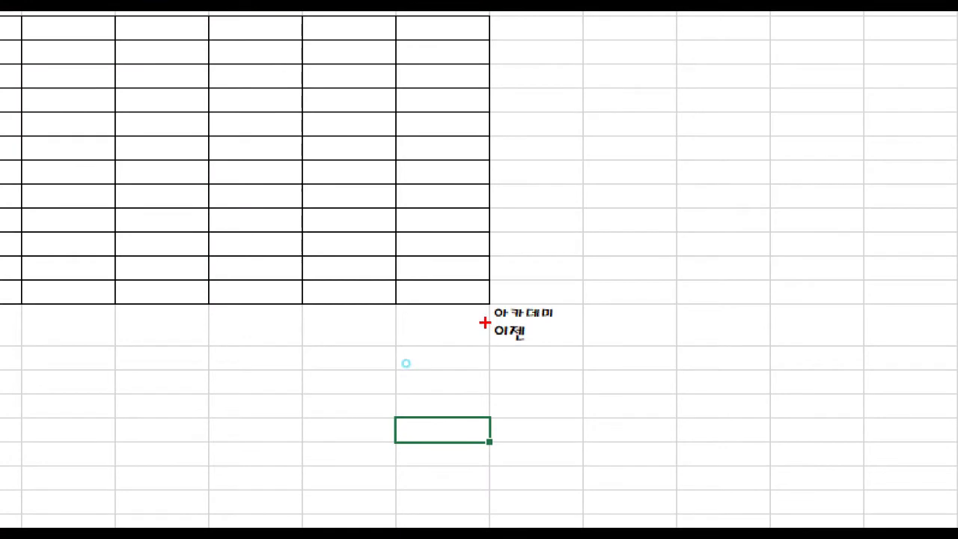
left_click_drag(484, 323, 543, 358)
left_click_drag(570, 313, 616, 313)
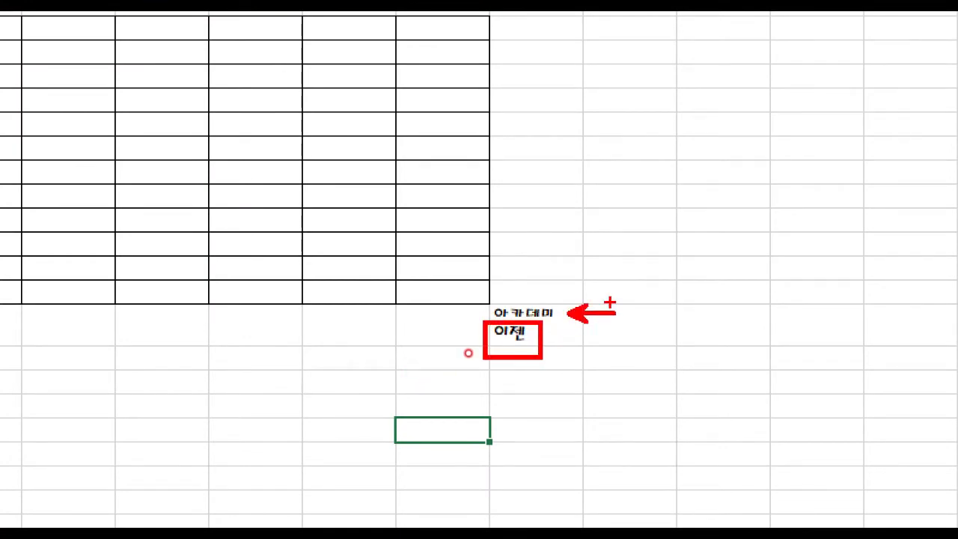
key("Escape")
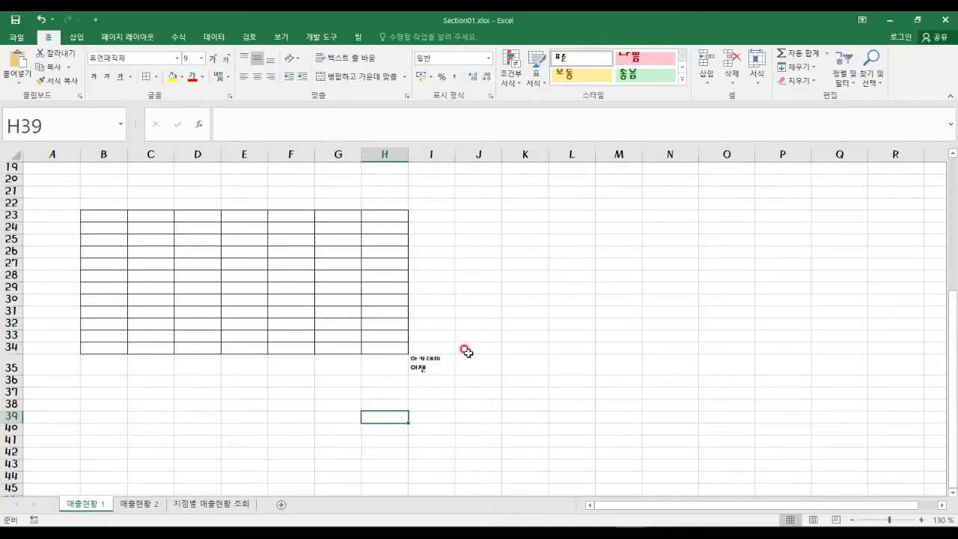
left_click(448, 311)
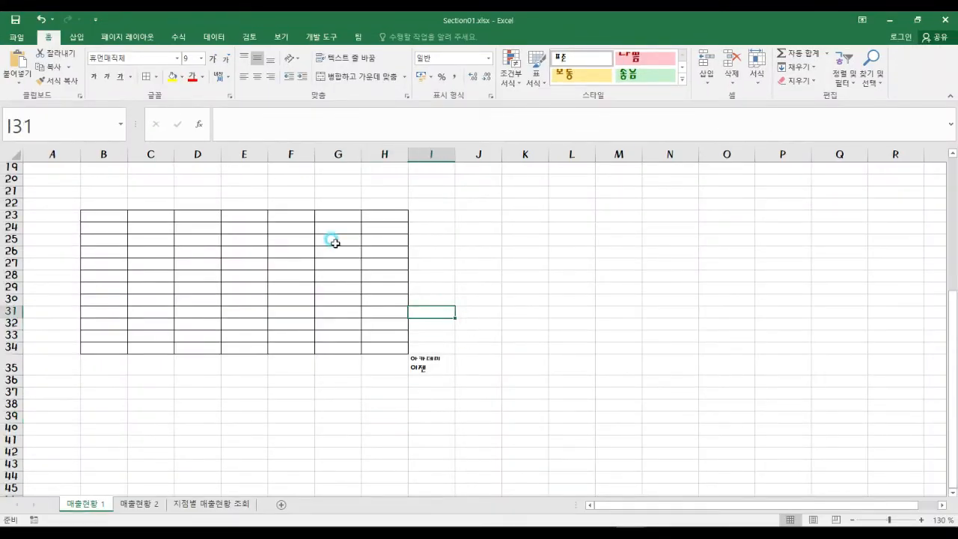
mouse_move(248, 76)
left_mouse_down()
mouse_move(233, 45)
mouse_move(280, 95)
left_mouse_up()
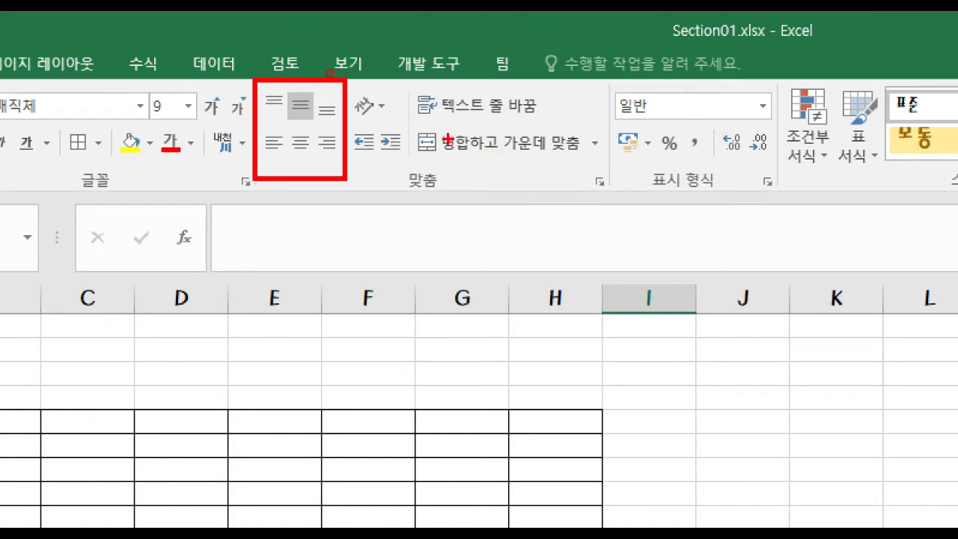
mouse_move(399, 120)
left_mouse_down()
mouse_move(595, 171)
mouse_move(616, 167)
left_mouse_up()
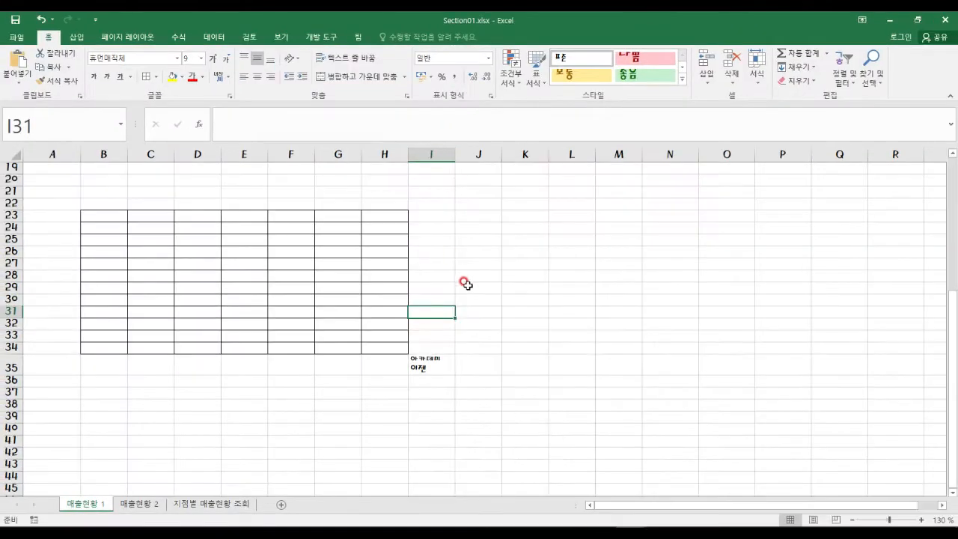
Enter the text 이젠아카데미컴퓨터학원 in cell K29
left_click(529, 288)
left_click(565, 287)
left_click(614, 287)
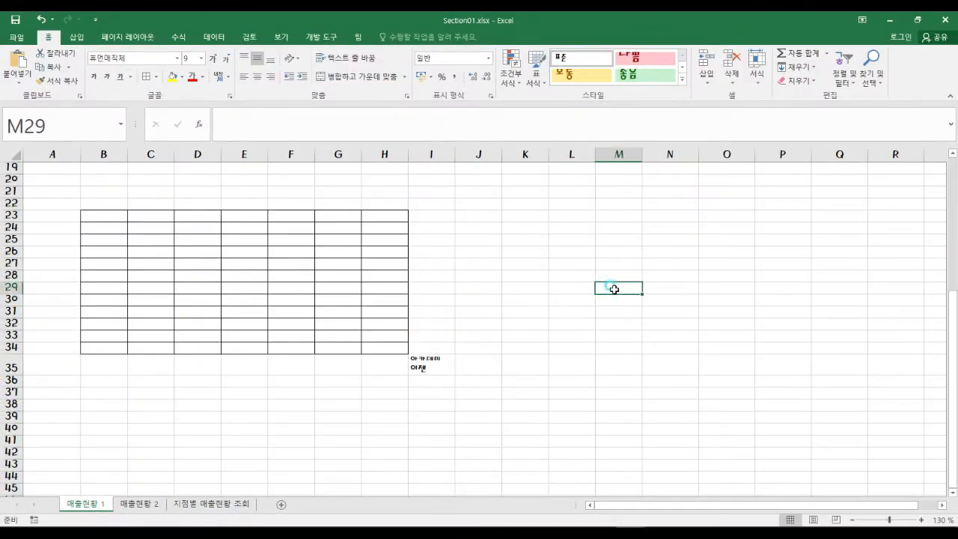
left_click(670, 288)
left_click_drag(525, 286, 640, 289)
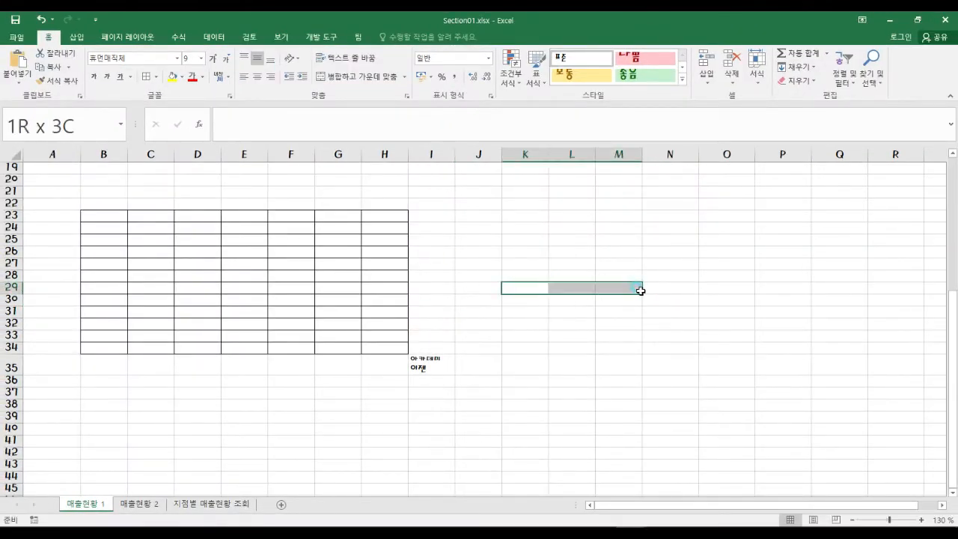
left_click(516, 285)
type("이젠")
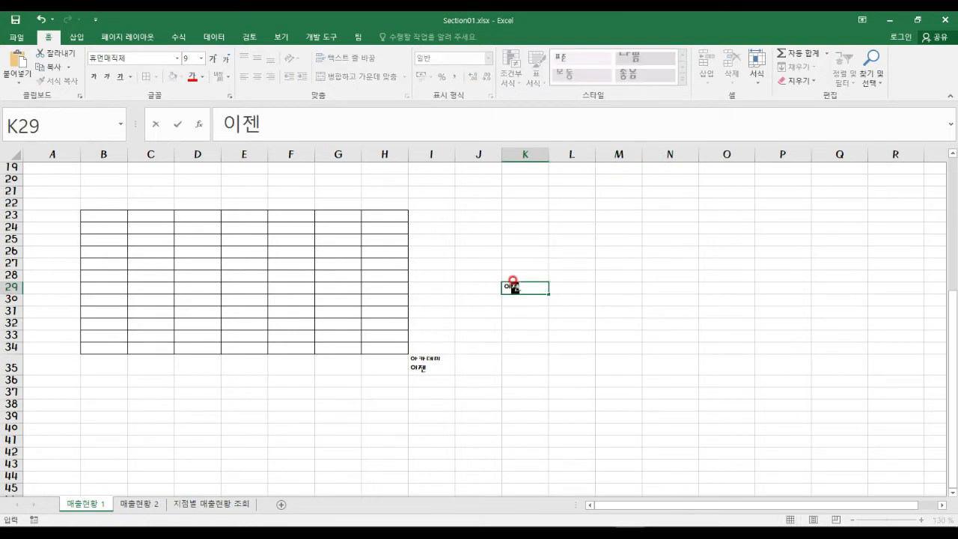
type("아카데미")
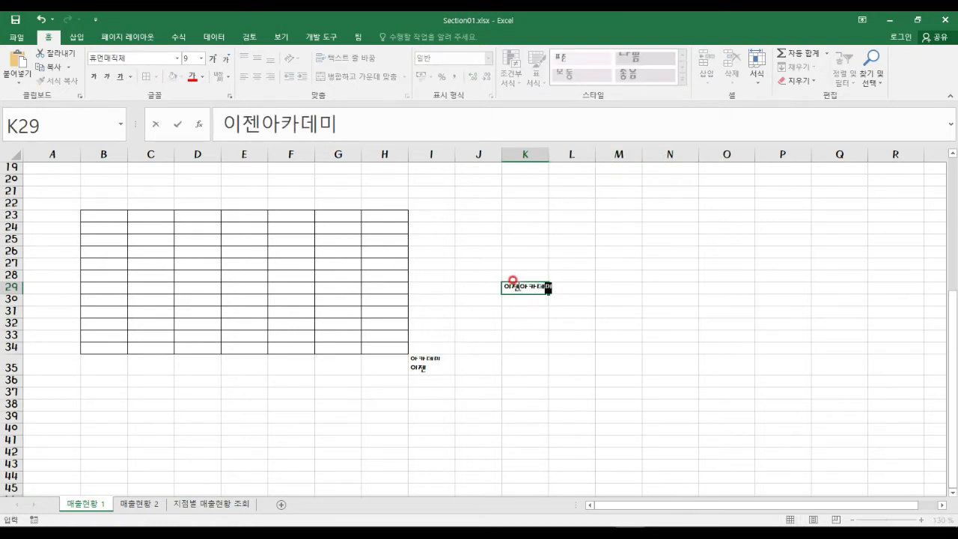
type("컴퓨터학")
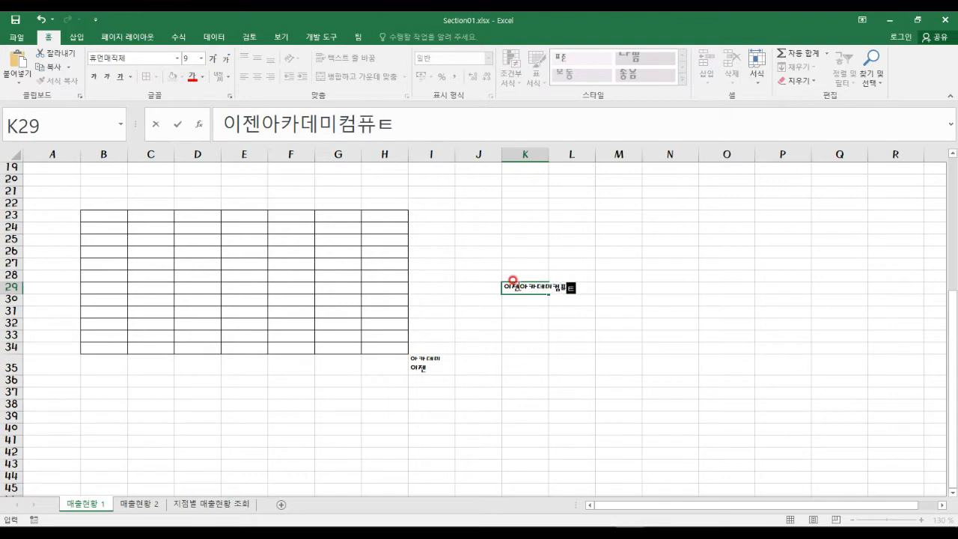
type("원")
key("Return")
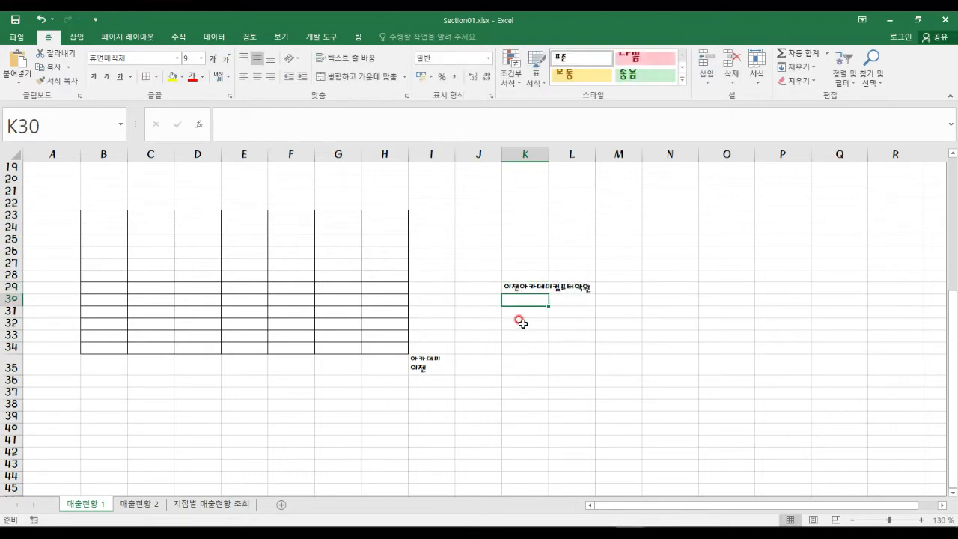
key("ctrl+1")
left_click(521, 300)
left_click_drag(481, 261, 569, 290)
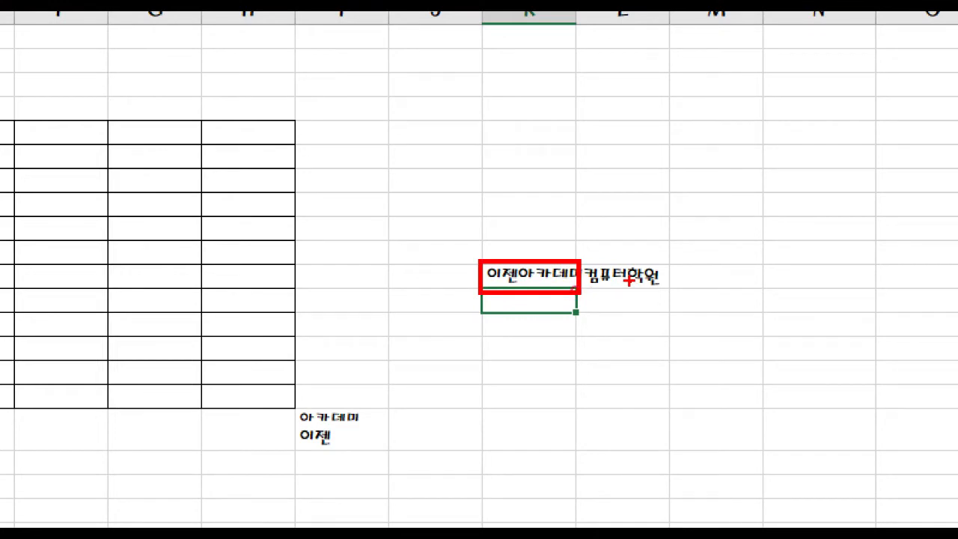
key("Escape")
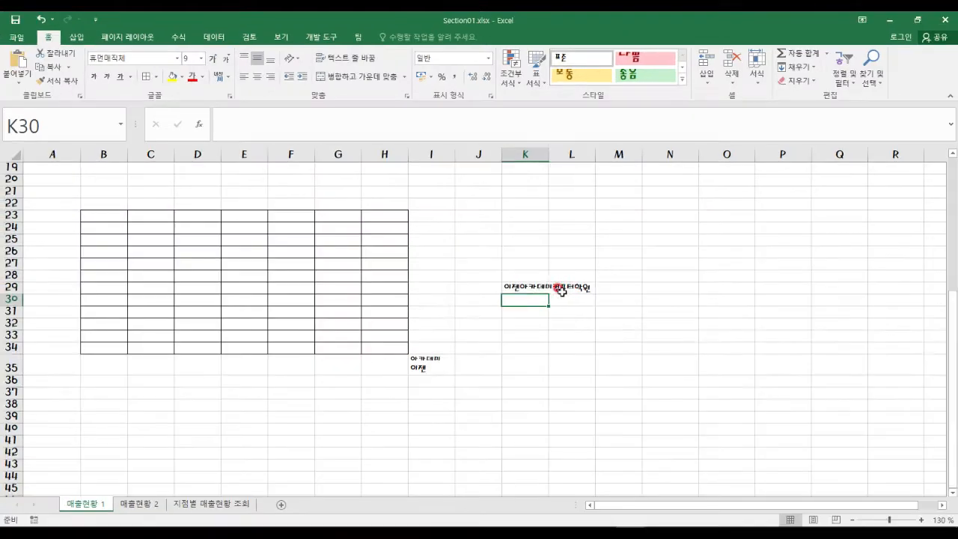
Merge and center the range K29:M29 so that its text spans the three cells
left_click_drag(532, 286, 625, 287)
key("ctrl+1")
mouse_move(401, 244)
left_mouse_down()
mouse_move(410, 271)
mouse_move(711, 303)
left_mouse_up()
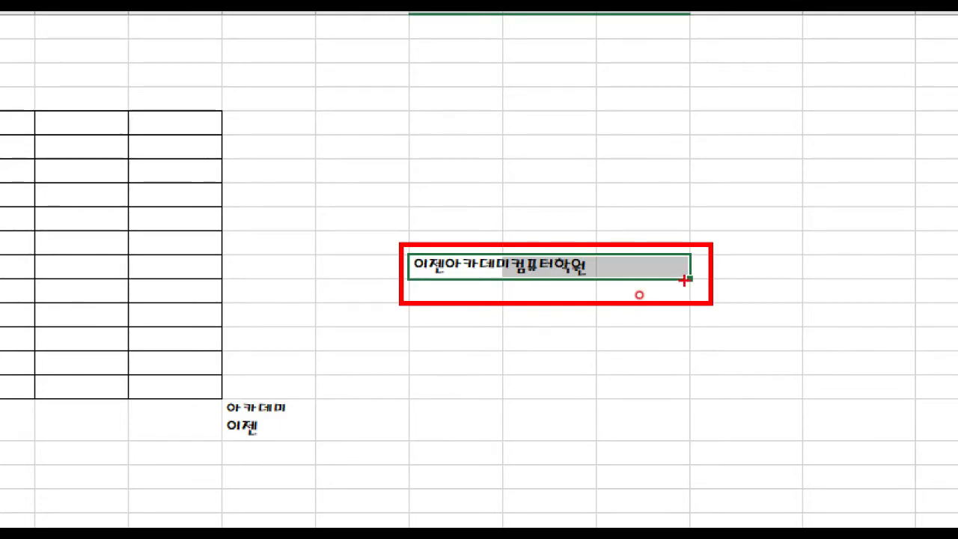
key("Escape")
key("ctrl+1")
mouse_move(313, 67)
left_mouse_down()
mouse_move(326, 83)
mouse_move(406, 90)
left_mouse_up()
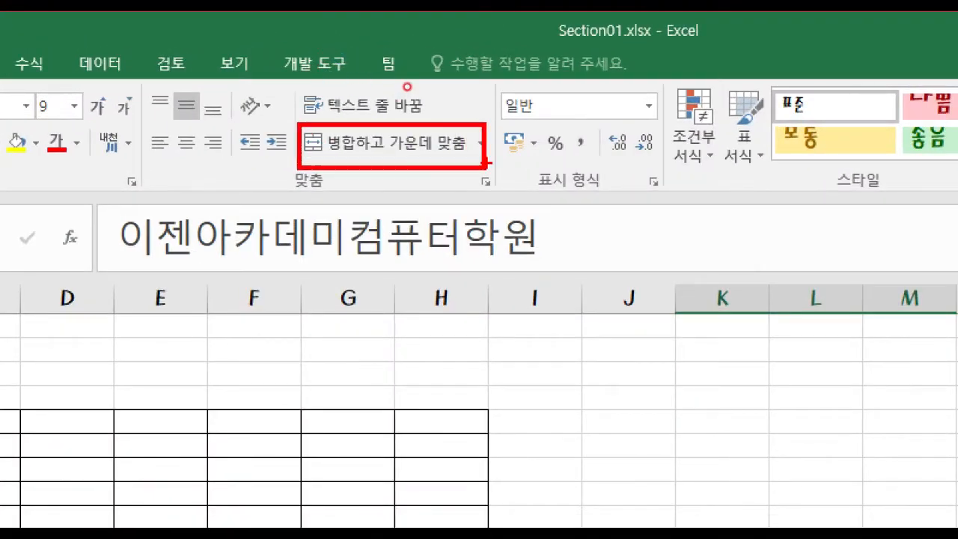
key("Escape")
left_click(374, 84)
Turn off the merge on K29:M29, and merge and center the same cells again
key("ctrl+1")
left_click(550, 329)
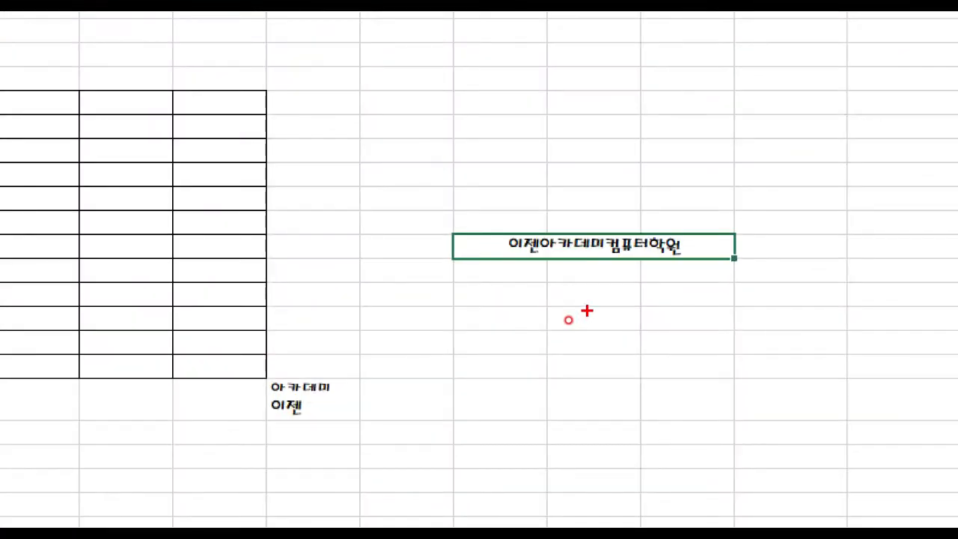
key("Escape")
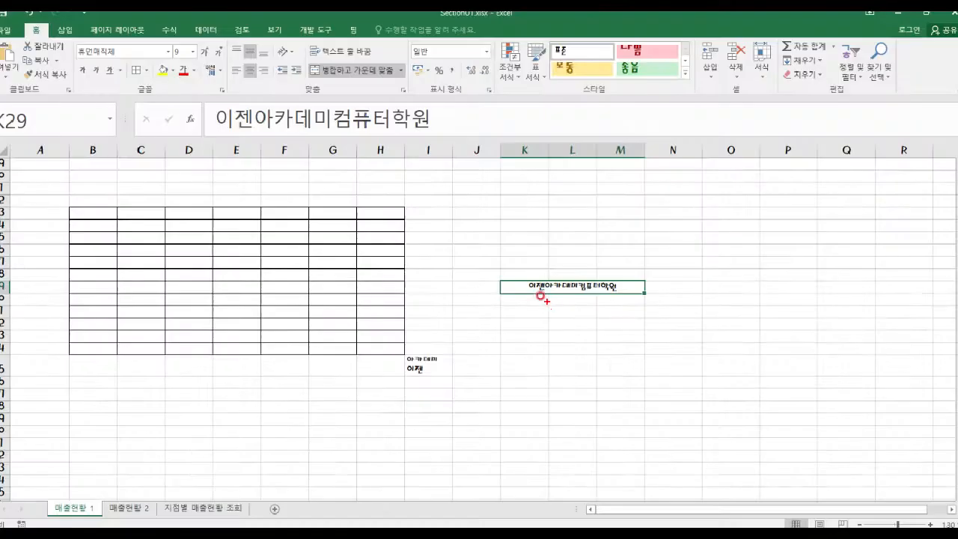
left_click(370, 75)
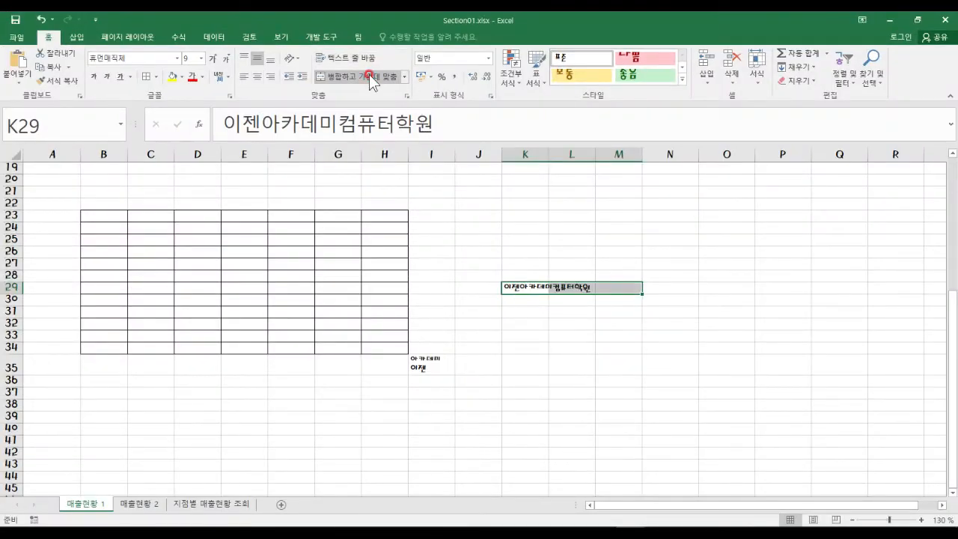
left_click(370, 78)
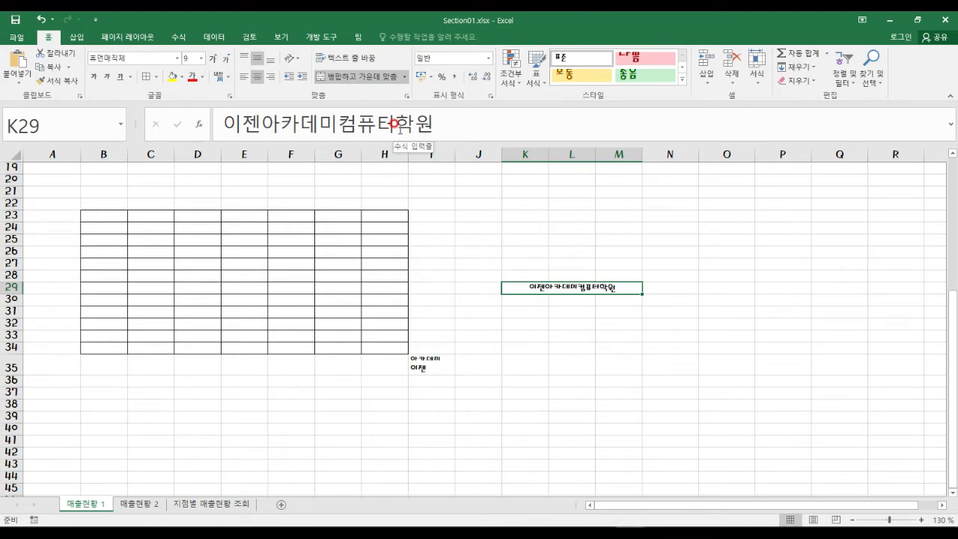
Insert a blank row above the header row of the sales table and make it taller
left_click(478, 214)
scroll(496, 206, "up", 6)
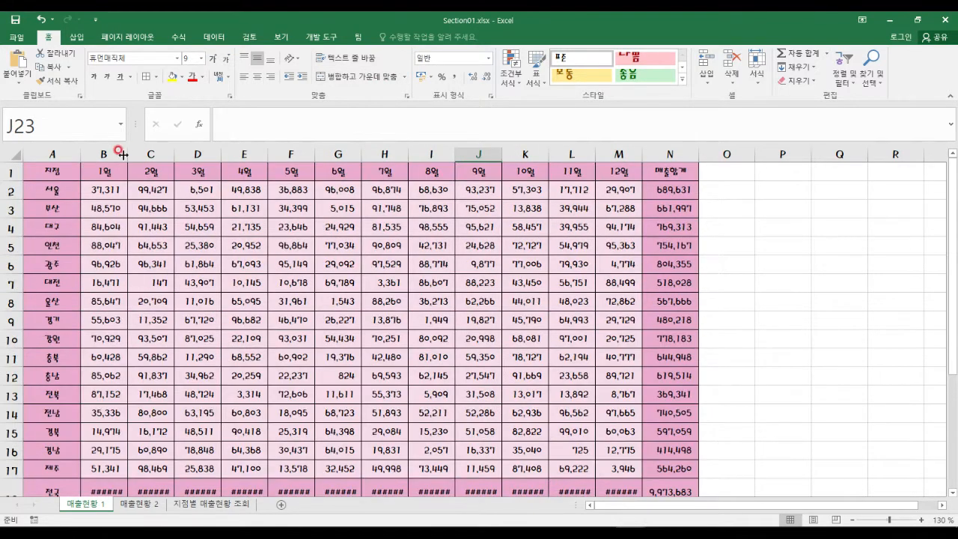
right_click(13, 173)
left_click(59, 252)
left_click(134, 239)
left_click_drag(7, 173, 9, 203)
Merge and center the range A1:N1 above the sales table and enter filler Korean text as a title
left_click_drag(60, 180, 673, 175)
left_click(359, 77)
type("민아ㅓㄻ니아ㅓㄹ미ㅏㅇㄴ러ㅣㅁ나어림나어라ㅣㅁㄴㅇㄹ")
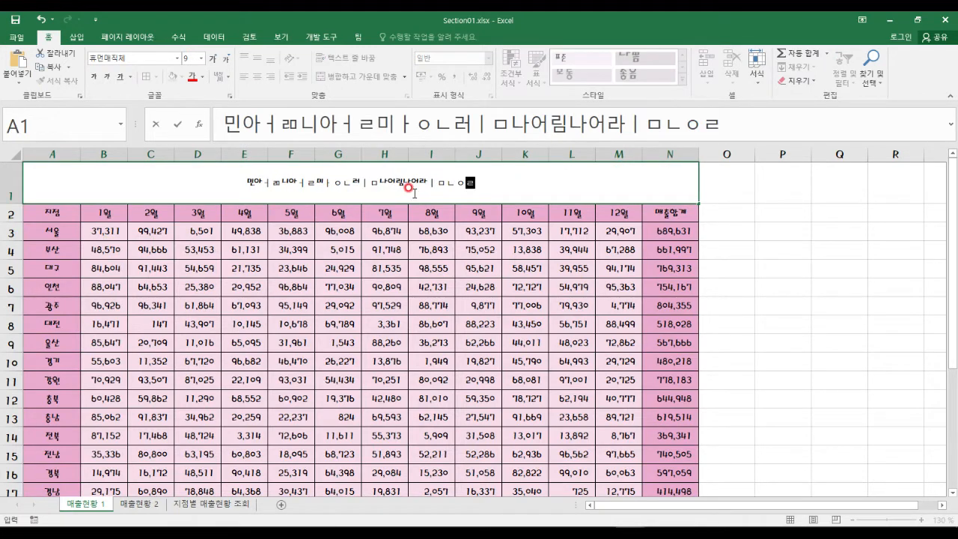
key("Return")
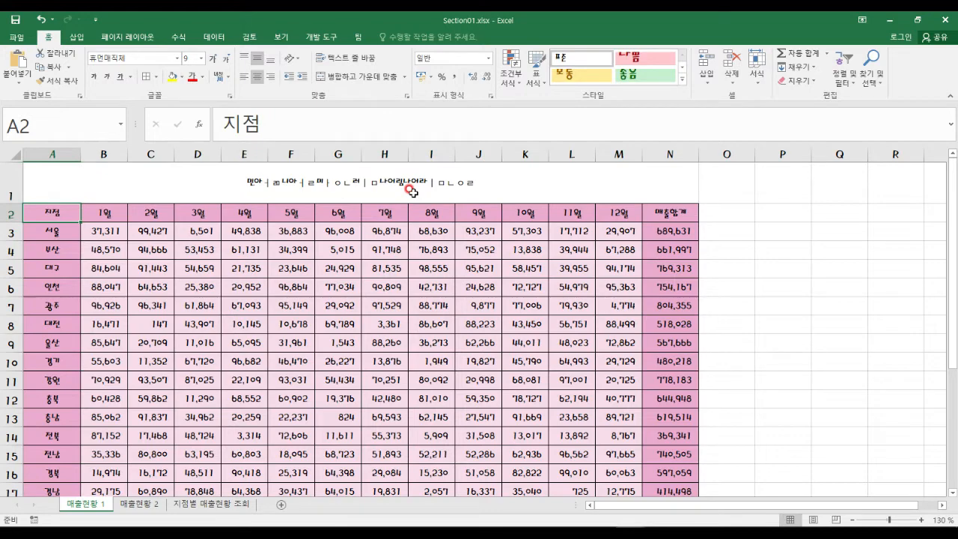
Undo the title text, the merge, the row height change and the row insertion above the sales table
key("ctrl+z")
key("ctrl+z")
key("ctrl+z")
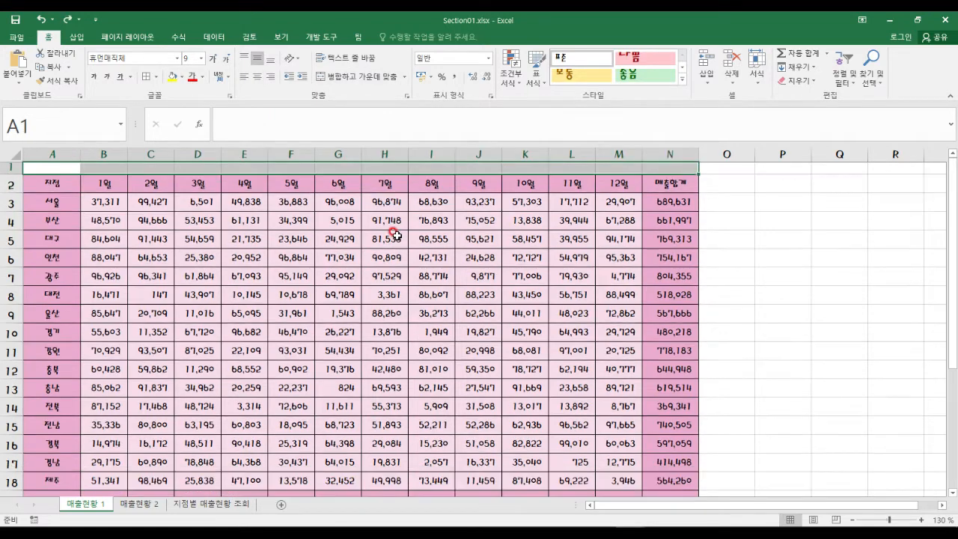
key("ctrl+z")
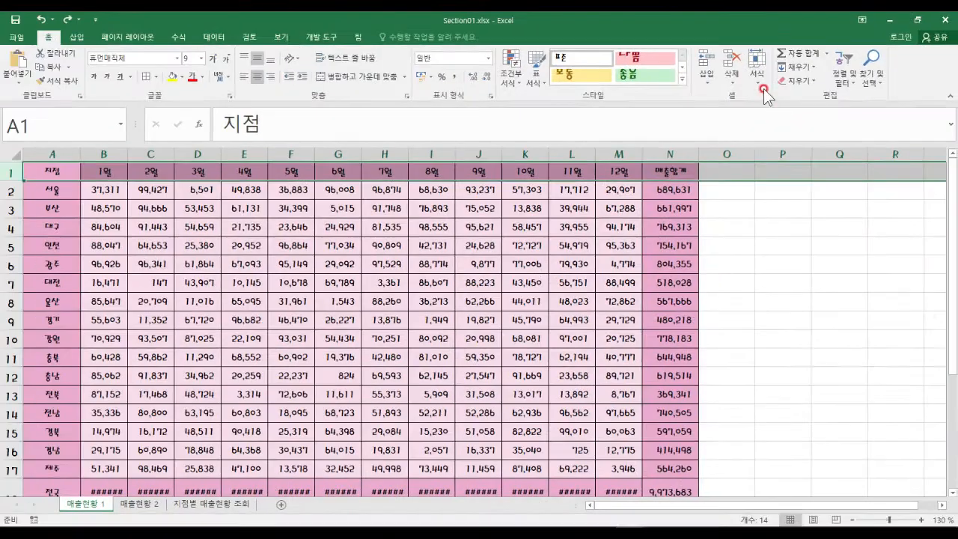
View the cell size options for row height and column width (행 높이, 열 너비)
left_click(690, 144)
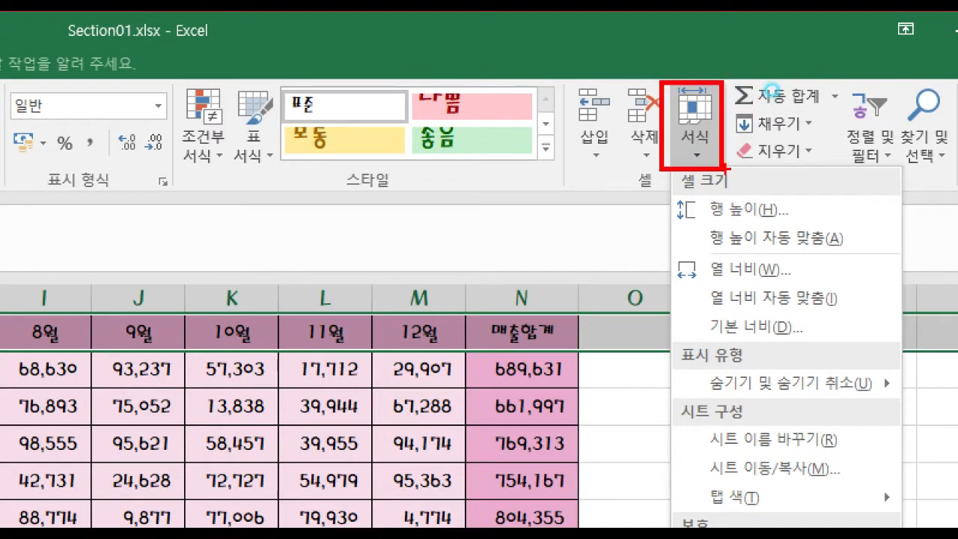
key("Escape")
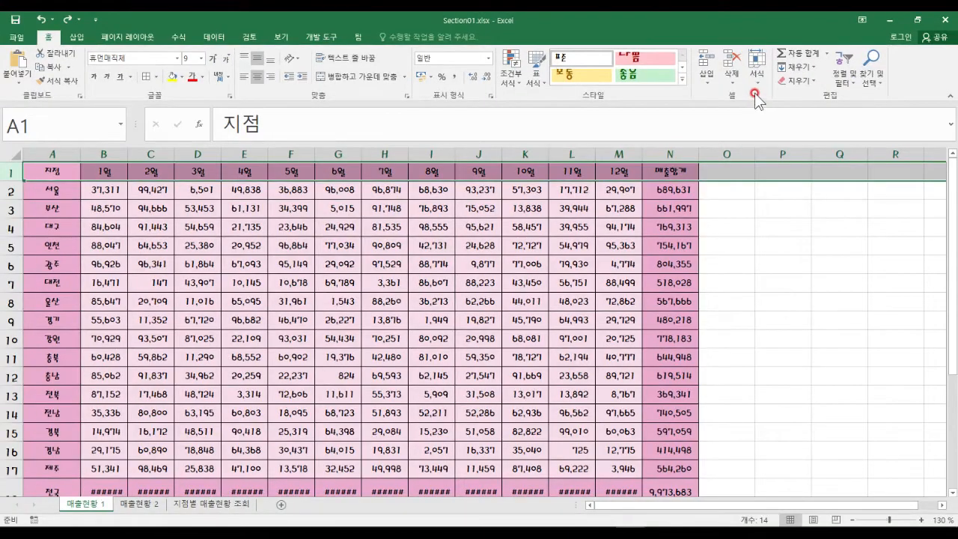
Enter the text 이젠아카데미 in cell E41
scroll(391, 258, "down", 2)
scroll(391, 258, "down", 10)
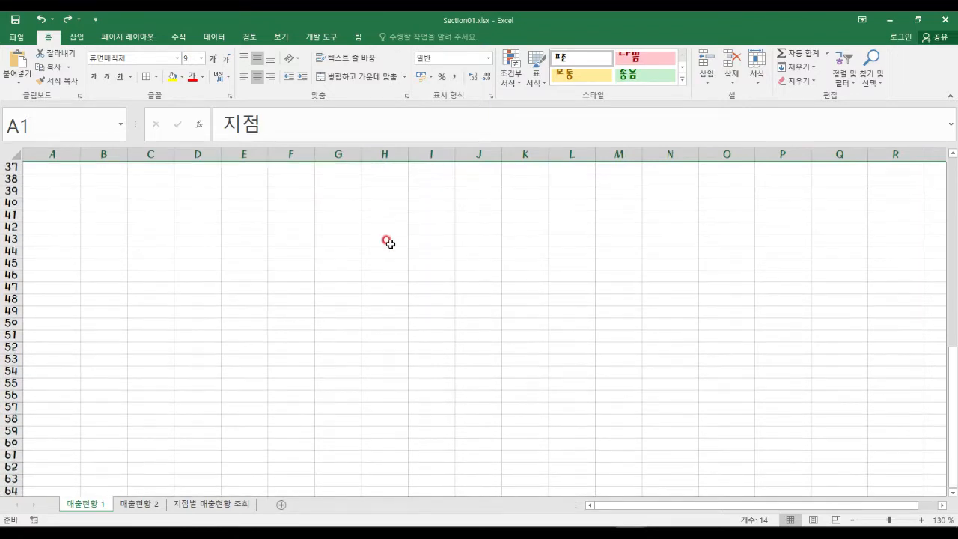
left_click(252, 216)
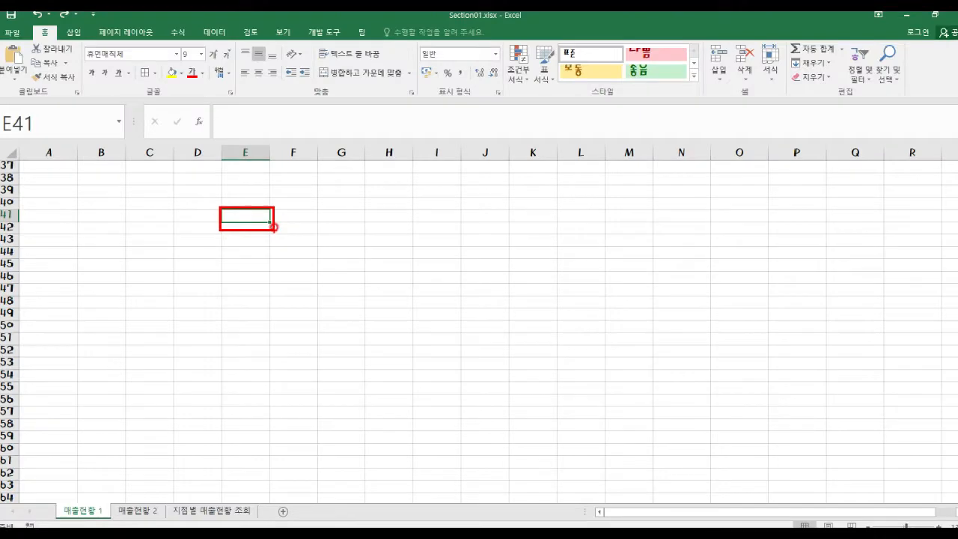
type("이젠아카데미")
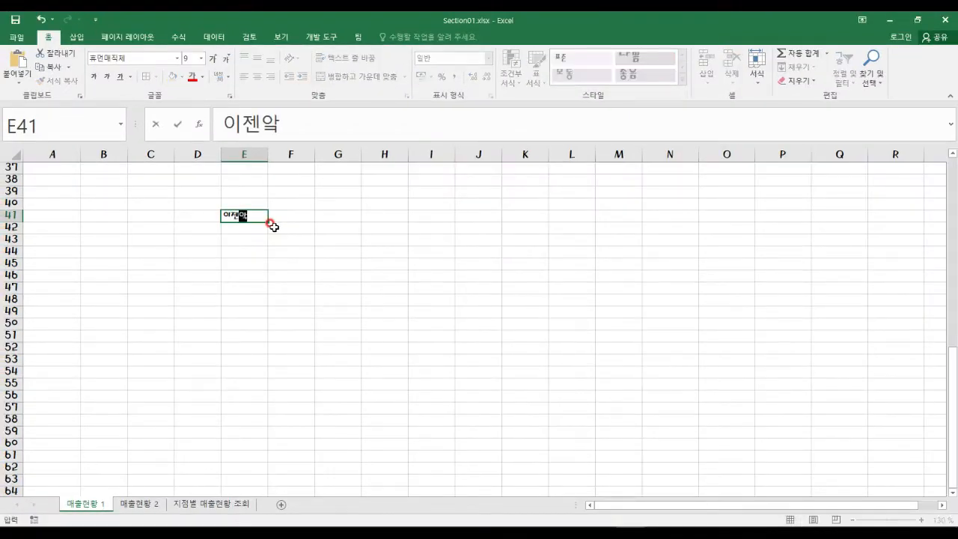
key("Return")
type("\\")
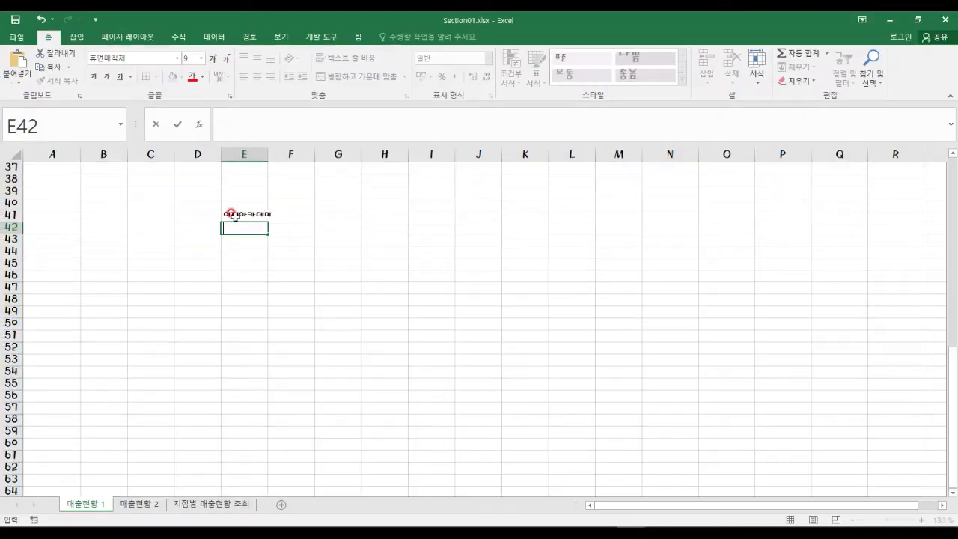
Widen column E so that the text in cell E41 fits within the column
left_click(273, 204)
scroll(233, 242, "up", 6)
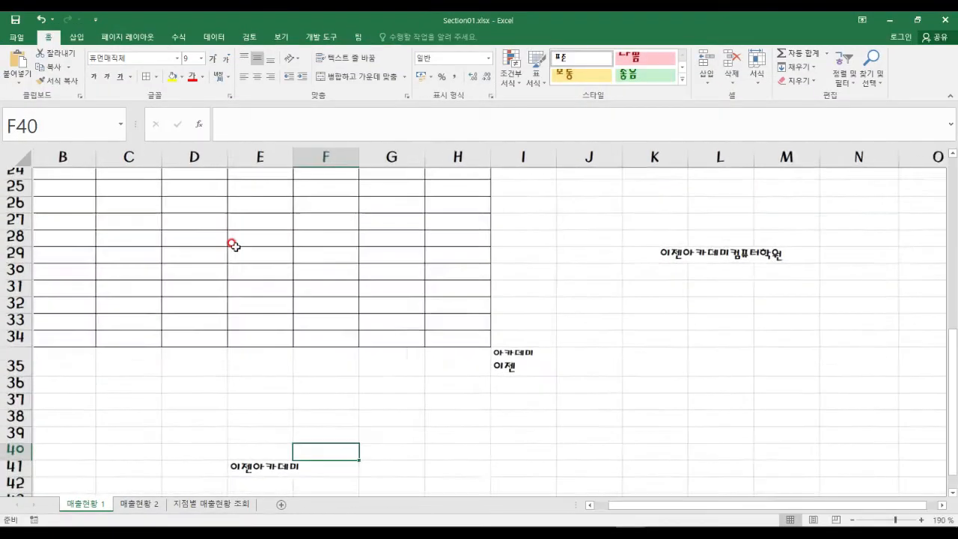
scroll(238, 255, "up", 4)
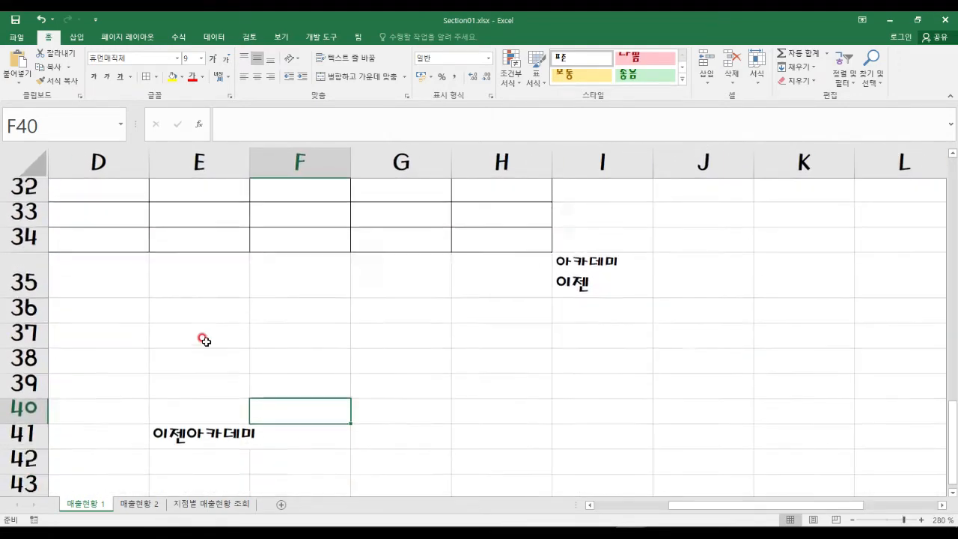
scroll(207, 333, "down", 3)
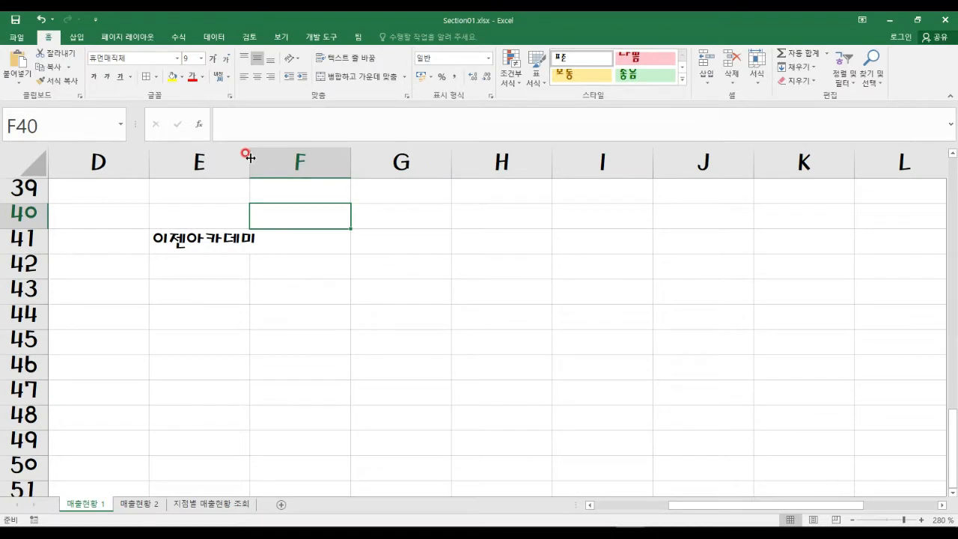
left_click_drag(287, 147, 271, 158)
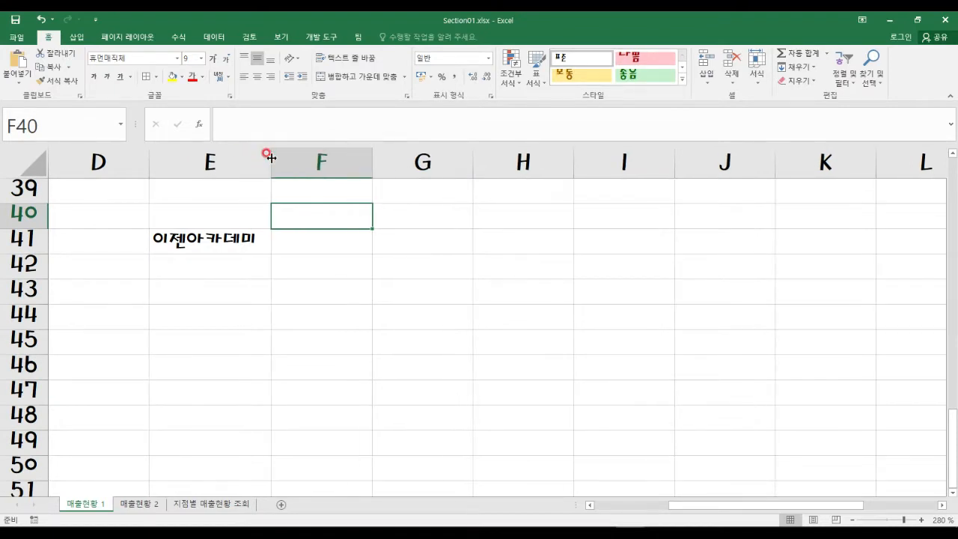
Undo the manual widening of column E, then try auto-fitting its width to the text in cell E41
key("ctrl+z")
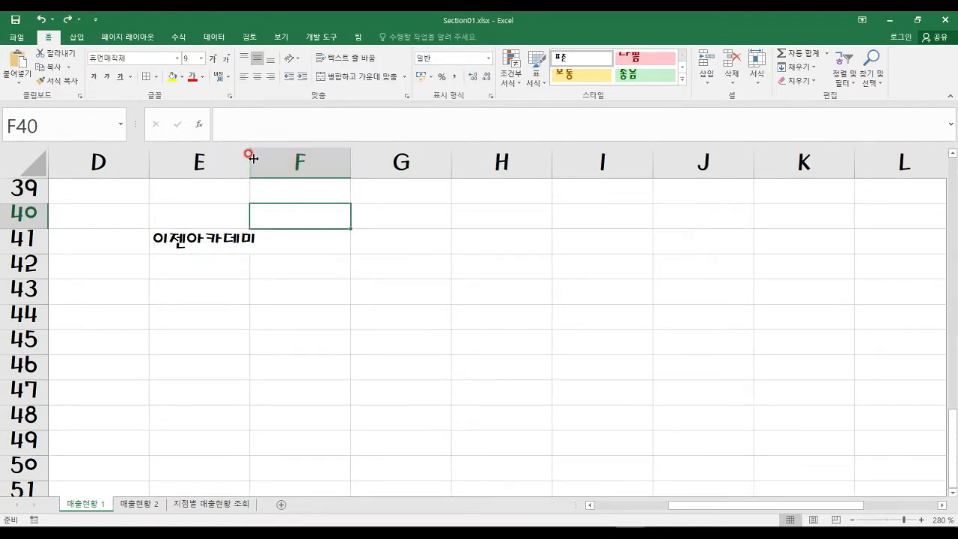
double_click(250, 158)
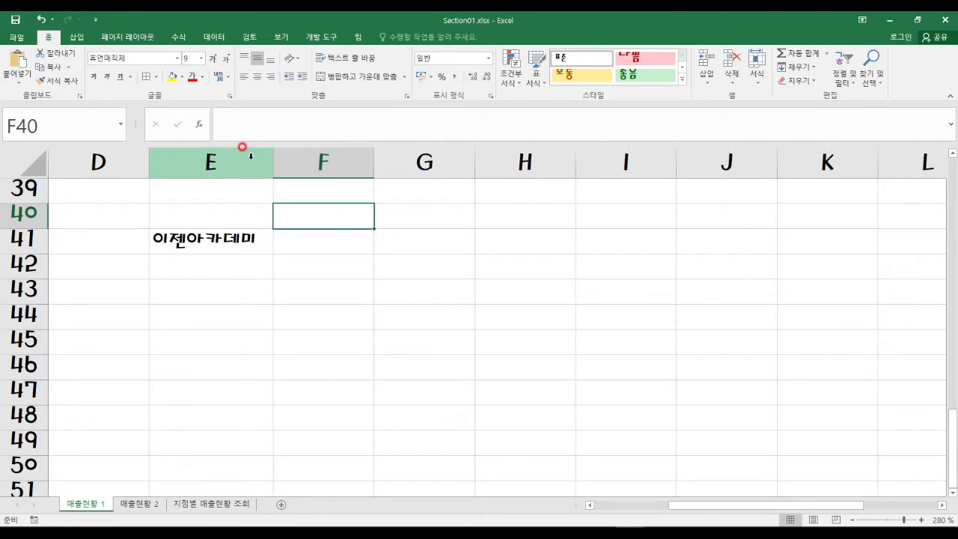
key("ctrl+z")
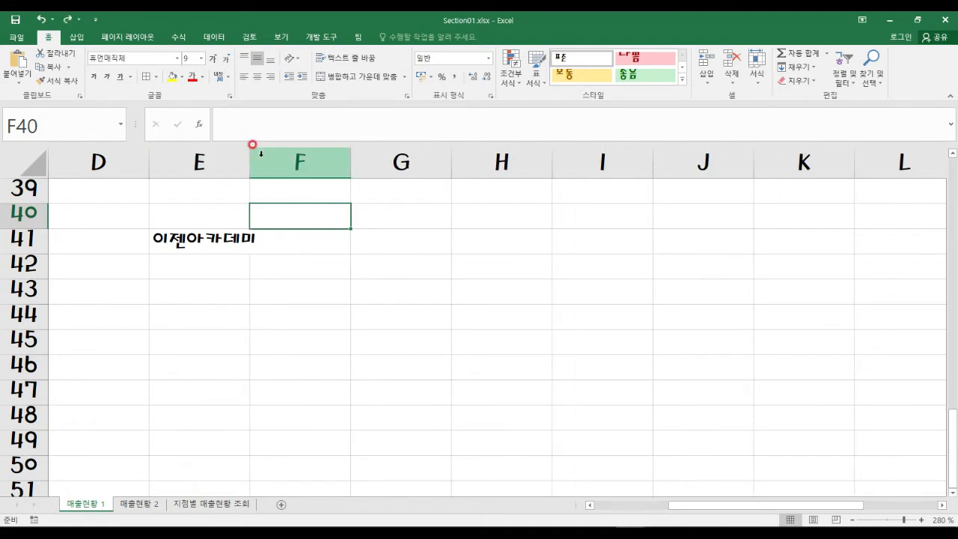
Examine the automatic row height and column width options (행 높이 자동 맞춤, 열 너비 자동 맞춤) for cell E41
left_click(225, 241)
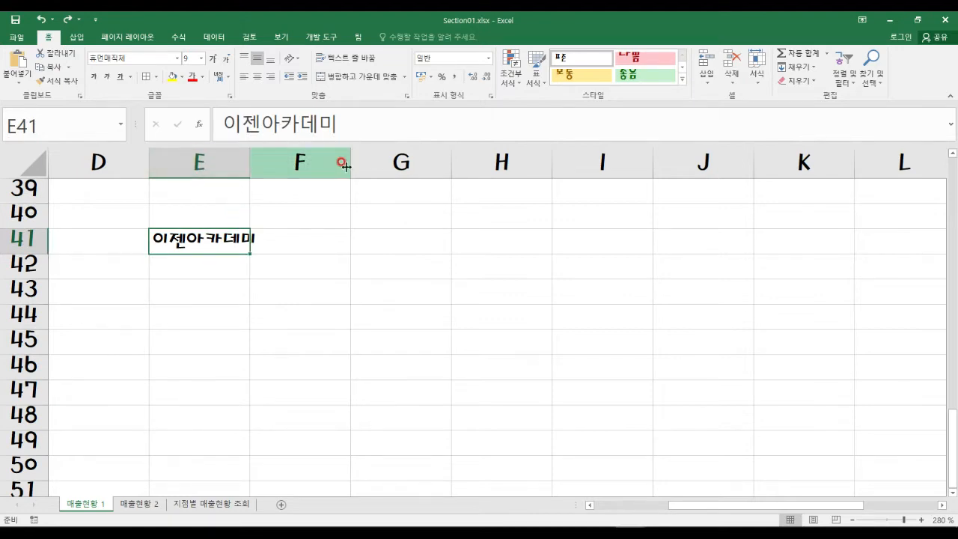
left_click(757, 78)
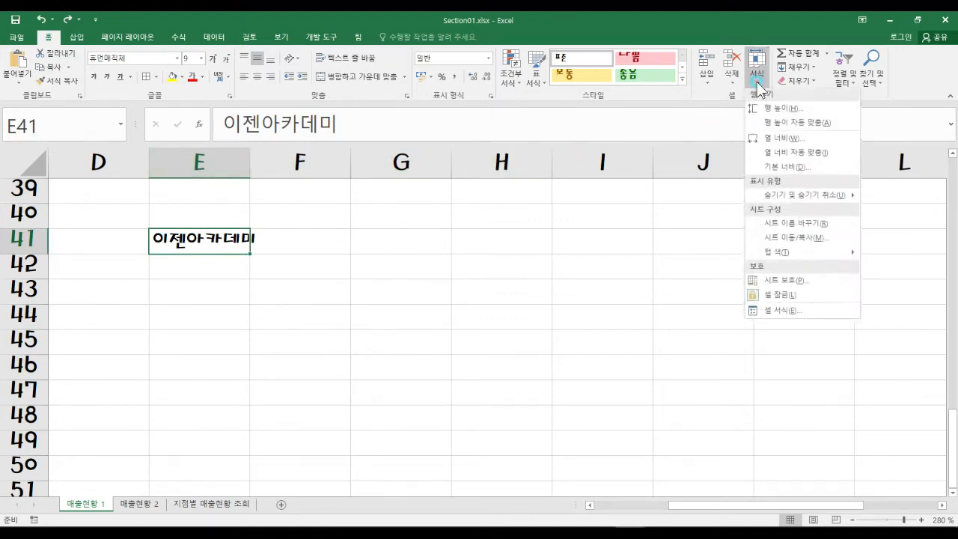
left_click_drag(682, 189, 834, 216)
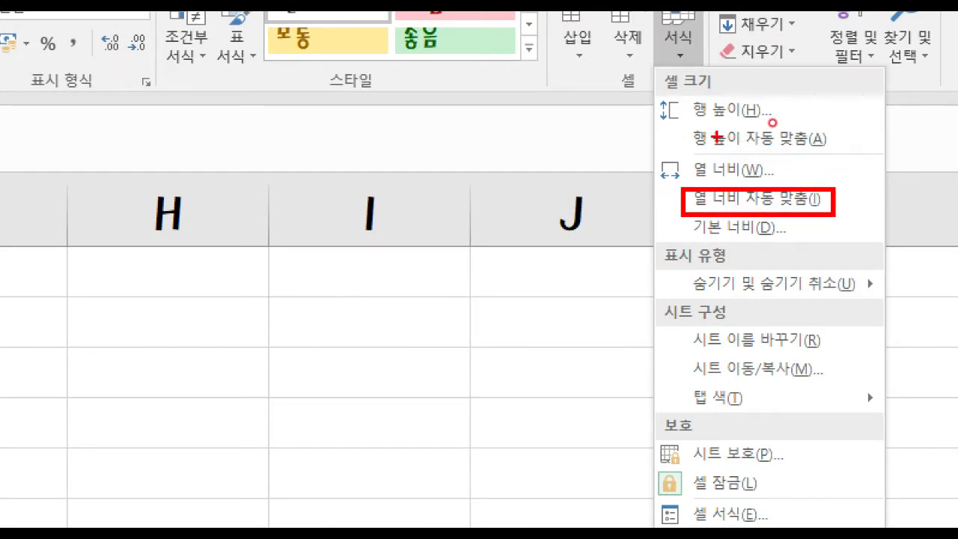
mouse_move(680, 122)
left_mouse_down()
mouse_move(774, 160)
mouse_move(880, 172)
left_mouse_up()
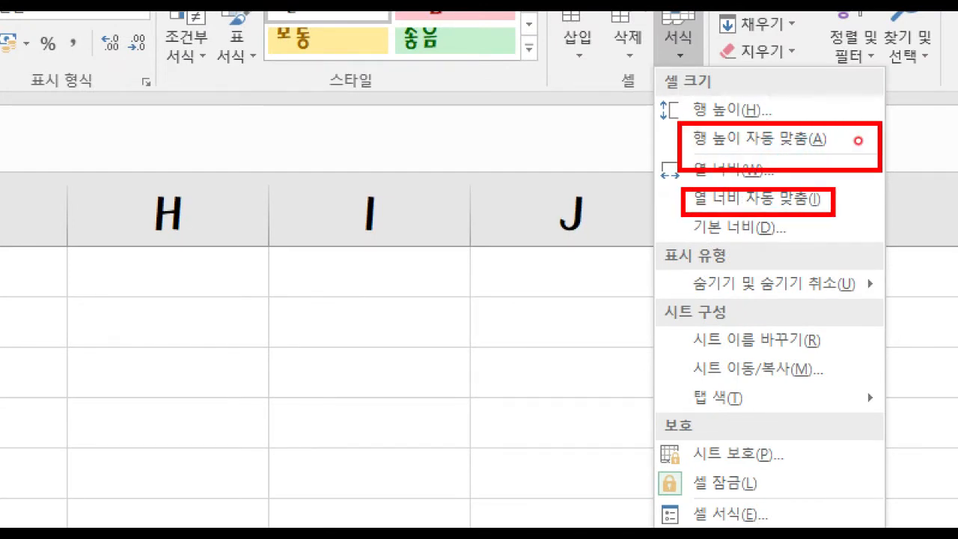
key("Escape")
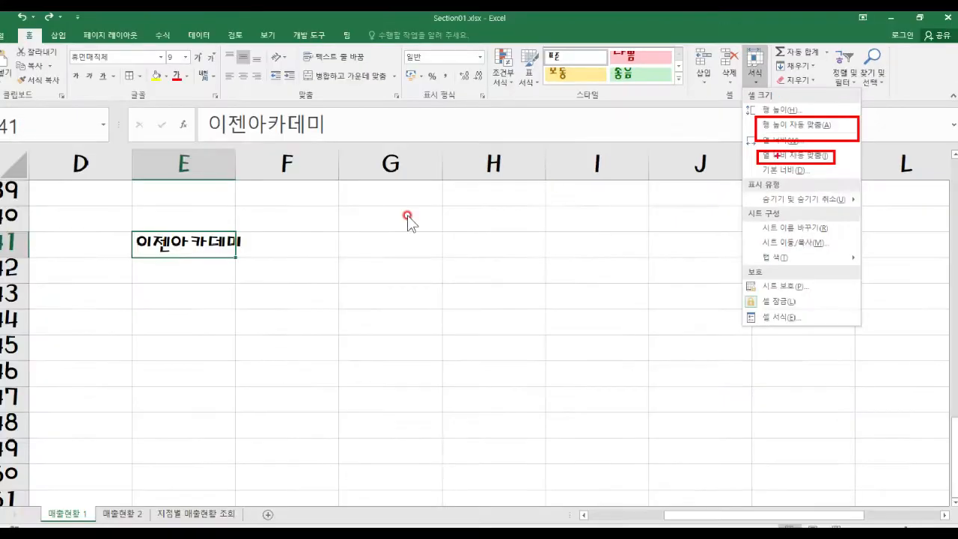
Apply 열 너비 자동 맞춤 to fit column E to the text in cell E41
left_click_drag(165, 241, 244, 240)
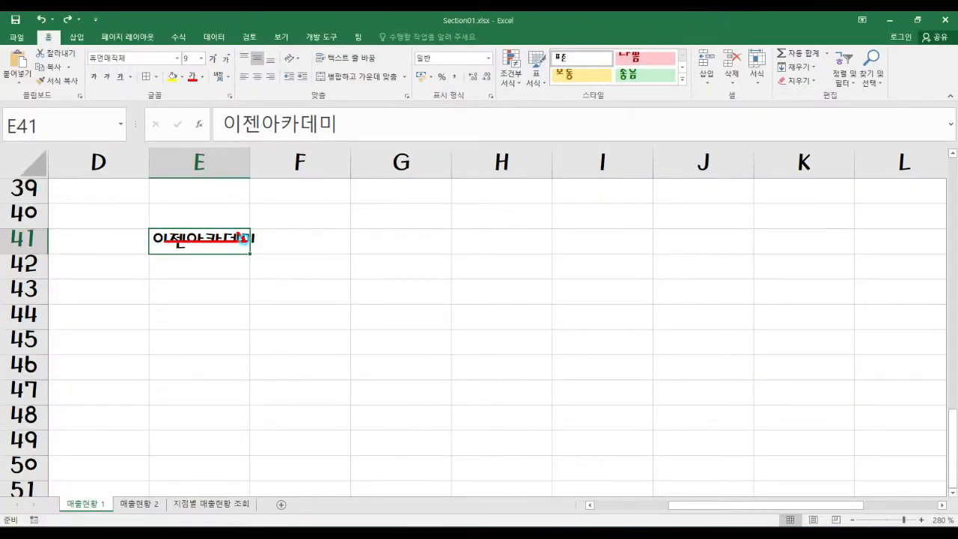
left_click_drag(175, 228, 194, 256)
key("Escape")
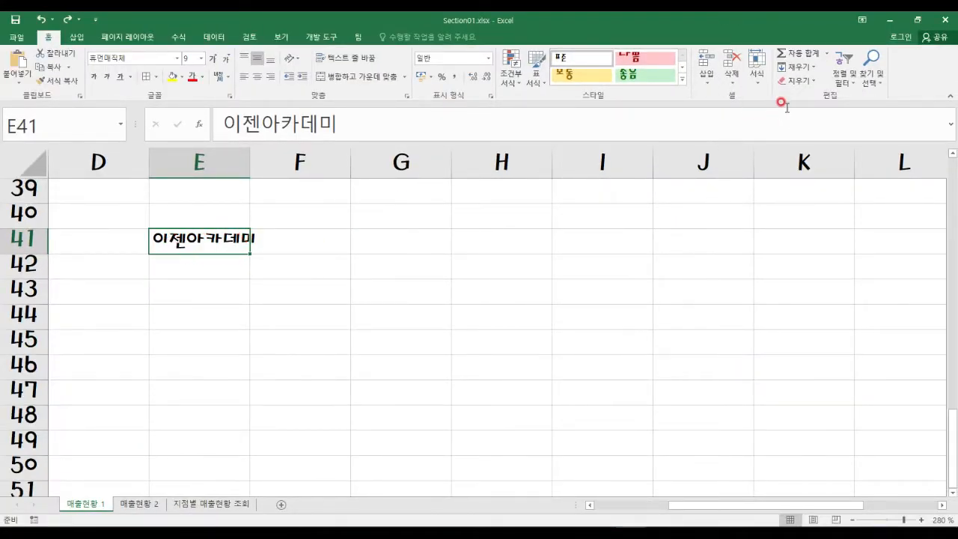
left_click(766, 84)
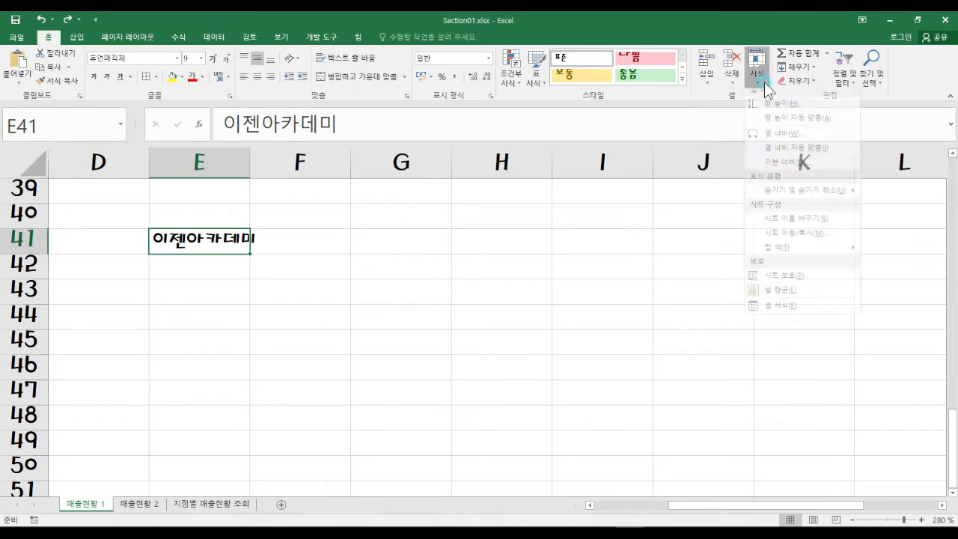
left_click(804, 155)
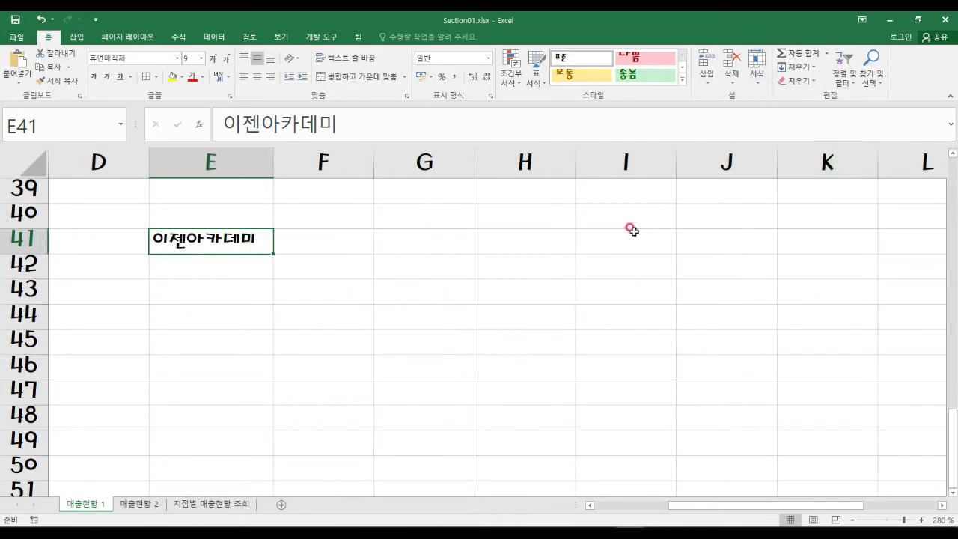
Enter the text 이젠아카데미컴퓨터학원 in cell F41
left_click(321, 244)
type("이")
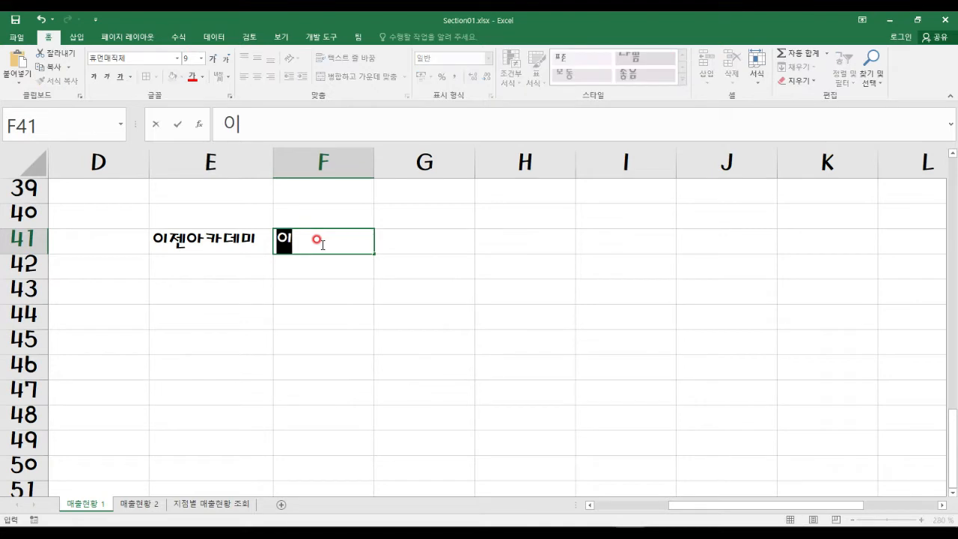
type("젠아카데미컴퓨타휴ㅏㄱ워")
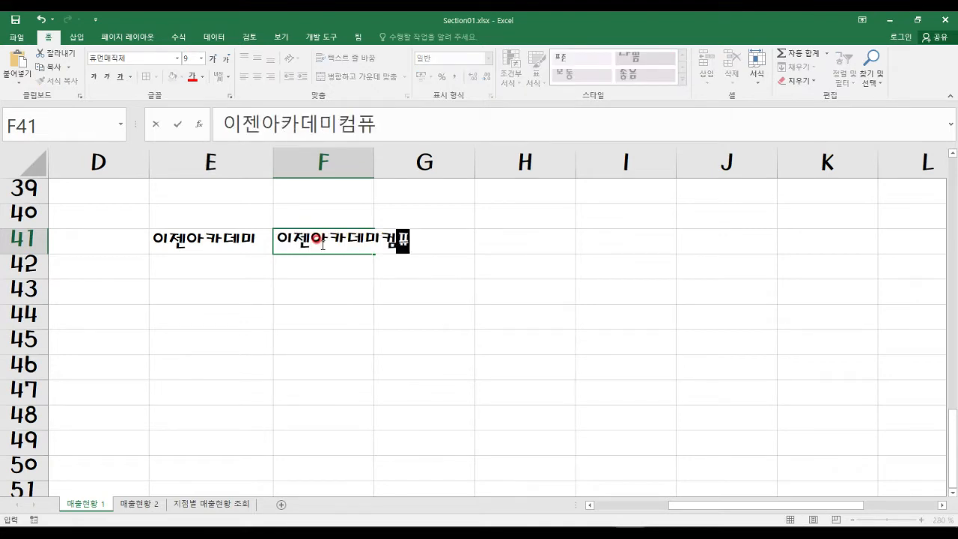
key("BackSpace")
key("BackSpace")
key("BackSpace")
key("BackSpace")
key("BackSpace")
key("BackSpace")
type("터학원")
key("Return")
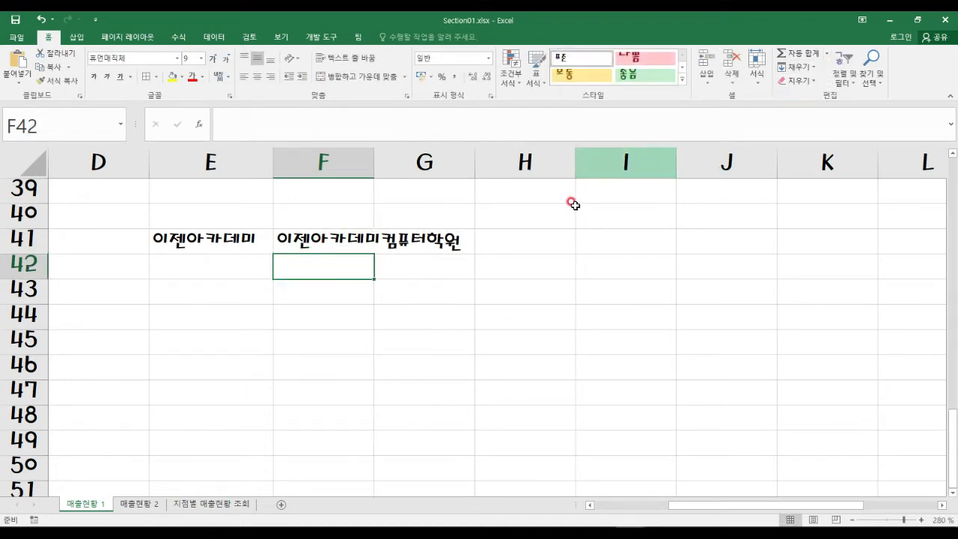
Try 열 너비 자동 맞춤 on the empty cell J41
left_click(440, 246)
left_click(558, 244)
left_click(651, 244)
left_click(703, 243)
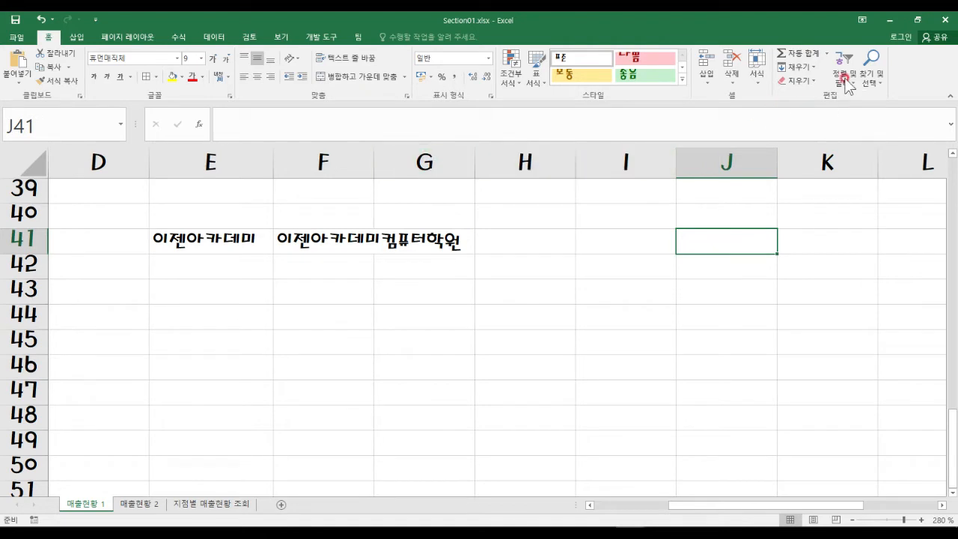
left_click(757, 75)
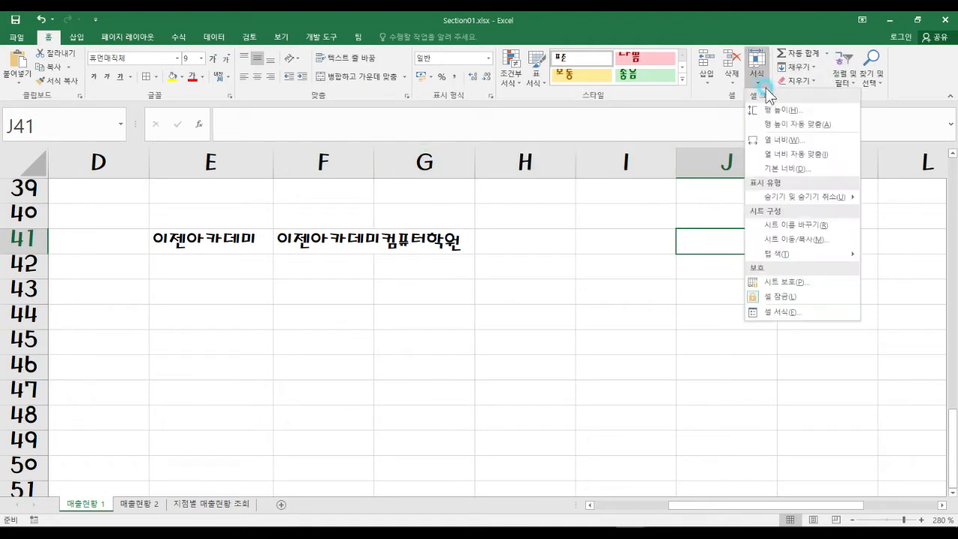
left_click(792, 155)
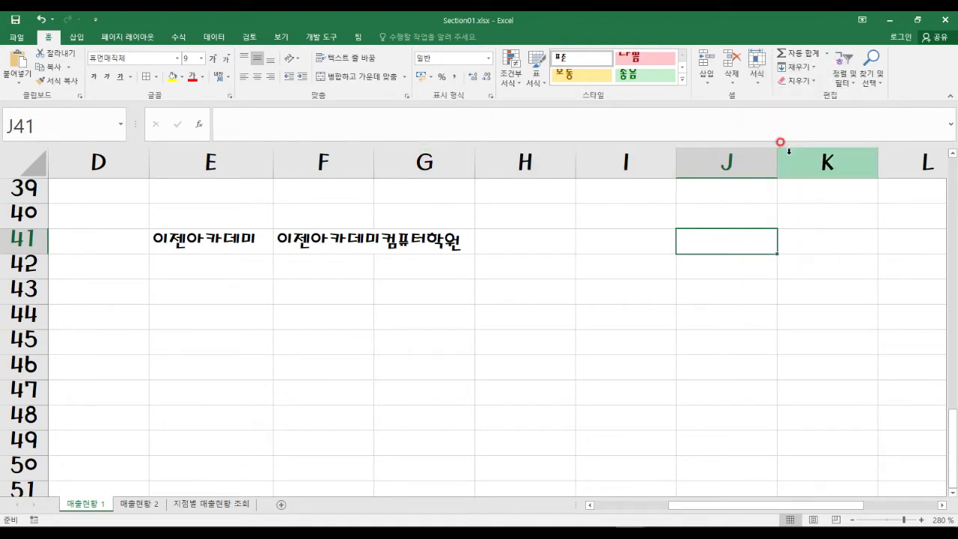
Apply 열 너비 자동 맞춤 to fit column F to the text in cell F41
left_click(364, 235)
left_click(403, 237)
left_click(362, 235)
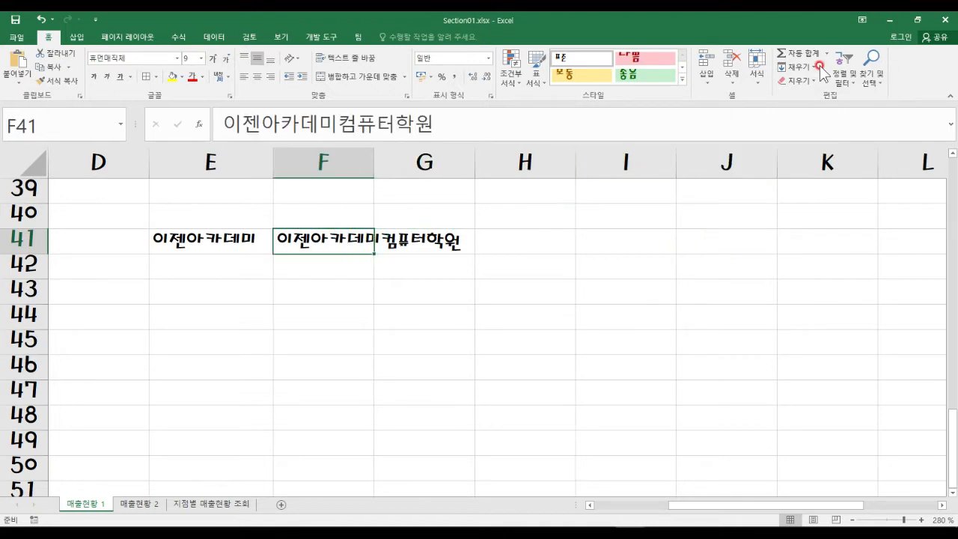
left_click(771, 77)
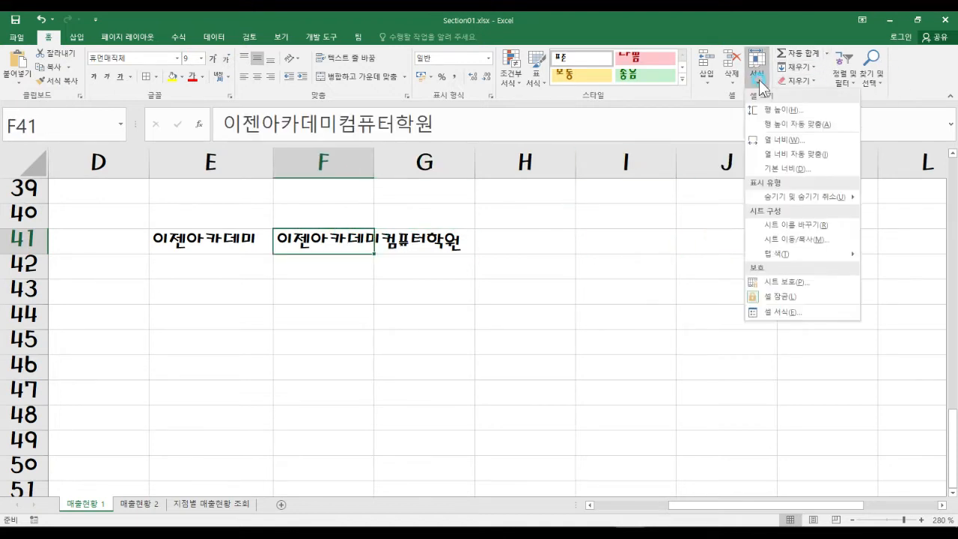
left_click(808, 149)
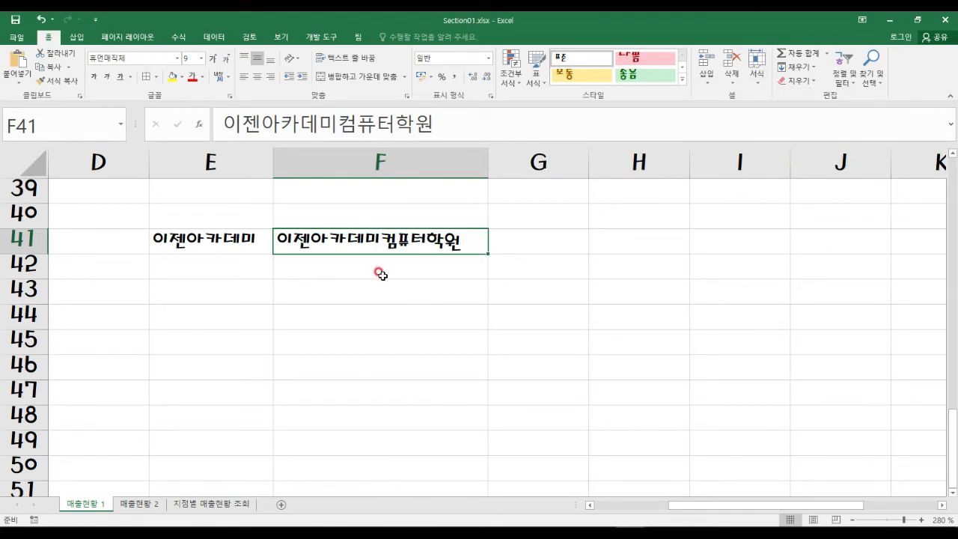
Increase the font size of the text in cell F41 to 26
left_click(216, 59)
left_click(215, 59)
left_click(215, 59)
left_click(216, 58)
left_click(217, 59)
left_click(216, 58)
left_click(216, 58)
left_click(217, 58)
left_click(217, 58)
left_click(216, 59)
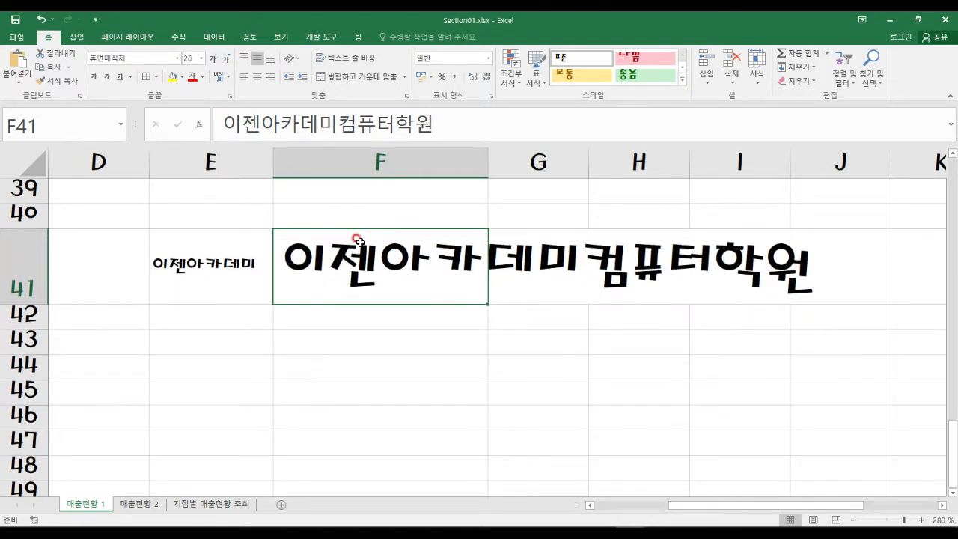
Examine the height of row 41 and the automatic row height option (행 높이 자동 맞춤) for cell F41
left_click_drag(352, 240, 352, 285)
mouse_move(47, 246)
left_mouse_down()
mouse_move(47, 283)
mouse_move(60, 297)
mouse_move(107, 266)
left_mouse_up()
key("Escape")
left_click(761, 81)
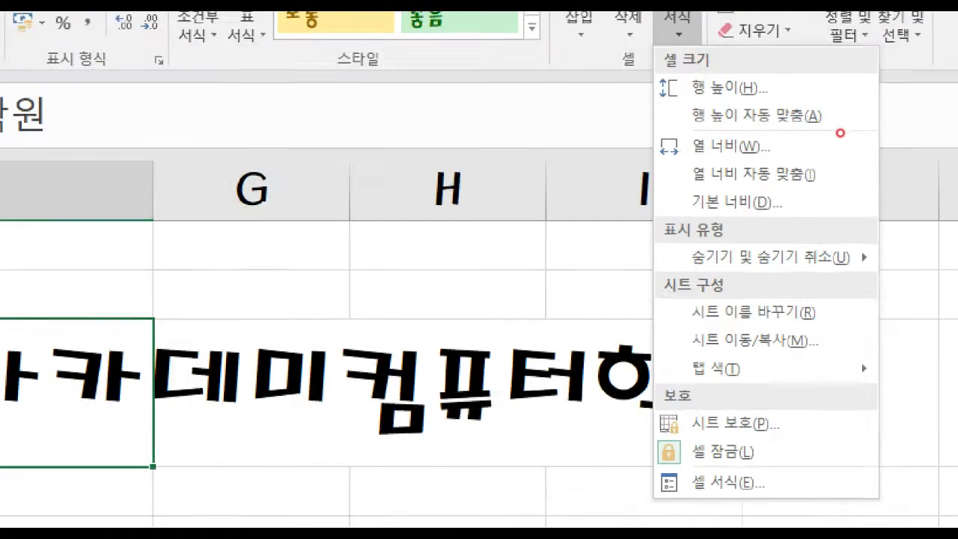
mouse_move(671, 98)
left_mouse_down()
mouse_move(798, 140)
mouse_move(849, 139)
left_mouse_up()
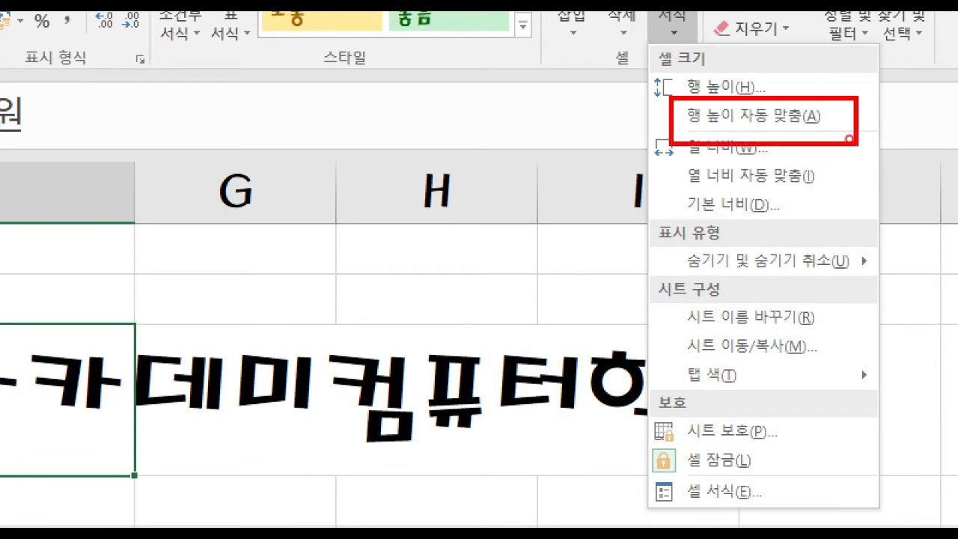
key("Escape")
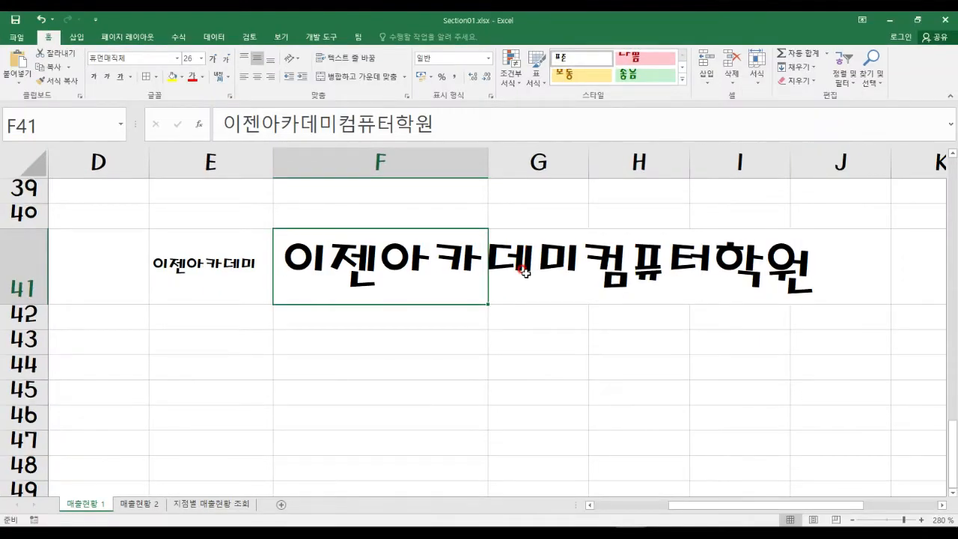
Undo the font size increases on the text in cell F41
key("ctrl+shift+comma")
key("ctrl+shift+comma")
key("ctrl+shift+comma")
key("ctrl+shift+comma")
key("ctrl+shift+comma")
key("ctrl+shift+comma")
key("ctrl+shift+comma")
key("ctrl+shift+comma")
key("ctrl+shift+comma")
key("ctrl+shift+comma")
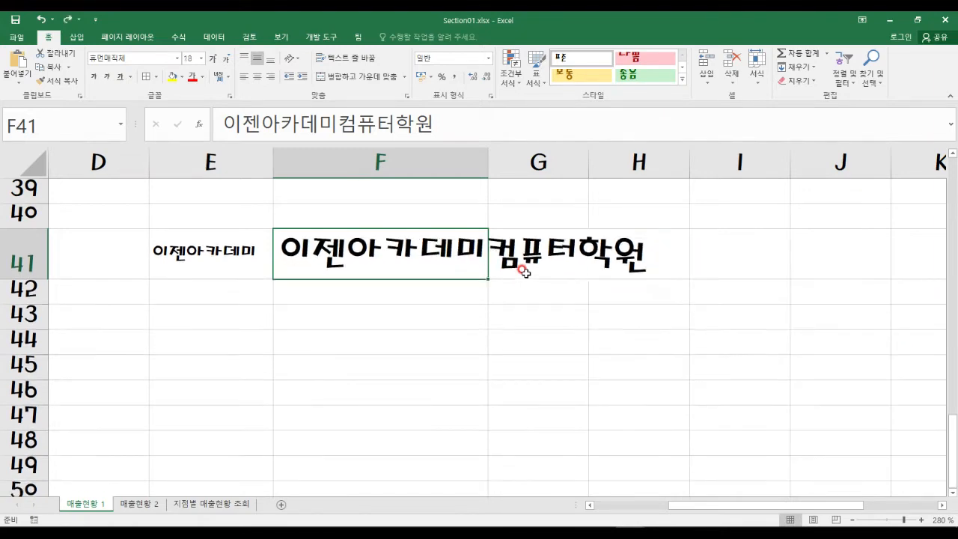
Undo the practice text in cells F41 and E41 together with the width changes of columns E and F
key("ctrl+z")
key("ctrl+z")
key("ctrl+z")
key("ctrl+z")
scroll(445, 271, "down", 10)
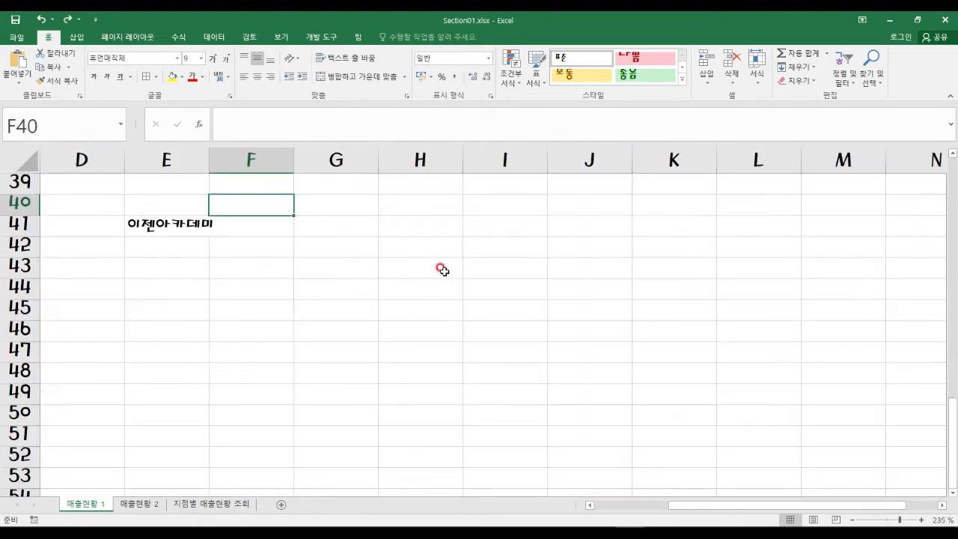
key("ctrl+z")
key("ctrl+z")
key("ctrl+z")
scroll(446, 270, "up", 10)
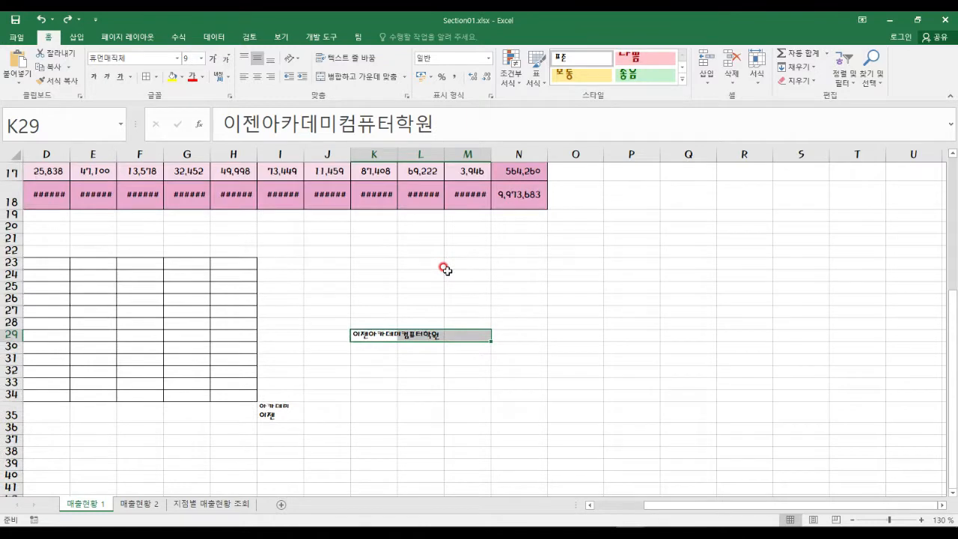
Examine the insertion commands for tables, pictures, shapes, charts, sparklines and slicers
left_click(313, 297)
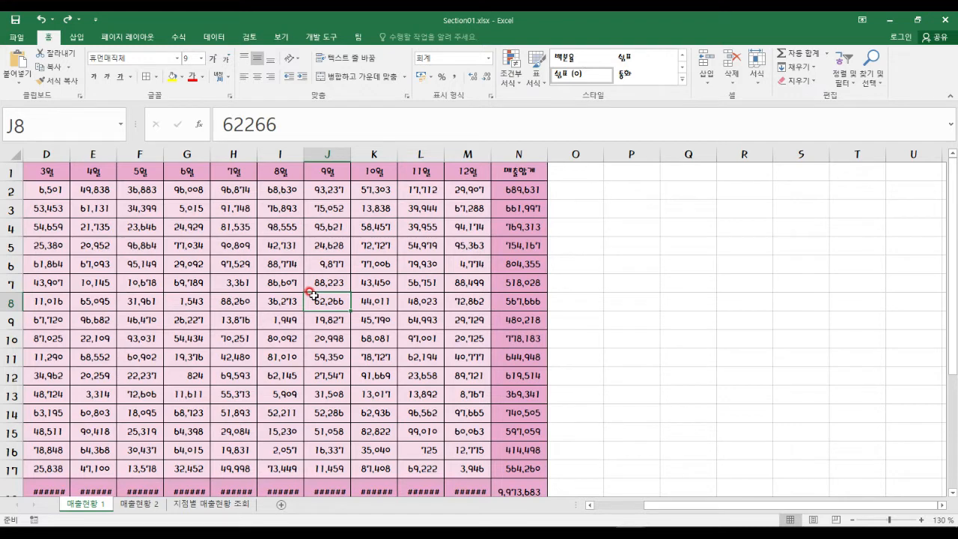
left_click(78, 37)
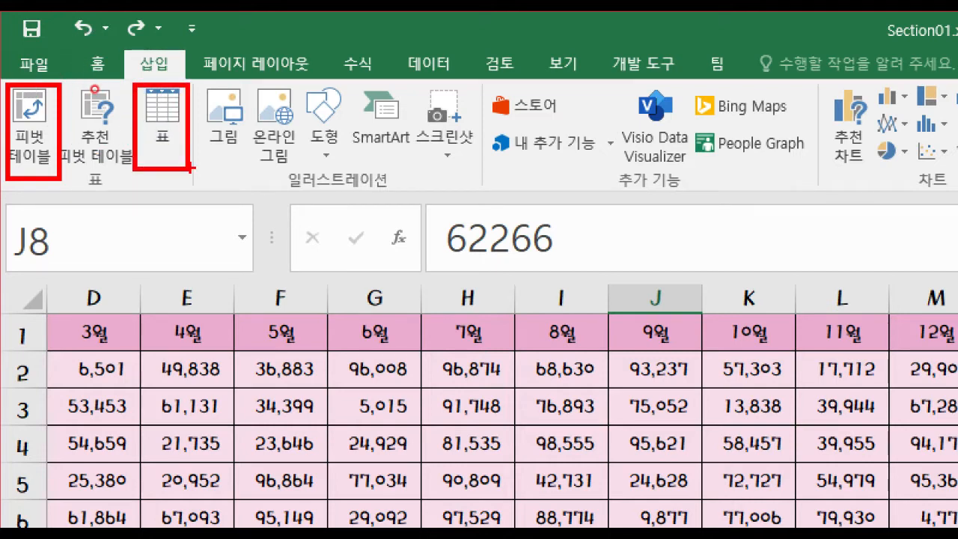
mouse_move(212, 79)
left_mouse_down()
mouse_move(235, 84)
mouse_move(255, 70)
left_mouse_up()
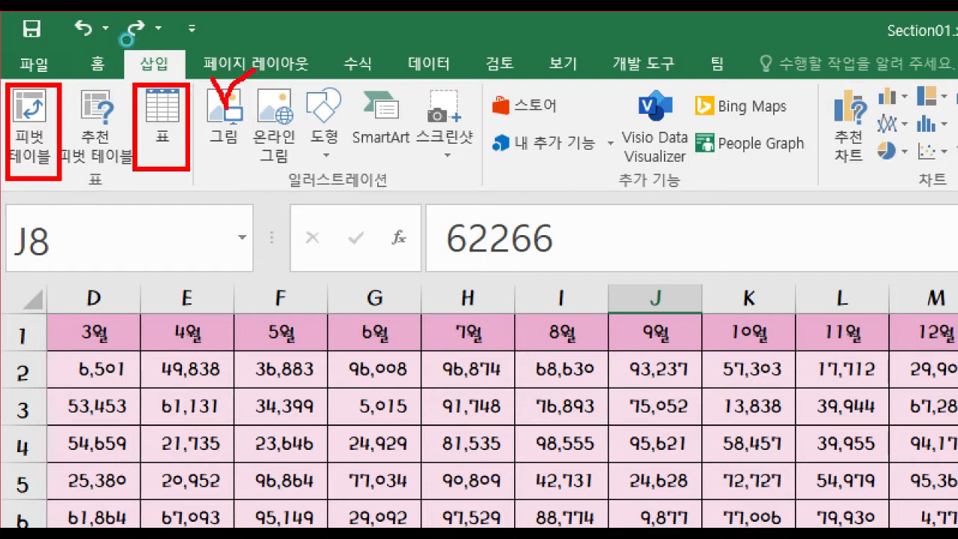
left_click_drag(287, 82, 345, 165)
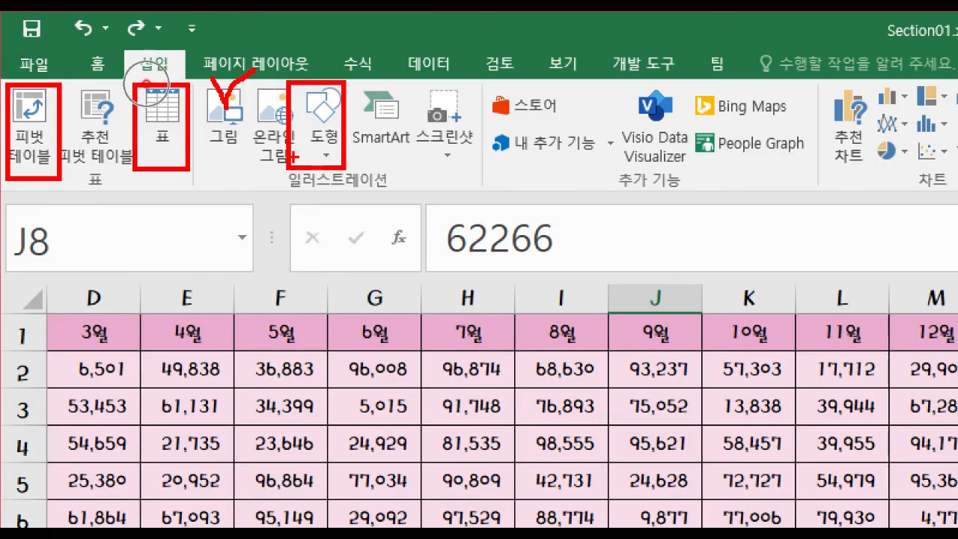
key("Escape")
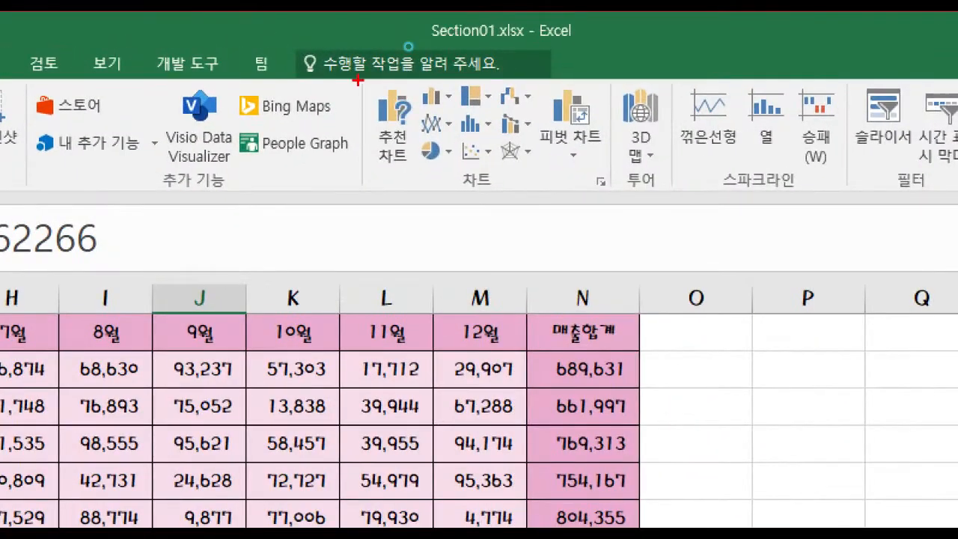
left_click_drag(407, 45, 537, 105)
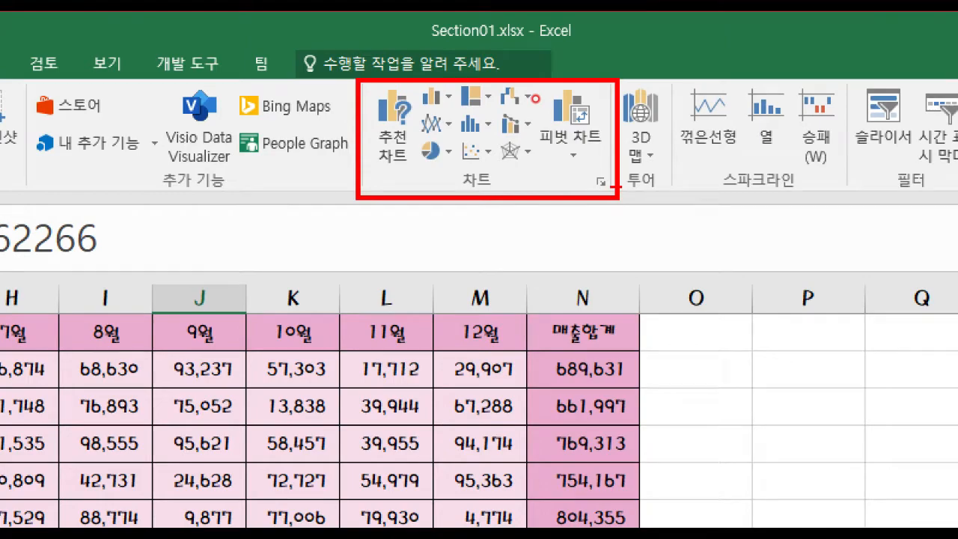
key("Escape")
key("ctrl+1")
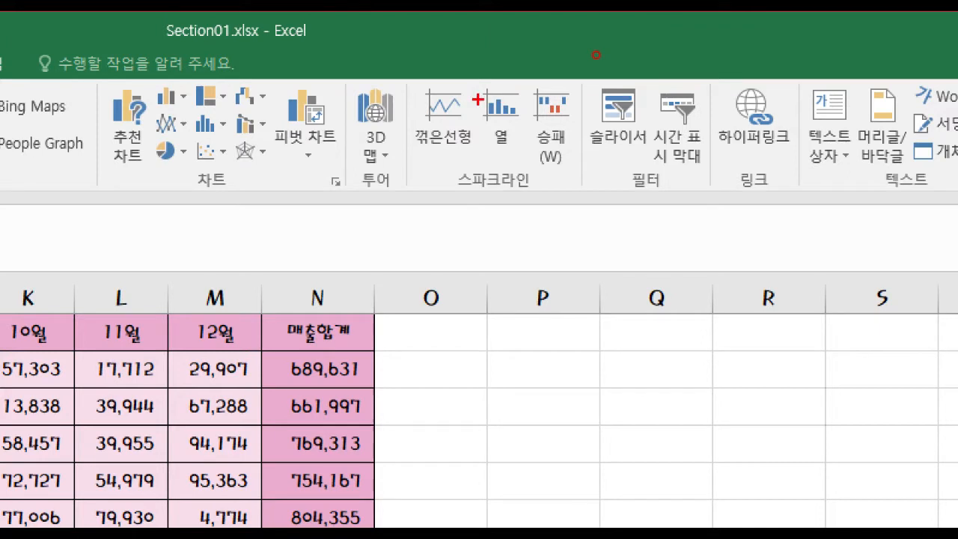
left_click_drag(394, 81, 584, 204)
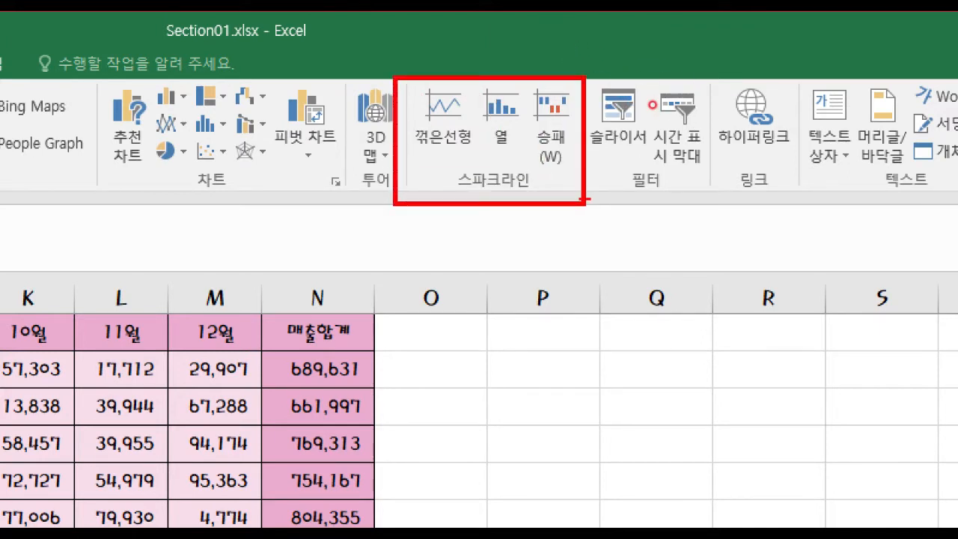
left_click_drag(591, 79, 648, 199)
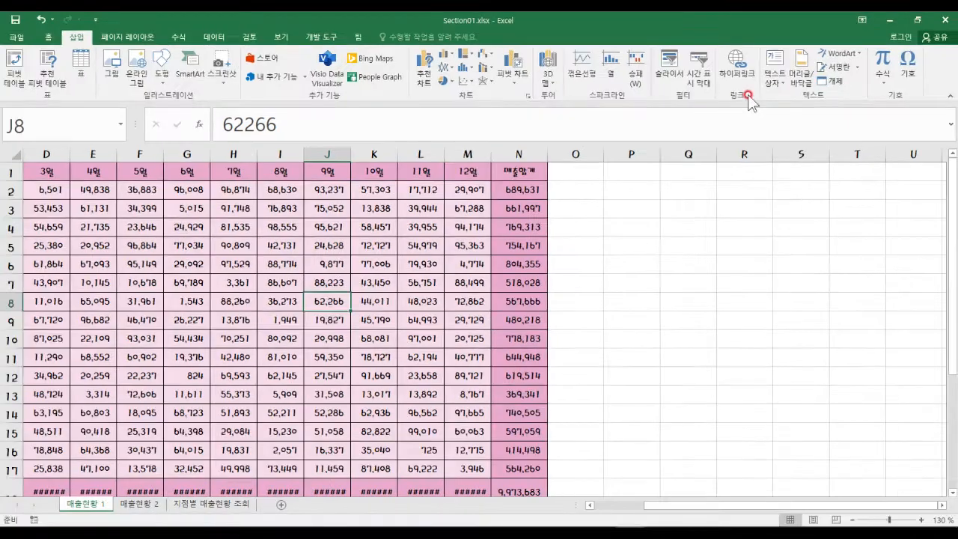
left_click(622, 78)
Practise selecting the non-adjacent branch names in A1:A18 and sales totals in N1:N18
key("Home")
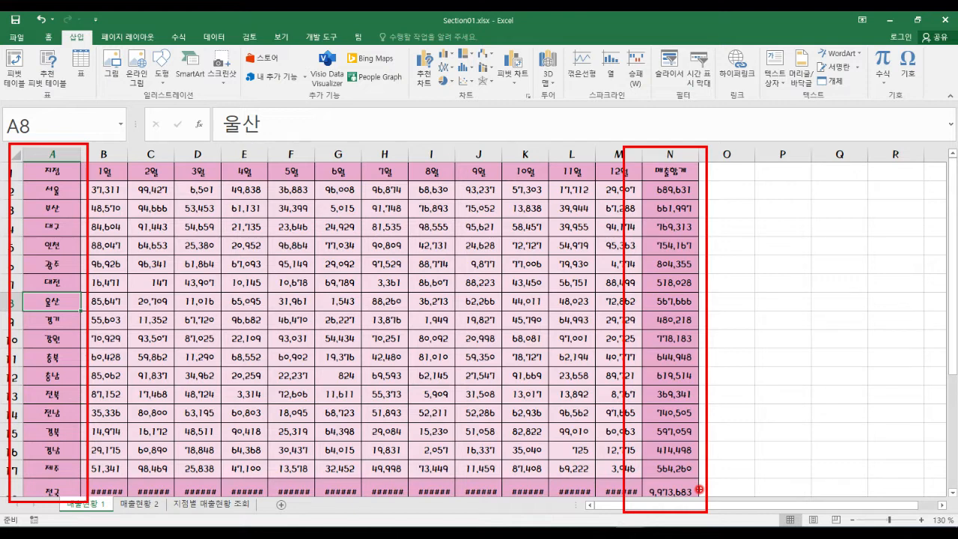
left_click_drag(60, 169, 43, 491)
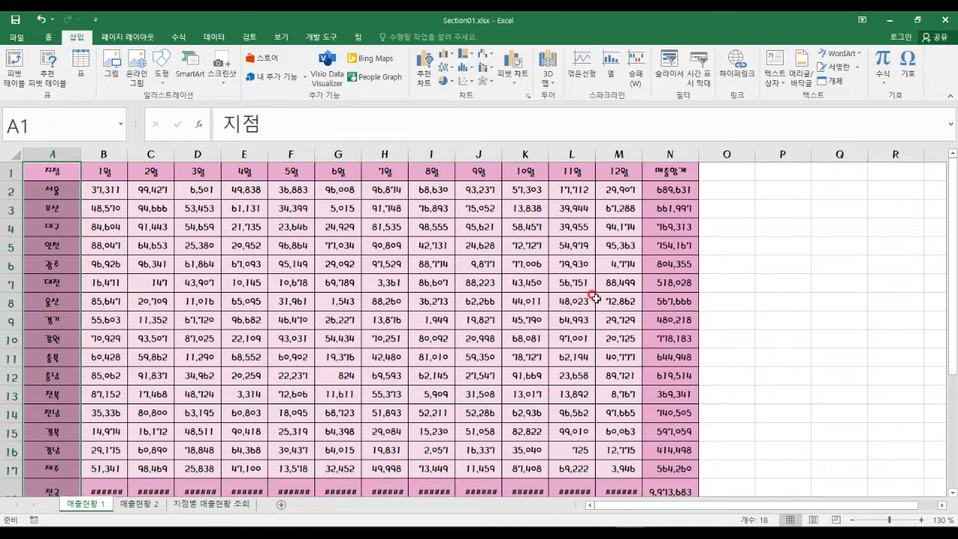
left_click_drag(670, 170, 672, 483)
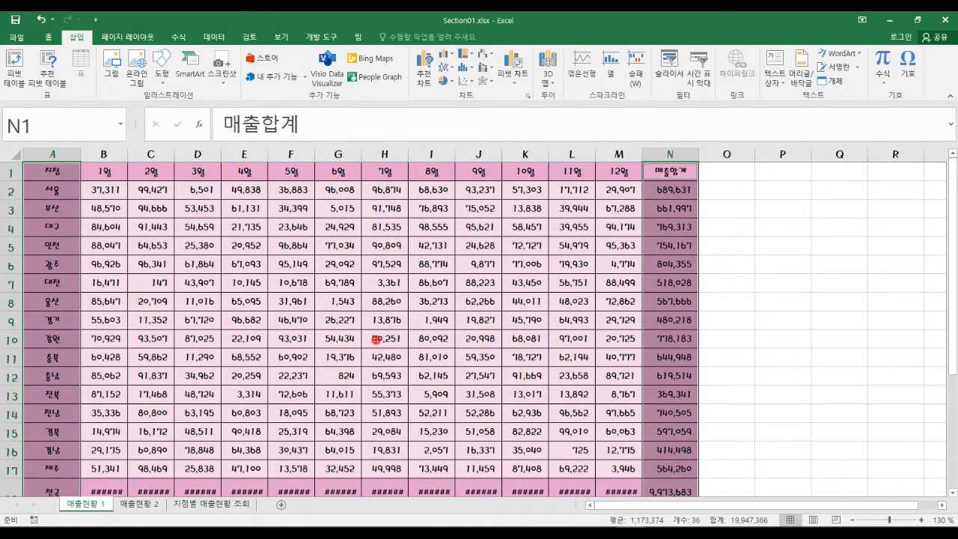
mouse_move(16, 160)
left_mouse_down()
mouse_move(85, 290)
mouse_move(81, 506)
left_mouse_up()
mouse_move(635, 158)
left_mouse_down()
mouse_move(720, 512)
mouse_move(707, 510)
left_mouse_up()
key("e")
left_click_drag(53, 171, 53, 491)
left_click_drag(670, 171, 650, 491)
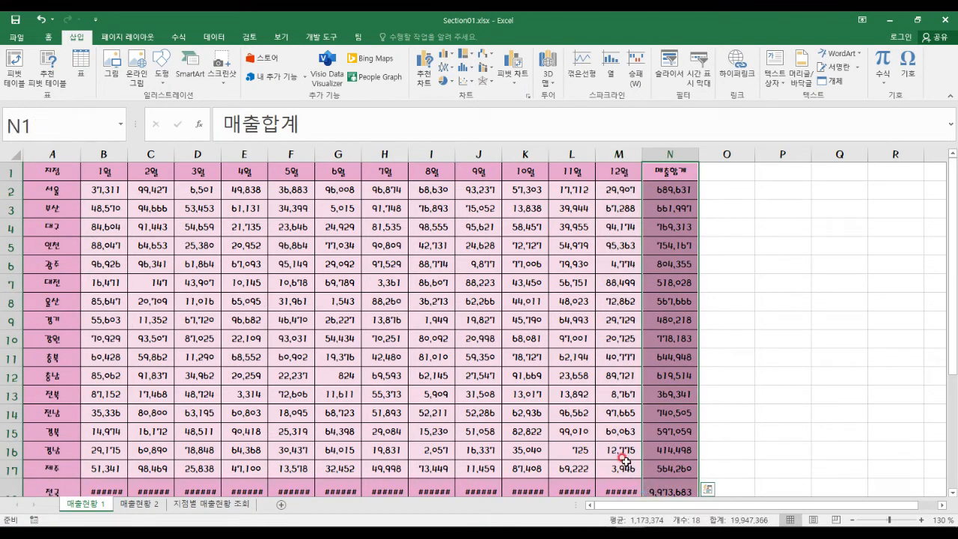
Select the separate ranges B4:E10, L3:O10, H6:J13 and O14:Q17 together as one multiple selection
left_click(217, 302)
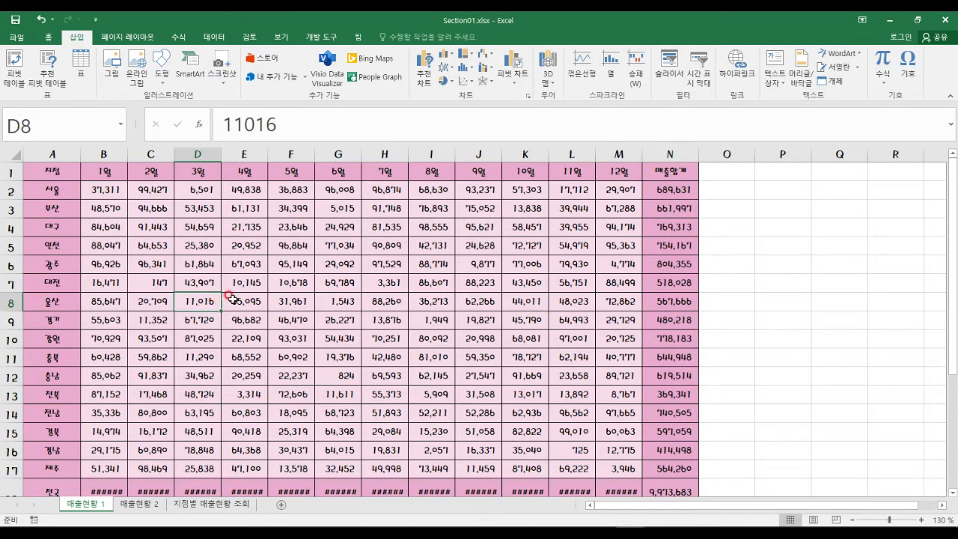
left_click_drag(247, 211, 456, 330)
left_click_drag(490, 217, 665, 354)
left_click_drag(104, 226, 239, 339)
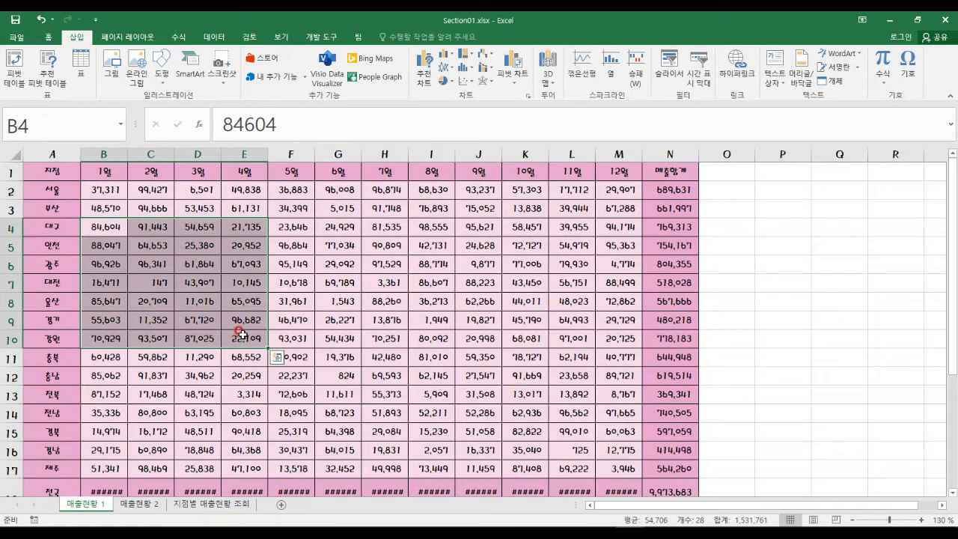
left_click_drag(552, 209, 708, 337)
left_click_drag(385, 264, 469, 395)
left_click_drag(727, 414, 854, 471)
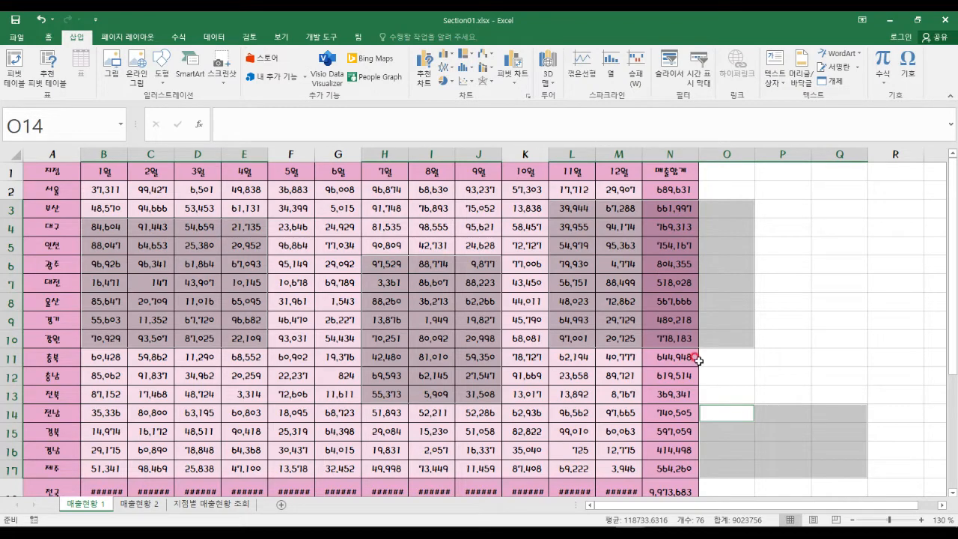
Select the monthly sales figures as one continuous range from B2 through M17
left_click(178, 226)
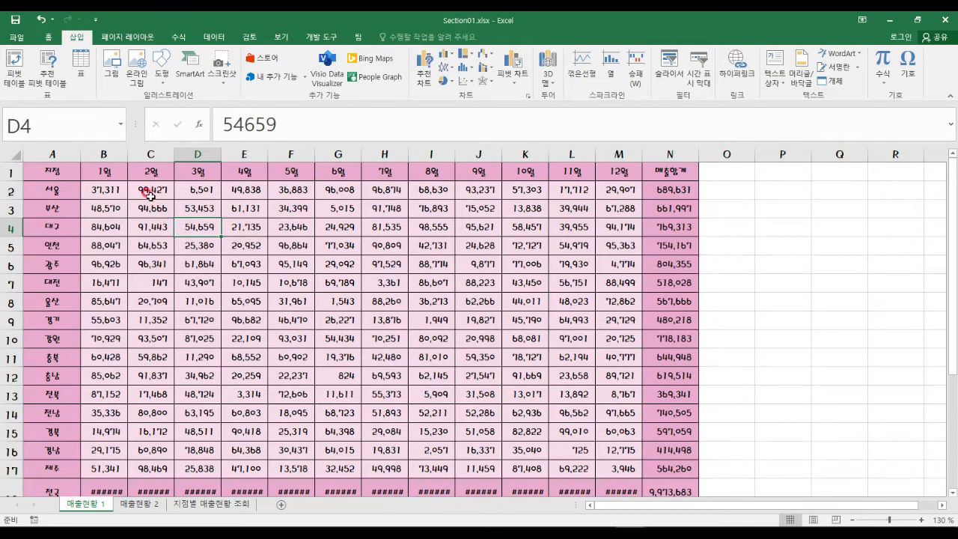
left_click(104, 185)
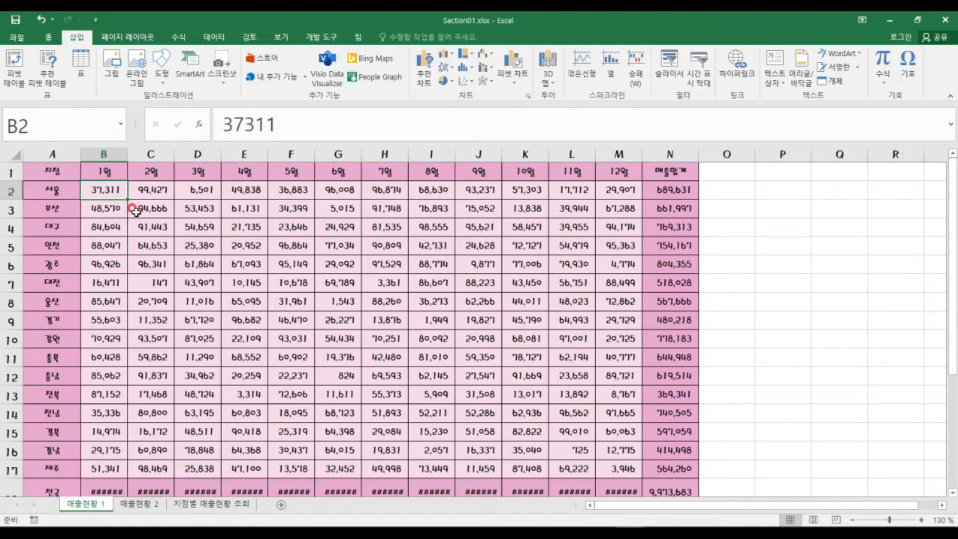
left_click(616, 469, "shift")
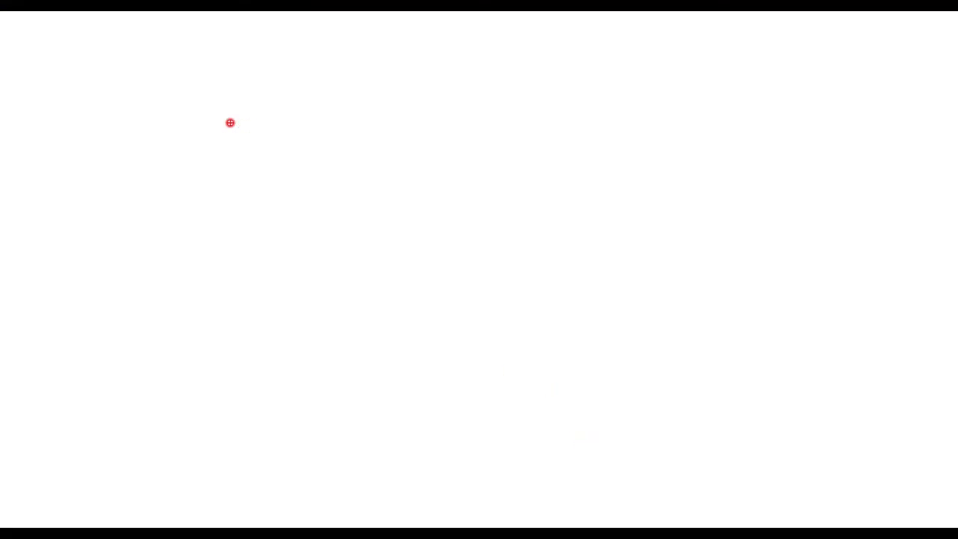
mouse_move(208, 197)
left_mouse_down()
mouse_move(259, 113)
mouse_move(273, 197)
left_mouse_up()
left_click_drag(223, 164, 274, 157)
left_click_drag(303, 126, 300, 188)
left_click_drag(362, 133, 358, 136)
mouse_move(403, 181)
left_mouse_down()
mouse_move(444, 180)
mouse_move(437, 156)
left_mouse_up()
left_click_drag(484, 126, 490, 185)
mouse_move(524, 124)
left_mouse_down()
mouse_move(562, 143)
mouse_move(524, 124)
left_mouse_up()
left_click_drag(349, 117, 375, 203)
left_click_drag(326, 232, 387, 228)
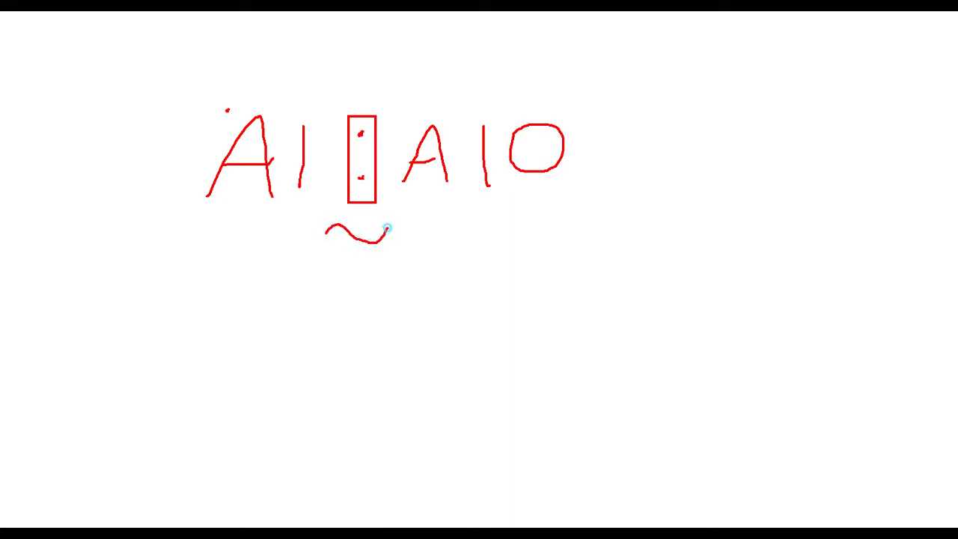
left_click(388, 224)
mouse_move(195, 365)
left_mouse_down()
mouse_move(225, 325)
mouse_move(260, 370)
left_mouse_up()
left_click_drag(220, 341, 262, 343)
mouse_move(305, 304)
left_mouse_down()
mouse_move(306, 362)
mouse_move(368, 357)
mouse_move(353, 377)
left_mouse_up()
mouse_move(452, 337)
left_mouse_down()
mouse_move(460, 282)
mouse_move(476, 335)
left_mouse_up()
mouse_move(445, 317)
left_mouse_down()
mouse_move(488, 311)
mouse_move(500, 342)
left_mouse_up()
mouse_move(530, 307)
left_mouse_down()
mouse_move(564, 310)
mouse_move(520, 317)
left_mouse_up()
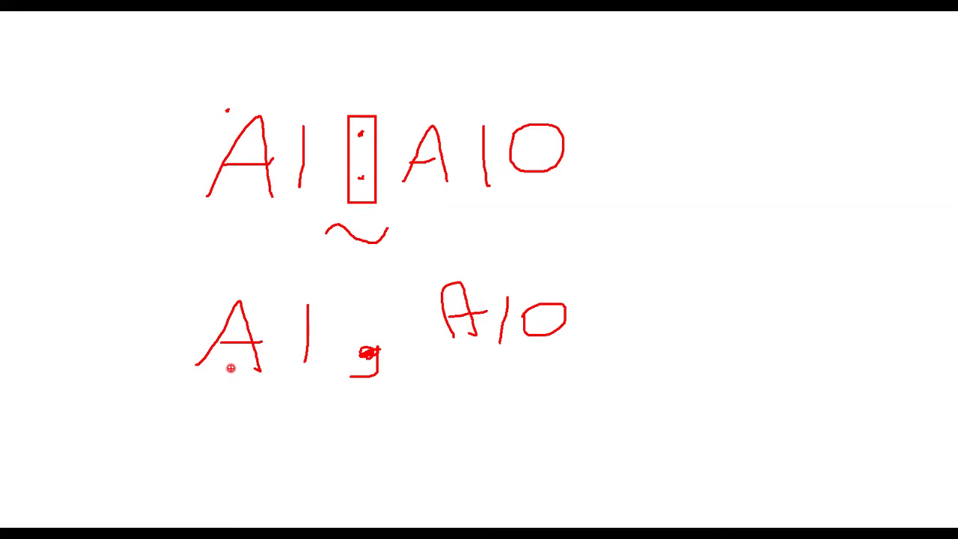
mouse_move(432, 224)
left_mouse_down()
mouse_move(432, 235)
mouse_move(580, 230)
left_mouse_up()
mouse_move(675, 212)
left_mouse_down()
mouse_move(639, 256)
mouse_move(626, 242)
left_mouse_up()
mouse_move(667, 198)
left_mouse_down()
mouse_move(670, 238)
mouse_move(695, 259)
left_mouse_up()
left_click_drag(709, 235, 711, 246)
left_click_drag(699, 212, 708, 213)
mouse_move(740, 213)
left_mouse_down()
mouse_move(751, 191)
mouse_move(733, 259)
left_mouse_up()
mouse_move(714, 237)
left_mouse_down()
mouse_move(784, 234)
mouse_move(786, 271)
left_mouse_up()
left_click_drag(448, 362, 447, 373)
left_click_drag(439, 367, 620, 368)
mouse_move(676, 341)
left_mouse_down()
mouse_move(666, 382)
mouse_move(683, 360)
mouse_move(701, 388)
mouse_move(737, 359)
left_mouse_up()
left_click_drag(752, 323, 753, 416)
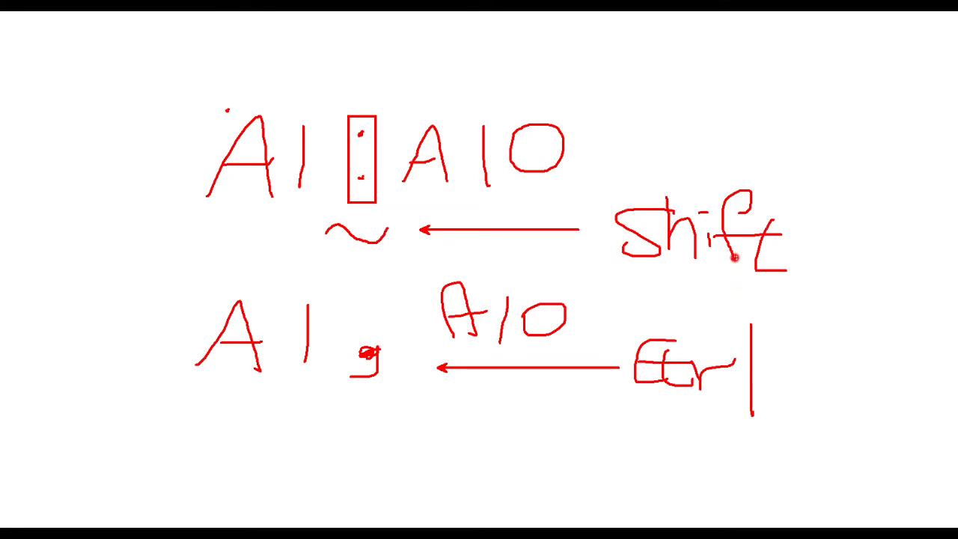
key("Escape")
Insert a 2-D clustered column chart (묶은 세로 막대형) from A1:A17 and N1:N17, and move it next to the branch names in column A
left_click(207, 240)
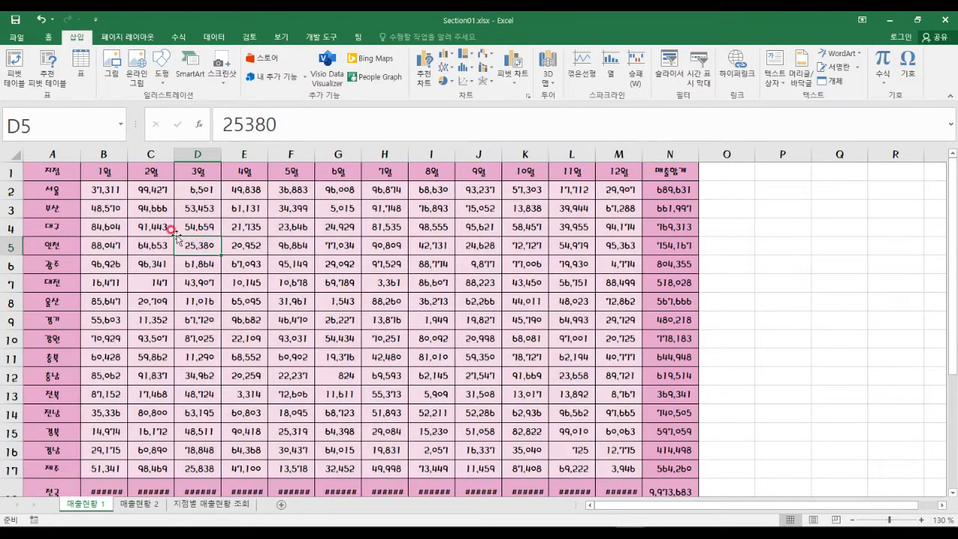
left_click(51, 164)
left_click_drag(50, 164, 57, 465)
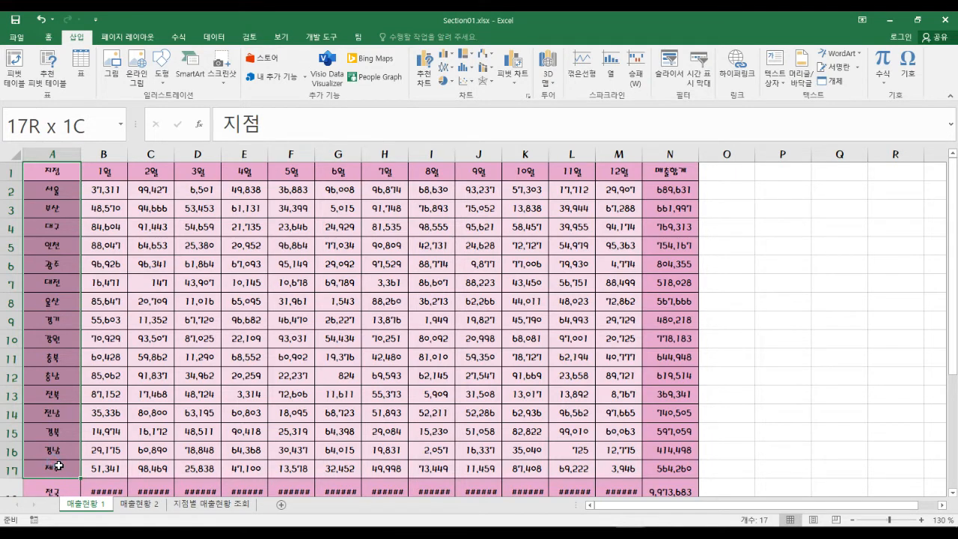
left_click_drag(58, 466, 59, 466)
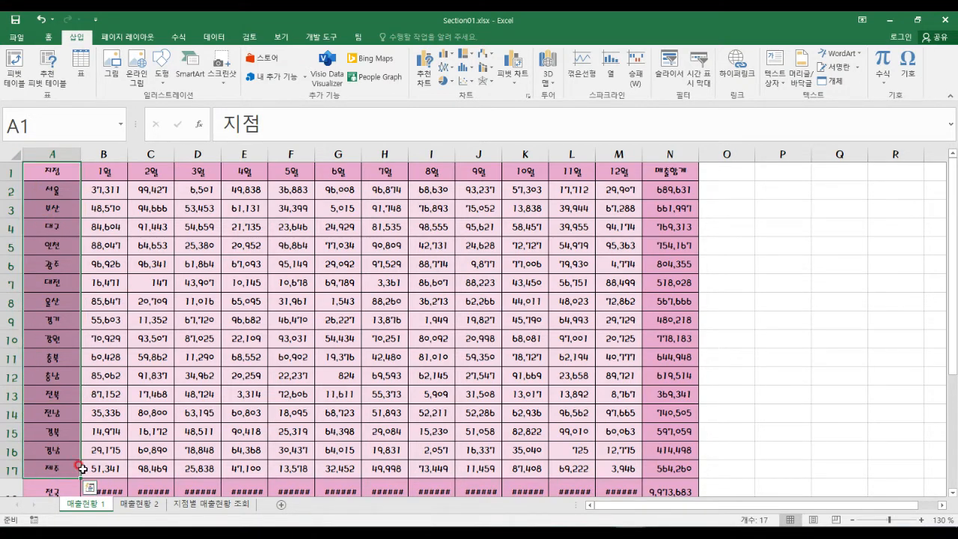
left_click_drag(672, 167, 665, 461)
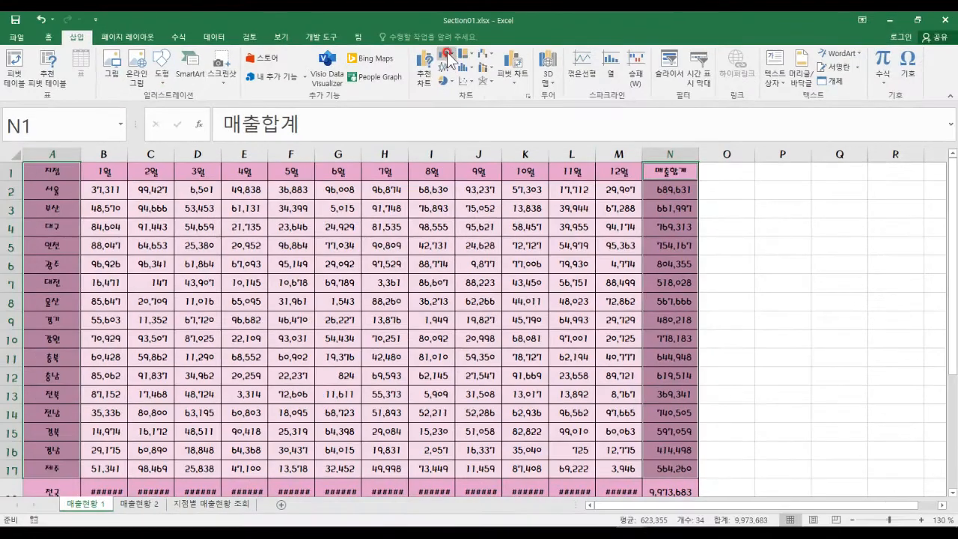
left_click(378, 95)
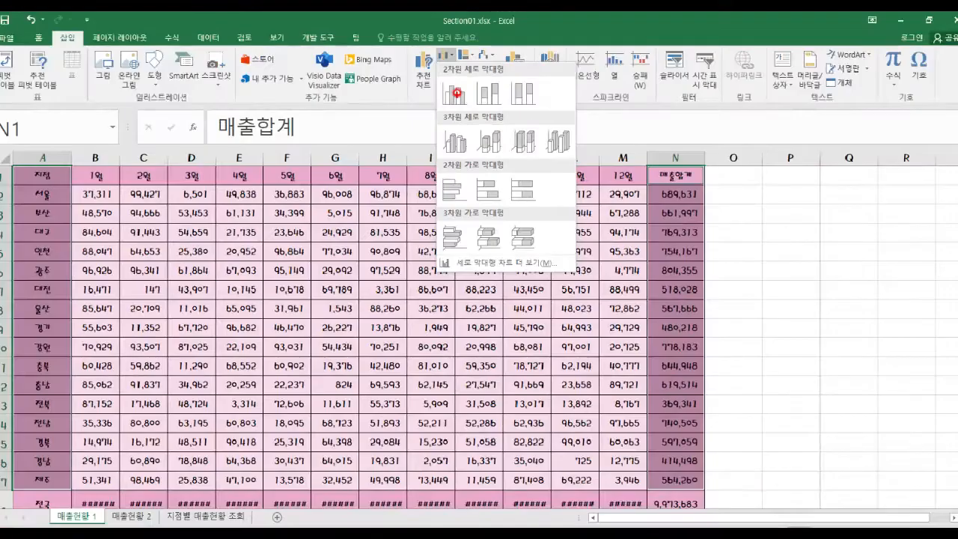
left_click(445, 81)
left_click(446, 81)
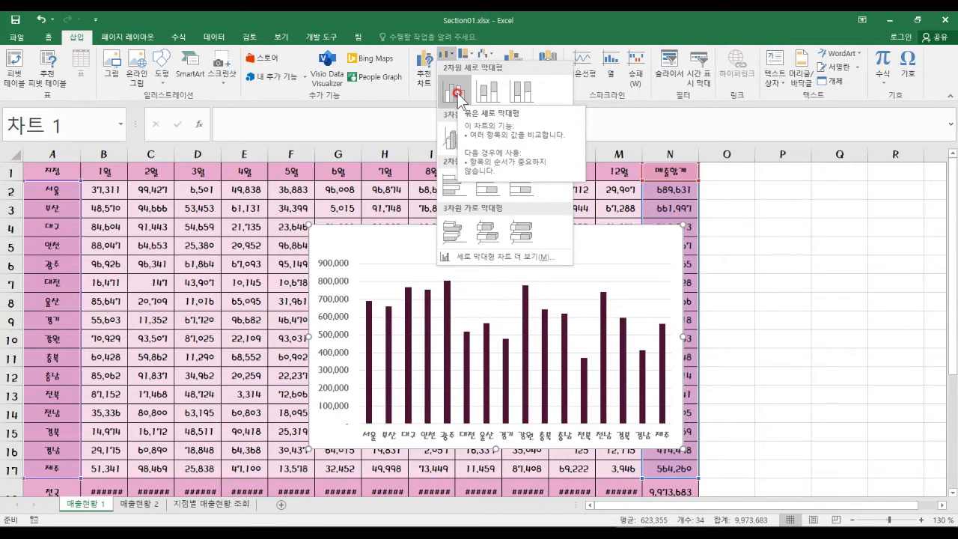
left_click(456, 92)
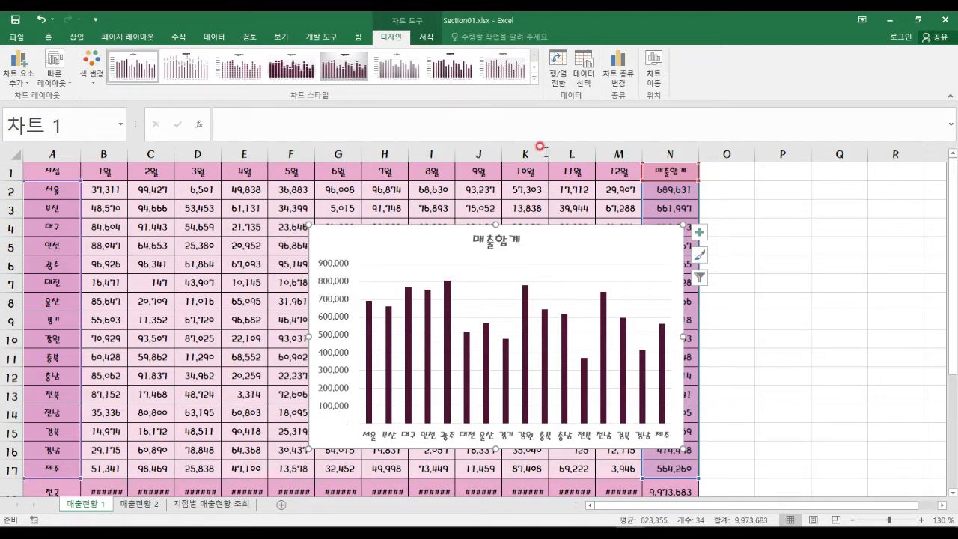
left_click_drag(578, 251, 379, 215)
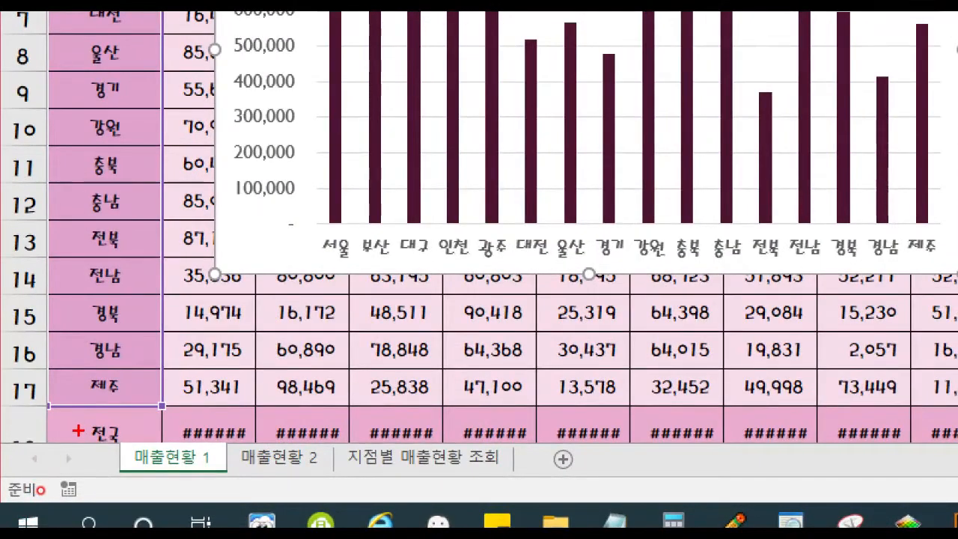
left_click_drag(84, 430, 708, 436)
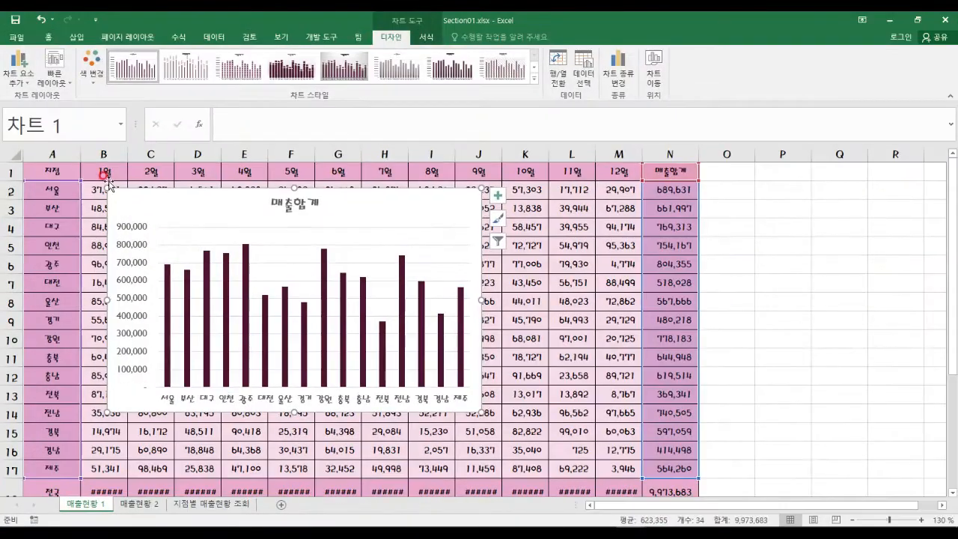
Insert a second clustered column chart from A1:A18 and N1:N18, including the 전국 row, and place it beside the first chart
left_click_drag(60, 170, 66, 484)
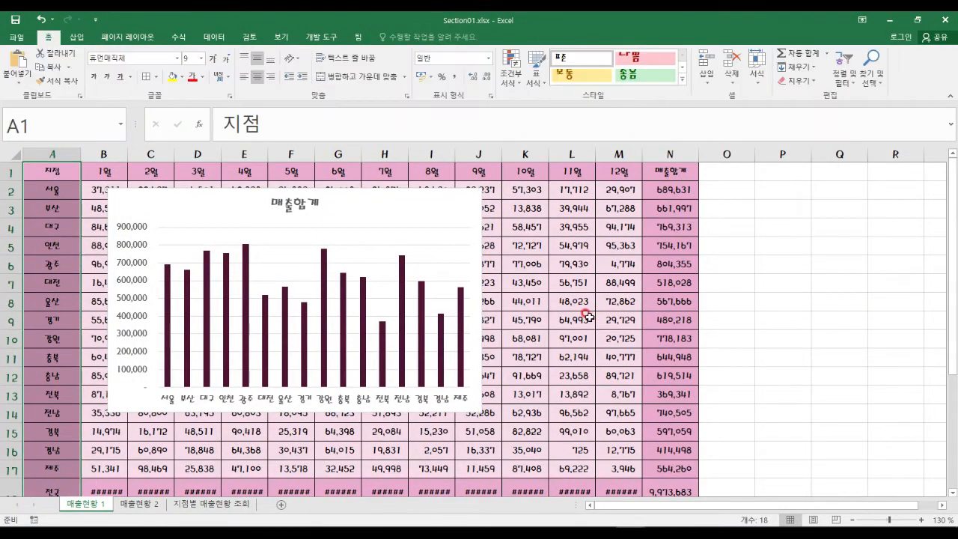
left_click_drag(670, 171, 665, 490)
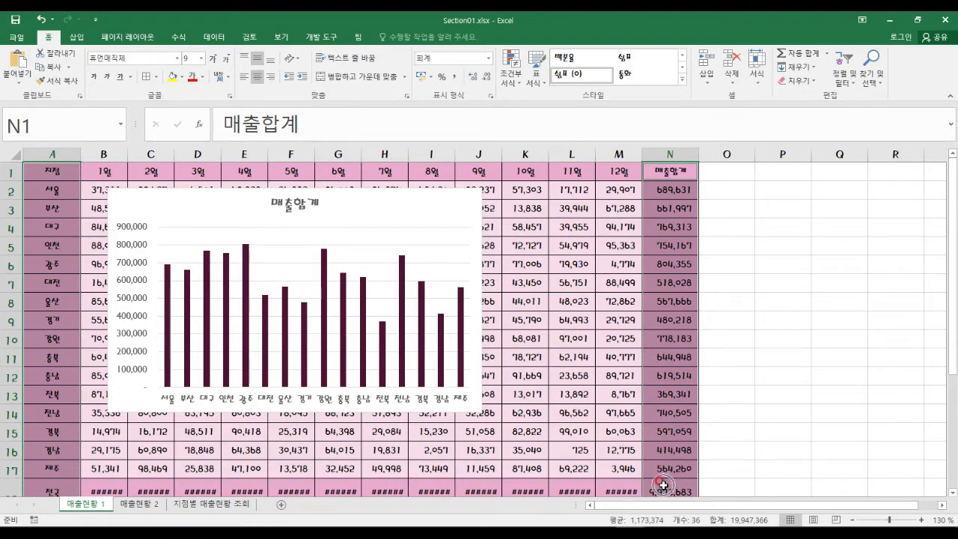
left_click(78, 39)
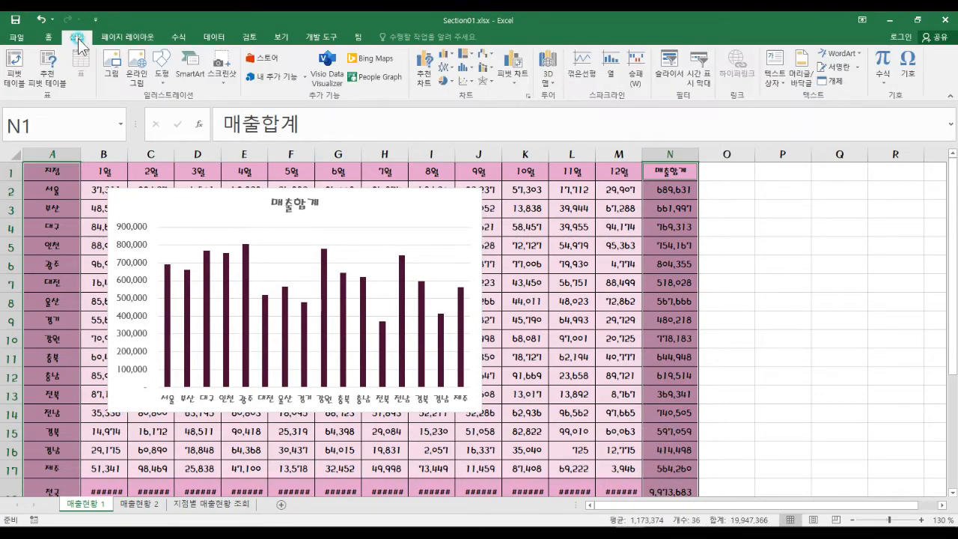
left_click(449, 55)
left_click(458, 88)
left_click_drag(579, 247, 749, 206)
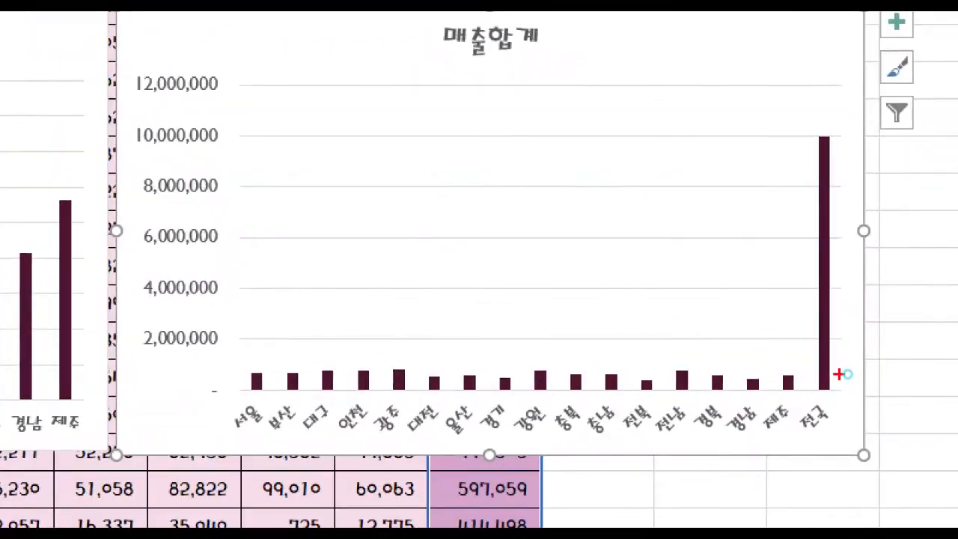
Compare the two 매출합계 column charts, examining how including the 전국 total affects the scale of the branch columns
mouse_move(261, 438)
left_mouse_down()
mouse_move(776, 448)
mouse_move(778, 438)
left_mouse_up()
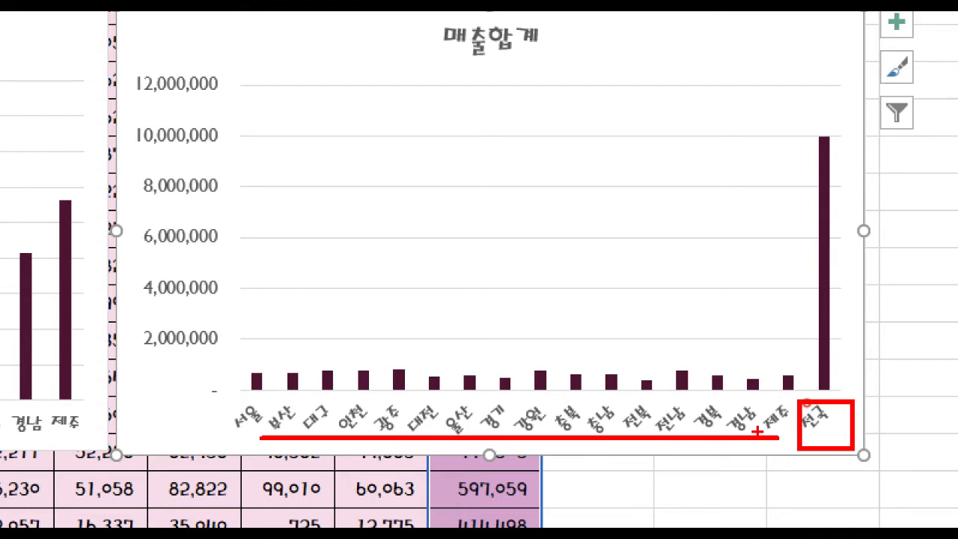
left_click(826, 139)
left_click(250, 366)
left_click_drag(554, 370, 785, 372)
right_click(785, 371)
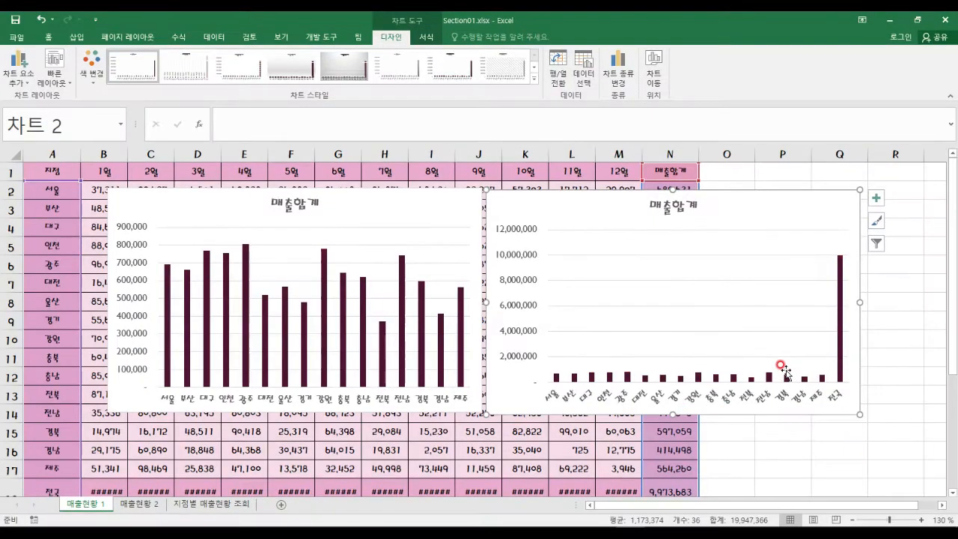
left_click_drag(393, 201, 361, 245)
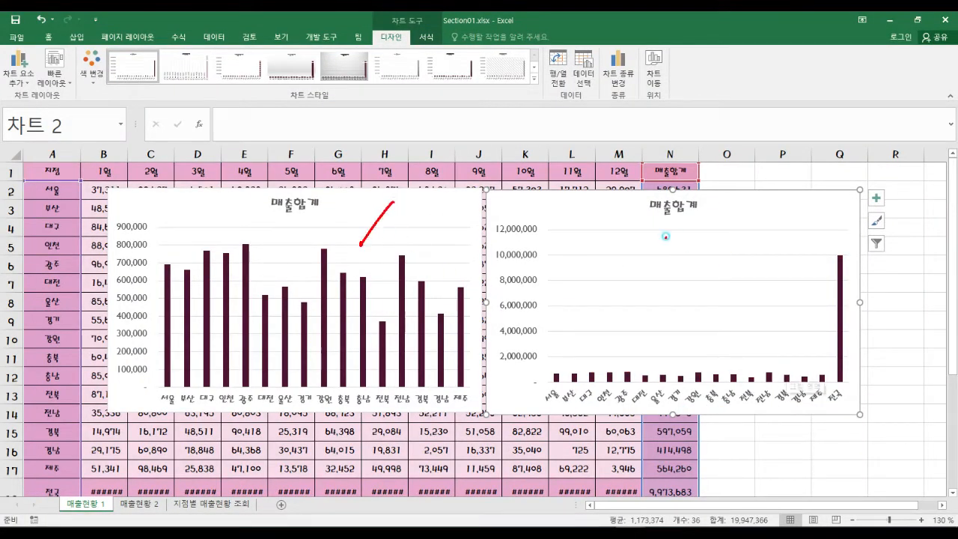
left_click_drag(666, 236, 762, 272)
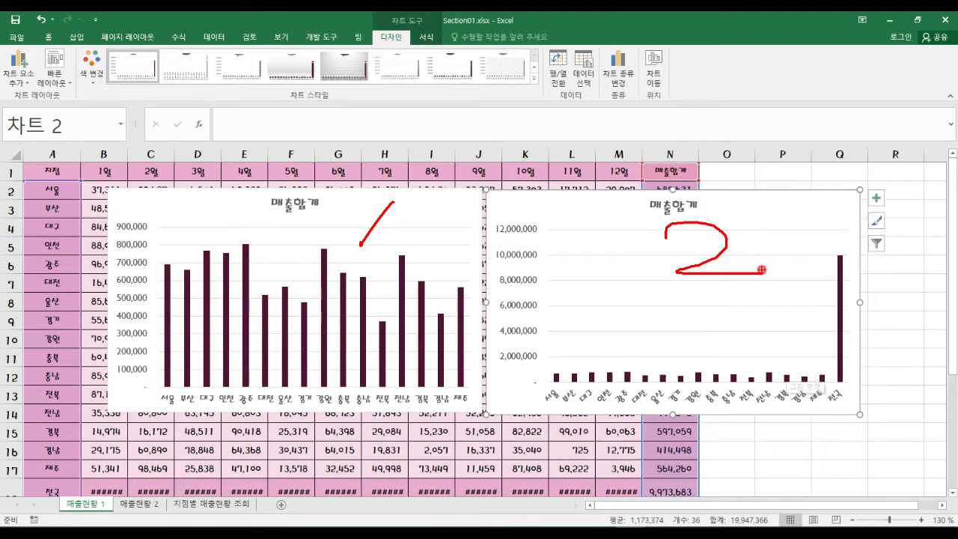
key("Escape")
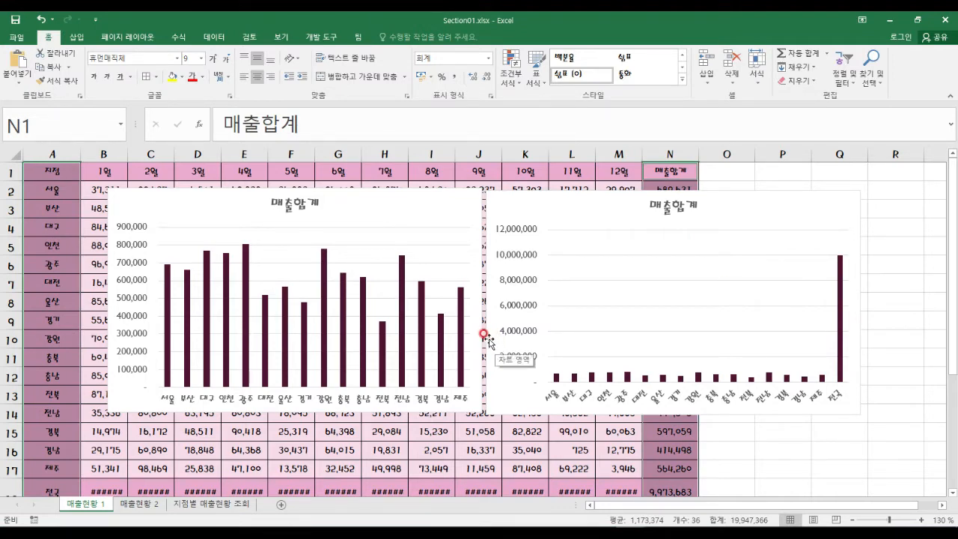
Switch to the 매출현황 2 sheet and select cell D9 in the sales table
left_click(141, 507)
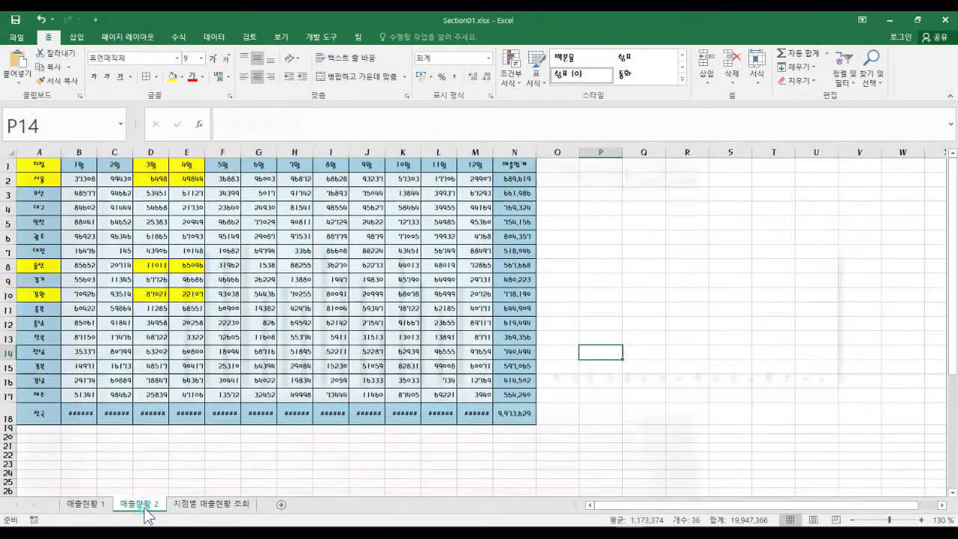
scroll(197, 364, "up", 2)
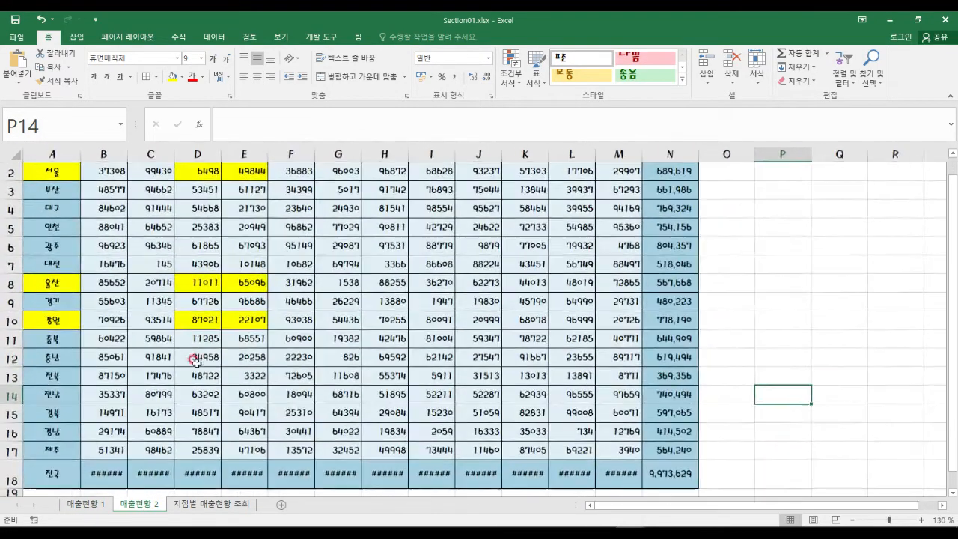
left_click(192, 313)
scroll(192, 313, "up", 1)
left_click(192, 313)
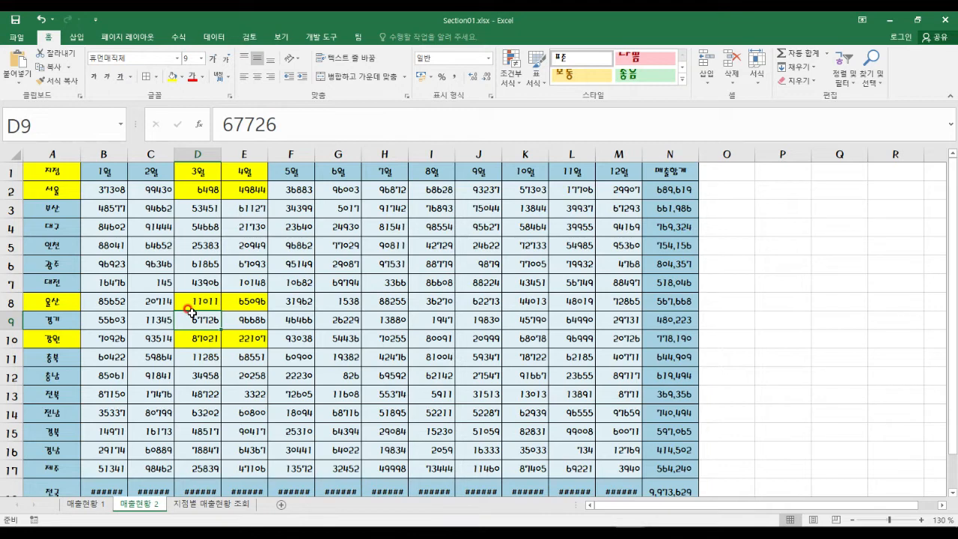
Examine the yellow-highlighted branch names and 3월 and 4월 figures for 서울, 울산 and 강원, including their header cells
key("ctrl+2")
mouse_move(7, 147)
left_mouse_down()
mouse_move(164, 328)
mouse_move(277, 367)
mouse_move(283, 359)
left_mouse_up()
key("Escape")
left_click(57, 178)
left_click(57, 188)
left_click(51, 299)
left_click(55, 343)
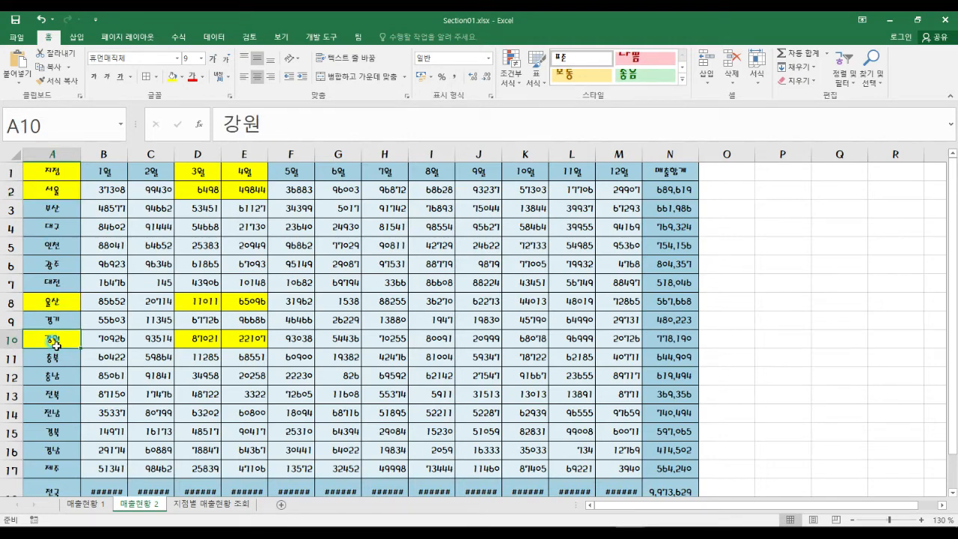
left_click_drag(14, 181, 14, 199)
key("ctrl+z")
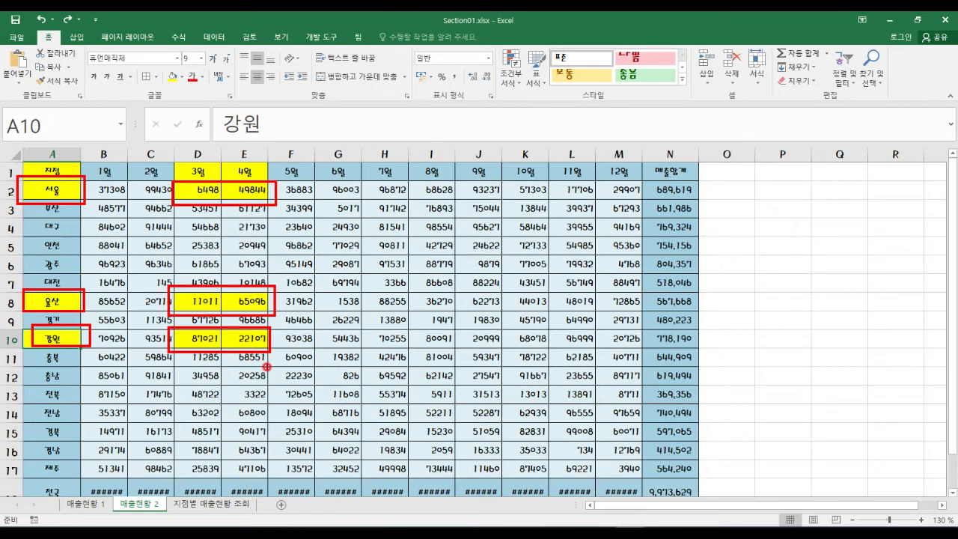
mouse_move(16, 146)
left_mouse_down()
mouse_move(97, 187)
mouse_move(288, 185)
left_mouse_up()
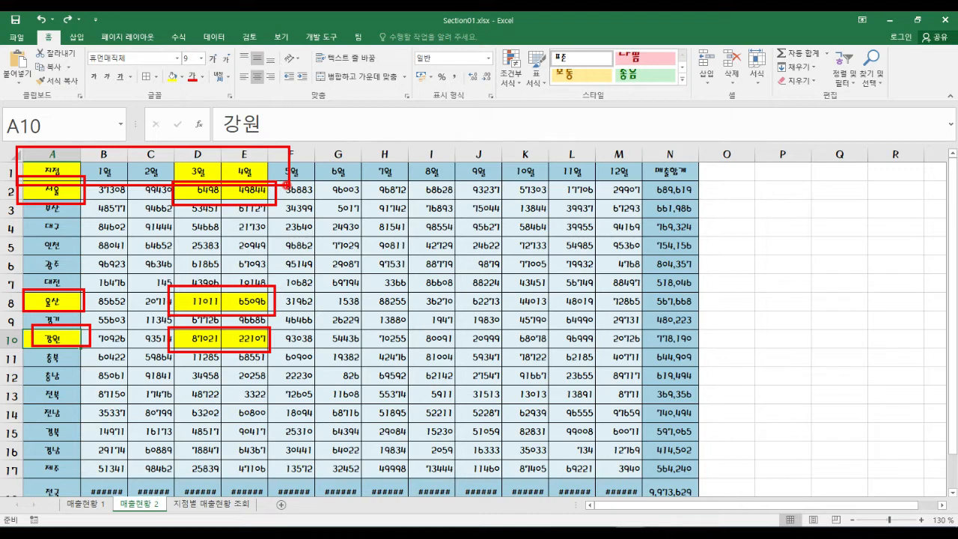
key("e")
mouse_move(16, 157)
left_mouse_down()
mouse_move(21, 196)
mouse_move(90, 206)
left_mouse_up()
key("p")
left_click_drag(171, 165, 258, 209)
left_click_drag(16, 290, 97, 311)
mouse_move(177, 290)
left_mouse_down()
mouse_move(187, 313)
mouse_move(267, 314)
left_mouse_up()
left_click_drag(23, 324, 89, 350)
left_click_drag(171, 331, 262, 359)
key("Escape")
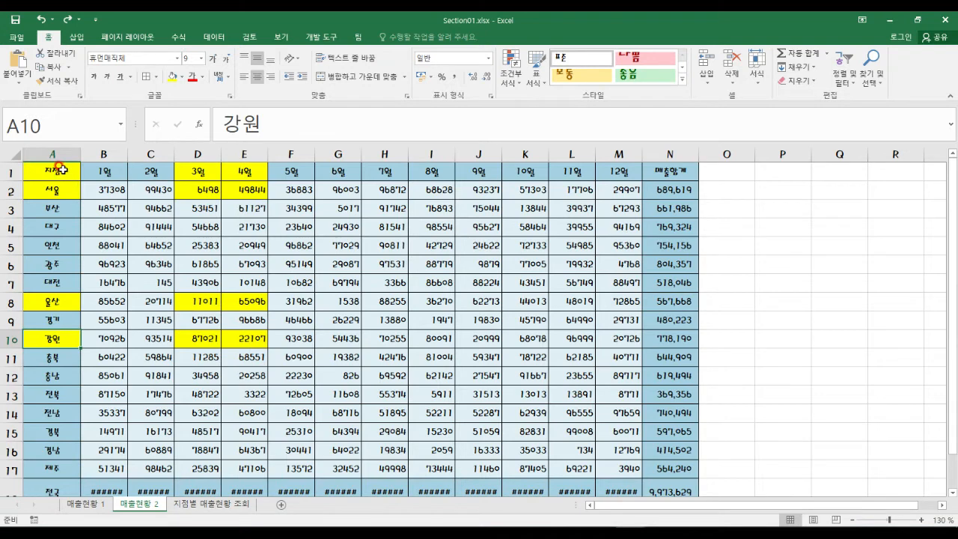
Select A1:A2, D1:E2, A8, D8:E8, A10 and D10:E10 together as one multiple selection
left_click_drag(54, 171, 60, 189)
left_click_drag(193, 173, 251, 189, "ctrl")
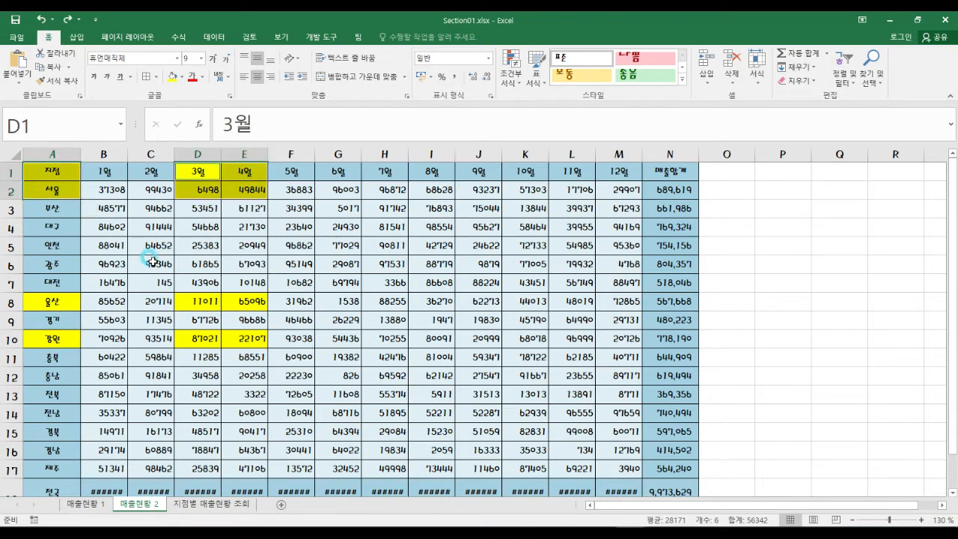
left_click(58, 297, "ctrl")
left_click_drag(193, 301, 248, 301)
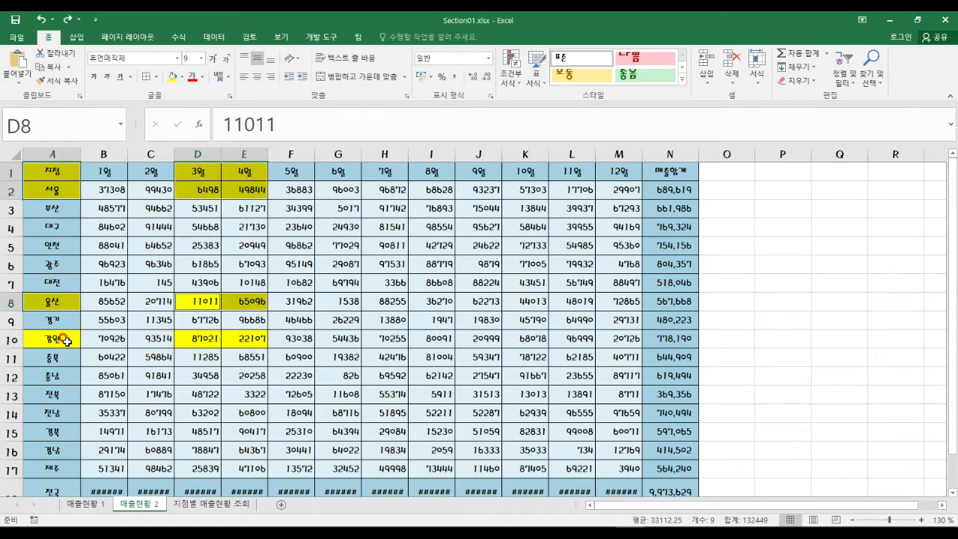
left_click(54, 338, "ctrl")
left_click_drag(193, 338, 247, 339, "ctrl")
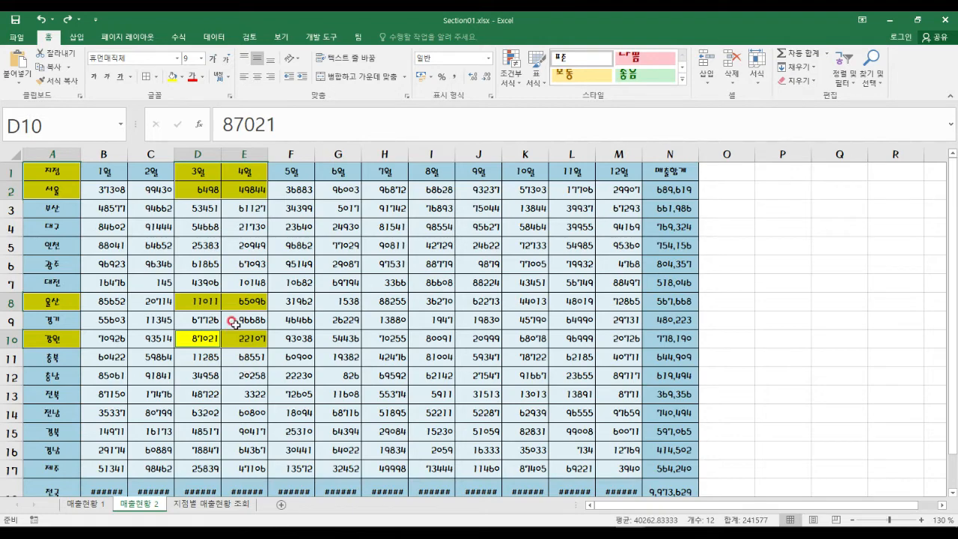
Insert a 2-D line chart with markers from the selected 3월 and 4월 figures of 서울, 울산 and 강원
left_click(77, 39)
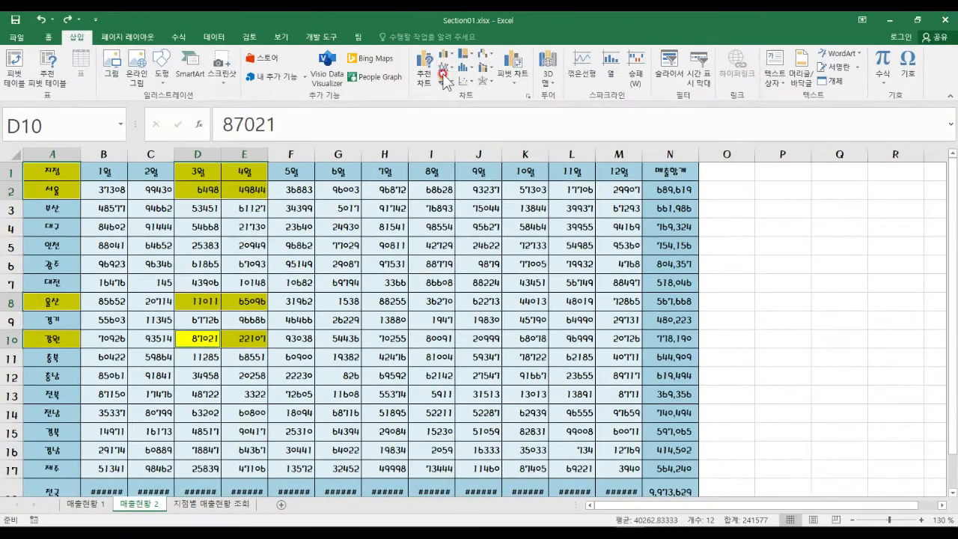
left_click(408, 129)
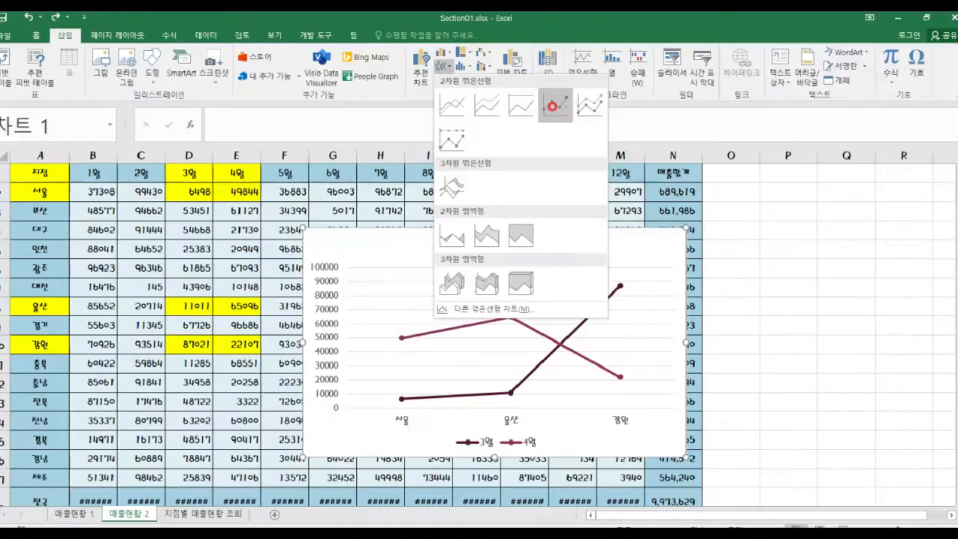
key("Escape")
left_click(447, 67)
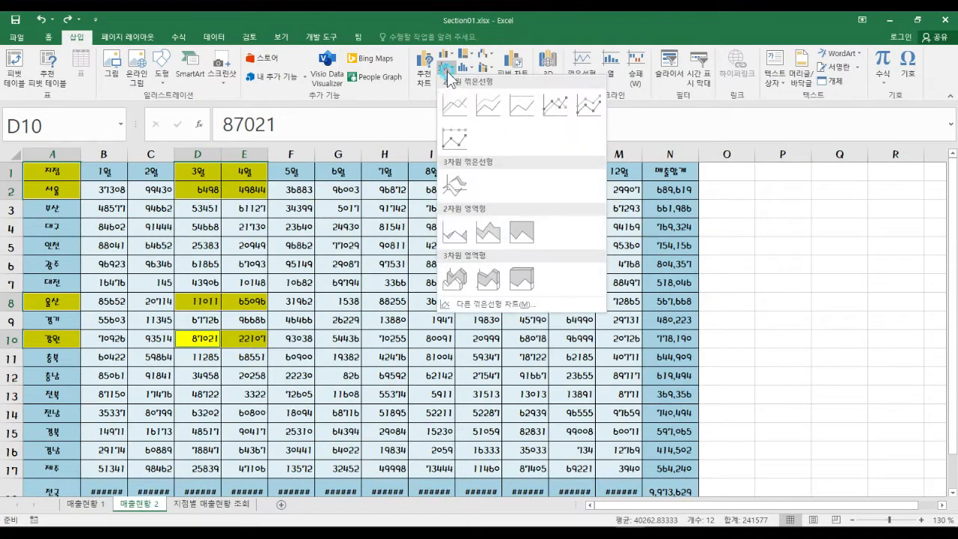
left_click(557, 101)
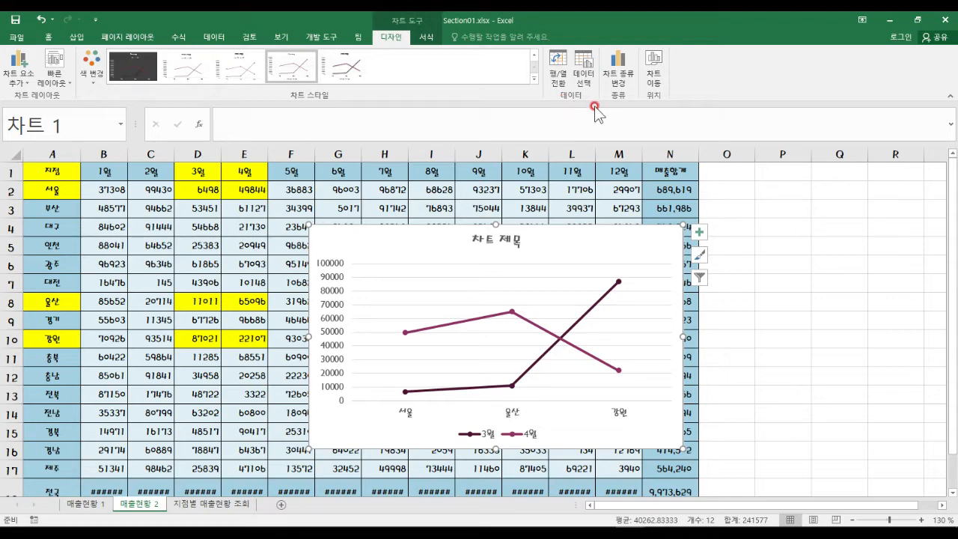
Delete the line chart and deselect the data by selecting the empty cell P3
key("Delete")
left_click(736, 227)
left_click(792, 212)
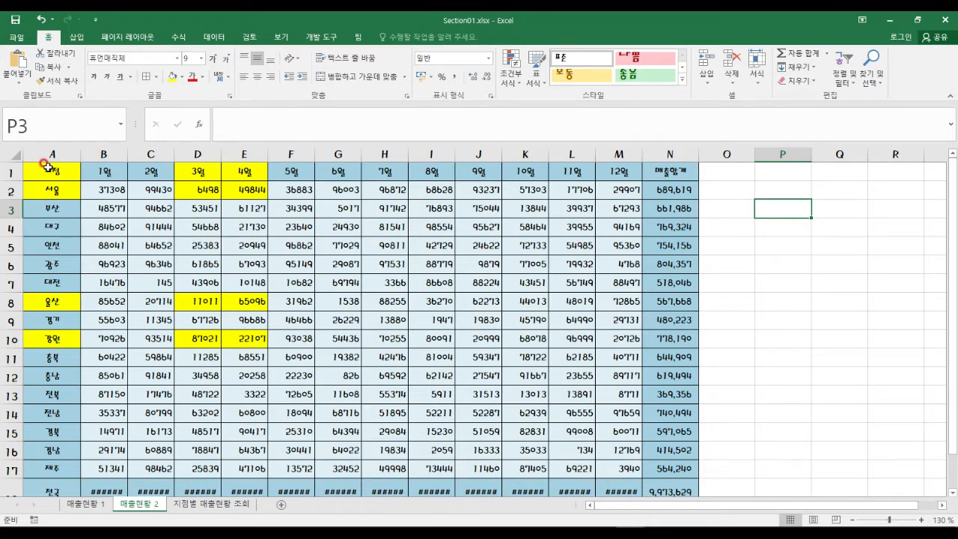
left_click_drag(64, 172, 60, 190)
left_click(208, 173, "ctrl")
left_click_drag(208, 173, 244, 191)
left_click_drag(813, 196, 823, 253)
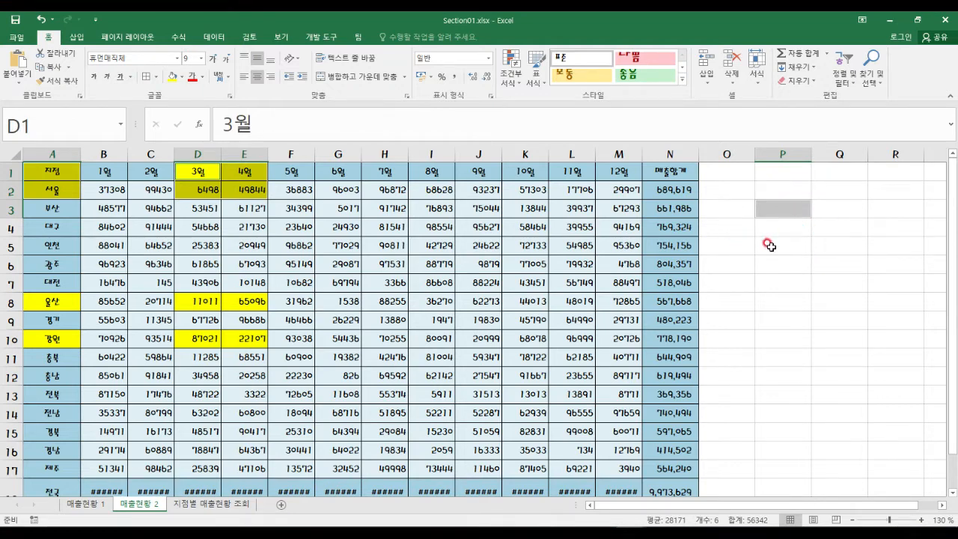
left_click(769, 244)
Select all yellow-highlighted cells as one multiple selection: A1:A2, D1:E2, D8:E8, A8, A10 and D10:E10
left_click_drag(47, 171, 50, 190)
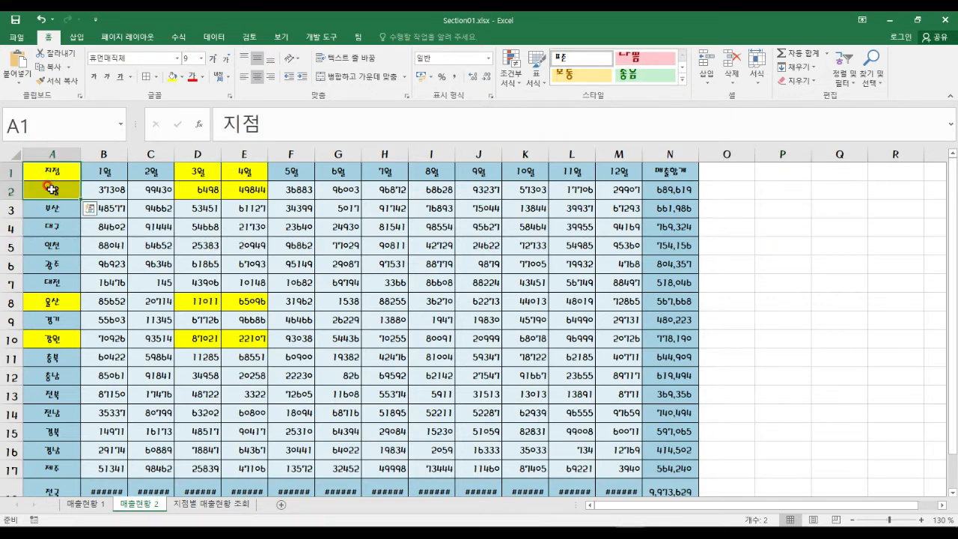
left_click_drag(176, 172, 229, 191, "ctrl")
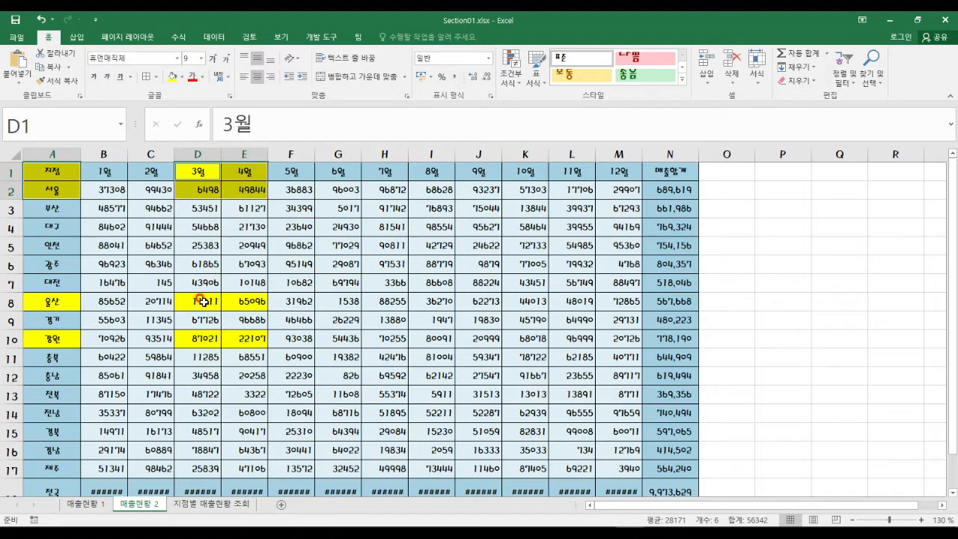
mouse_move(81, 192)
left_mouse_down()
mouse_move(67, 161)
mouse_move(93, 201)
left_mouse_up()
mouse_move(243, 196)
left_mouse_down()
mouse_move(179, 201)
mouse_move(255, 209)
left_mouse_up()
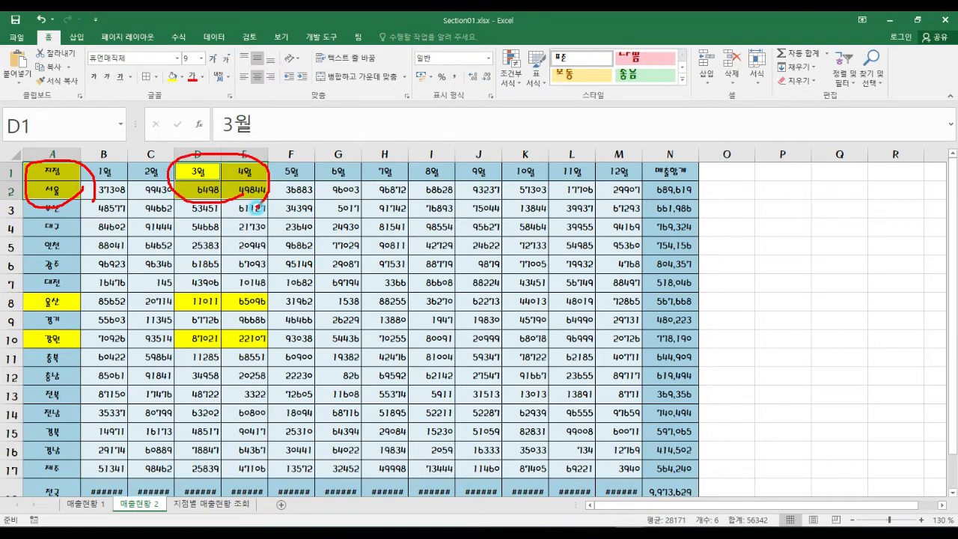
key("Escape")
left_click(211, 299, "ctrl")
left_click_drag(211, 299, 224, 299)
left_click(58, 300, "ctrl")
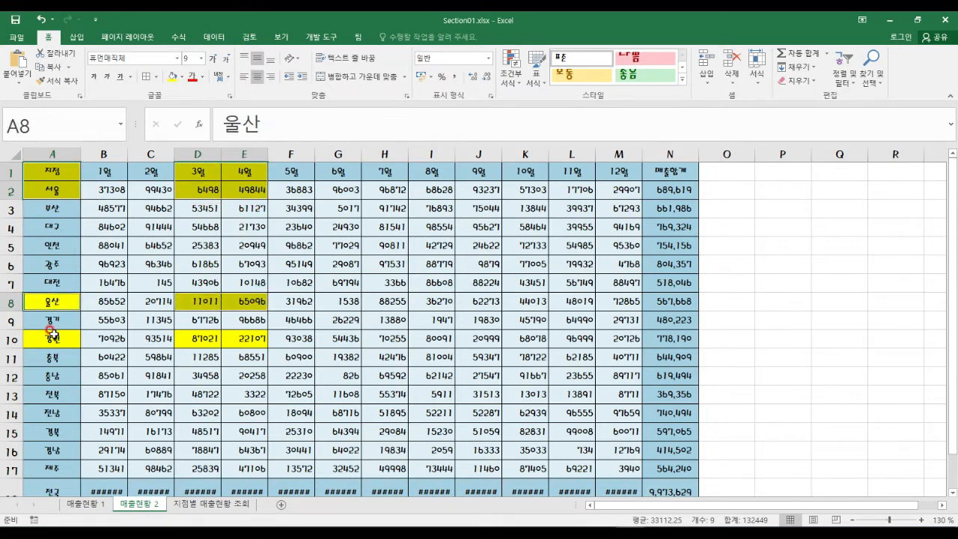
left_click(52, 335, "ctrl")
left_click_drag(188, 337, 235, 338)
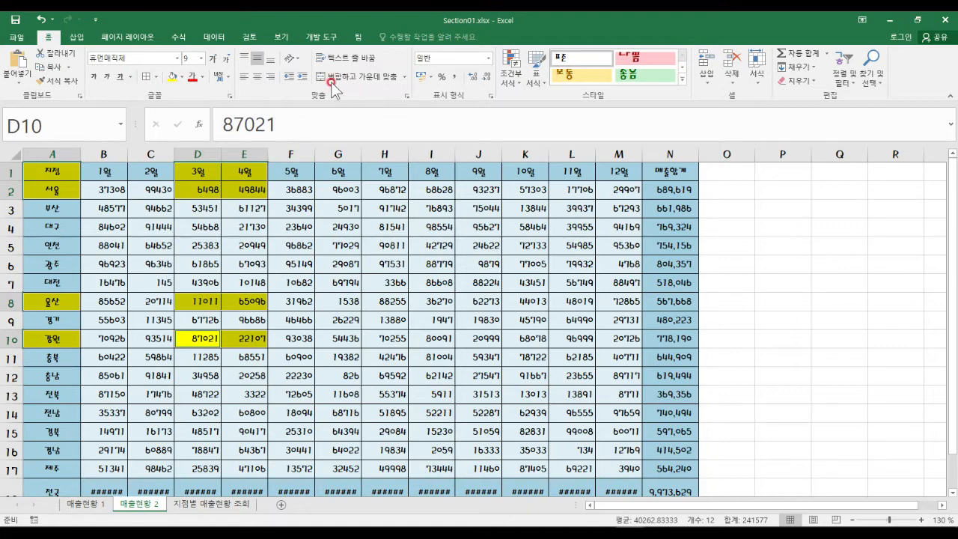
Insert a 2-D line chart with markers comparing the 3월 and 4월 sales of 서울, 울산 and 강원
left_click(77, 38)
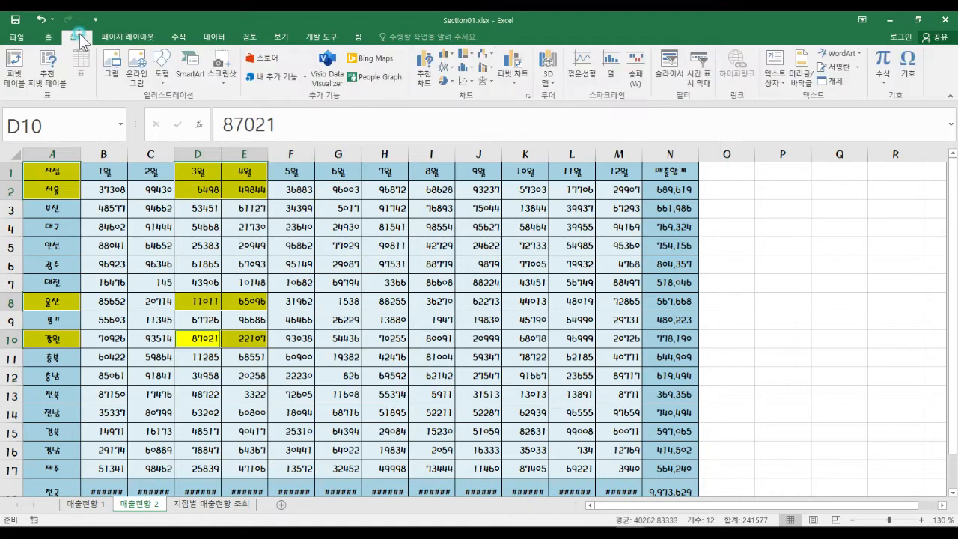
left_click(444, 69)
left_click(556, 105)
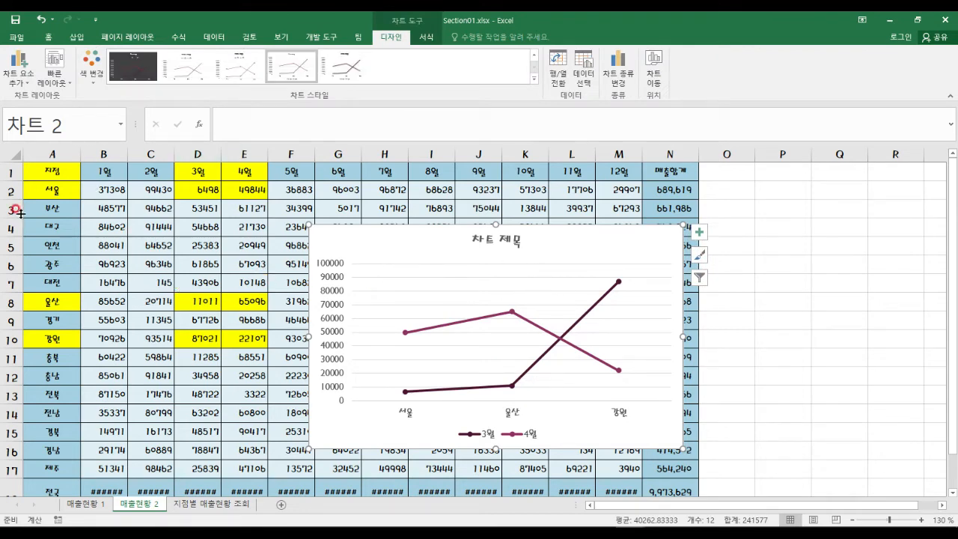
Review which separate branch, header and sales ranges in rows 1, 2, 8 and 10 supply the line chart
left_click_drag(22, 161, 91, 197)
left_click_drag(170, 156, 263, 198)
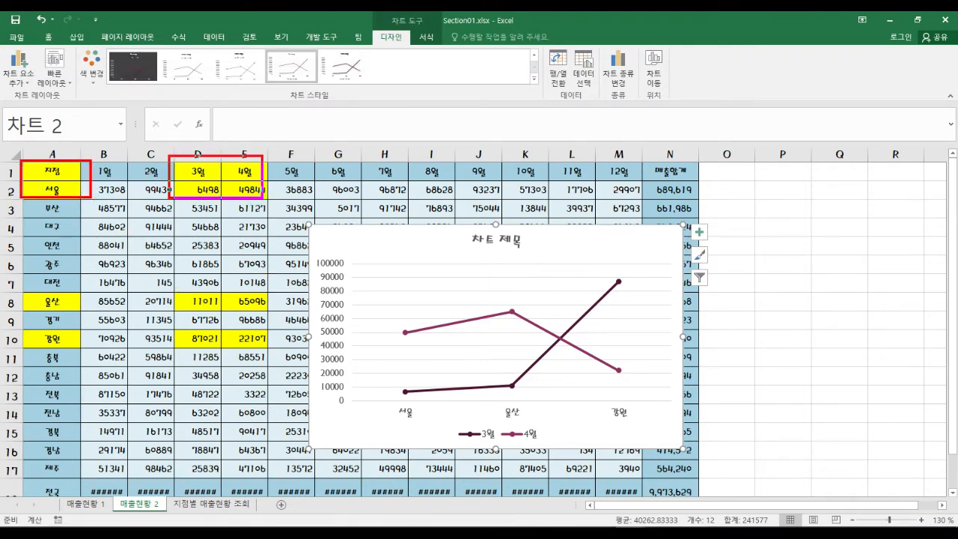
left_click_drag(27, 290, 90, 303)
left_click_drag(167, 282, 245, 312)
left_click_drag(13, 330, 84, 351)
mouse_move(139, 337)
left_mouse_down()
mouse_move(253, 364)
mouse_move(248, 356)
left_mouse_up()
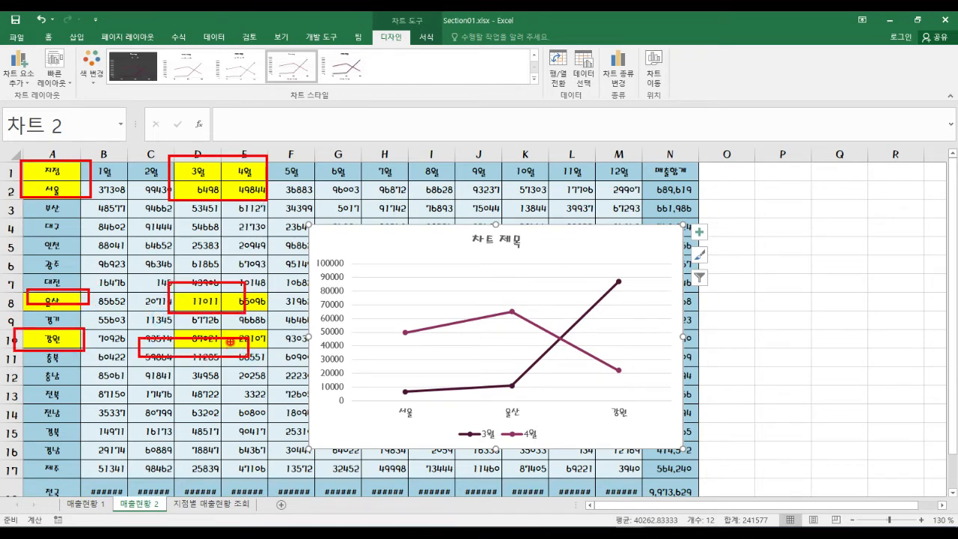
right_click(230, 342)
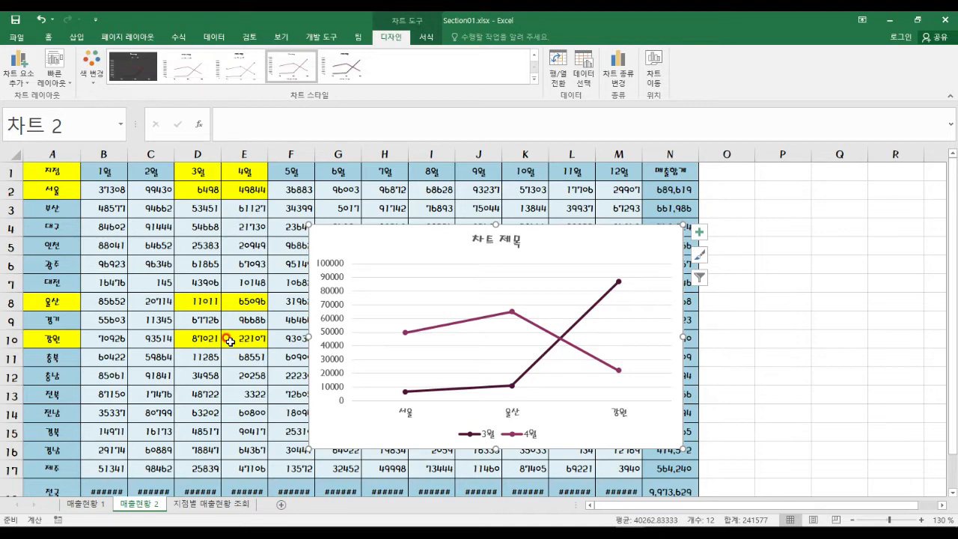
Open the 지점별 매출현황 조회 sheet and select the 매출현황 label in C8 of the monthly table
left_click(229, 504)
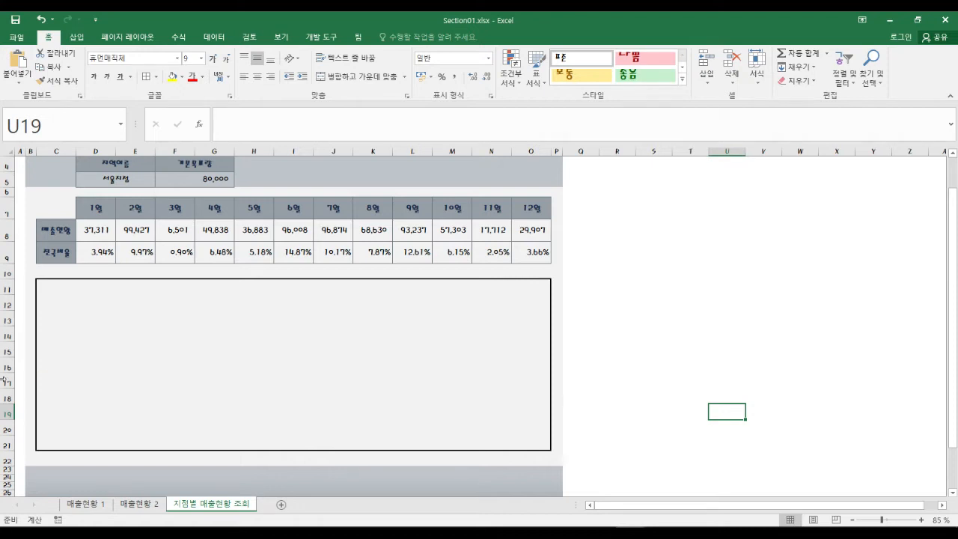
scroll(66, 323, "up", 1)
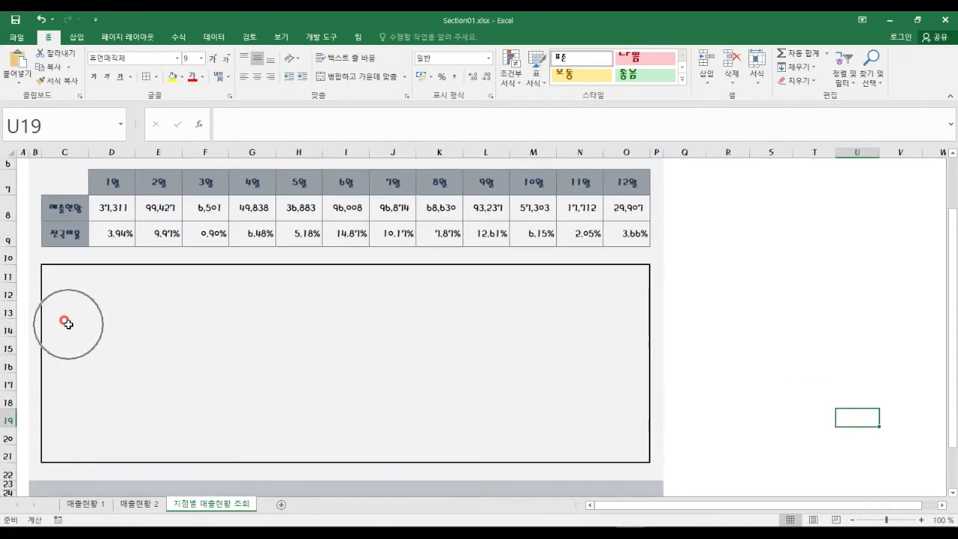
left_click(79, 209)
mouse_move(43, 186)
left_mouse_down()
mouse_move(358, 223)
mouse_move(663, 224)
left_mouse_up()
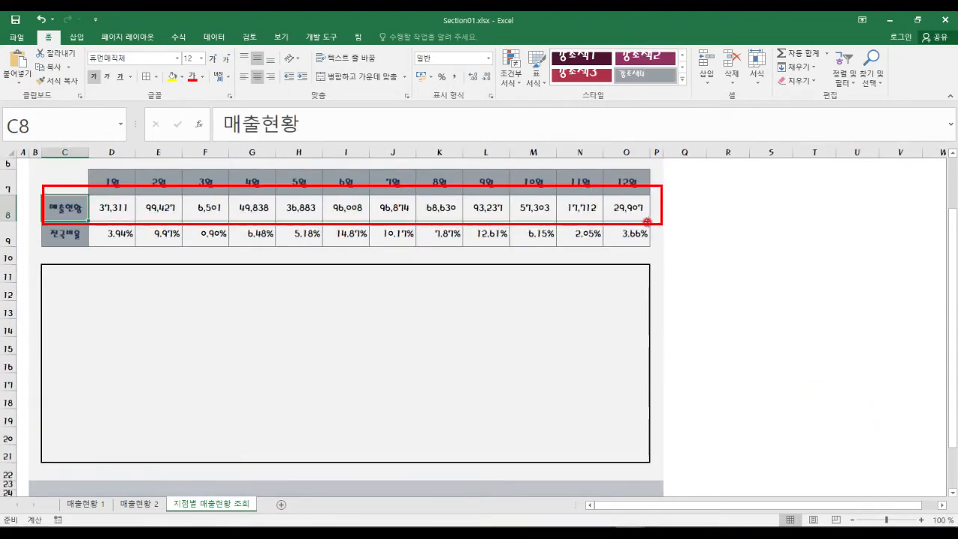
mouse_move(36, 218)
left_mouse_down()
mouse_move(239, 248)
mouse_move(669, 253)
left_mouse_up()
key("Escape")
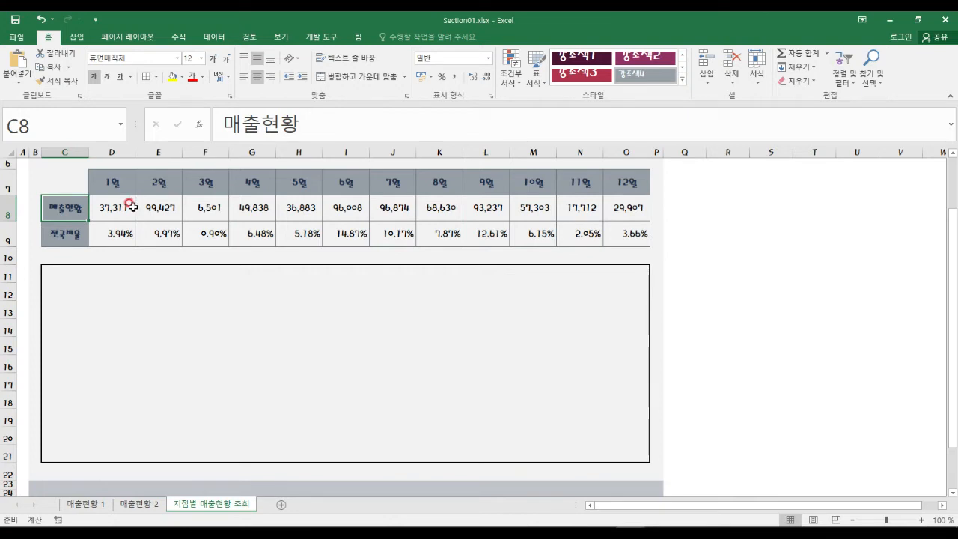
Select the whole monthly table C7:O9, including the month headers and the 매출현황 and 전국비율 rows
left_click_drag(68, 207, 615, 243)
left_click_drag(62, 178, 636, 234)
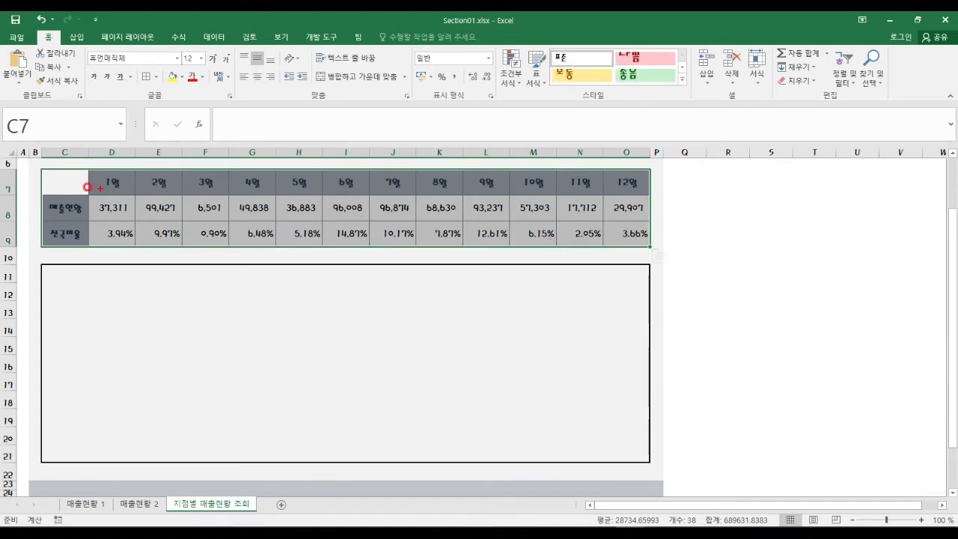
mouse_move(40, 169)
left_mouse_down()
mouse_move(427, 238)
mouse_move(650, 248)
left_mouse_up()
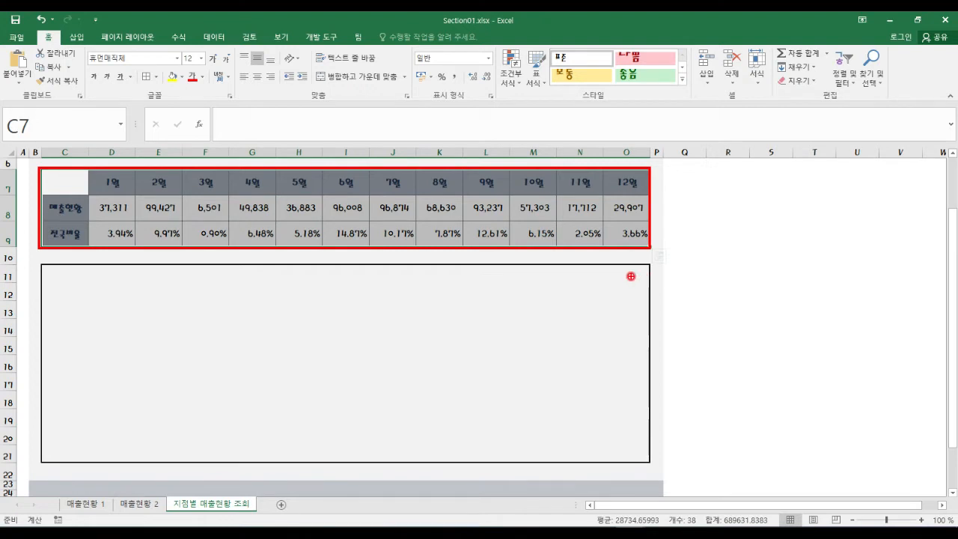
key("Escape")
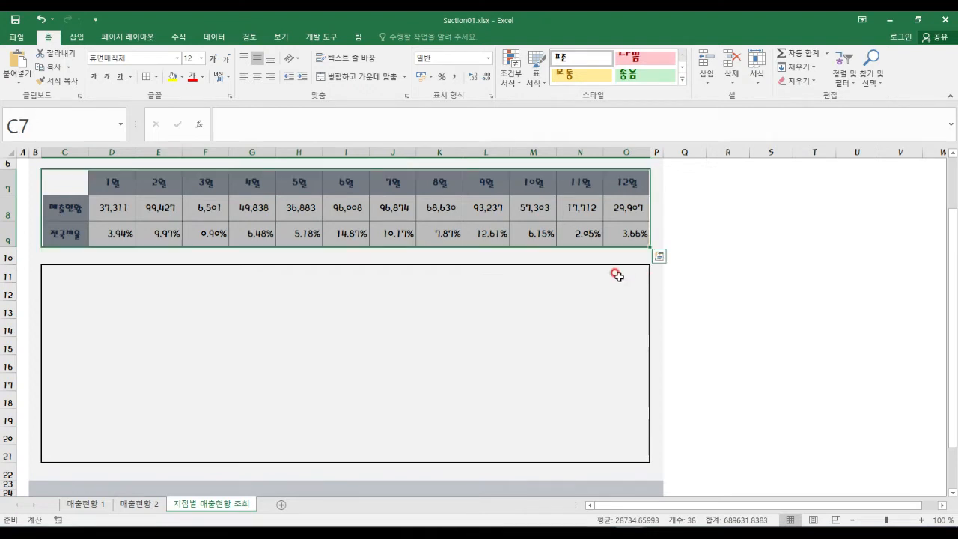
Insert a clustered column–line combo chart with a secondary axis (묶은 세로 막대형 - 꺾은선형, 보조 축) from the selected table
left_click(79, 37)
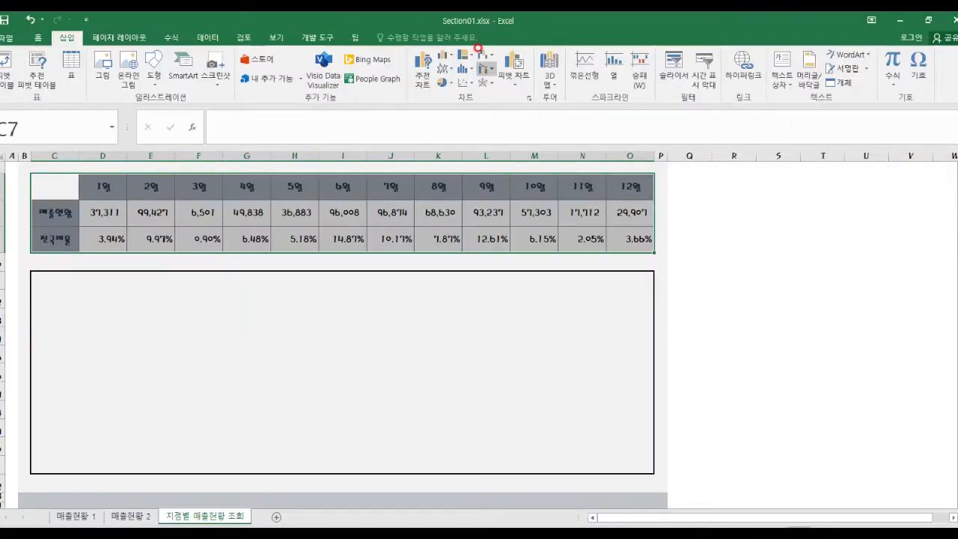
left_click(482, 67)
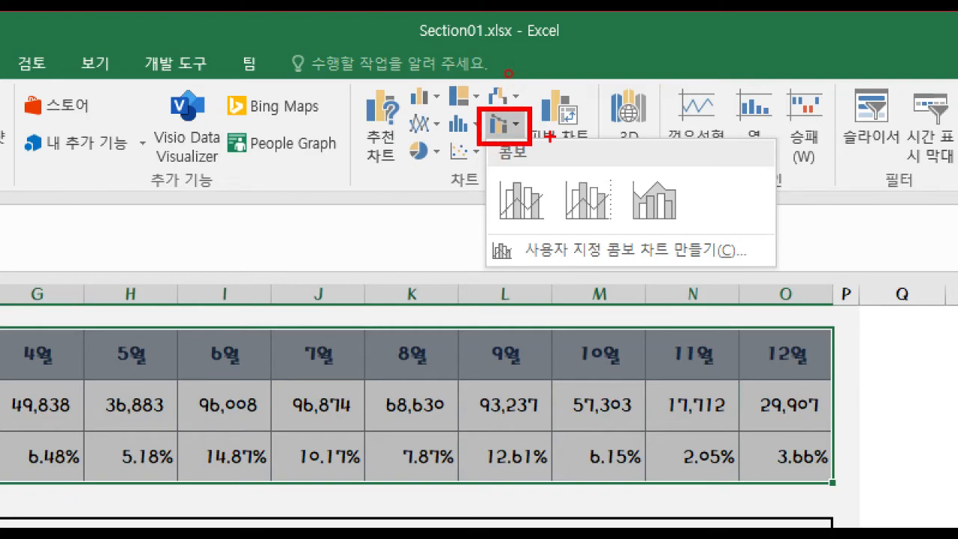
key("Escape")
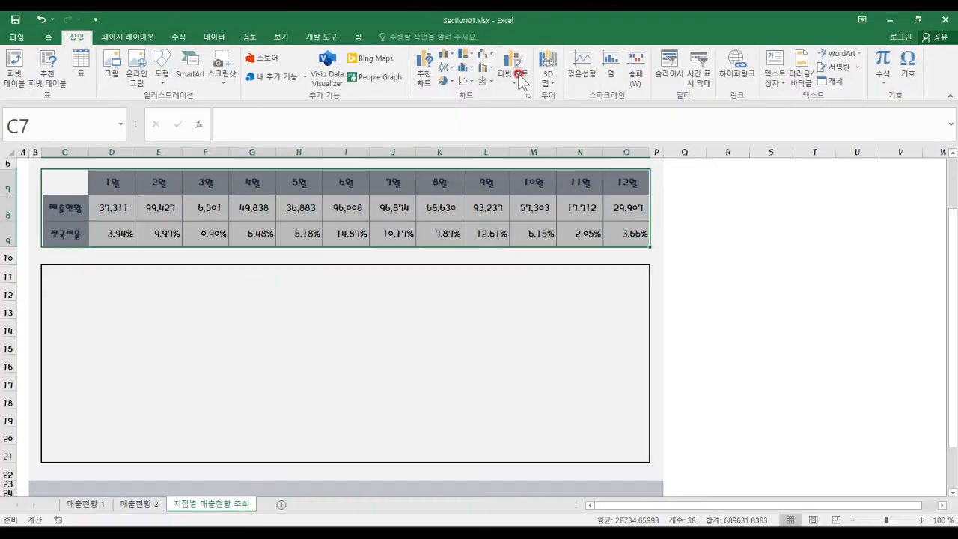
left_click(486, 68)
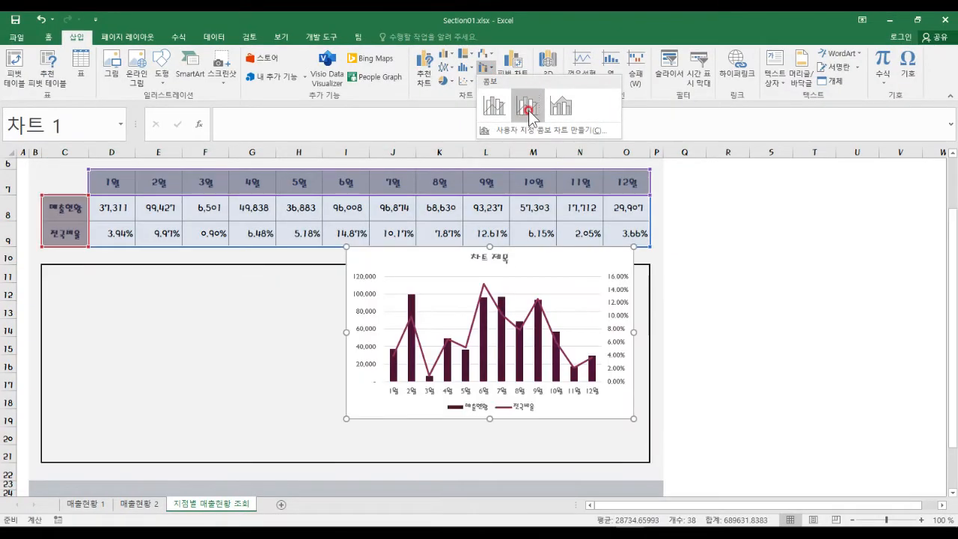
left_click(528, 109)
key("ctrl+1")
key("Escape")
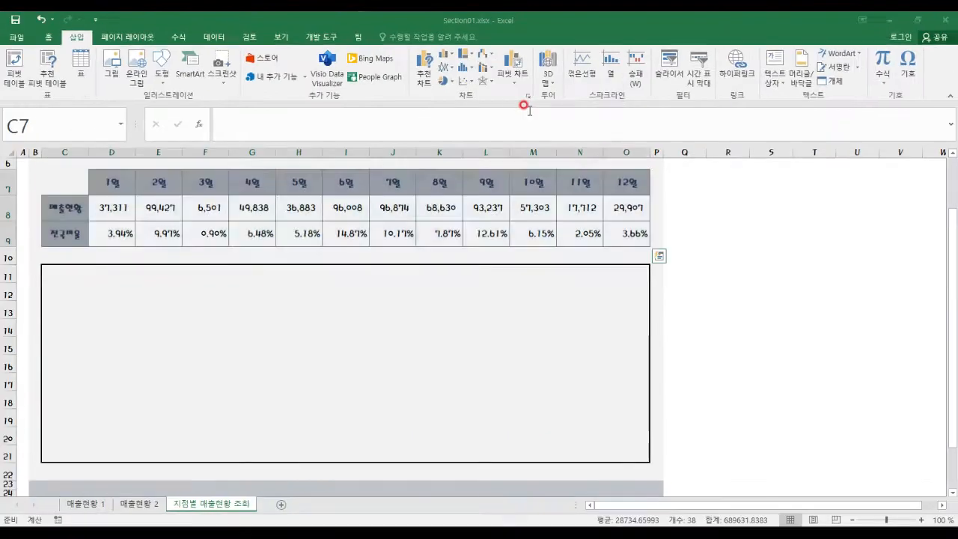
left_click(486, 78)
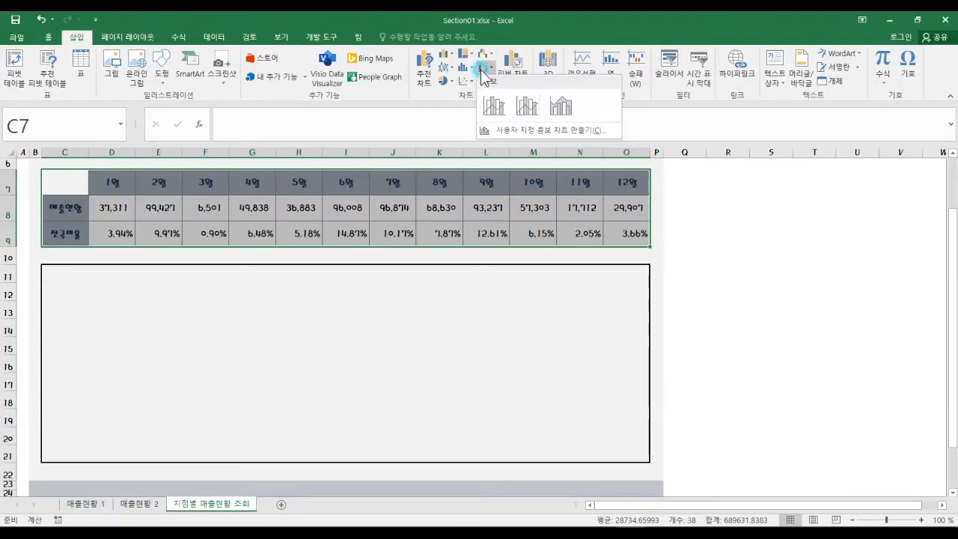
left_click(529, 108)
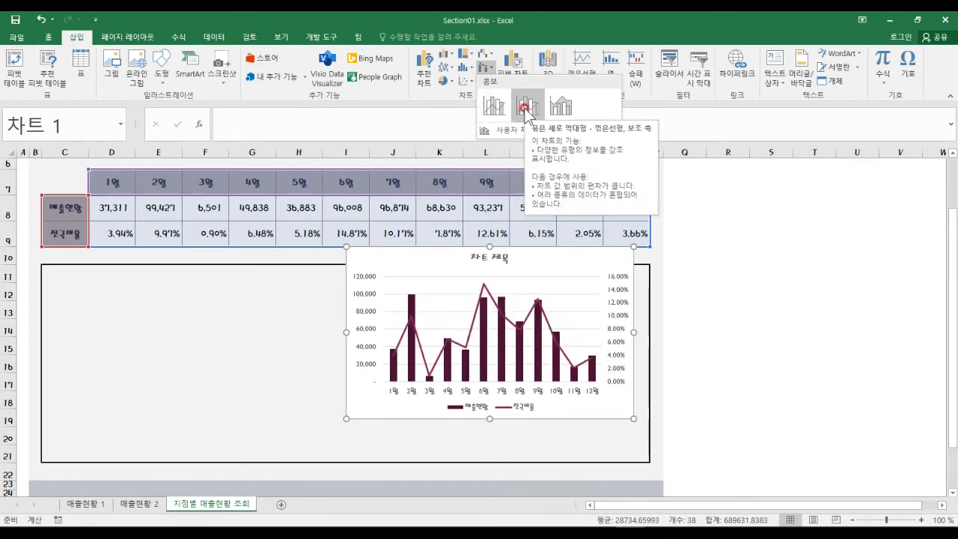
left_click(526, 110)
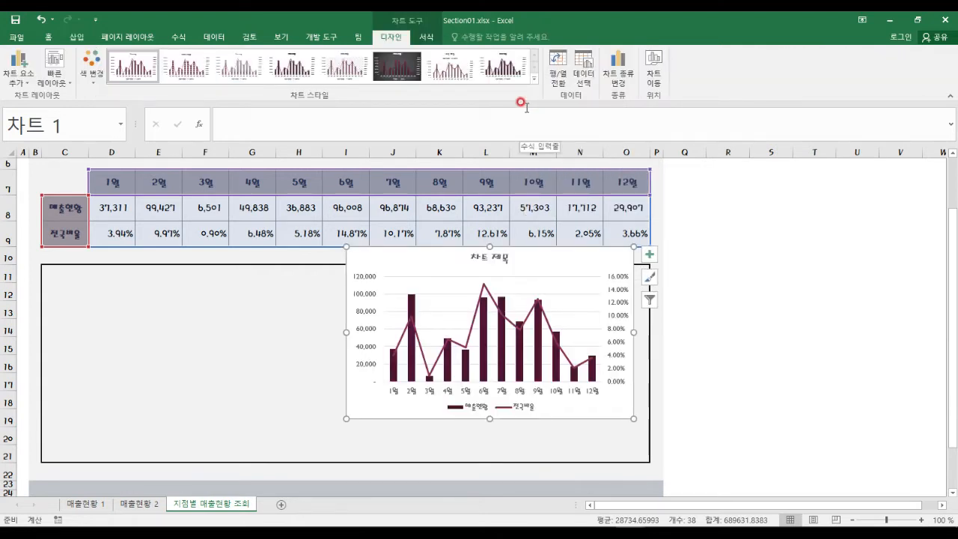
Deselect the combo chart and examine its horizontal month axis against the 1월–12월 table headers
left_click(650, 254)
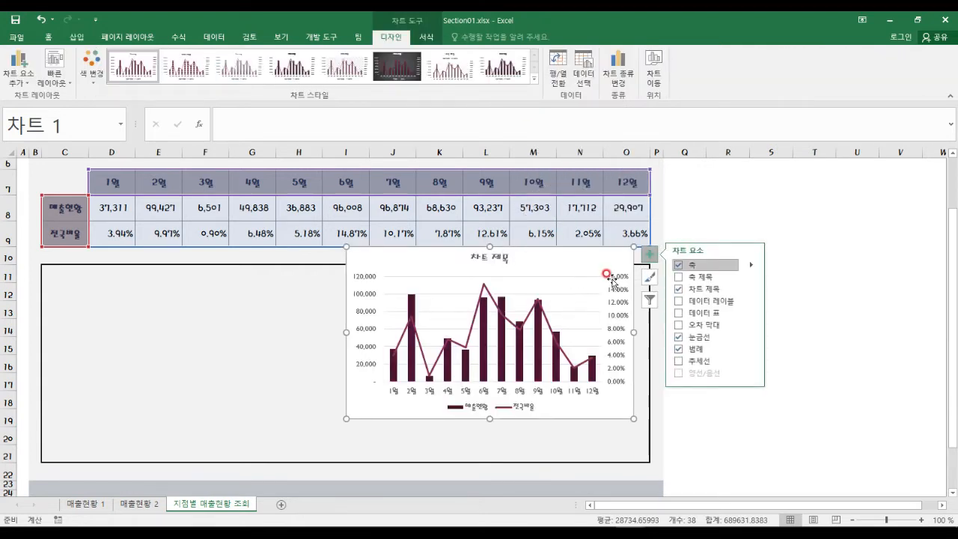
left_click(650, 277)
left_click(688, 234)
scroll(685, 240, "up", 3, "ctrl")
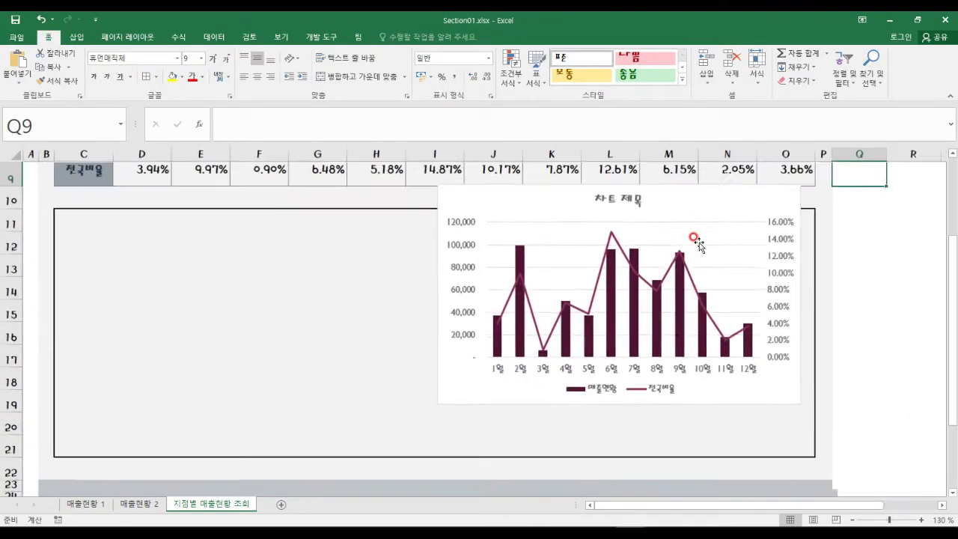
scroll(696, 241, "up", 1, "ctrl")
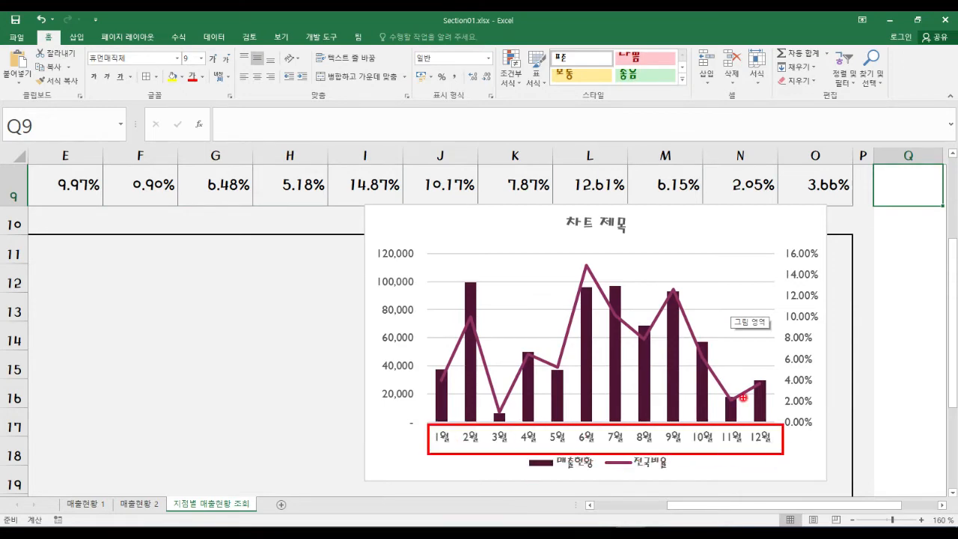
scroll(742, 335, "down", 1, "ctrl")
scroll(738, 332, "up", 1)
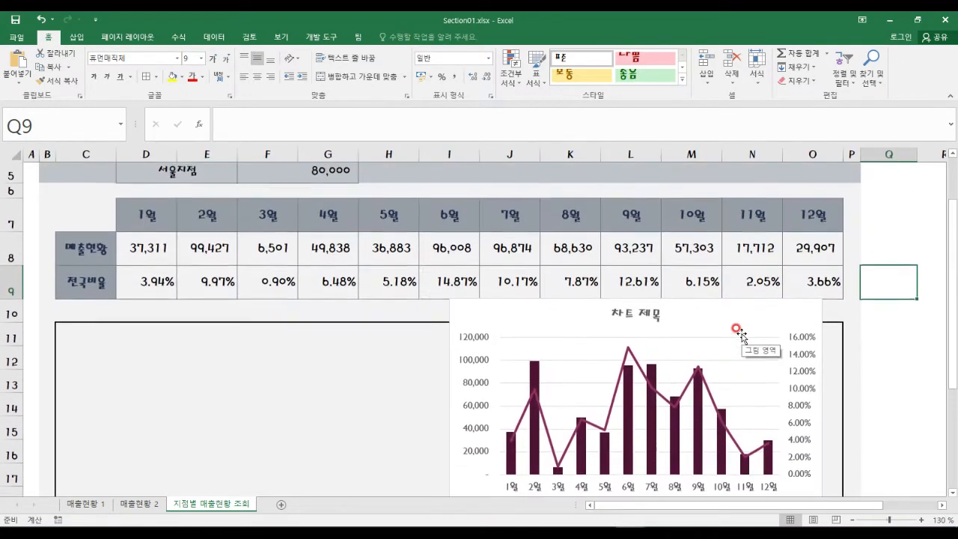
Compare the 매출현황 row with the chart's columns and primary axis, and judge how the 전국비율 percentages would plot on that same scale
scroll(738, 332, "down", 1)
left_click_drag(142, 193, 840, 193)
left_click_drag(512, 350, 512, 400)
left_click_drag(541, 280, 531, 390)
mouse_move(562, 357)
left_mouse_down()
mouse_move(563, 404)
mouse_move(585, 397)
left_mouse_up()
left_click_drag(606, 372, 606, 403)
left_click_drag(498, 252, 497, 413)
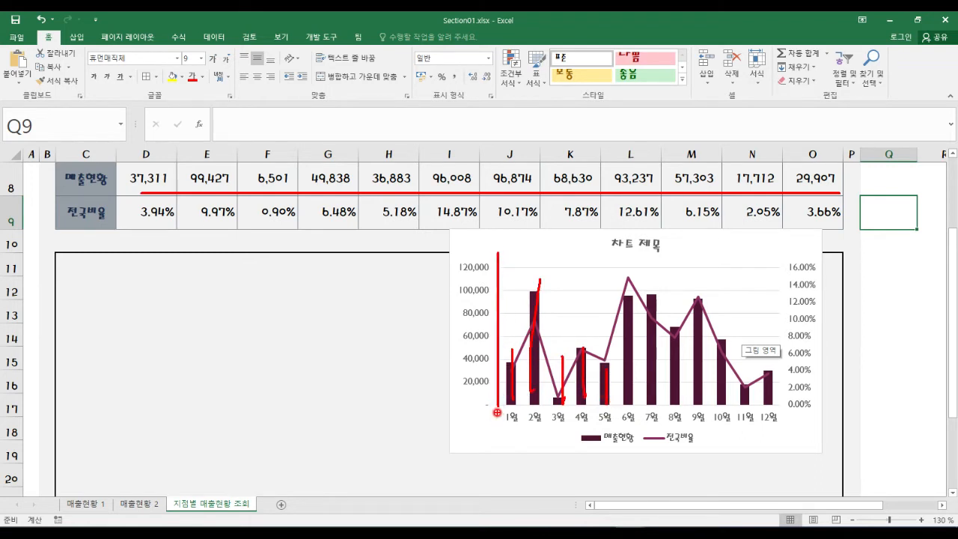
mouse_move(495, 273)
left_mouse_down()
mouse_move(458, 266)
mouse_move(503, 277)
mouse_move(493, 255)
mouse_move(498, 274)
left_mouse_up()
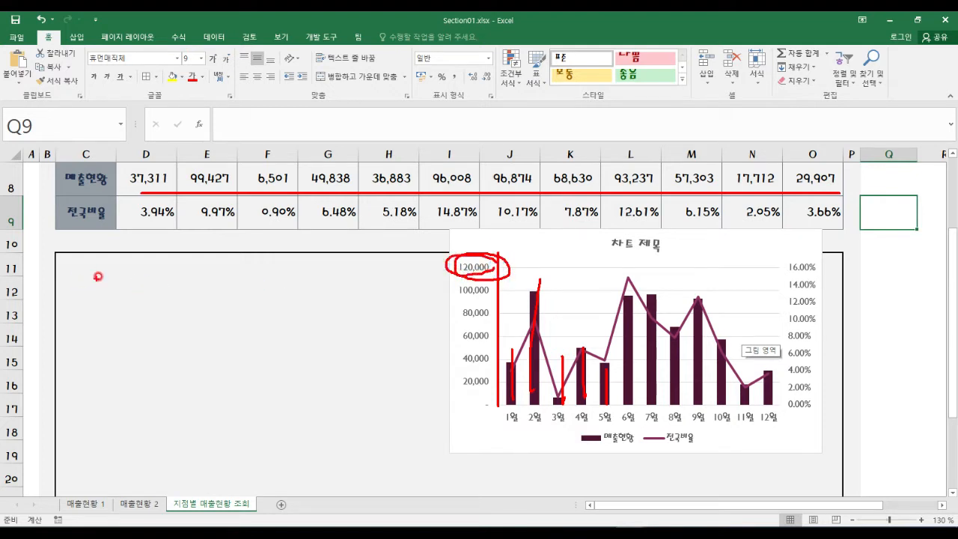
left_click_drag(138, 200, 842, 223)
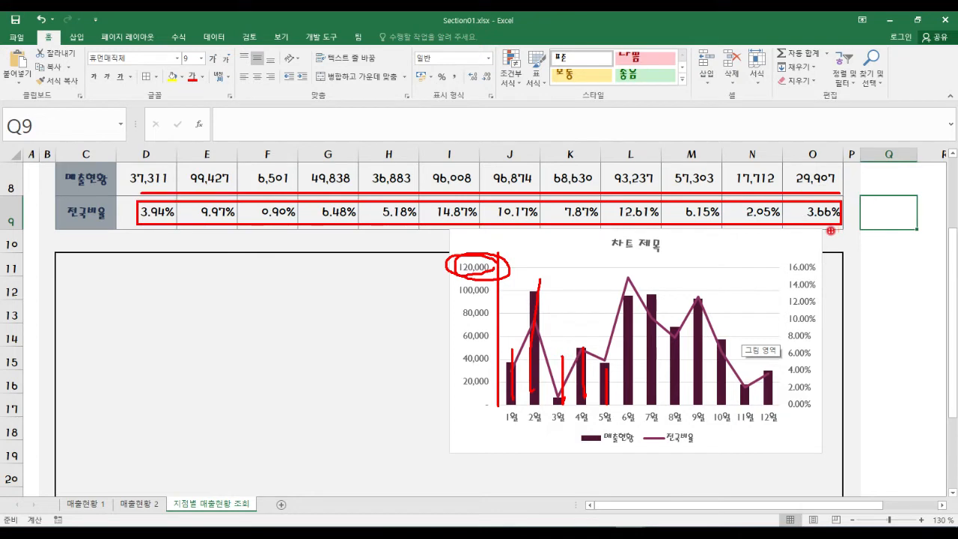
left_click_drag(211, 241, 184, 260)
left_click_drag(480, 251, 511, 250)
mouse_move(131, 197)
left_mouse_down()
mouse_move(425, 226)
mouse_move(799, 242)
mouse_move(854, 235)
left_mouse_up()
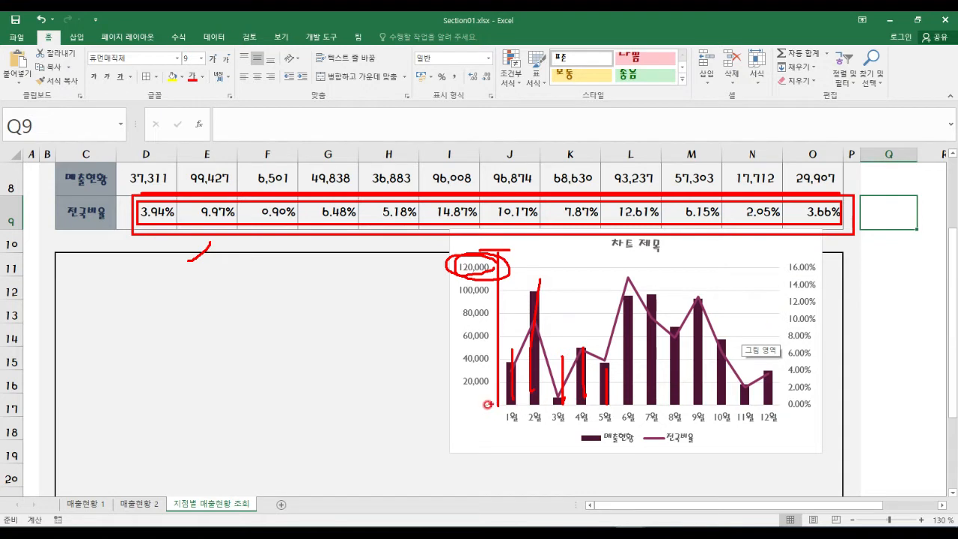
left_click_drag(497, 405, 777, 406)
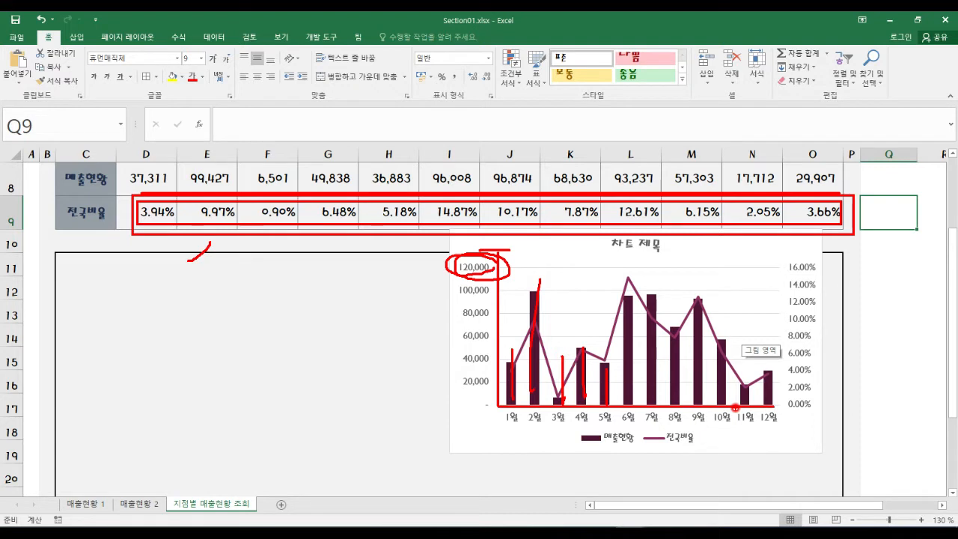
Examine how the primary axis scales the 매출현황 columns while the secondary percentage axis scales the 전국비율 line
key("e")
left_click_drag(500, 259, 500, 405)
left_click_drag(499, 270, 509, 306)
left_click_drag(500, 320, 504, 320)
left_click_drag(784, 256, 783, 403)
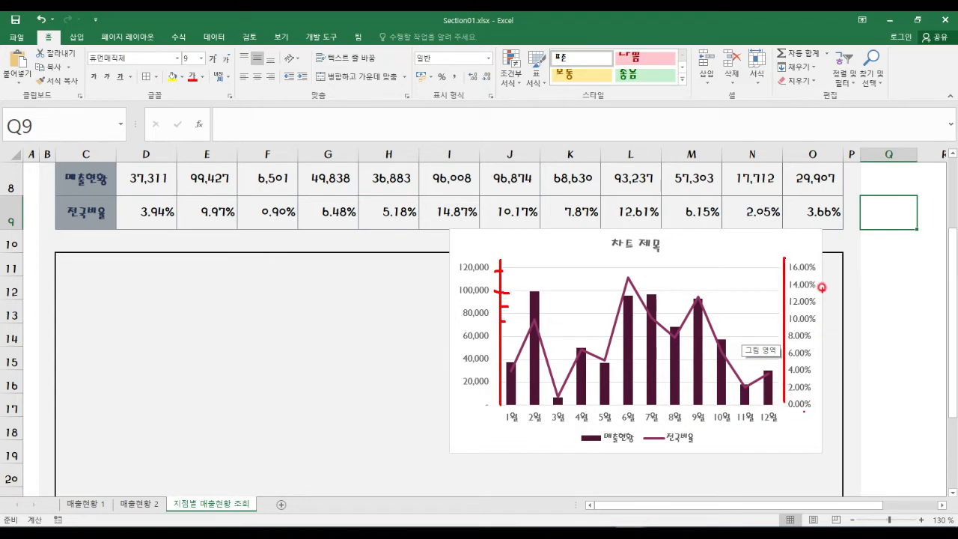
left_click_drag(793, 257, 813, 257)
mouse_move(150, 171)
left_mouse_down()
mouse_move(546, 196)
mouse_move(810, 187)
left_mouse_up()
mouse_move(147, 204)
left_mouse_down()
mouse_move(733, 226)
mouse_move(795, 225)
mouse_move(808, 209)
mouse_move(802, 216)
left_mouse_up()
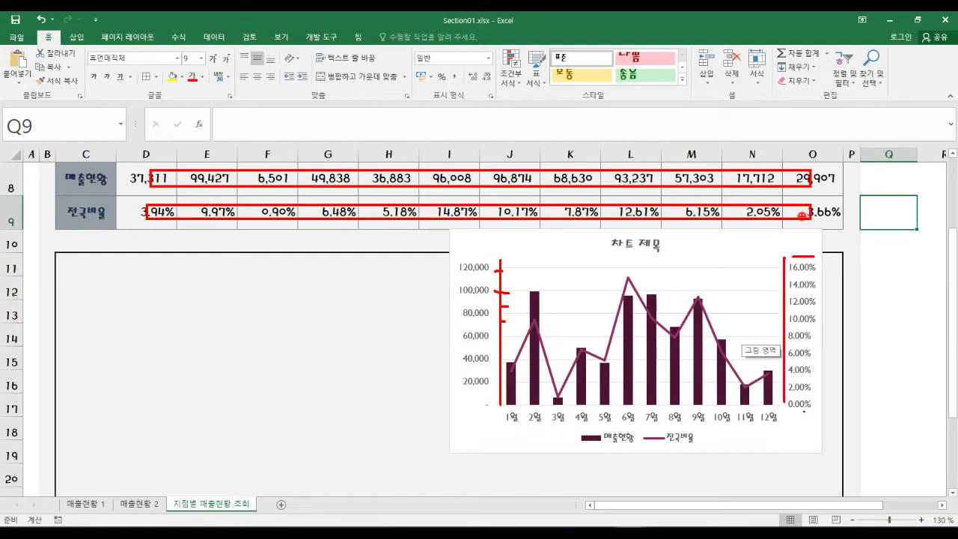
left_click_drag(470, 253, 517, 421)
mouse_move(758, 242)
left_mouse_down()
mouse_move(815, 375)
mouse_move(815, 429)
left_mouse_up()
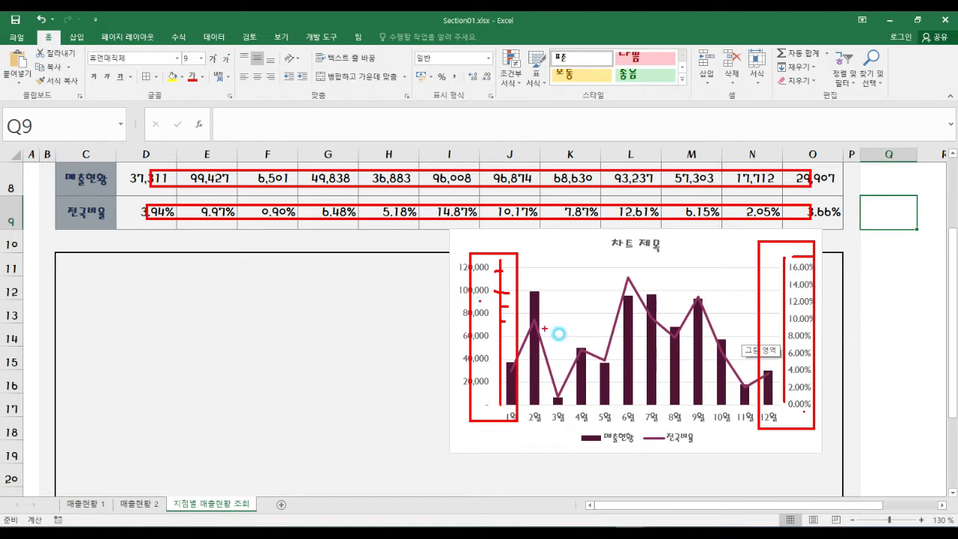
key("e")
mouse_move(756, 386)
left_mouse_down()
mouse_move(715, 405)
mouse_move(528, 268)
mouse_move(749, 331)
mouse_move(796, 331)
left_mouse_up()
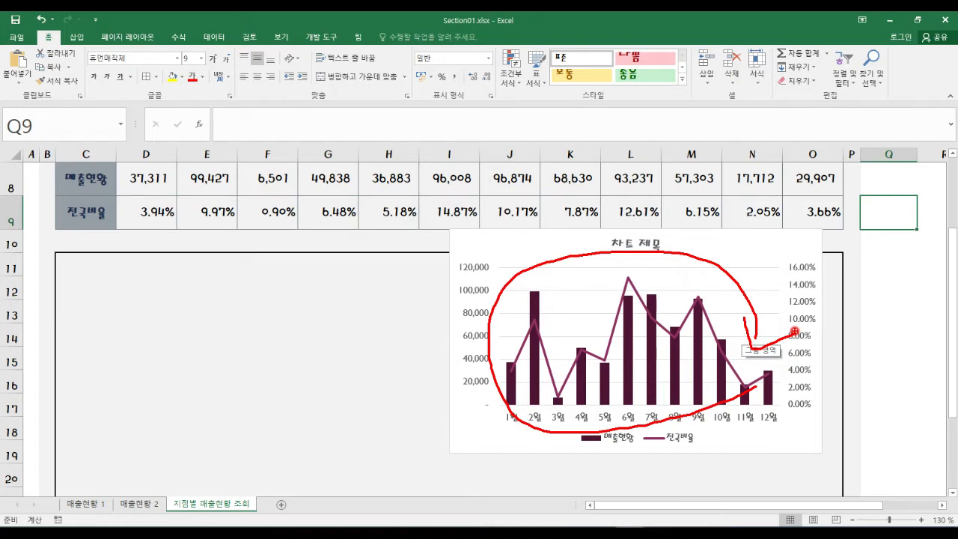
key("w")
key("Escape")
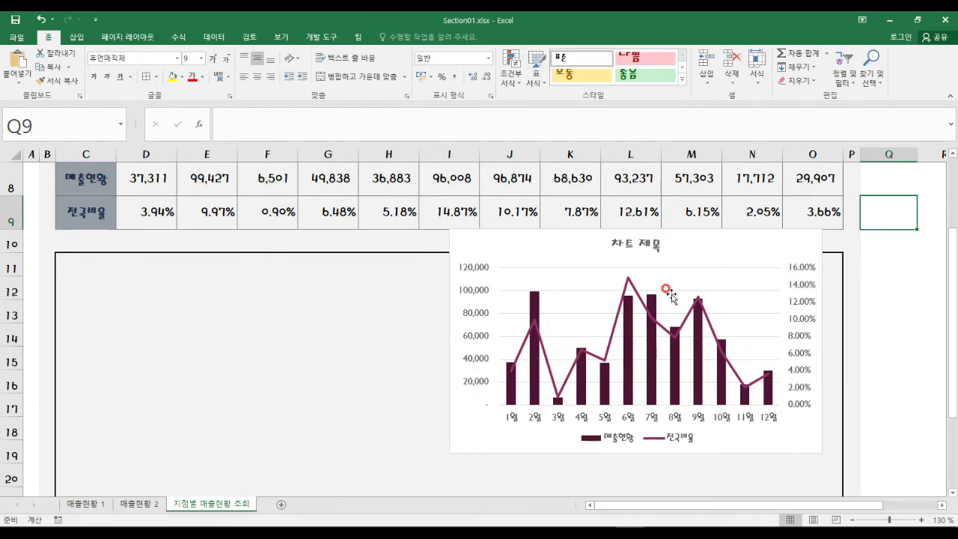
Move the combo chart into the bordered frame in rows 11 to 21, near the frame's upper-left corner
left_click(267, 316)
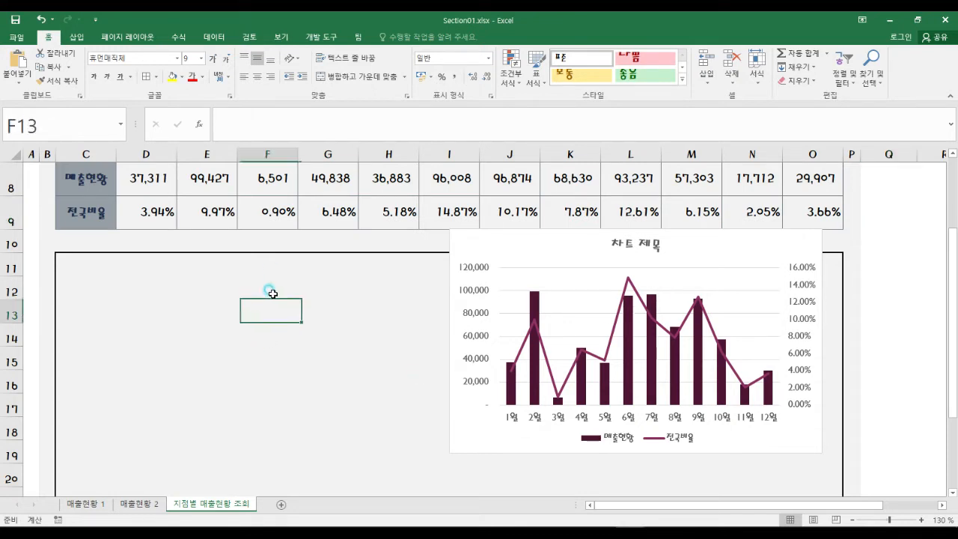
left_click(271, 269)
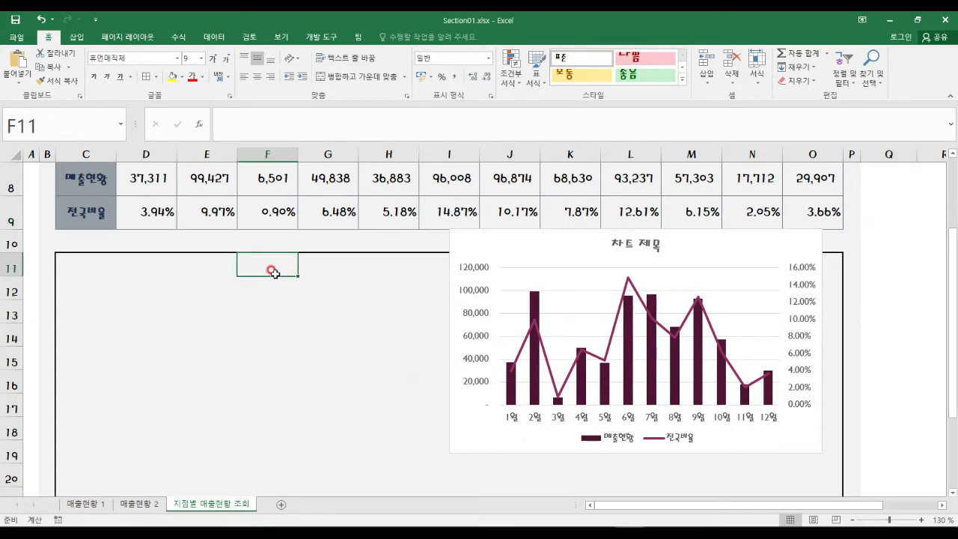
scroll(229, 337, "down", 2)
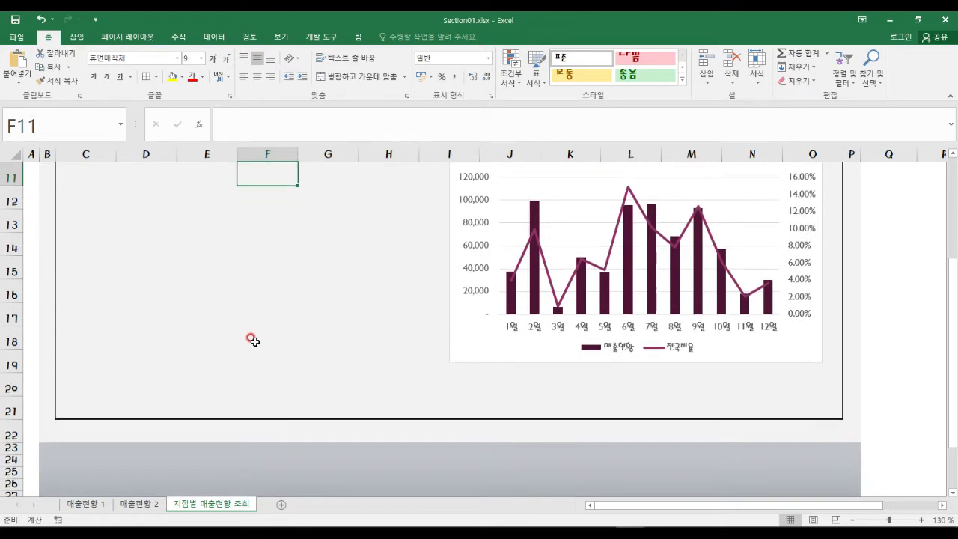
key("alt")
left_click(266, 340)
scroll(291, 325, "down", 2)
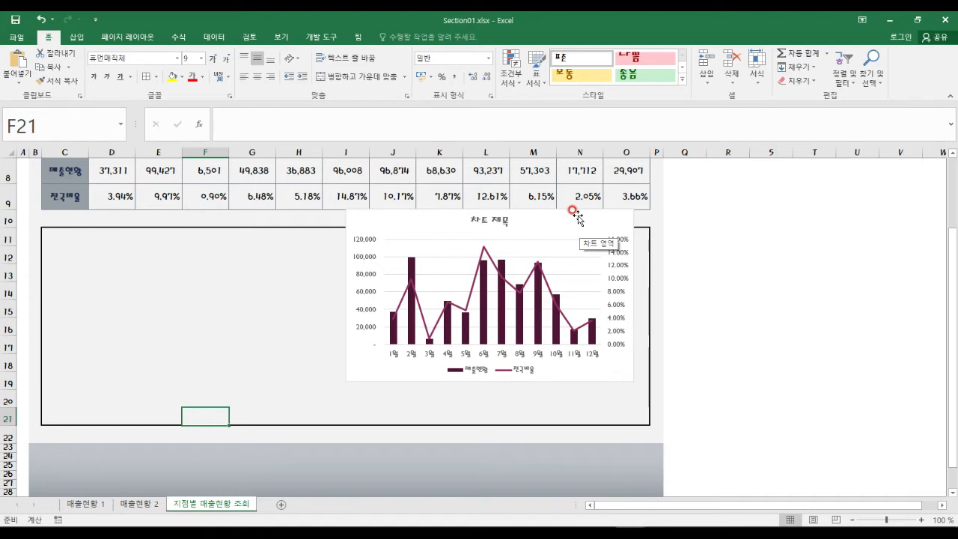
left_click_drag(546, 234, 866, 251)
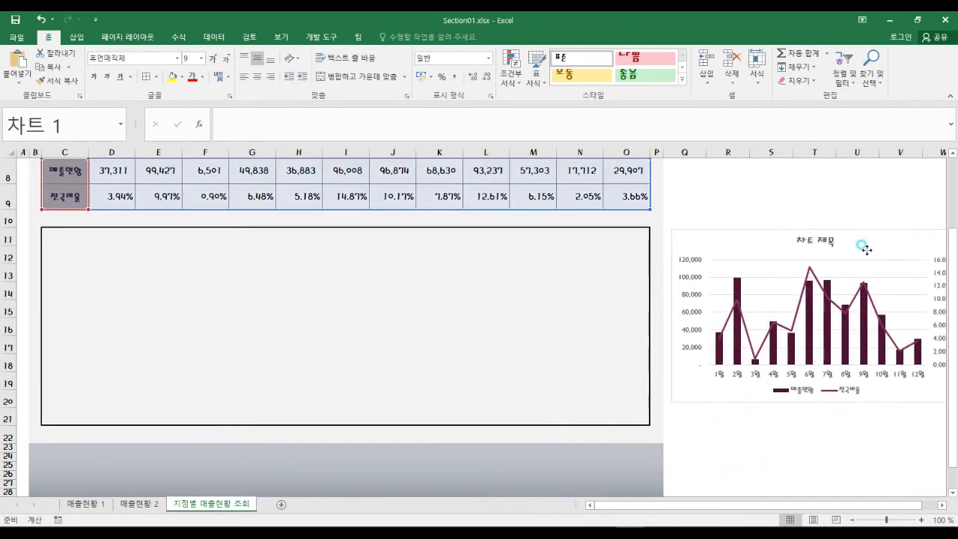
mouse_move(39, 224)
left_mouse_down()
mouse_move(592, 419)
mouse_move(650, 428)
left_mouse_up()
key("Escape")
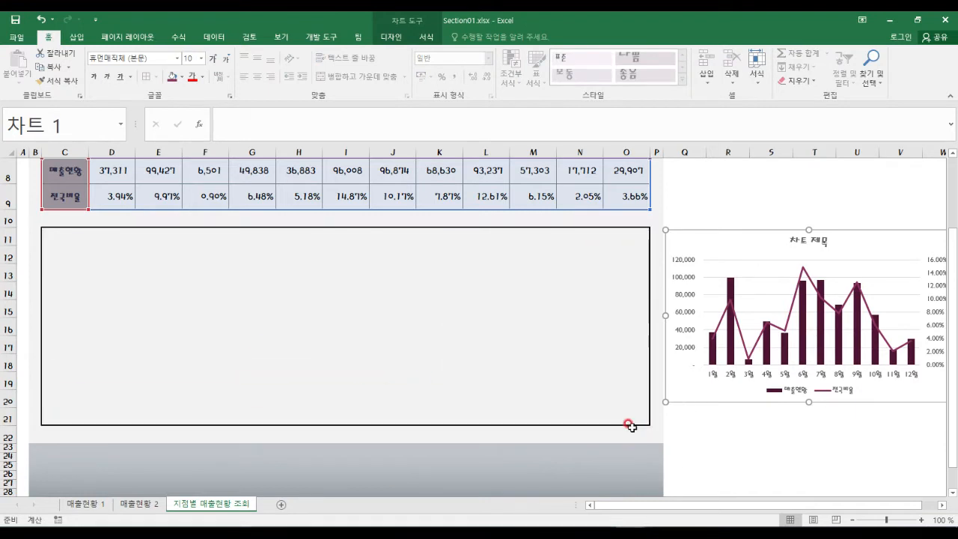
left_click_drag(741, 241, 105, 243)
Try resizing the combo chart to fill the bordered frame C11:O21, and undo the resizing
left_click_drag(330, 399, 650, 427)
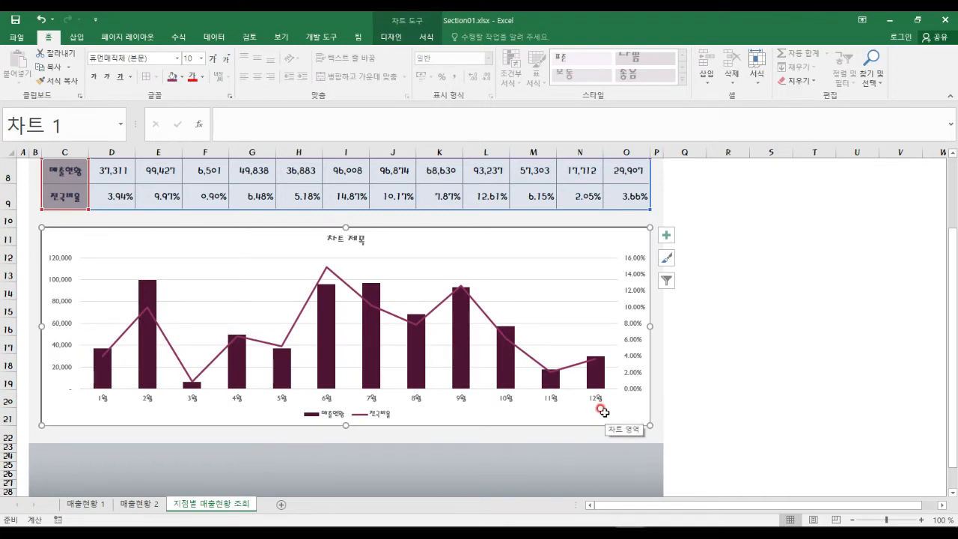
key("ctrl+z")
key("ctrl+z")
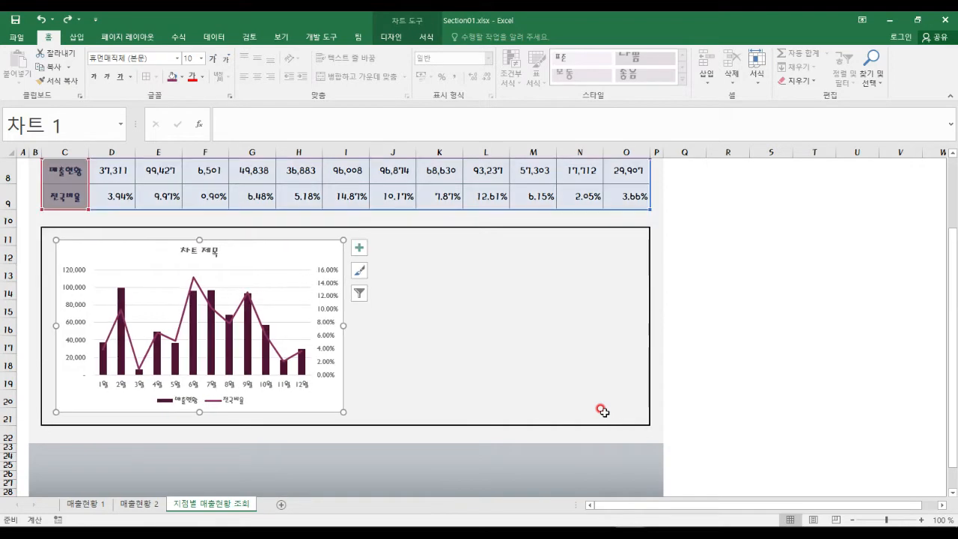
Move the chart so its upper-left corner aligns with the upper-left corner of cell C11 in the bordered area
mouse_move(289, 260)
left_mouse_down()
mouse_move(548, 263)
mouse_move(449, 297)
left_mouse_up()
key("ctrl+1")
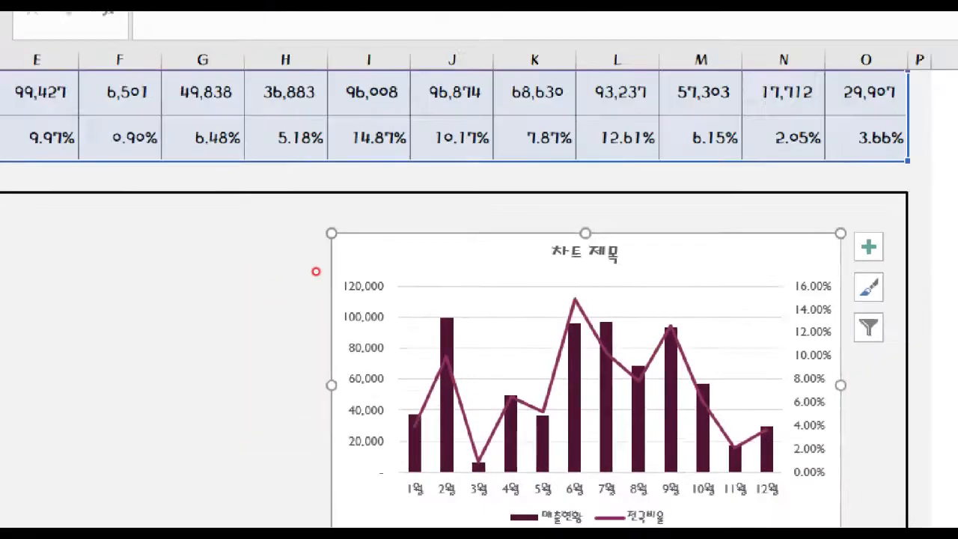
left_click(366, 237)
mouse_move(366, 237)
left_mouse_down()
mouse_move(322, 209)
mouse_move(364, 238)
left_mouse_up()
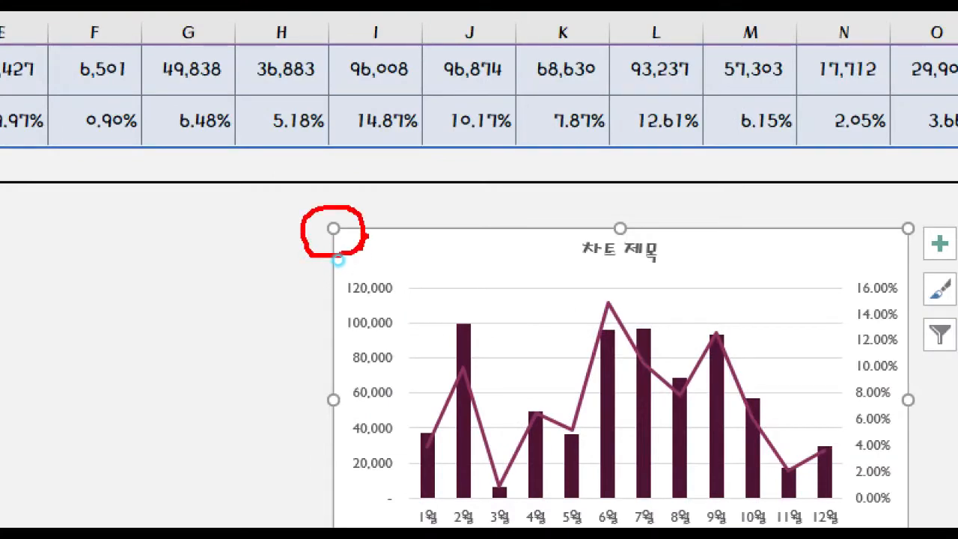
key("Escape")
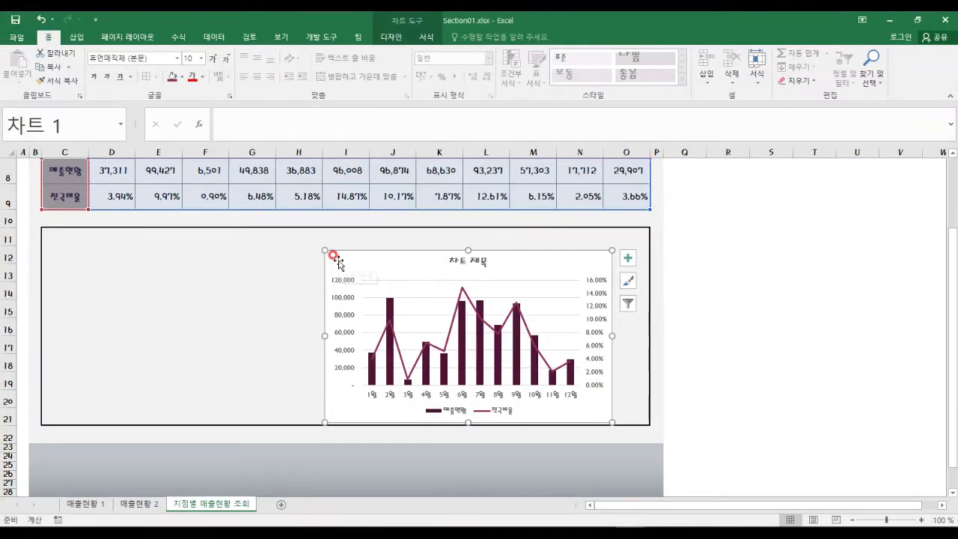
left_click_drag(421, 258, 298, 268)
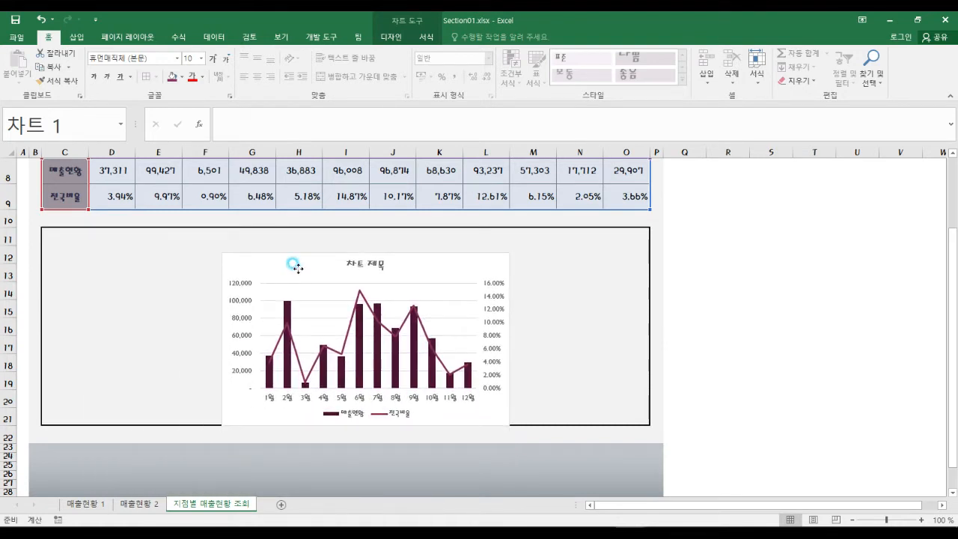
left_click_drag(298, 268, 298, 268)
key("ctrl+1")
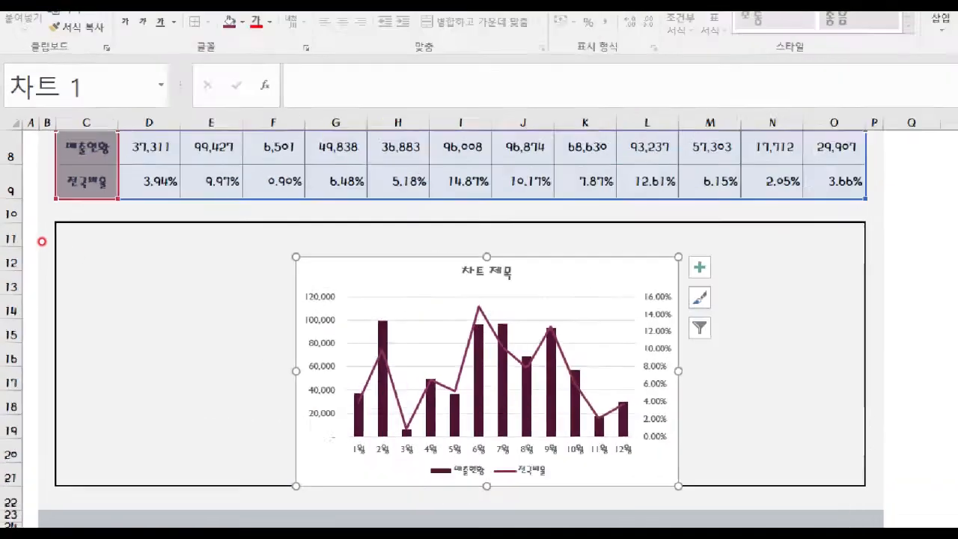
left_click(42, 242)
mouse_move(89, 230)
left_mouse_down()
mouse_move(42, 225)
mouse_move(42, 256)
left_mouse_up()
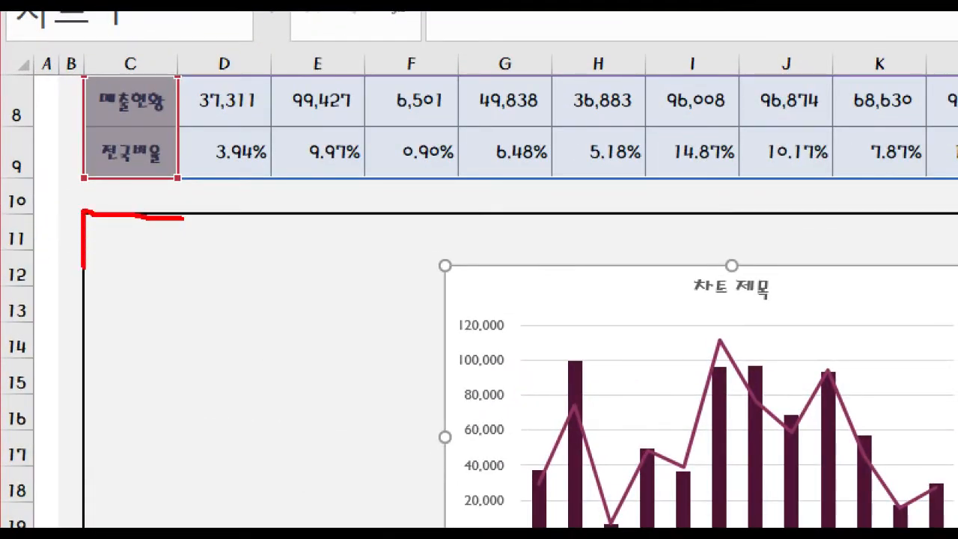
right_click(42, 256)
left_click_drag(277, 266, 96, 242)
left_click(96, 241)
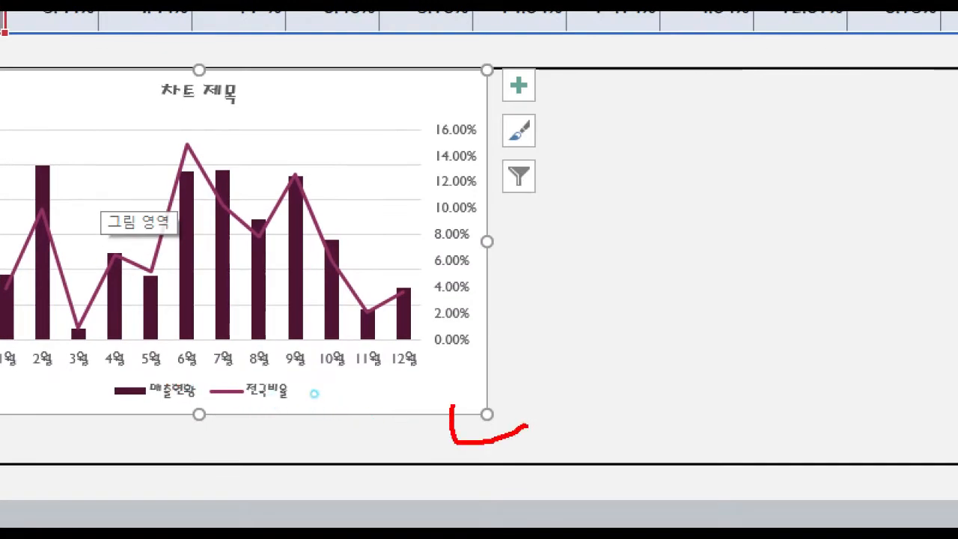
Resize the chart to fill the bordered area, extending it to the lower-right corner of cell O21
mouse_move(452, 406)
left_mouse_down()
mouse_move(460, 440)
mouse_move(486, 385)
left_mouse_up()
key("Escape")
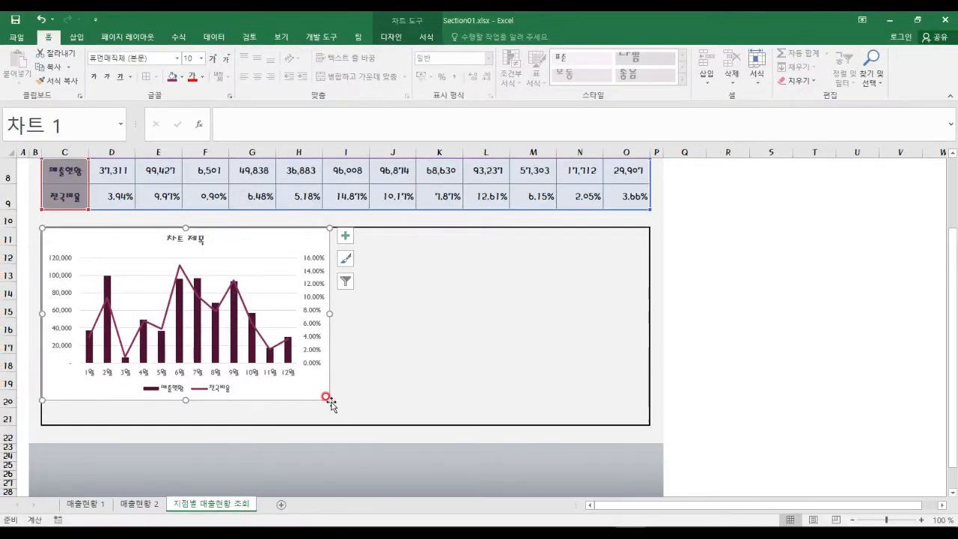
left_click_drag(327, 401, 641, 420)
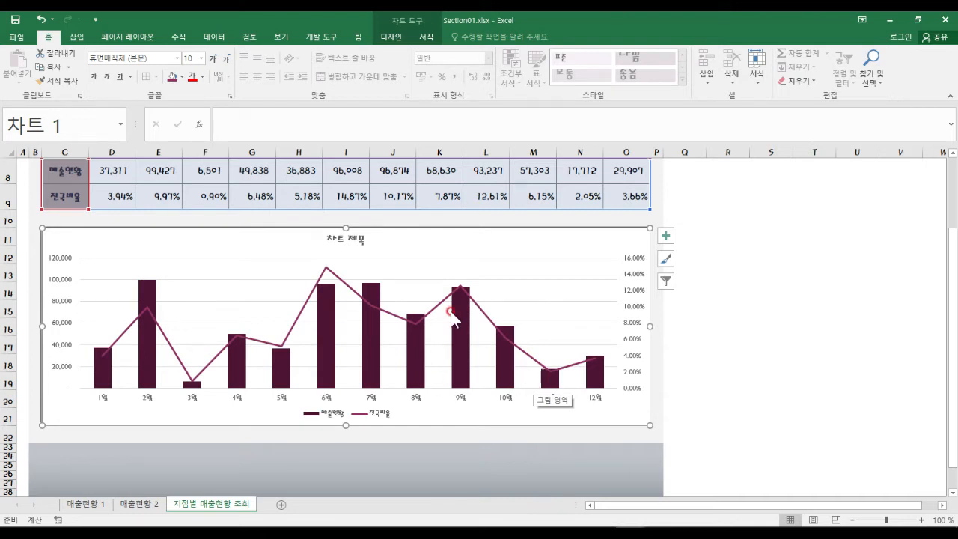
mouse_move(662, 241)
left_mouse_down()
mouse_move(678, 236)
mouse_move(656, 255)
left_mouse_up()
left_click_drag(361, 226, 361, 249)
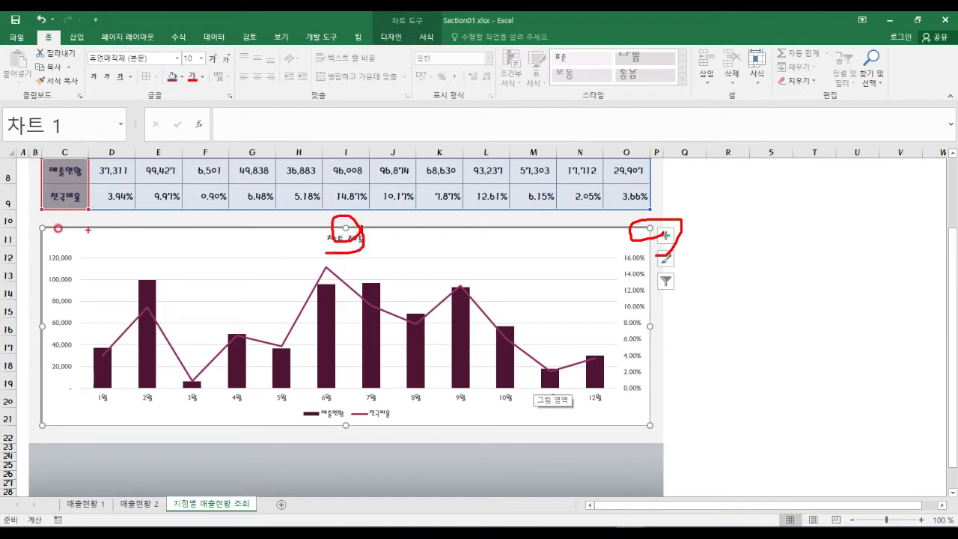
mouse_move(53, 219)
left_mouse_down()
mouse_move(45, 247)
mouse_move(56, 238)
left_mouse_up()
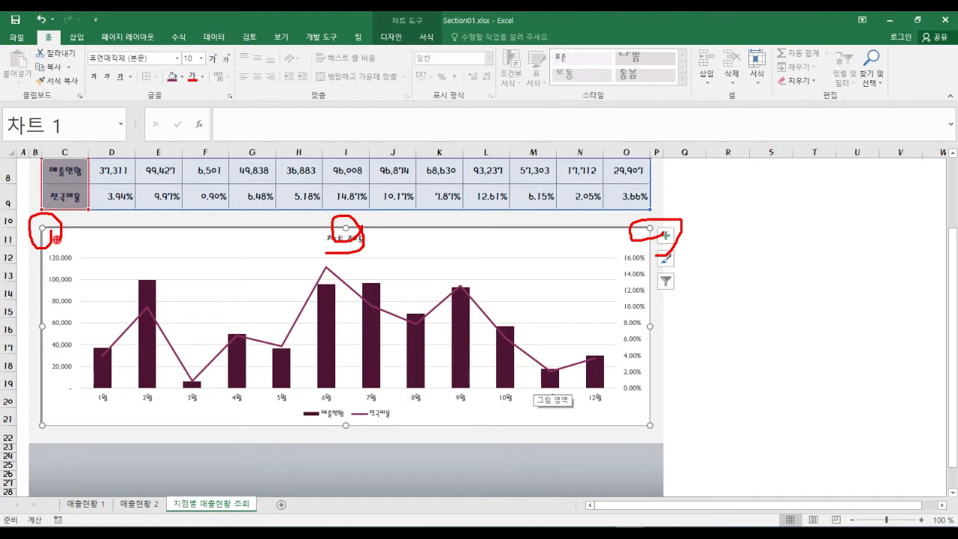
key("Escape")
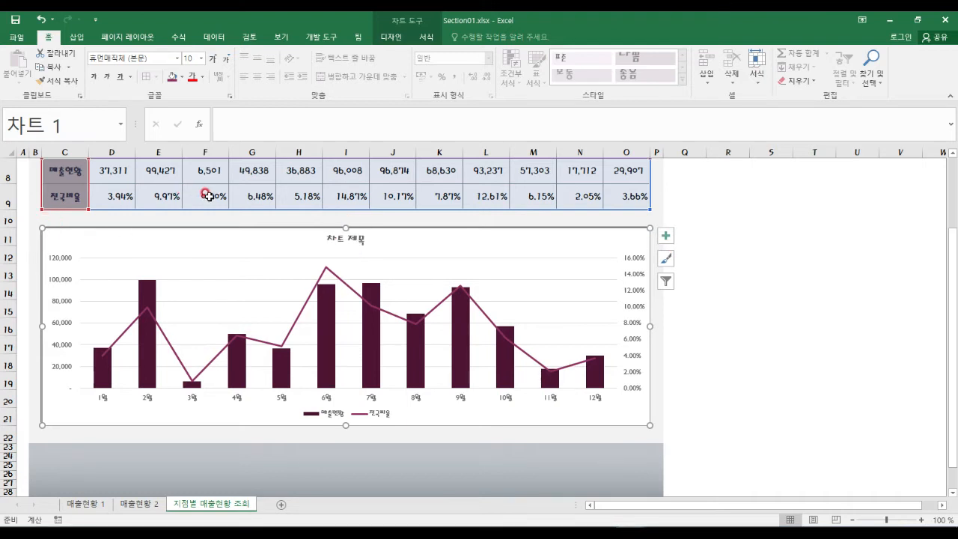
Close the Section03.xlsx and Section01.xlsx workbooks without saving their changes
left_click(630, 533)
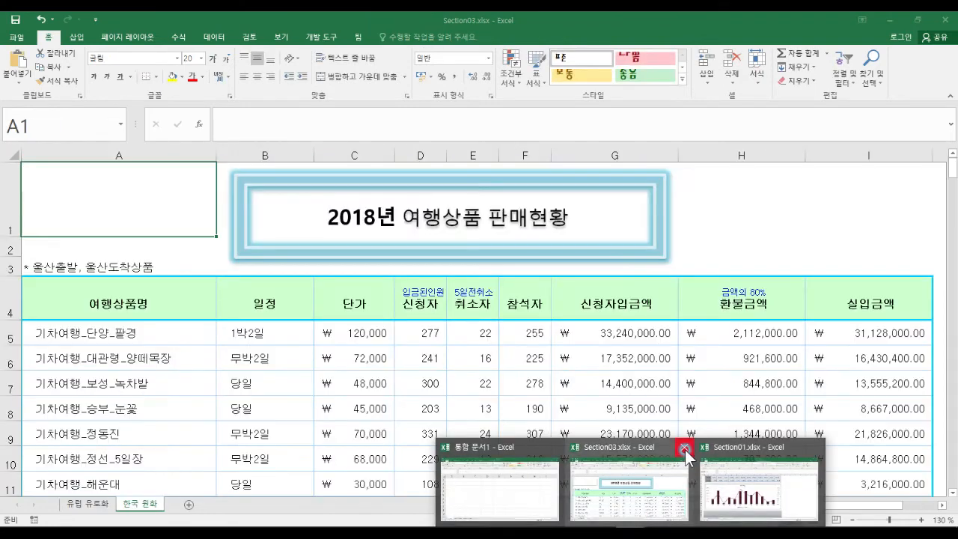
left_click(683, 447)
left_click(492, 299)
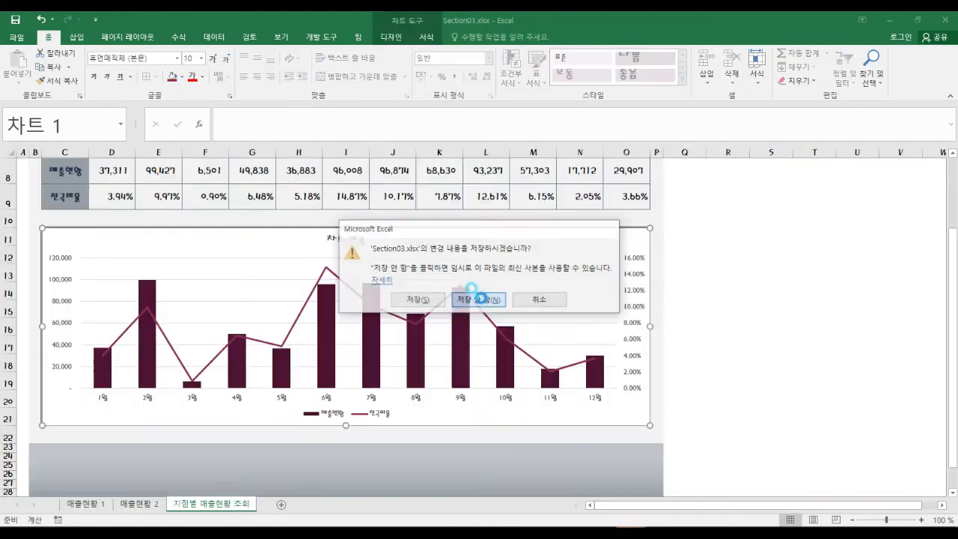
mouse_move(692, 479)
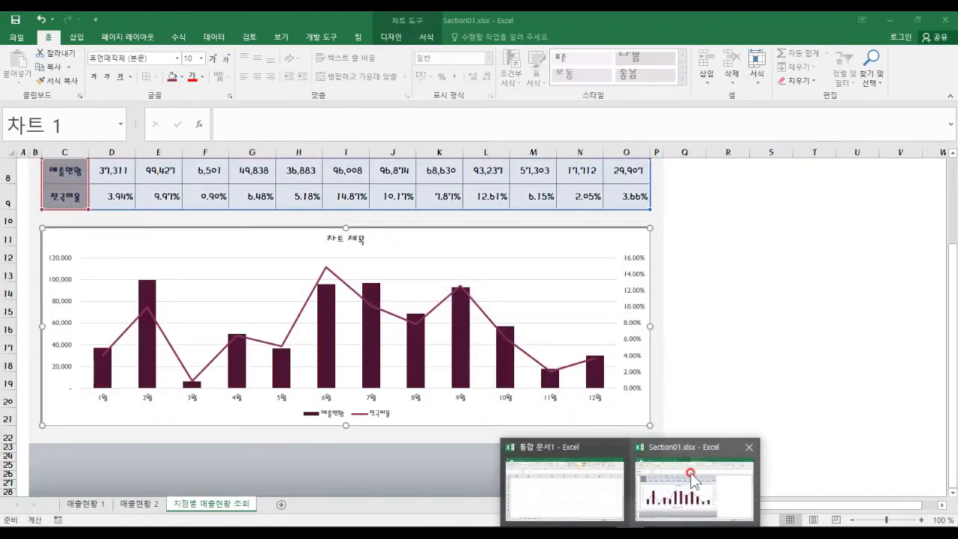
left_click(749, 447)
left_click(479, 299)
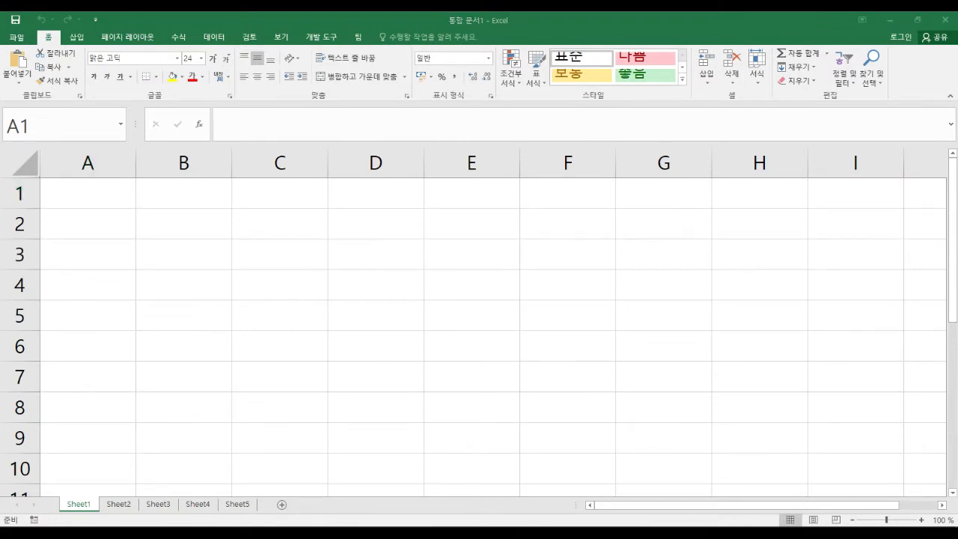
key("super+e")
left_click_drag(478, 45, 957, 232)
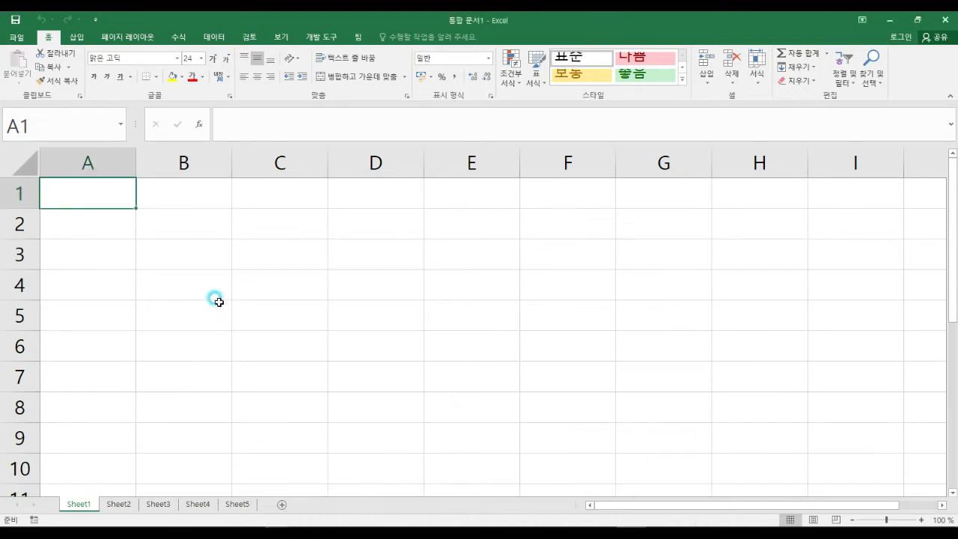
left_click(251, 283)
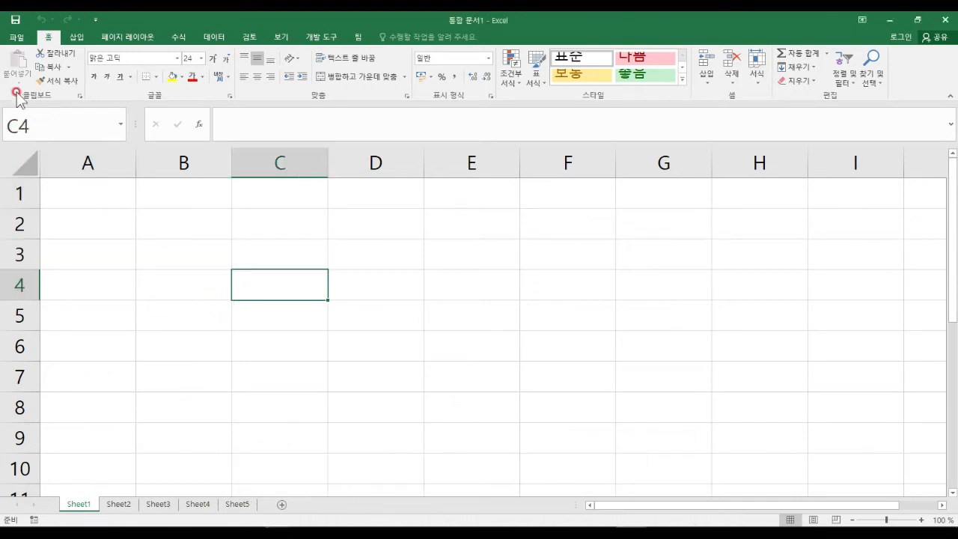
Open the Section02.xlsx workbook from the Chapter03 folder
left_click(17, 38)
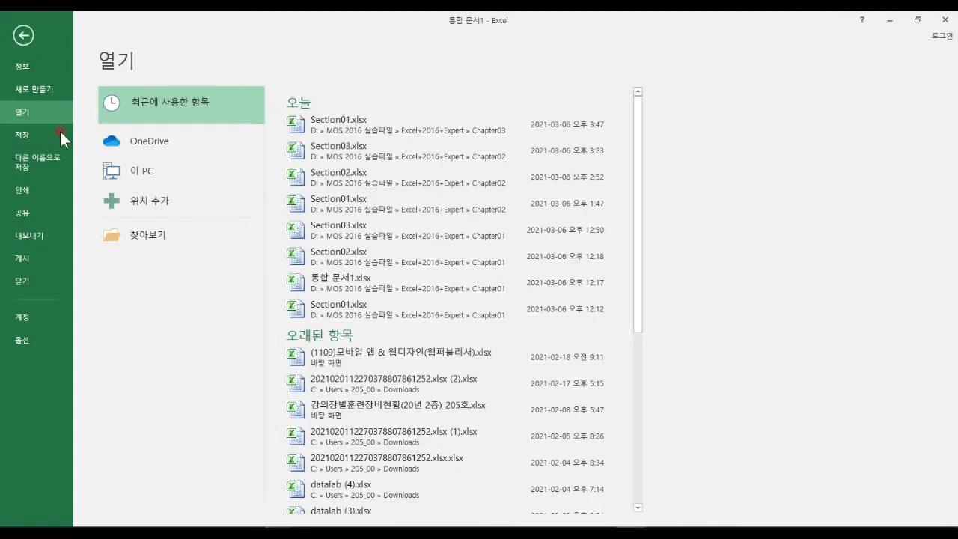
left_click(146, 235)
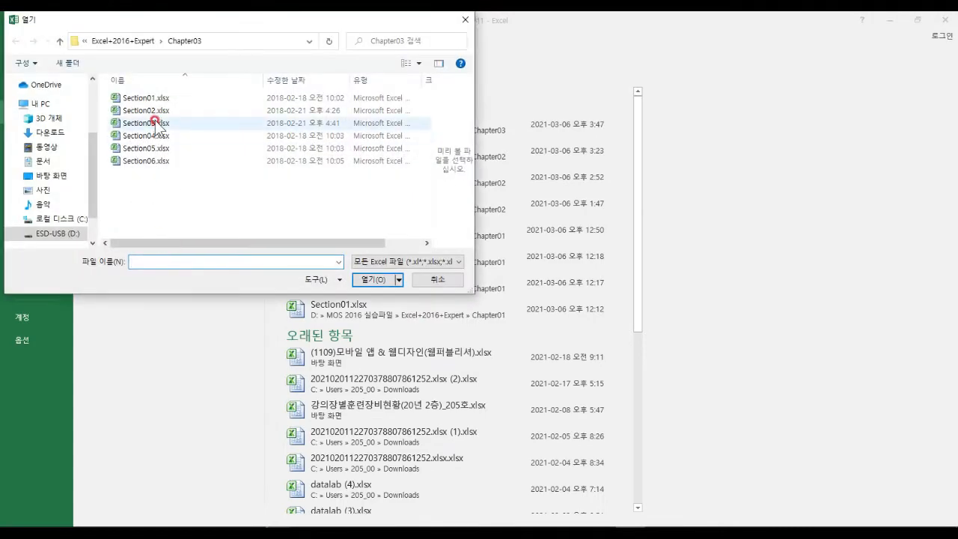
left_click(172, 110)
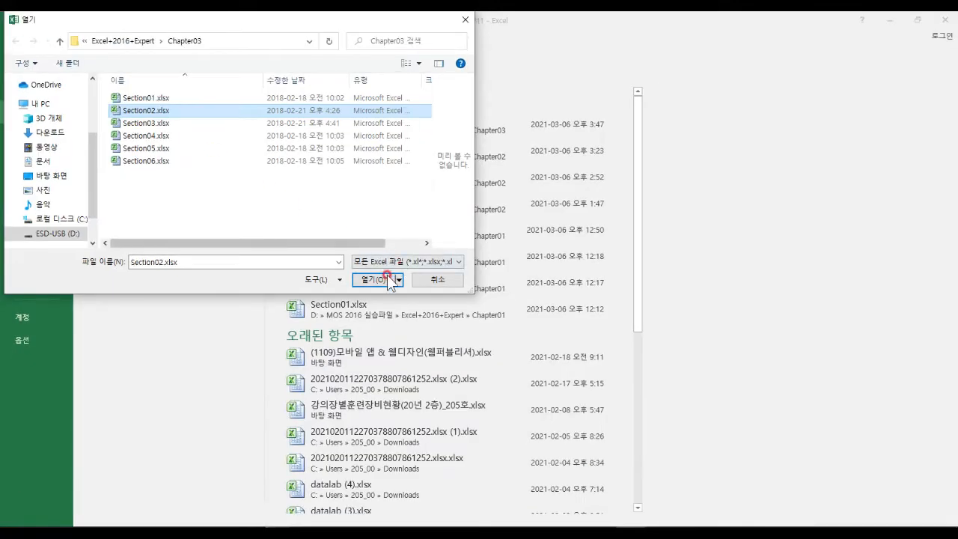
left_click(700, 457)
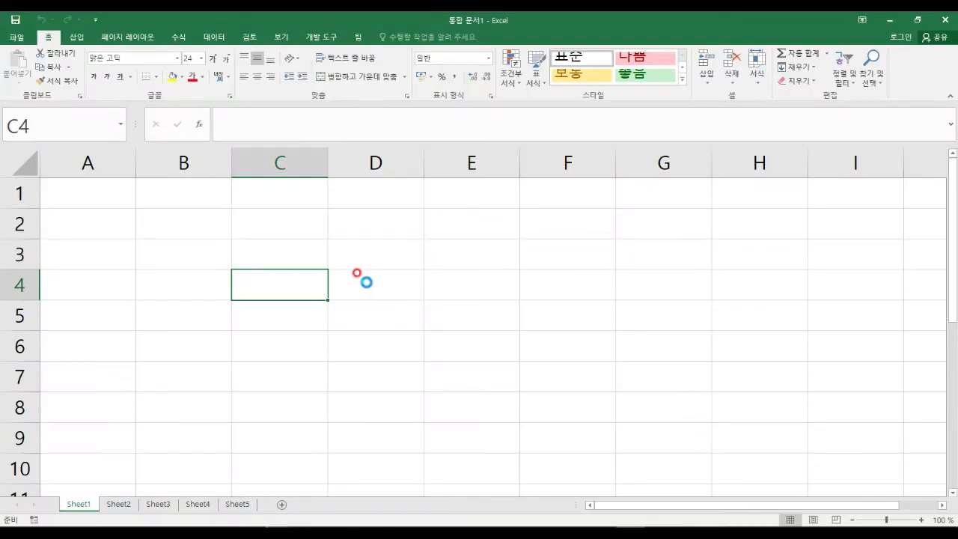
left_click(255, 266)
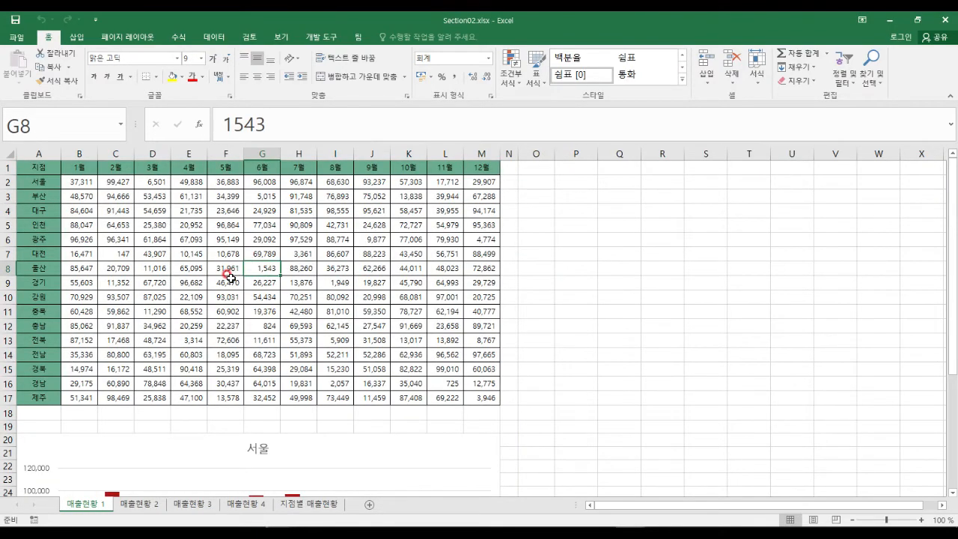
Look over the monthly sales table and the 서울 column chart beneath it on the 매출현황 1 sheet
left_click(235, 276)
scroll(232, 281, "down", 4)
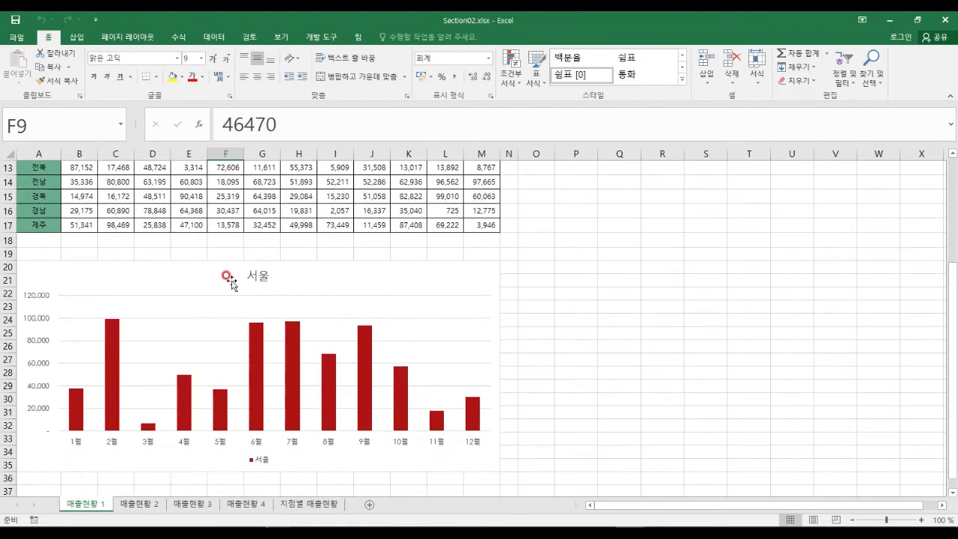
scroll(232, 283, "down", 1)
scroll(231, 282, "up", 5)
scroll(233, 279, "up", 1, "ctrl")
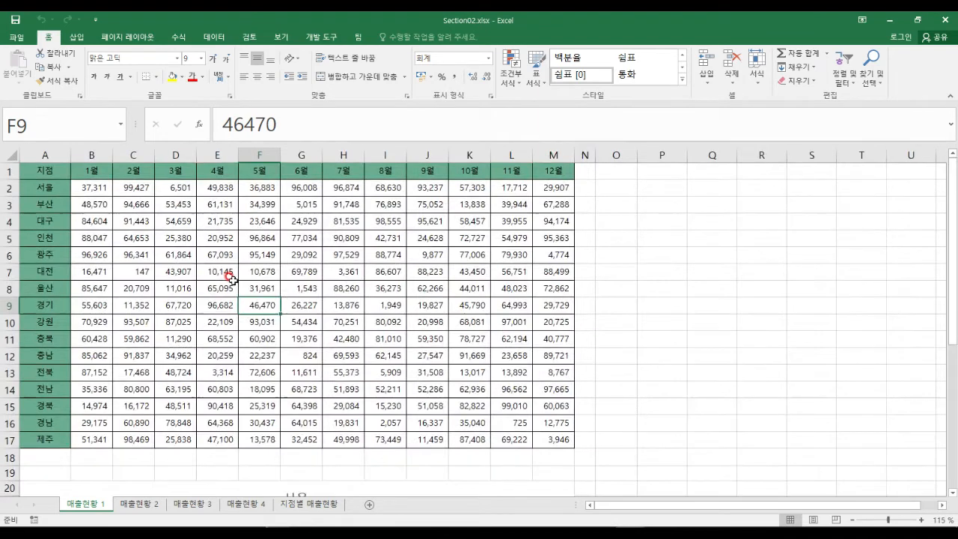
scroll(233, 279, "down", 5)
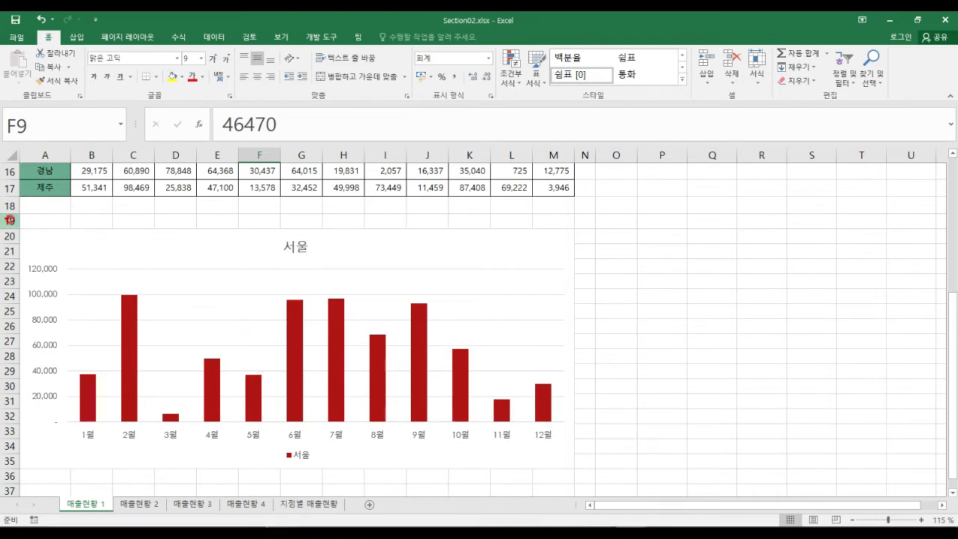
mouse_move(23, 229)
left_mouse_down()
mouse_move(236, 422)
mouse_move(570, 469)
left_mouse_up()
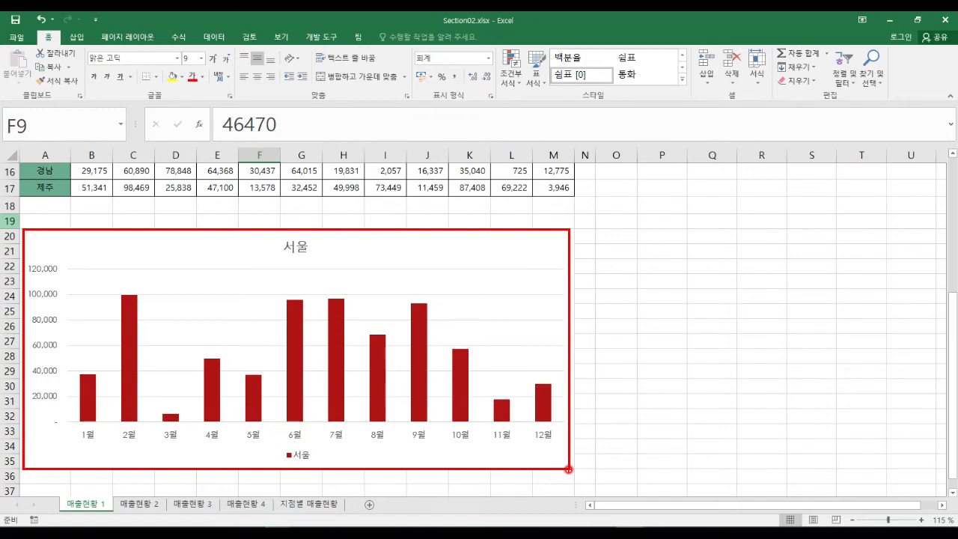
scroll(461, 359, "up", 3)
Select the 서울 chart and examine its source row in the table alongside the 울산 row
left_click(491, 417)
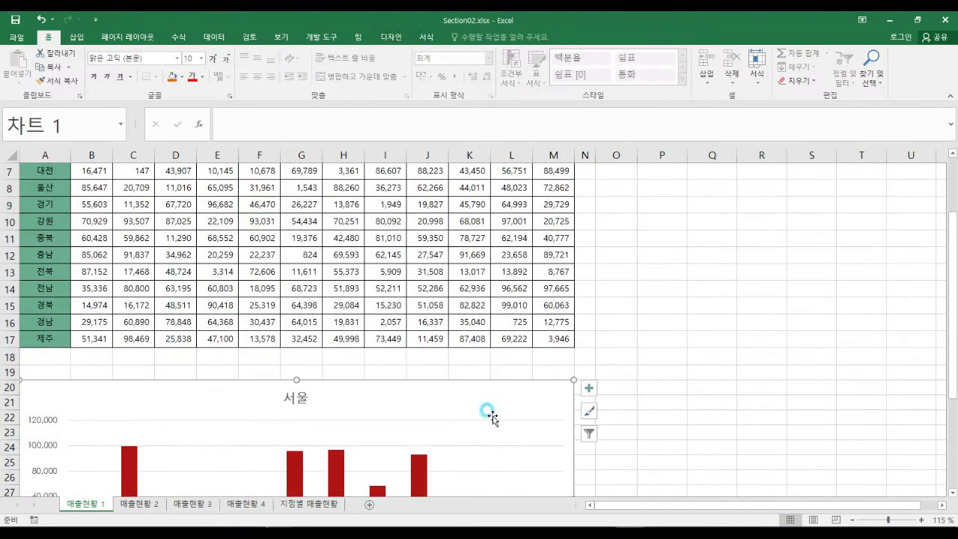
scroll(493, 419, "up", 2)
left_click_drag(25, 180, 554, 201)
mouse_move(16, 278)
left_mouse_down()
mouse_move(383, 307)
mouse_move(566, 305)
left_mouse_up()
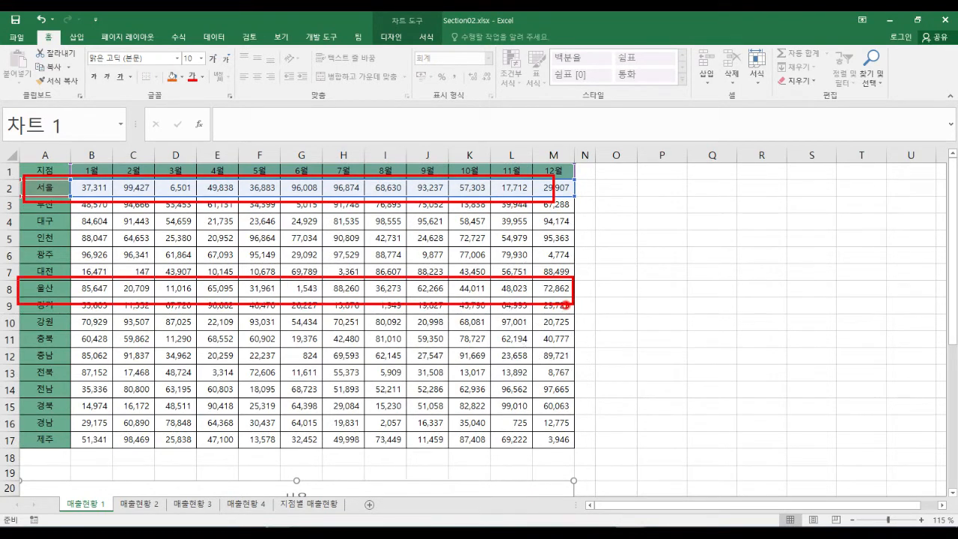
right_click(562, 309)
scroll(563, 313, "down", 5)
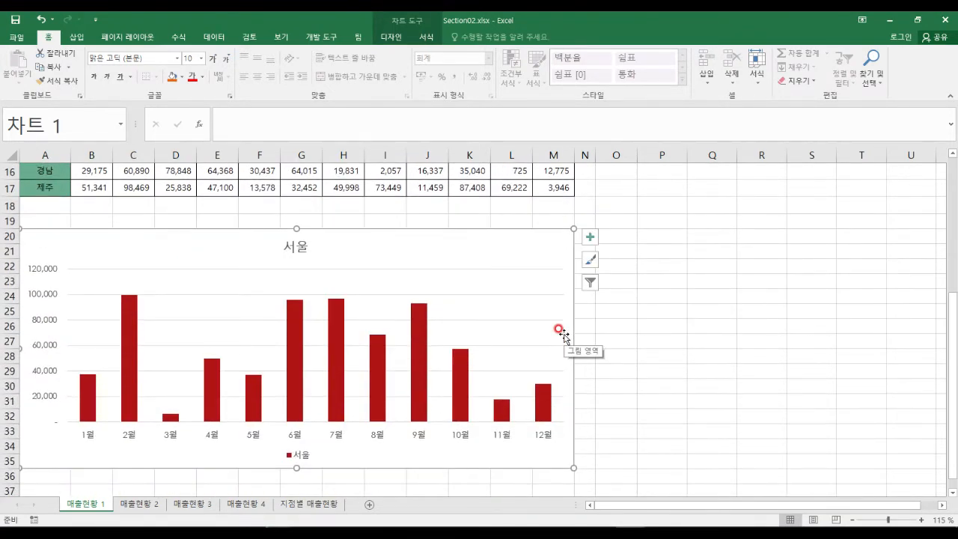
Open the data source settings of the 서울 chart on the 매출현황 1 sheet
right_click(564, 236)
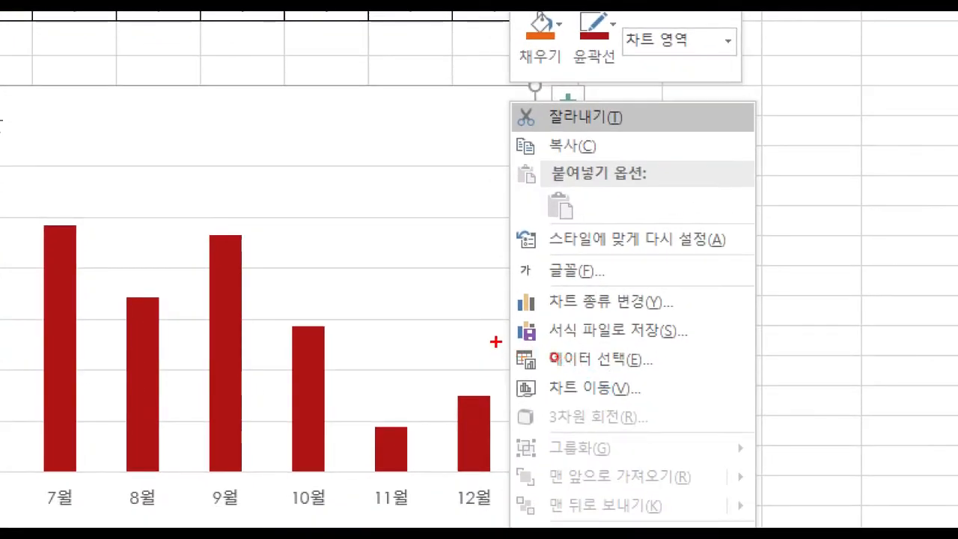
mouse_move(496, 342)
left_mouse_down()
mouse_move(625, 379)
mouse_move(689, 376)
left_mouse_up()
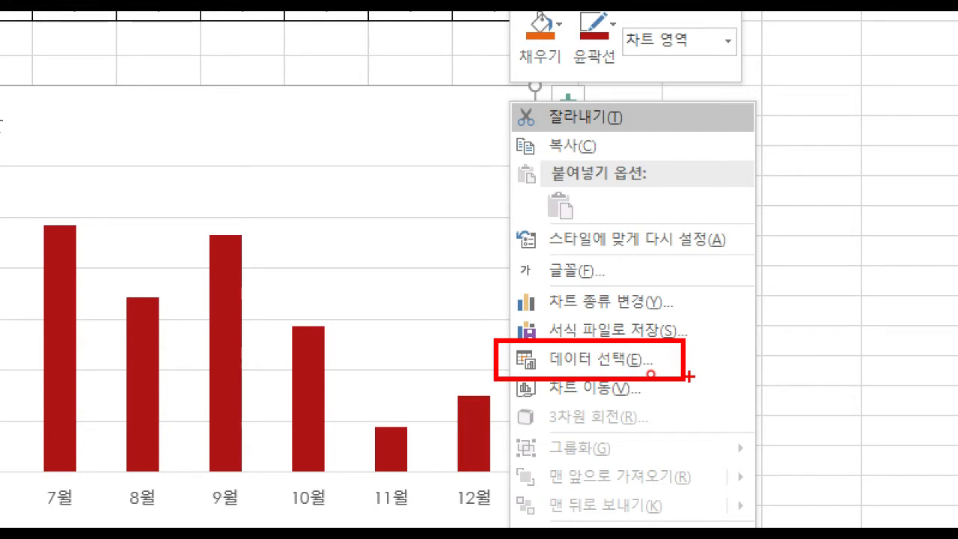
mouse_move(695, 348)
left_mouse_down()
mouse_move(696, 373)
mouse_move(717, 351)
left_mouse_up()
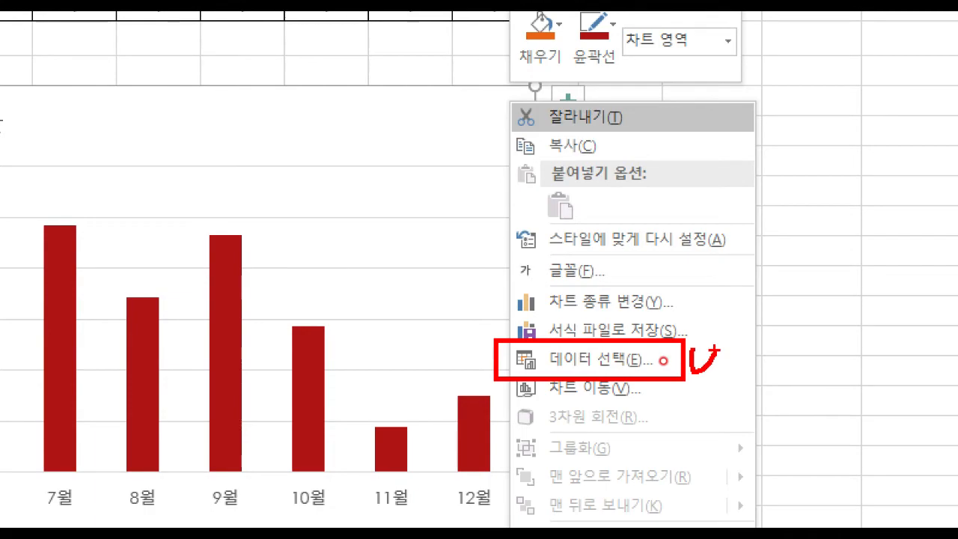
key("Escape")
right_click(560, 235)
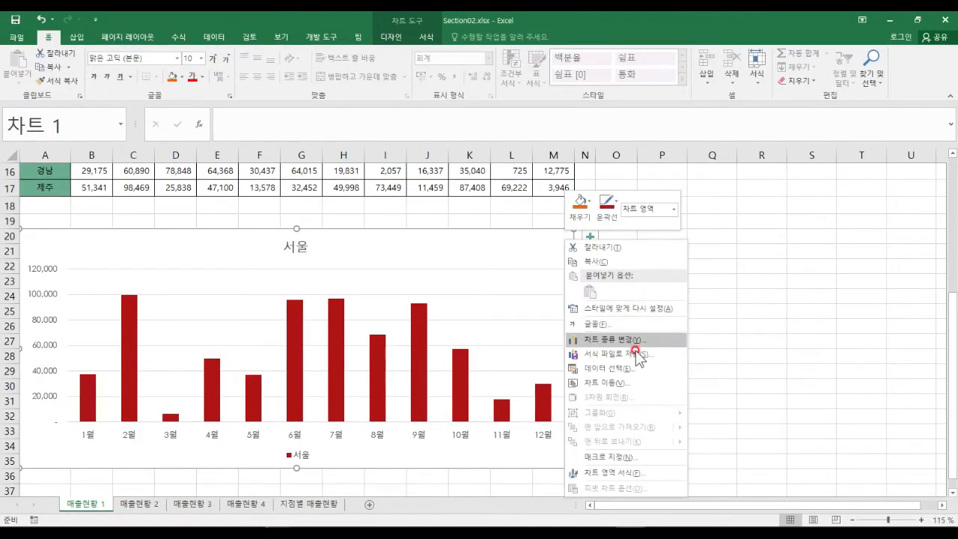
left_click(630, 367)
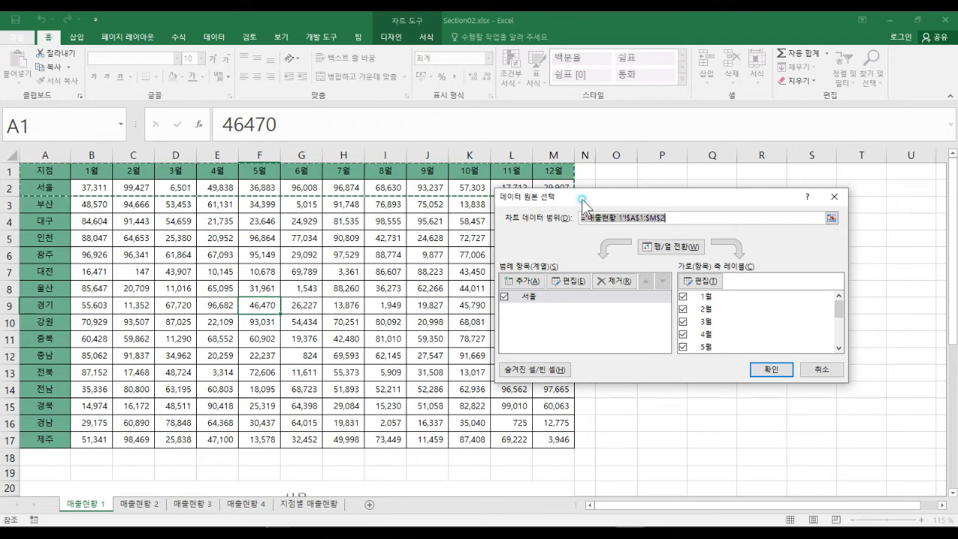
Add the 울산 row A8:M8 to the chart's data range, apply it, and undo the change
left_click_drag(582, 200, 682, 236)
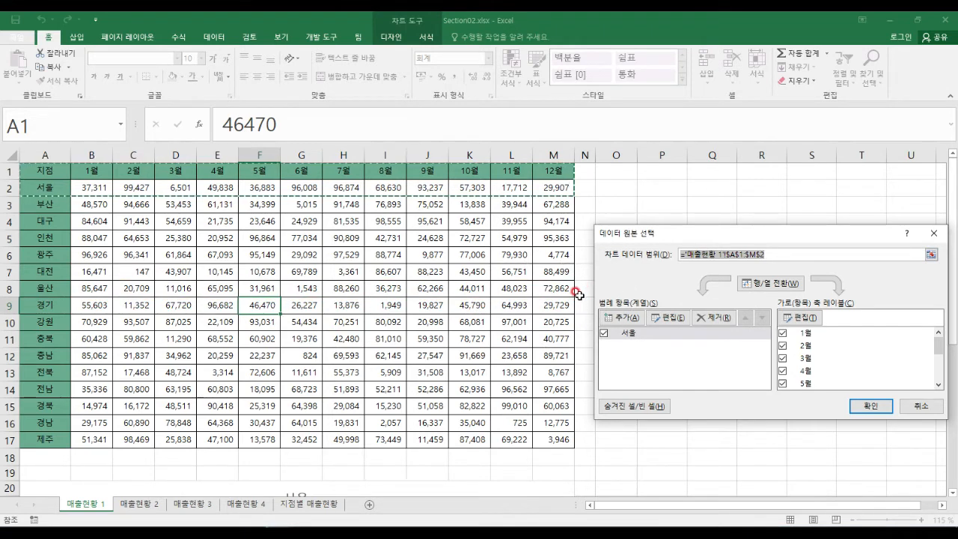
left_click_drag(48, 288, 554, 291)
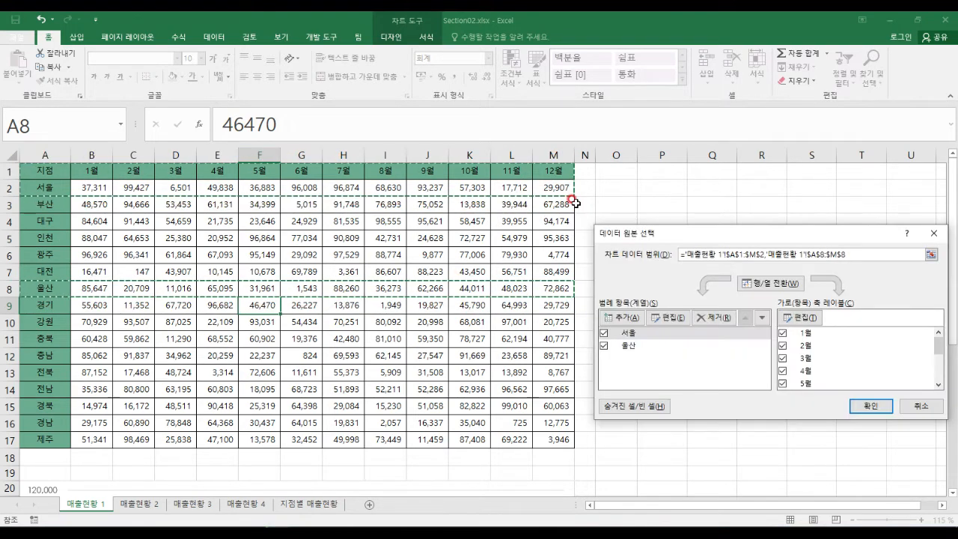
left_click(874, 408)
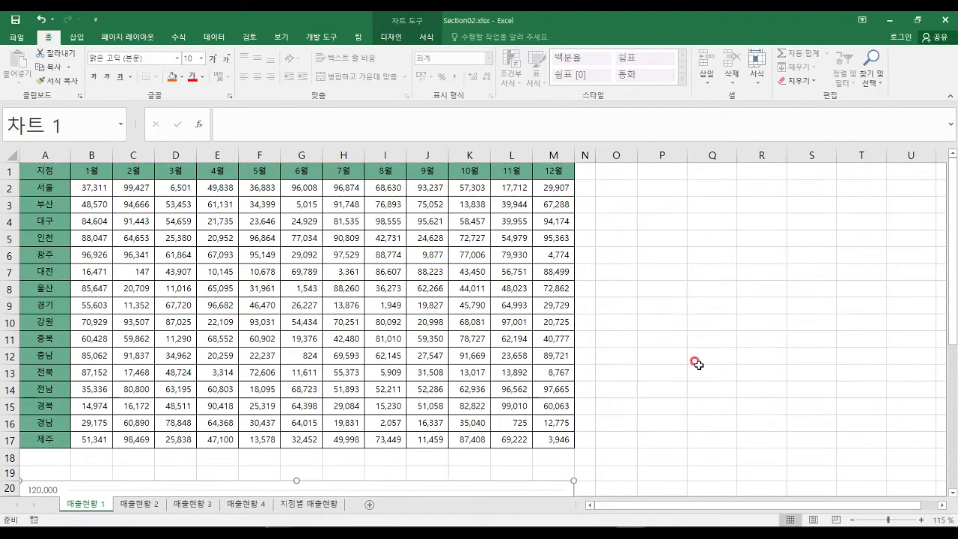
scroll(622, 348, "down", 3)
scroll(623, 349, "down", 3)
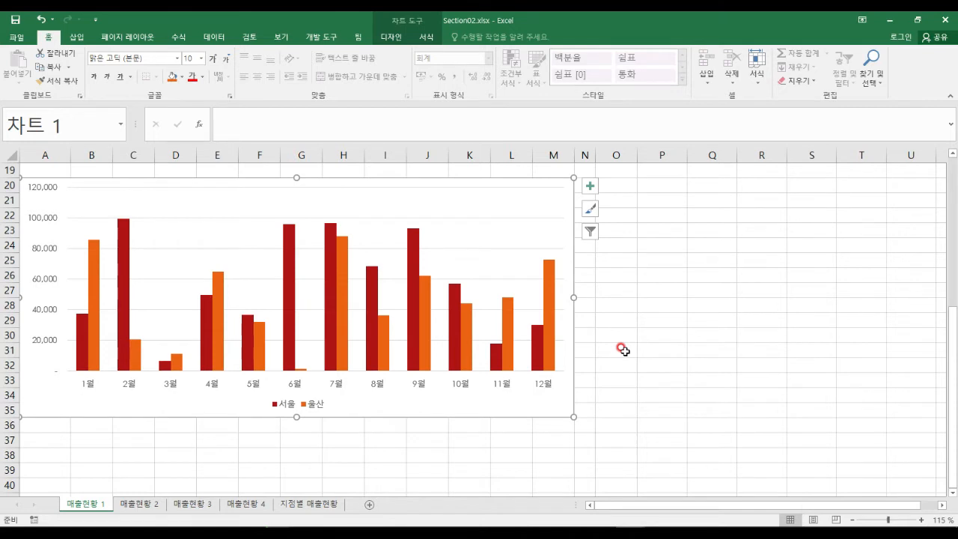
key("ctrl+z")
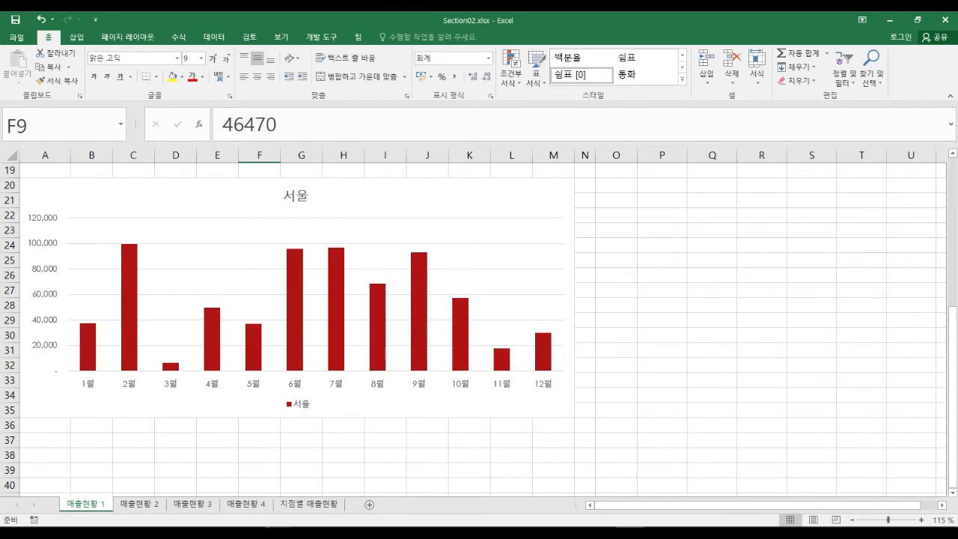
Reopen the 서울 chart's data source settings and start adding a new legend series beside the table
left_click(554, 194)
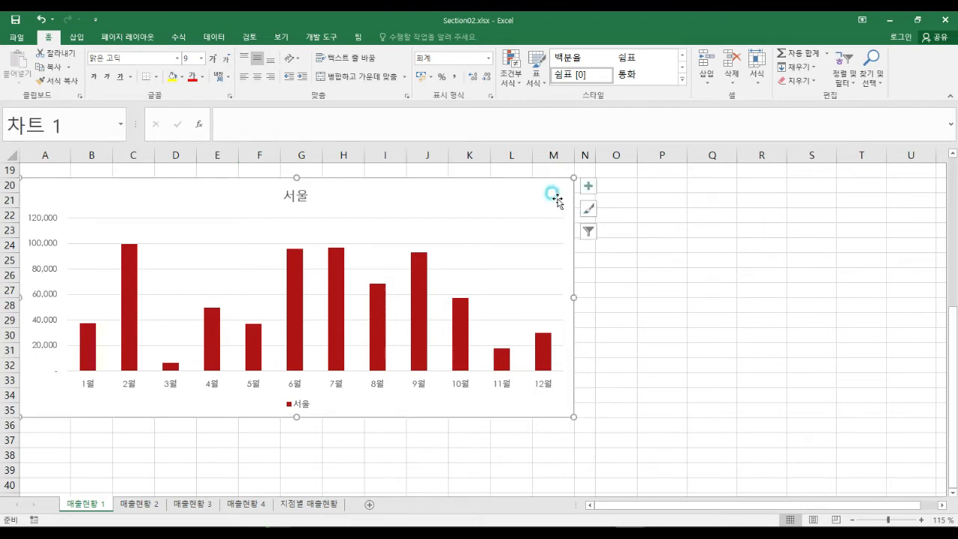
right_click(557, 198)
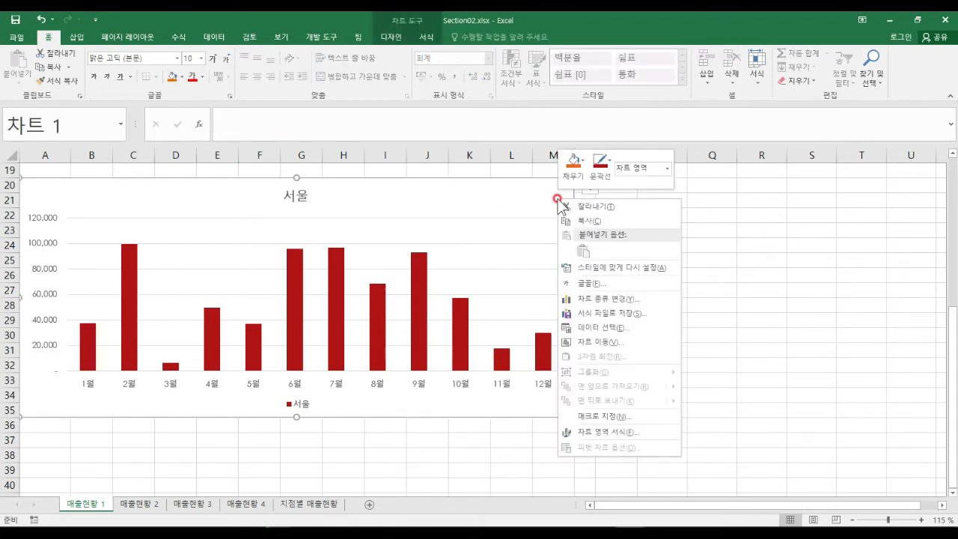
left_click(619, 328)
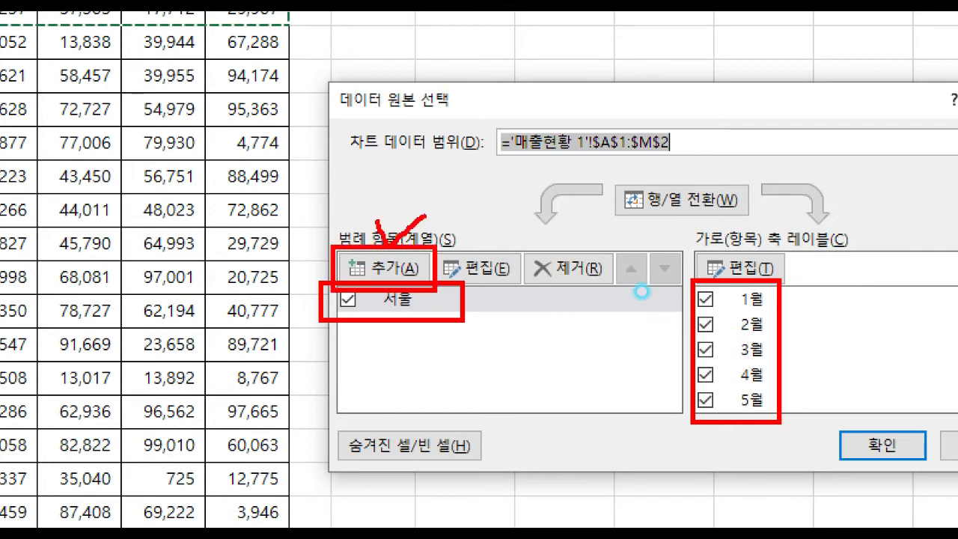
key("Escape")
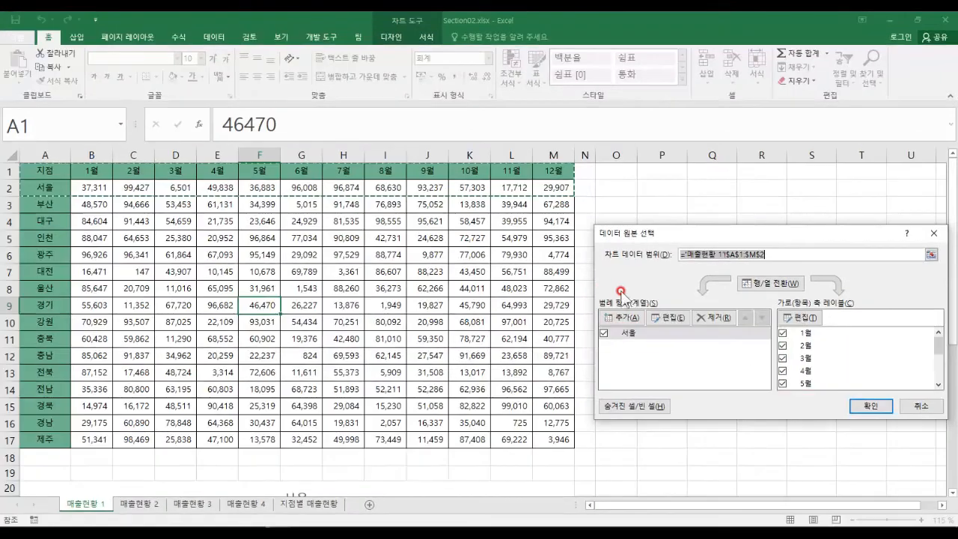
left_click(621, 320)
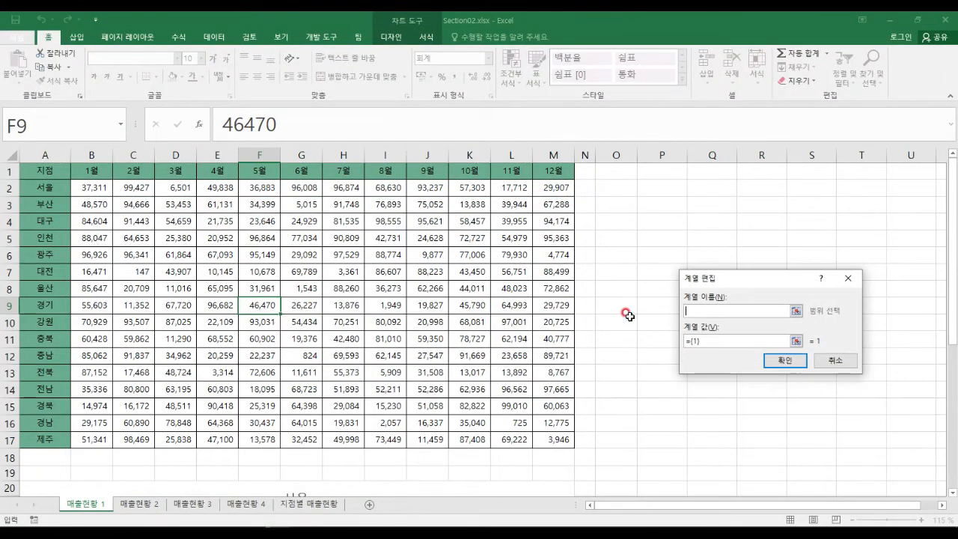
left_click_drag(739, 288, 662, 257)
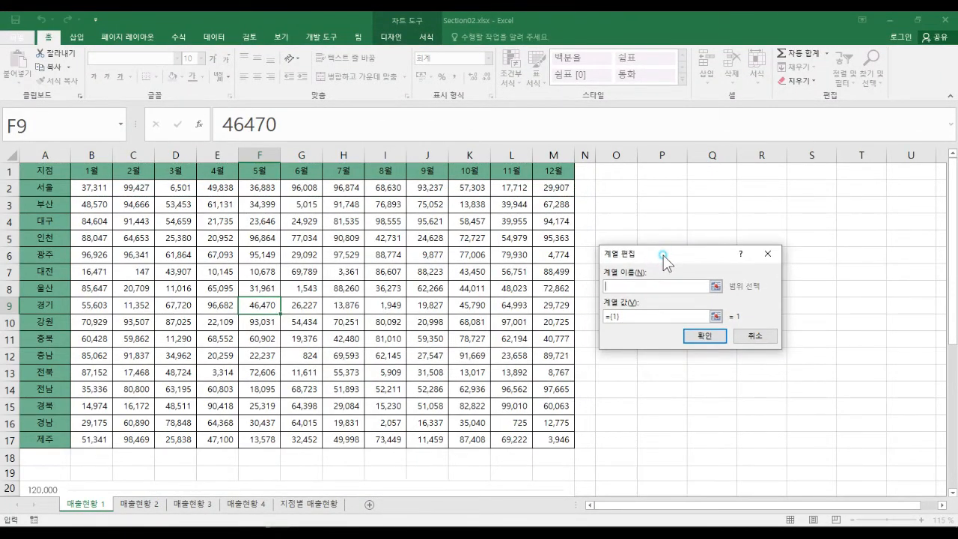
Examine the series name and series values fields along with the 울산 label in the table
key("ctrl+1")
left_click(704, 288)
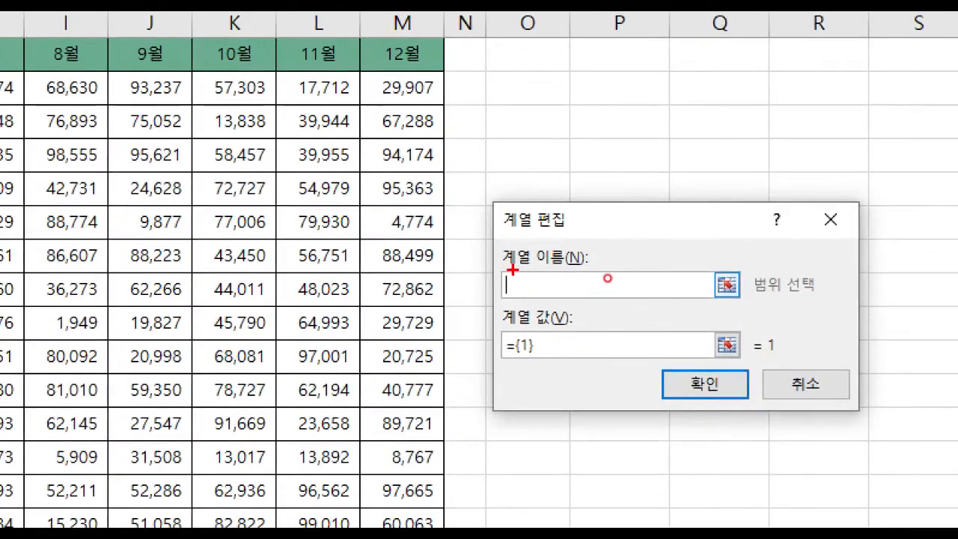
mouse_move(505, 263)
left_mouse_down()
mouse_move(605, 310)
mouse_move(711, 311)
left_mouse_up()
mouse_move(496, 325)
left_mouse_down()
mouse_move(618, 367)
mouse_move(713, 374)
left_mouse_up()
key("Escape")
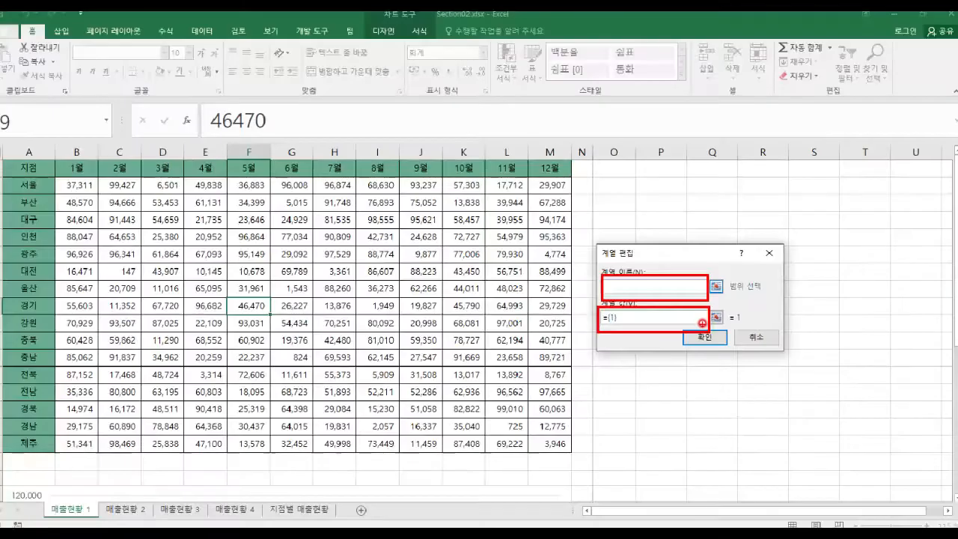
key("ctrl+1")
left_click(79, 293)
mouse_move(46, 264)
left_mouse_down()
mouse_move(64, 286)
mouse_move(129, 298)
left_mouse_up()
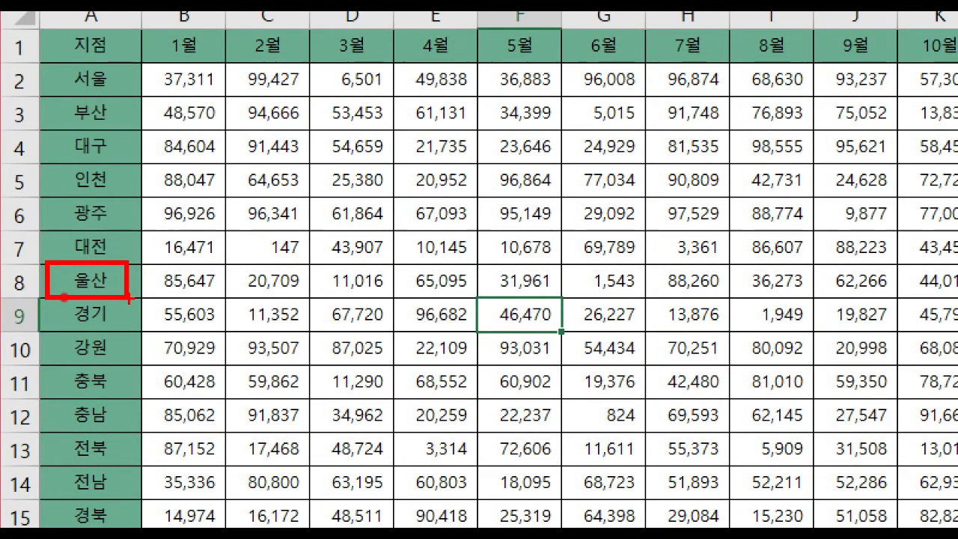
key("Escape")
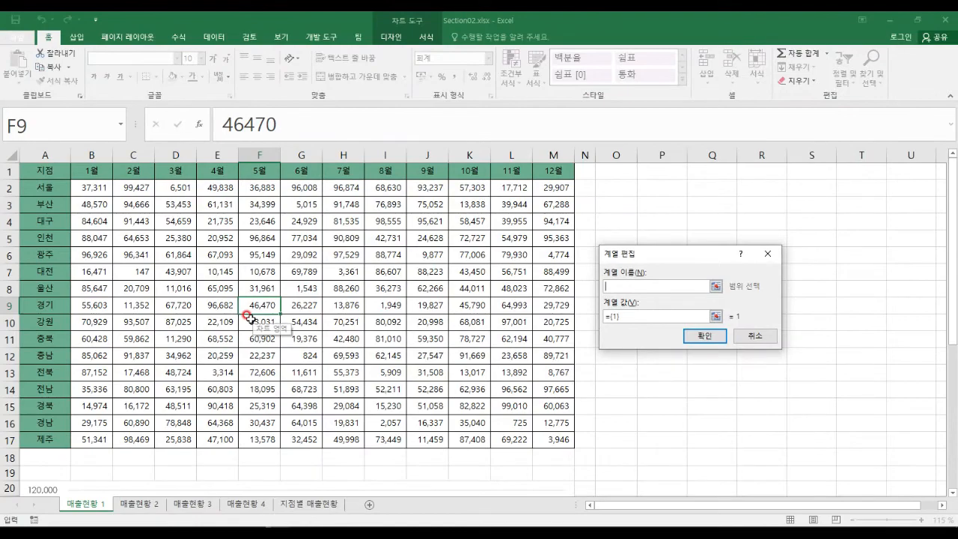
Set the new series' name to the 울산 label in cell A8
type("총사")
key("BackSpace")
key("BackSpace")
key("BackSpace")
left_click(47, 288)
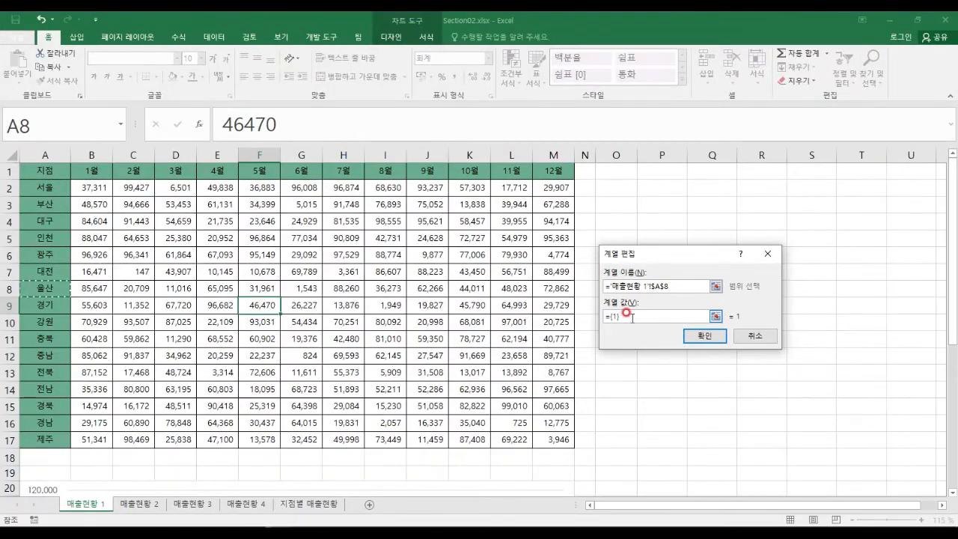
Replace the new series' placeholder values with the 울산 range B8:M8 and apply the series to the chart
left_click(633, 317)
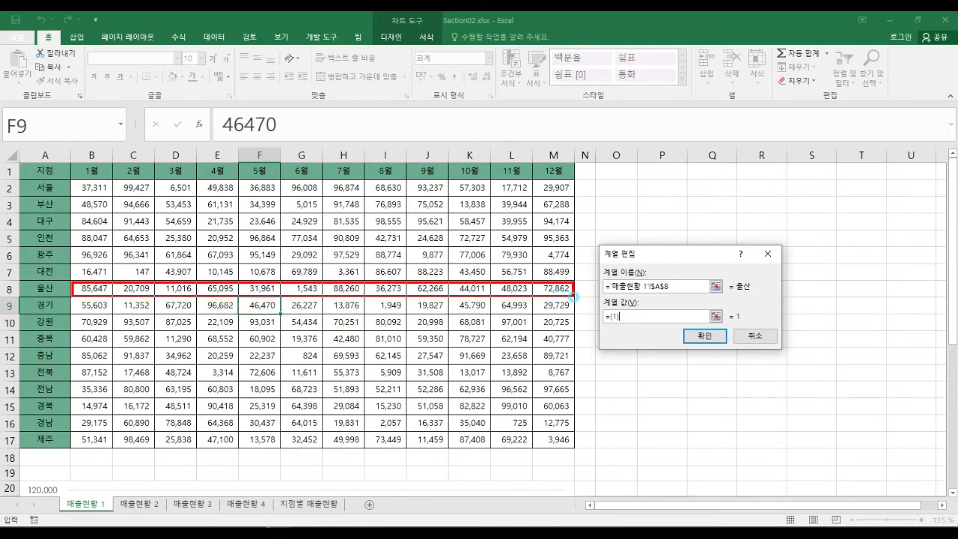
left_click_drag(91, 288, 550, 289)
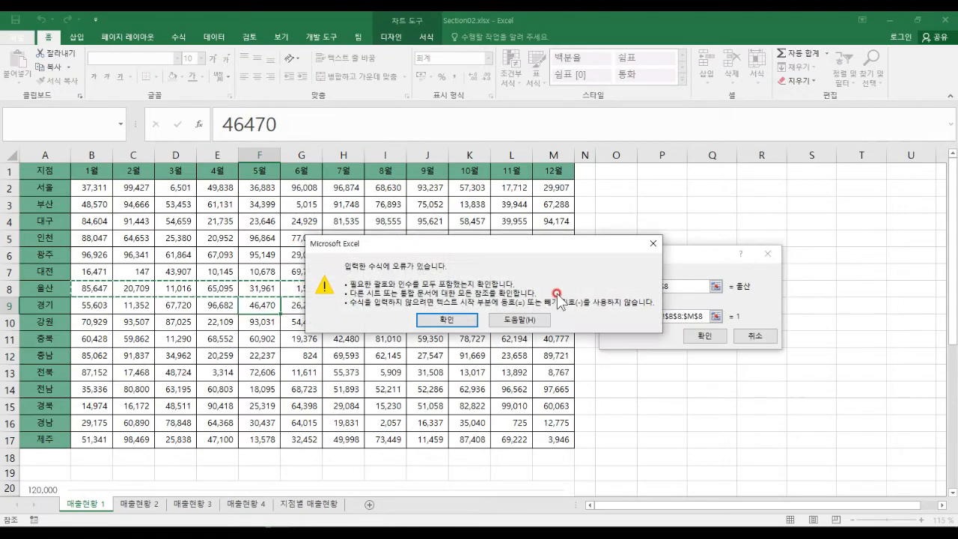
left_click(570, 322)
key("Delete")
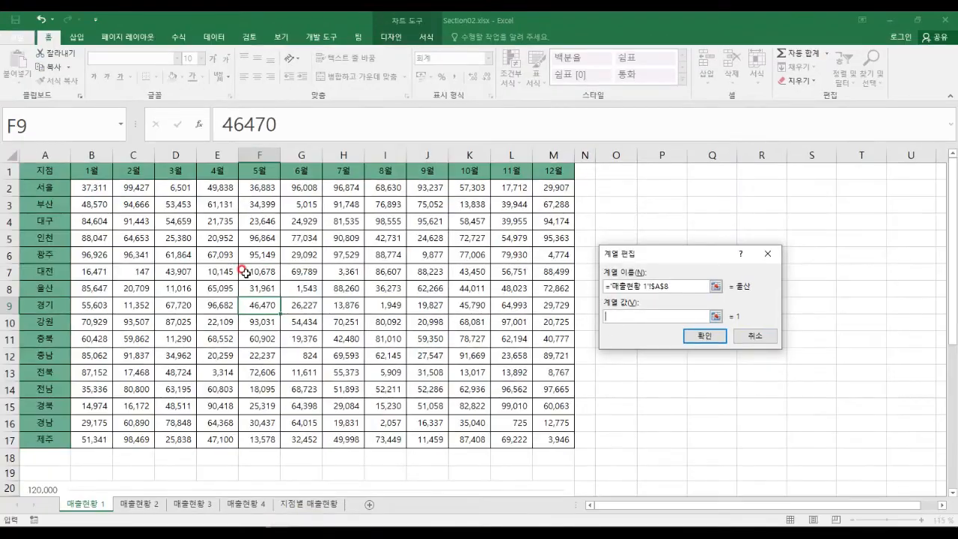
left_click_drag(99, 286, 558, 288)
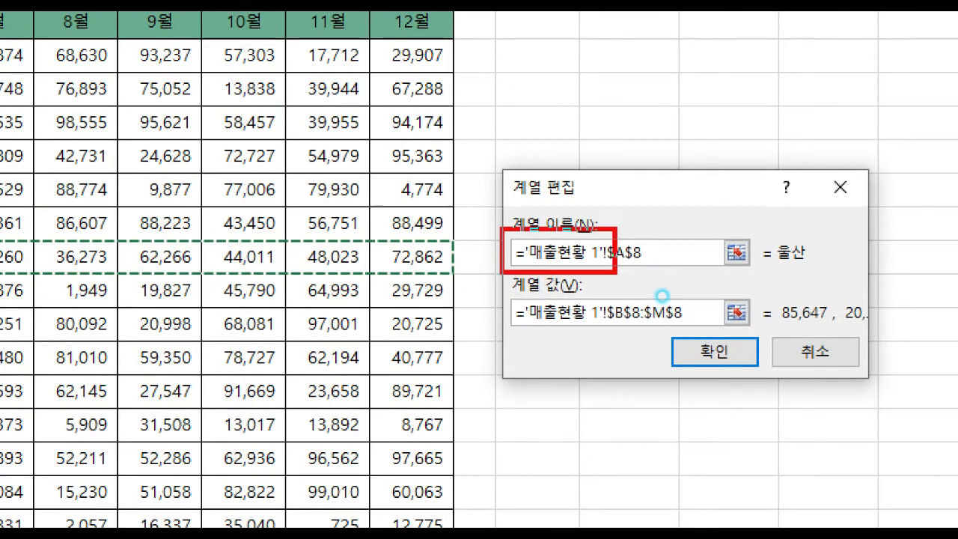
mouse_move(504, 285)
left_mouse_down()
mouse_move(676, 335)
mouse_move(712, 337)
left_mouse_up()
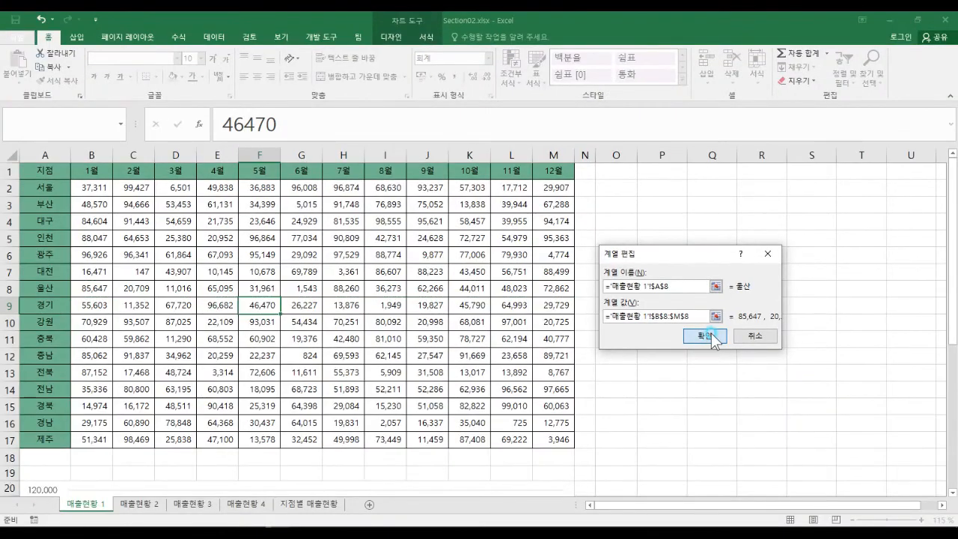
left_click(715, 351)
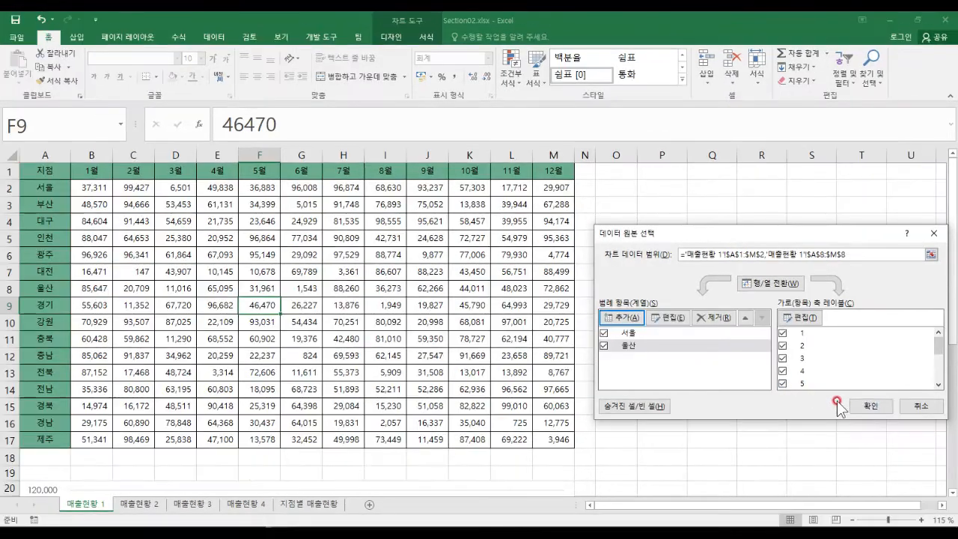
left_click(867, 407)
scroll(380, 323, "down", 5)
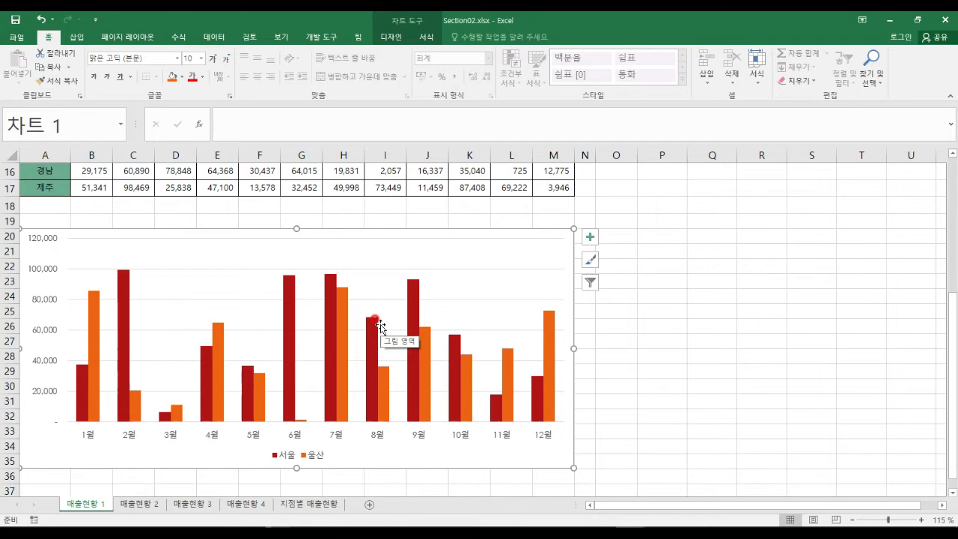
Switch to the 매출현황 2 sheet and look over the 서울 and 울산 column chart below the table
left_click(137, 504)
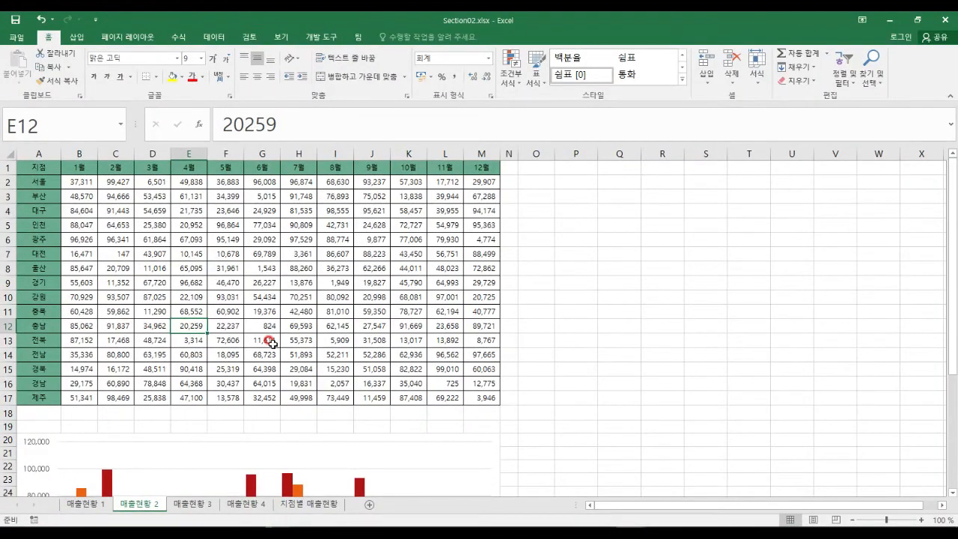
scroll(271, 343, "down", 4)
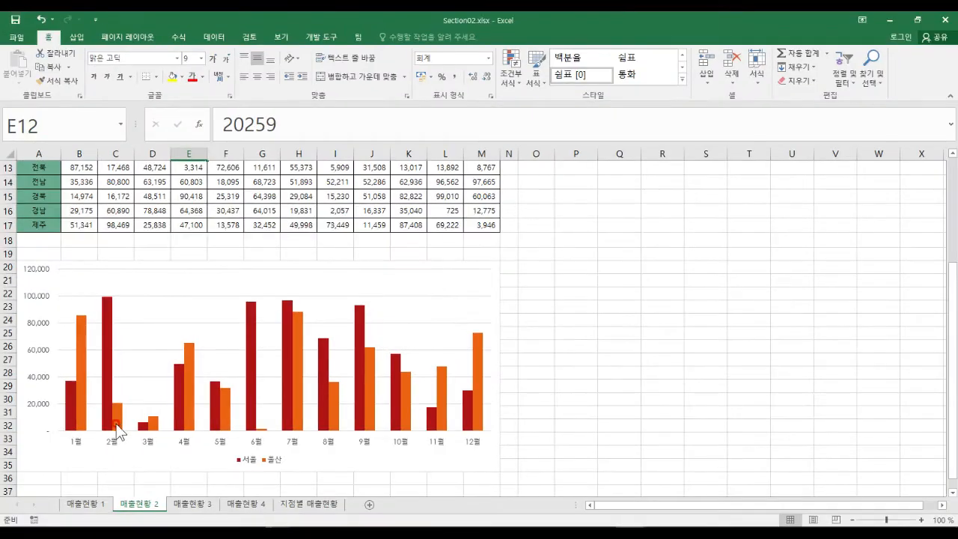
mouse_move(120, 429)
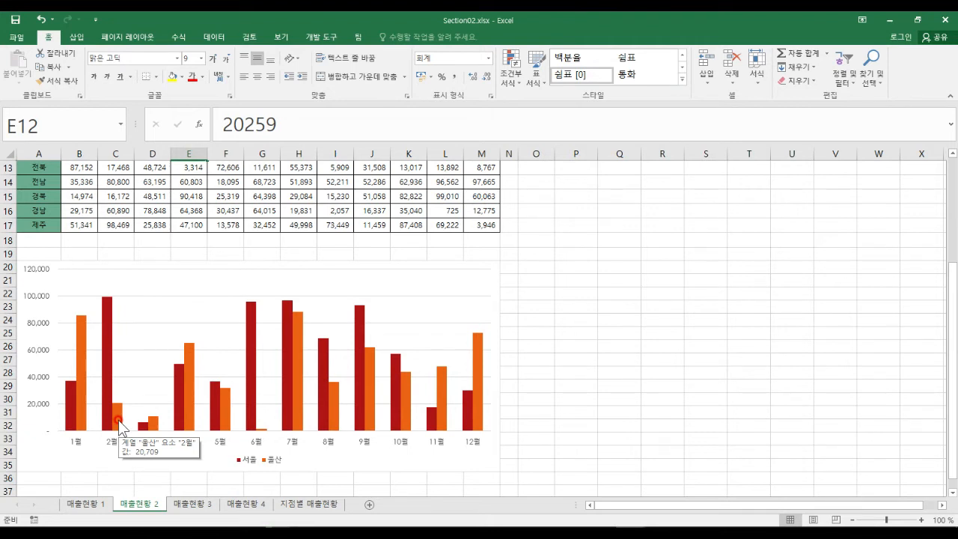
right_click(489, 277)
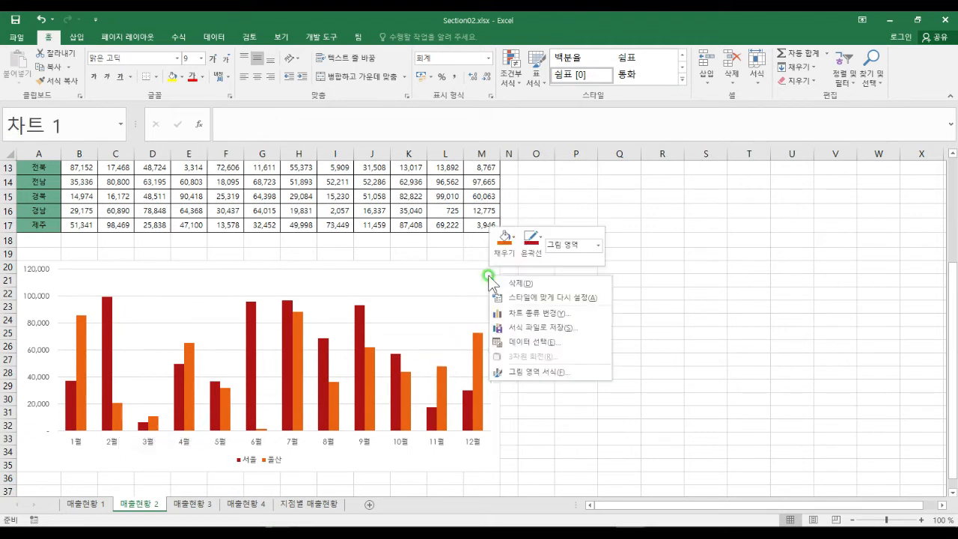
right_click(478, 266)
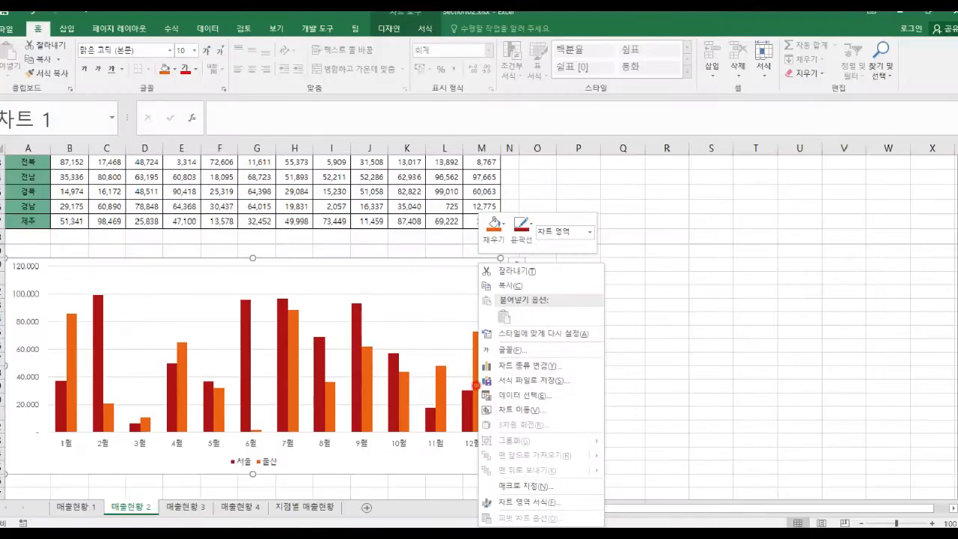
key("Escape")
right_click(488, 265)
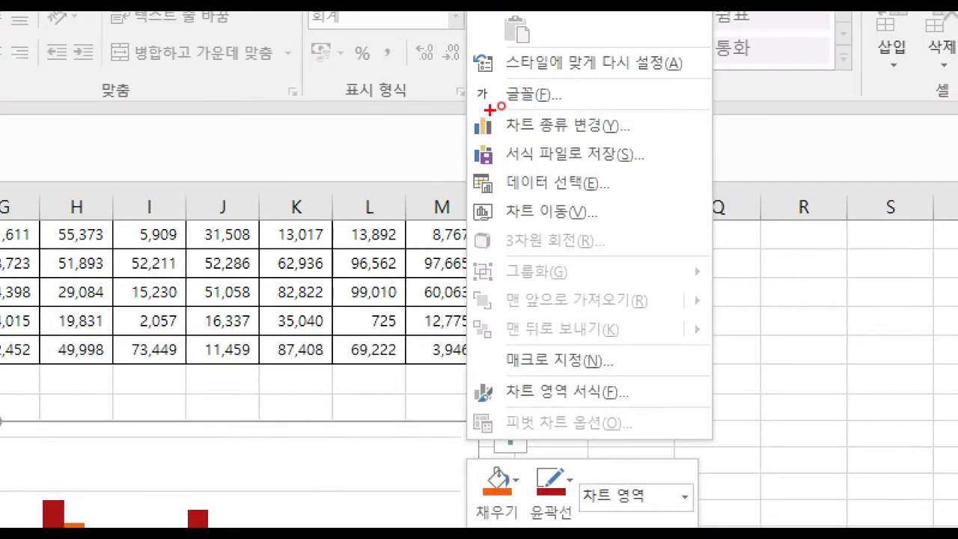
mouse_move(493, 106)
left_mouse_down()
mouse_move(504, 129)
mouse_move(577, 121)
left_mouse_up()
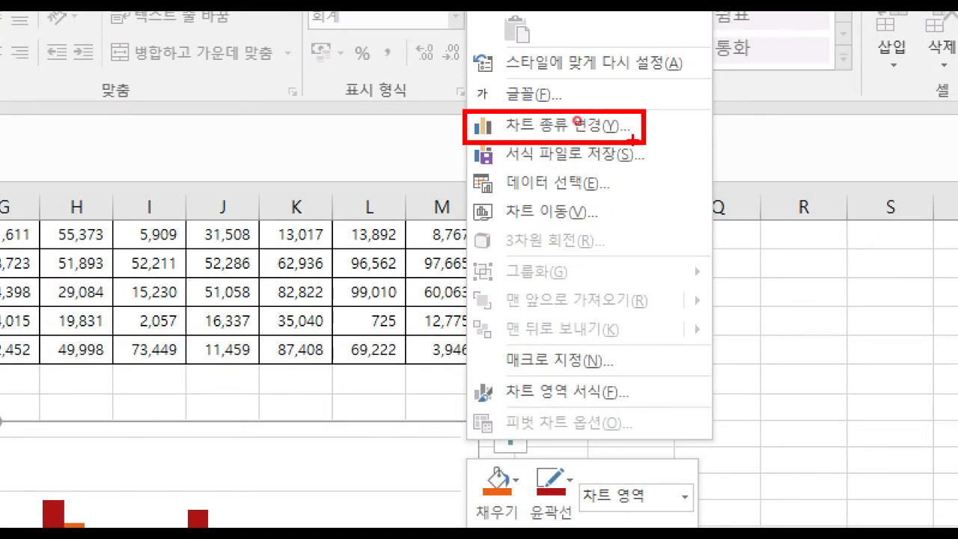
key("Escape")
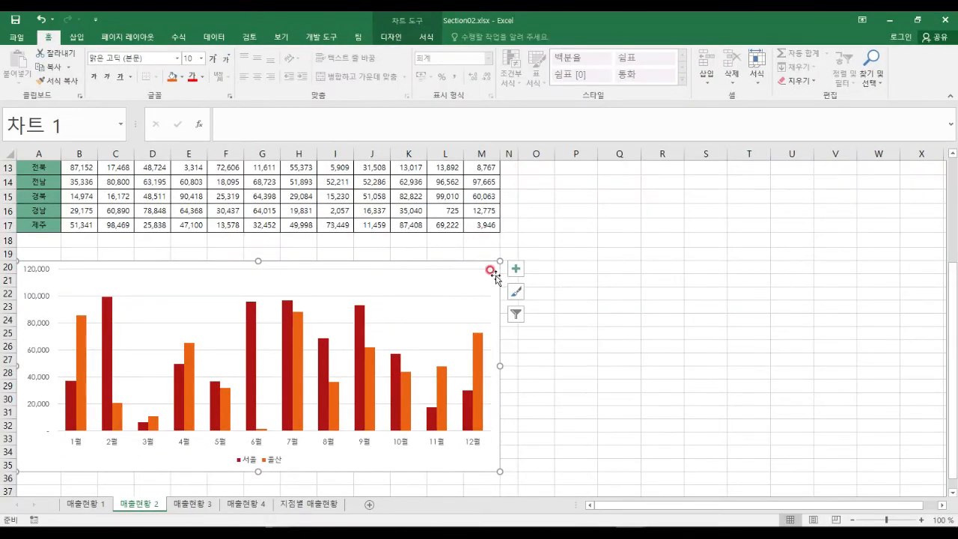
Try changing the whole 서울 and 울산 column chart to the 꺾은선형 line type, and undo the change
right_click(494, 275)
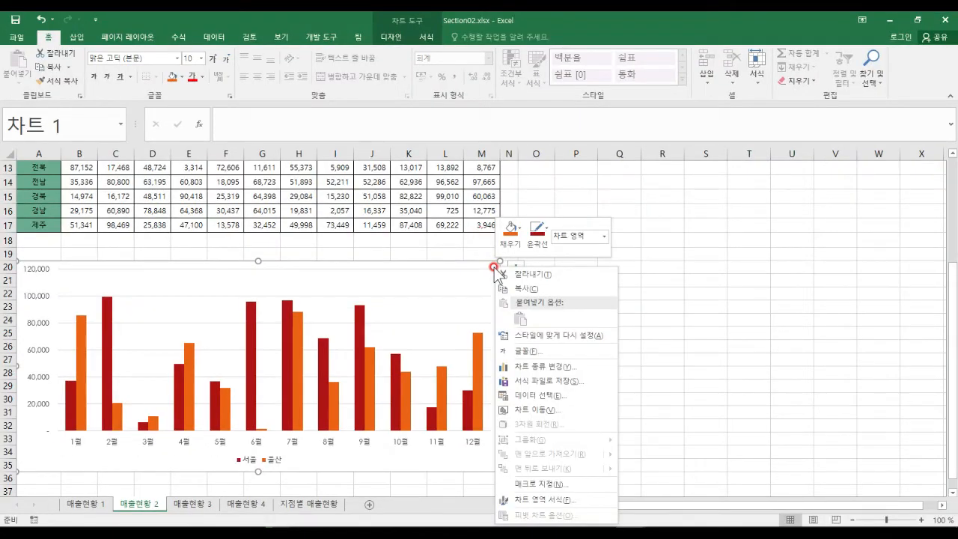
left_click(547, 366)
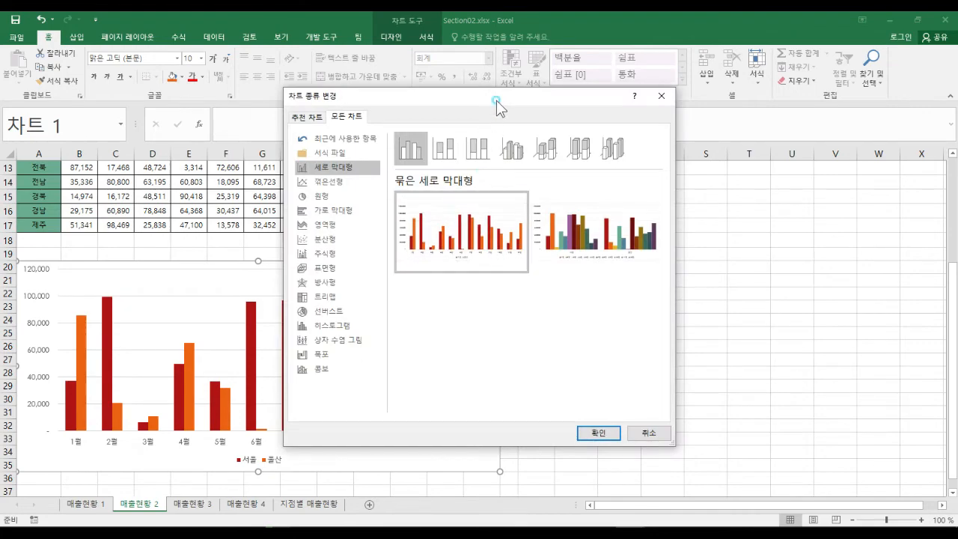
left_click_drag(497, 100, 680, 103)
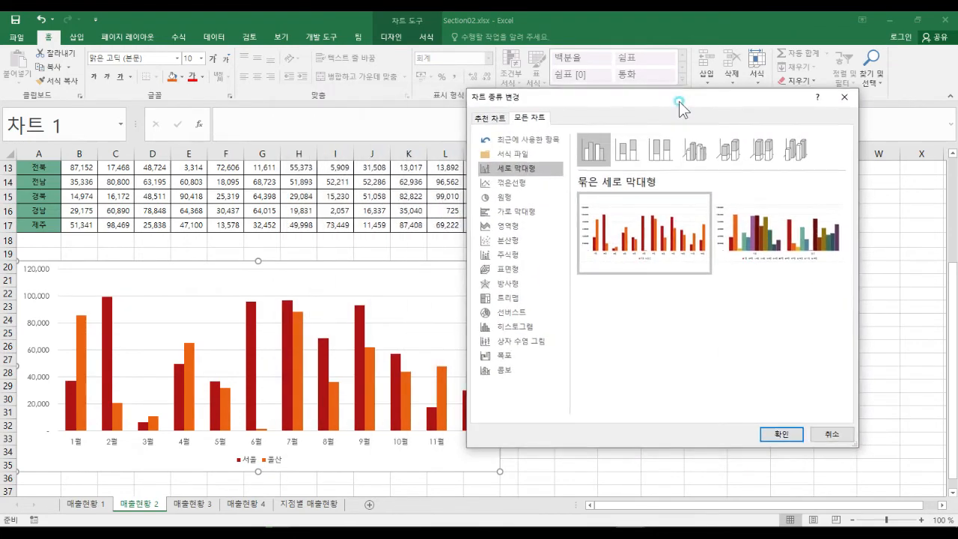
left_click(517, 184)
left_click(595, 151)
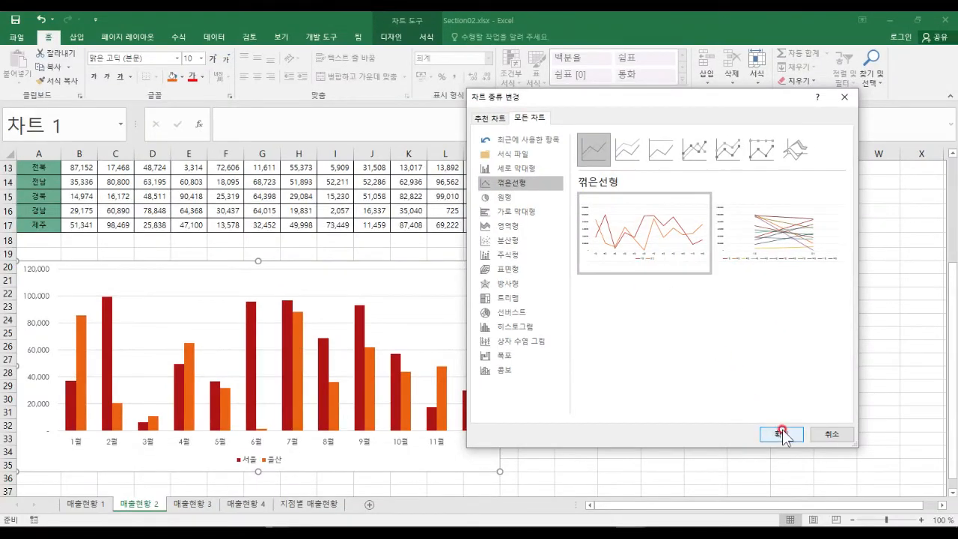
left_click(780, 434)
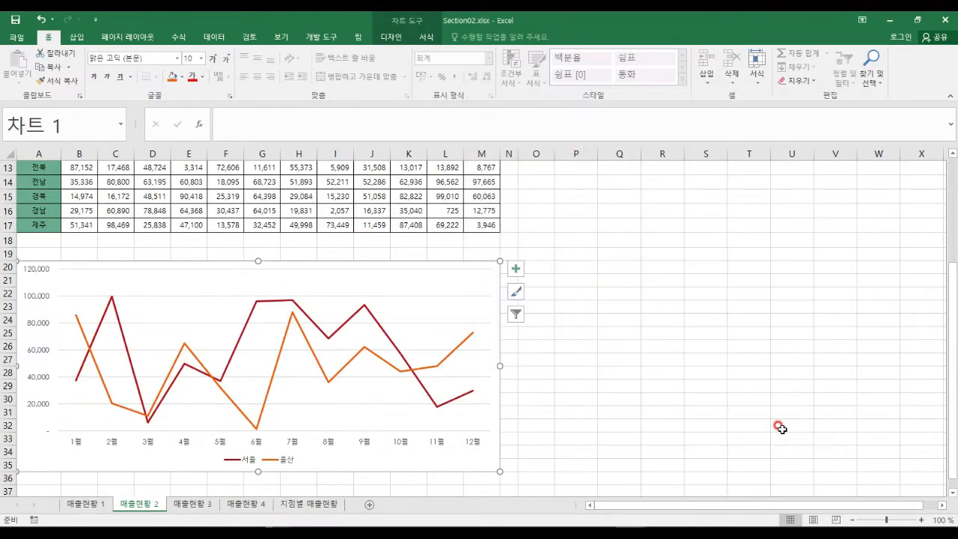
key("ctrl+z")
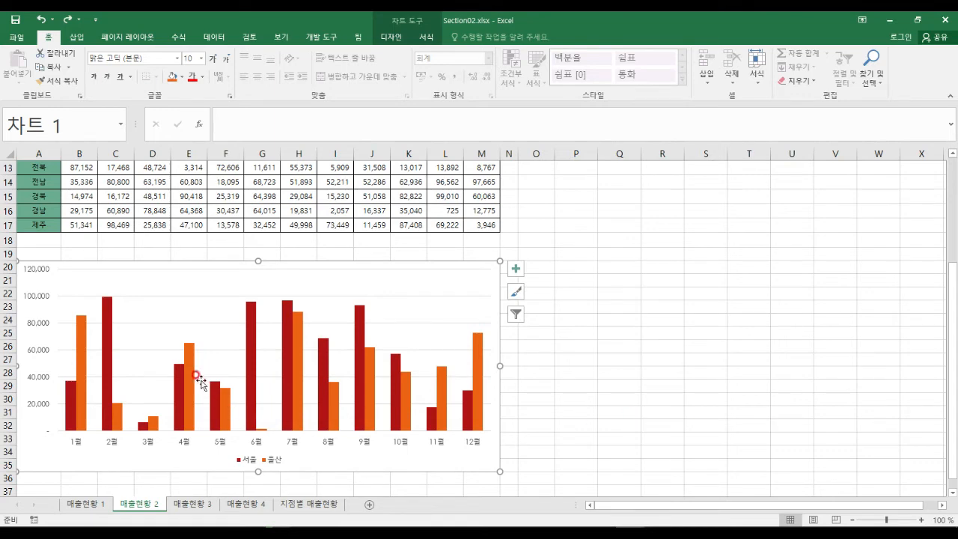
Select the 울산 series and try changing its series chart type by choosing the general 꺾은선형 category, and undo the change
left_click(189, 355)
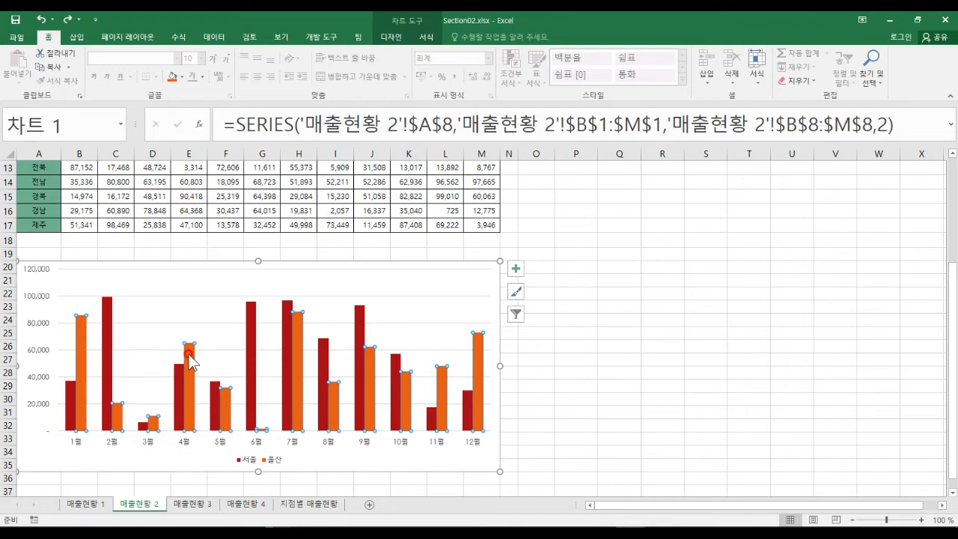
right_click(185, 357)
right_click(188, 357)
left_click(228, 395)
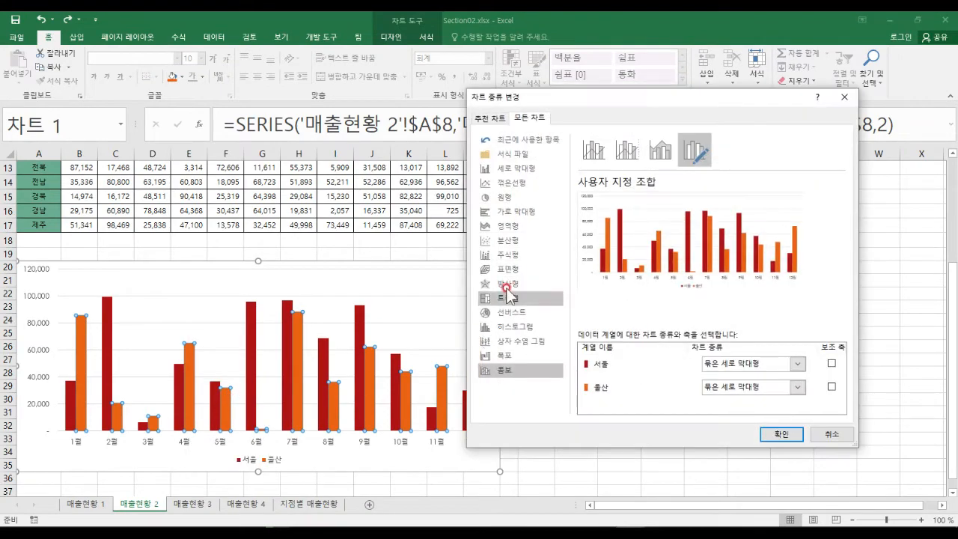
left_click(524, 189)
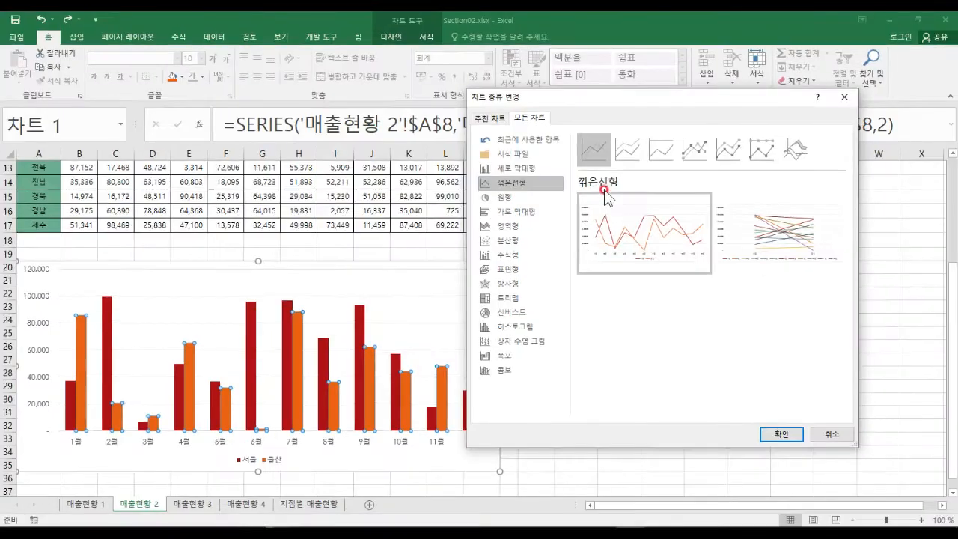
left_click(654, 169)
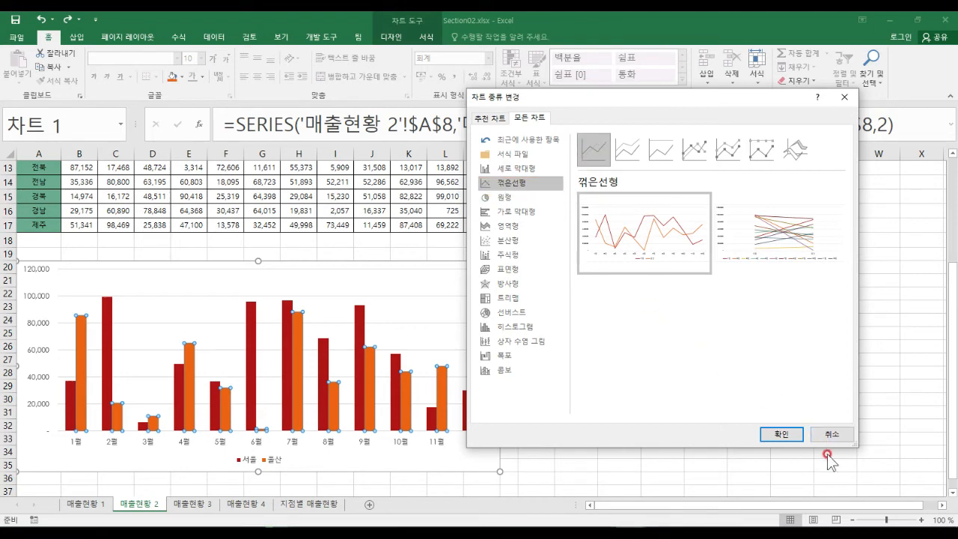
left_click(781, 434)
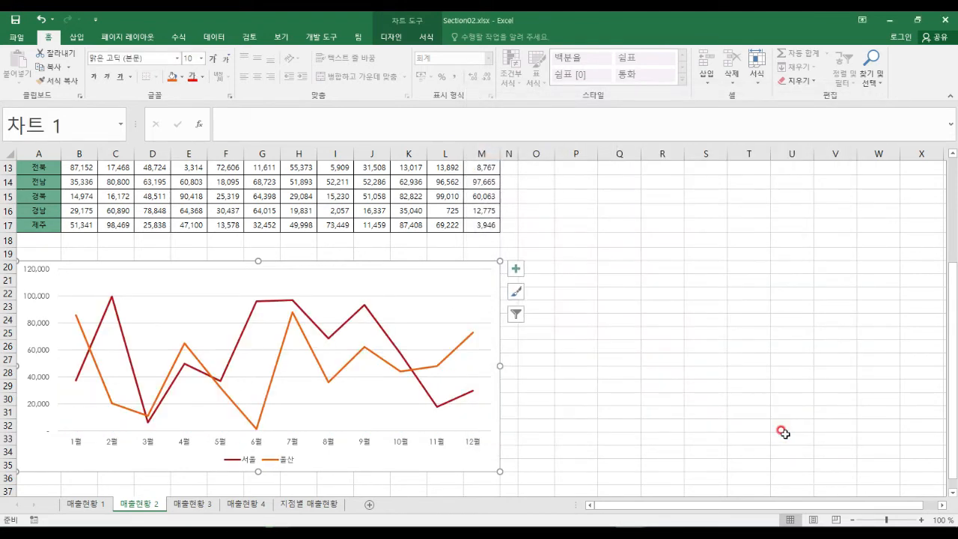
key("ctrl+z")
Reselect the 울산 columns, try the 꺾은선형 category again as the series chart type, and undo it
left_click(298, 323)
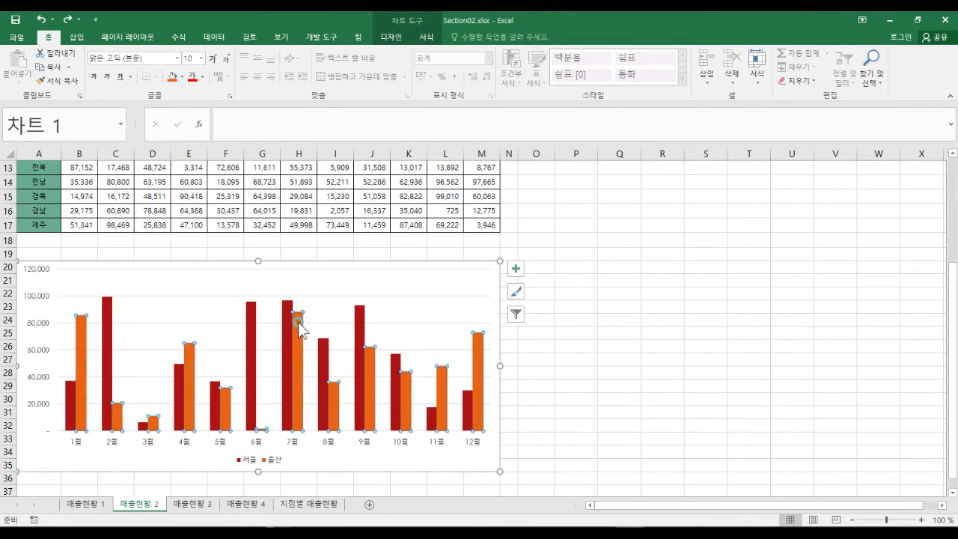
left_click(189, 361)
left_click(220, 262)
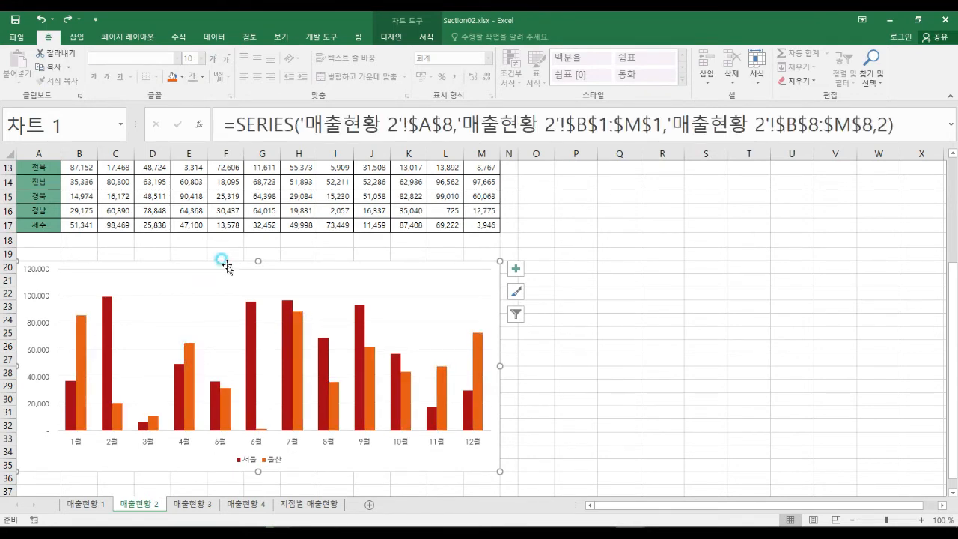
right_click(194, 356)
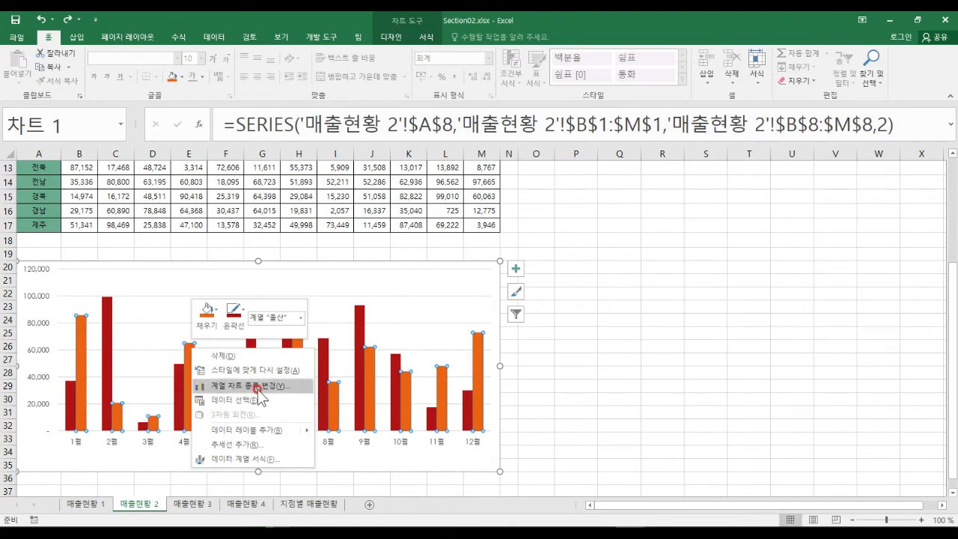
left_click(262, 394)
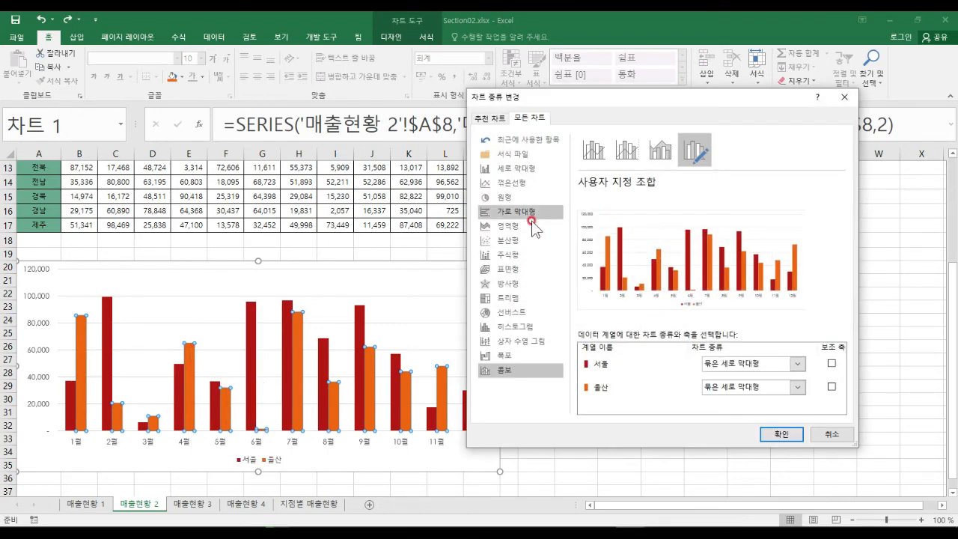
left_click(507, 183)
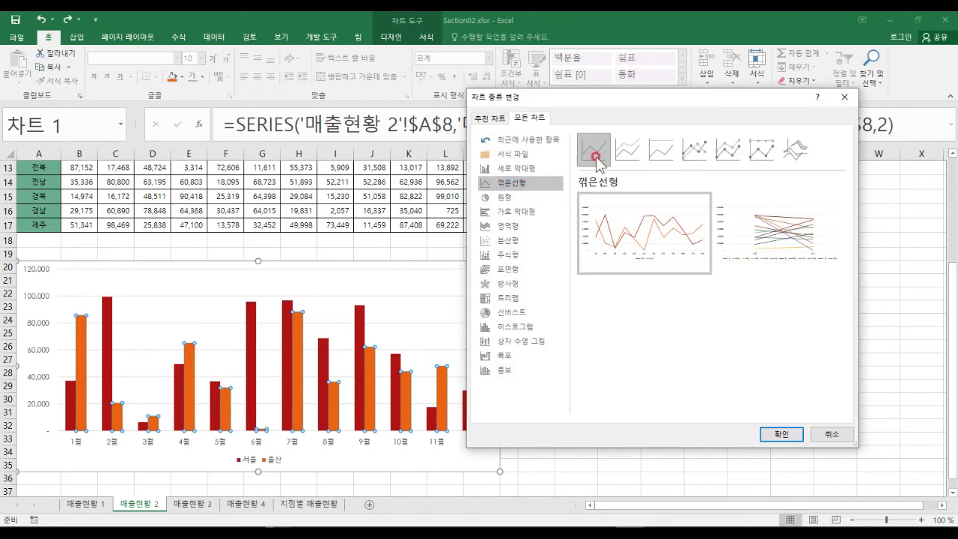
left_click(777, 432)
key("ctrl+z")
Select only the 울산 column for 7월, try changing the series chart type to the 꺾은선형 category, and undo it
left_click(298, 325)
left_click(298, 323)
right_click(298, 322)
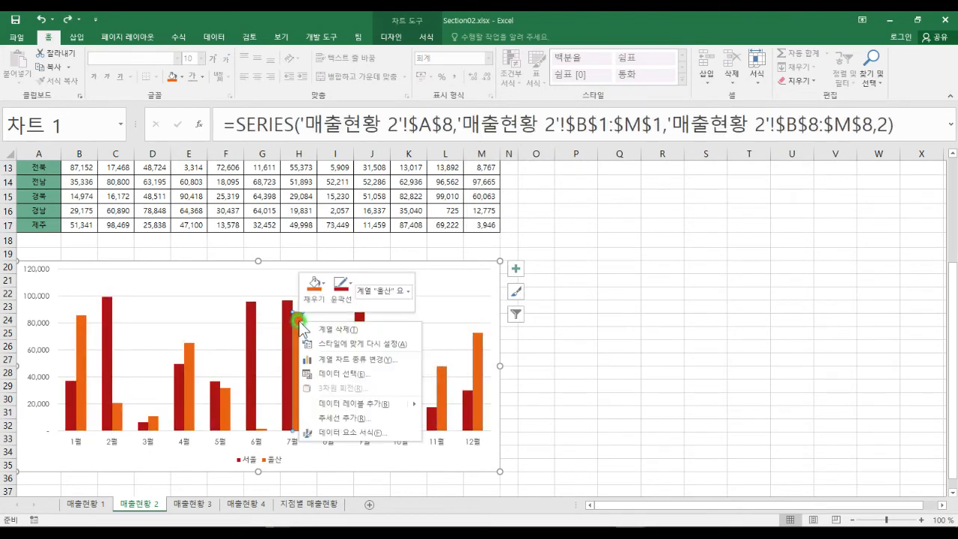
left_click(363, 361)
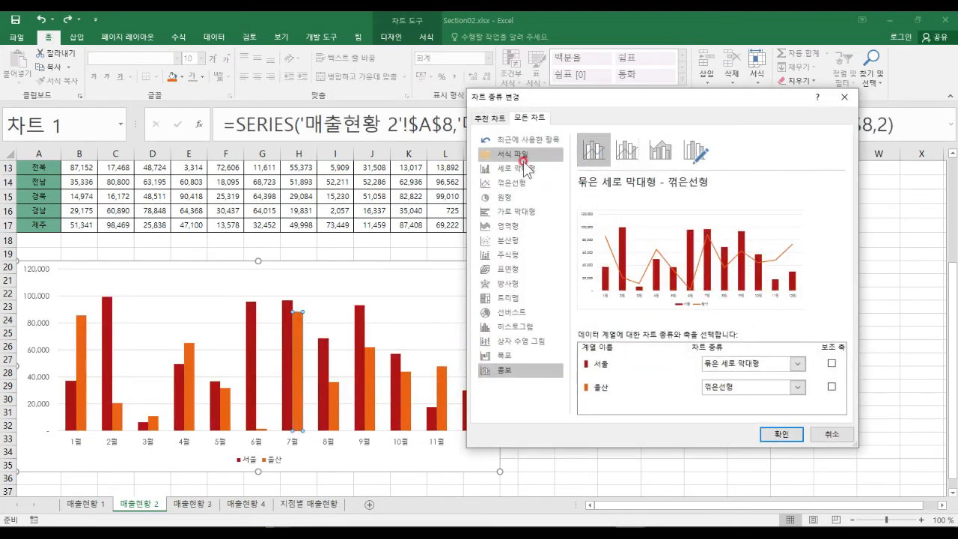
left_click(514, 183)
left_click(781, 433)
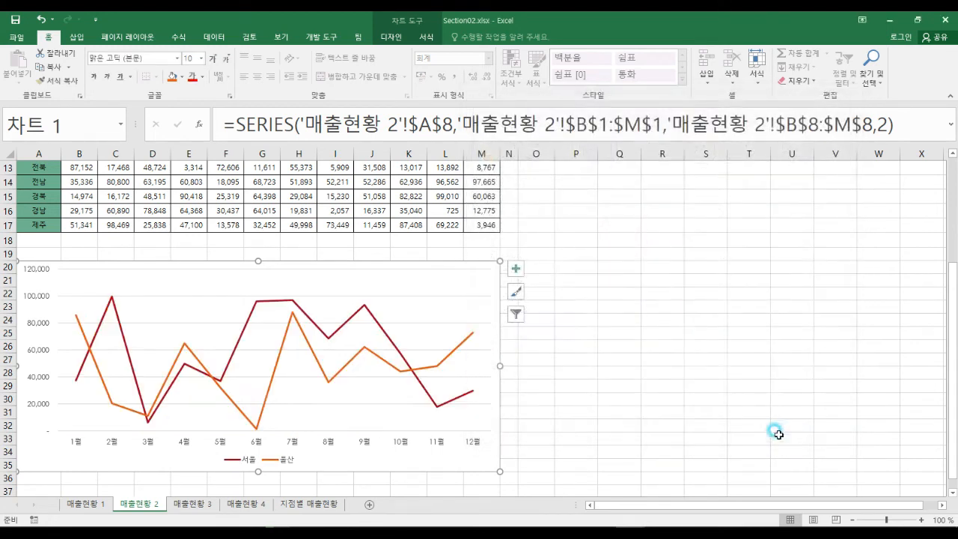
left_click(486, 265)
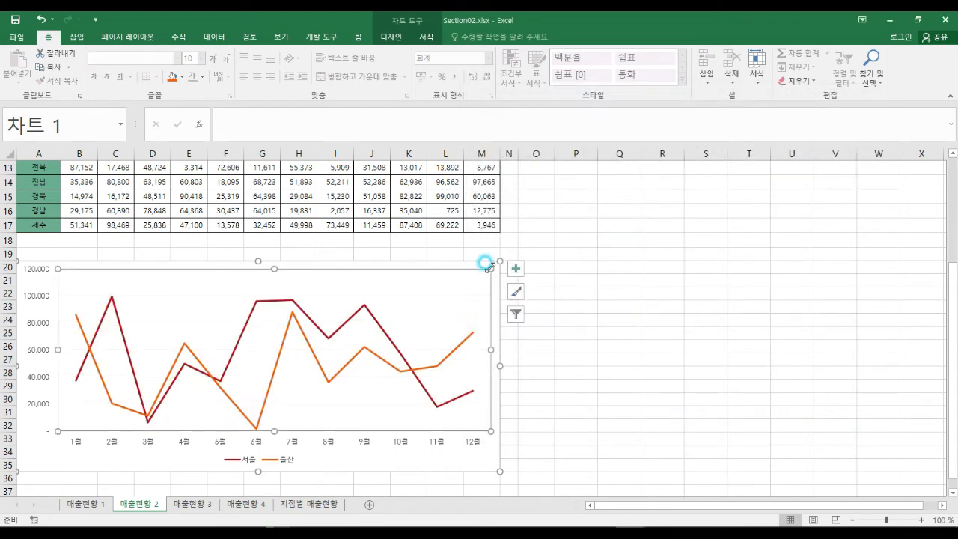
left_click(334, 454)
key("ctrl+z")
Try changing the series chart type to the 꺾은선형 category from the 울산 legend entry, and undo the change
left_click(276, 459)
left_click(277, 460)
right_click(276, 463)
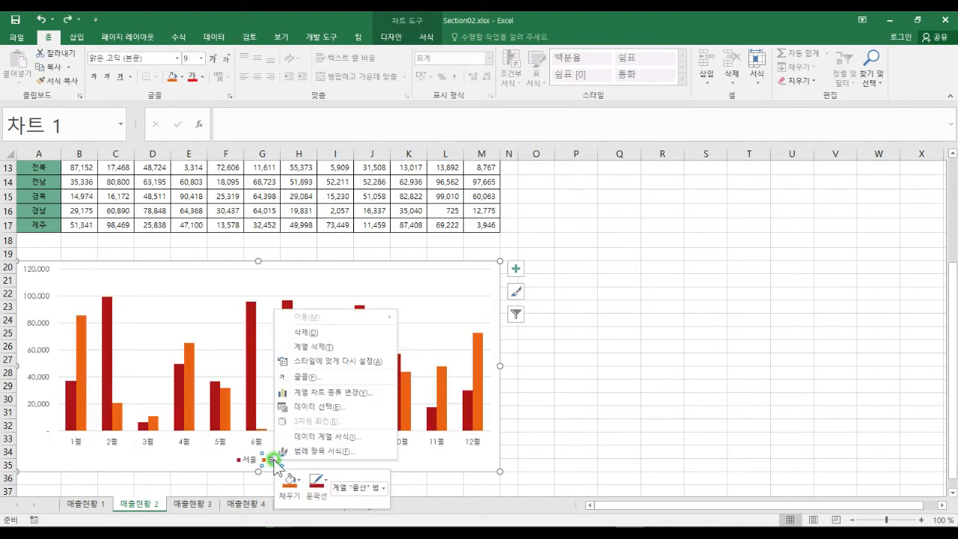
left_click(339, 395)
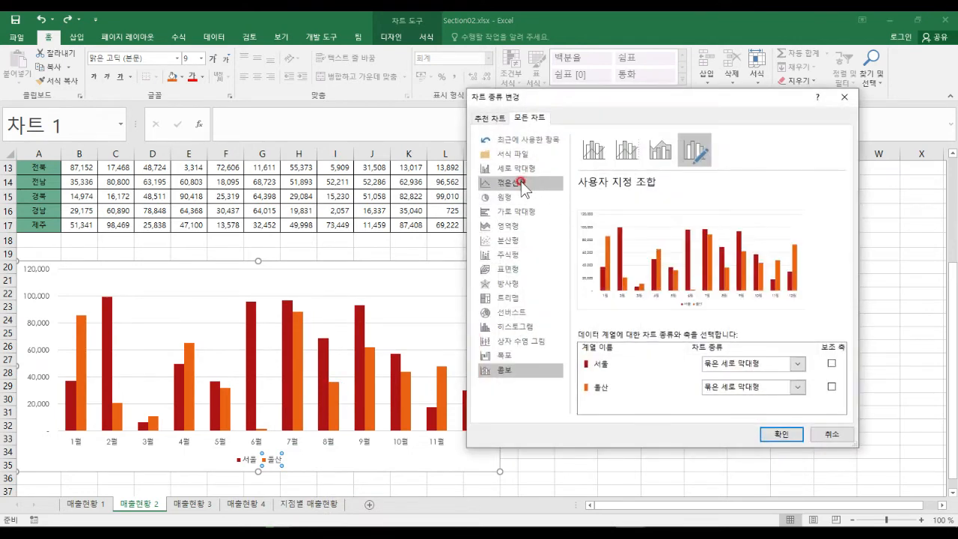
left_click(516, 183)
left_click(781, 435)
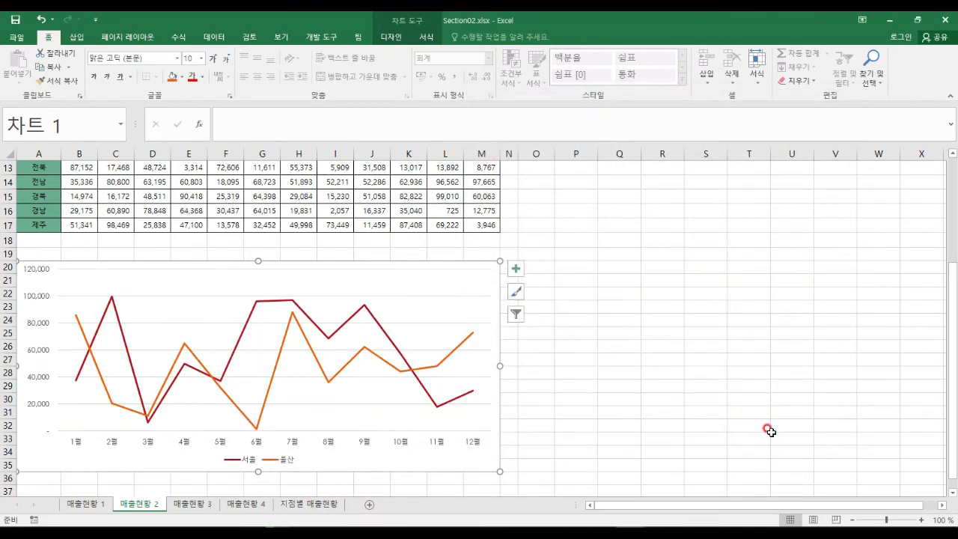
left_click(560, 407)
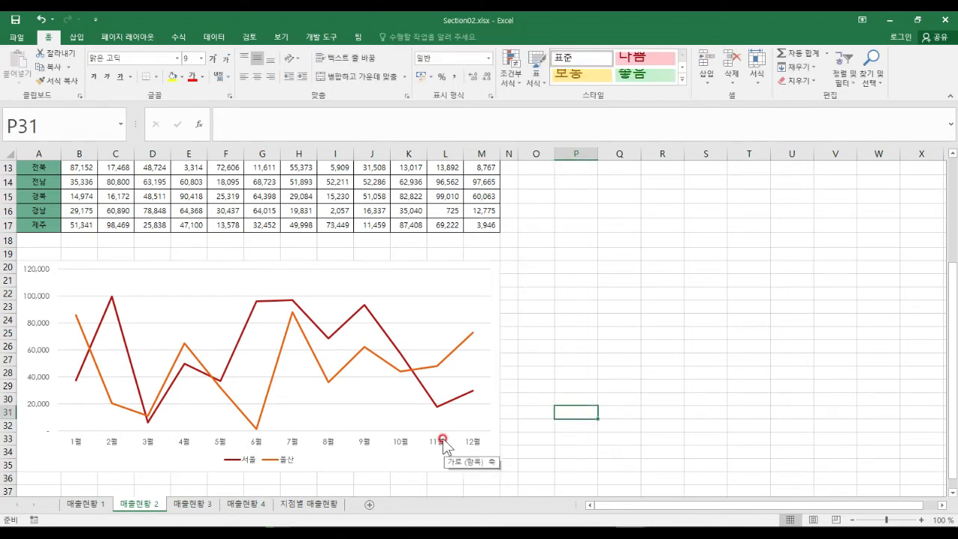
left_click(442, 440)
key("ctrl+z")
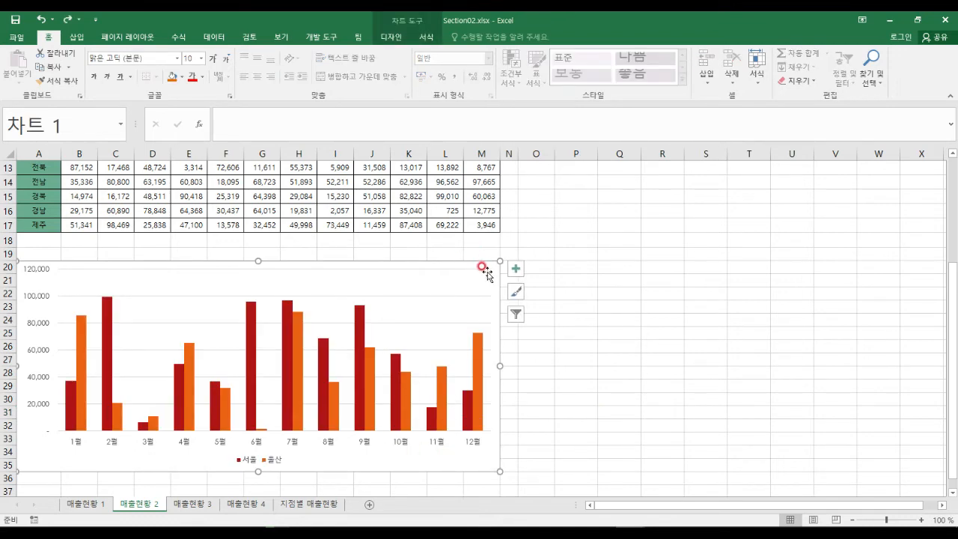
Change the 울산 series' own chart type to 꺾은선형 within the custom combo (콤보) settings and apply it
left_click(297, 325)
right_click(296, 325)
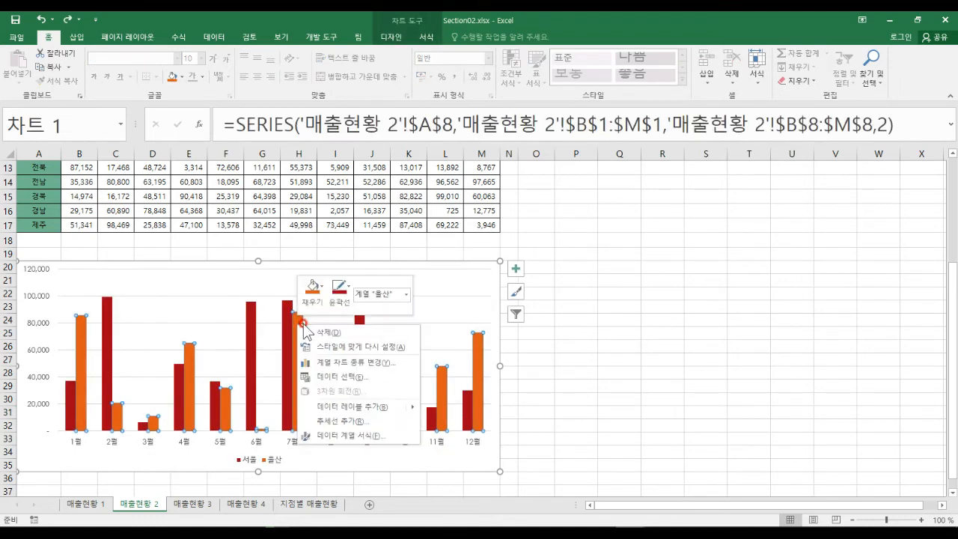
left_click(368, 365)
mouse_move(567, 324)
left_mouse_down()
mouse_move(725, 407)
mouse_move(857, 423)
left_mouse_up()
key("Escape")
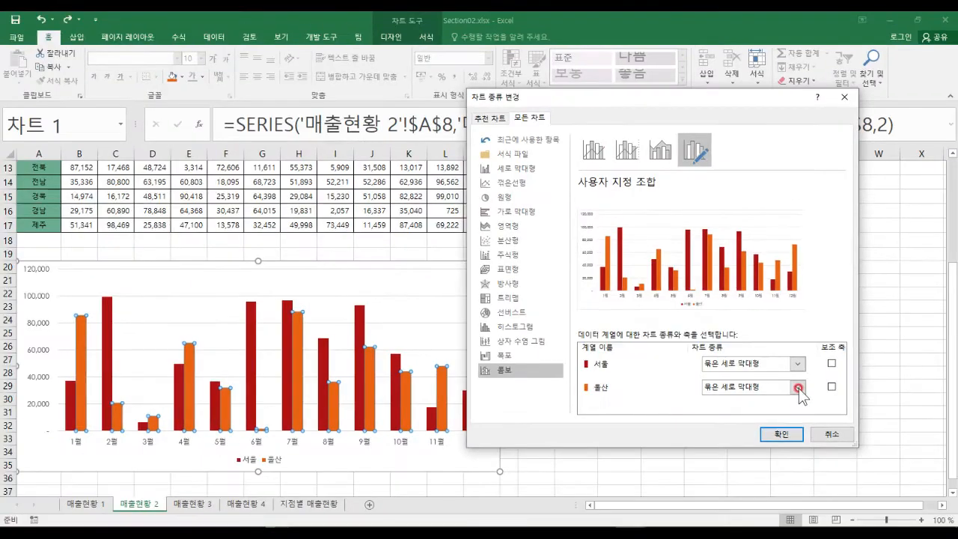
left_click(843, 375)
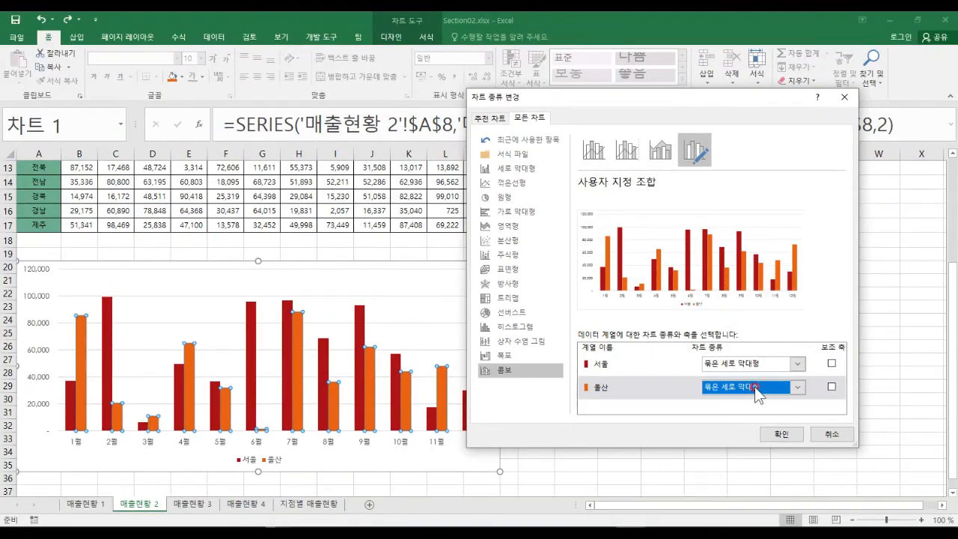
left_click(763, 388)
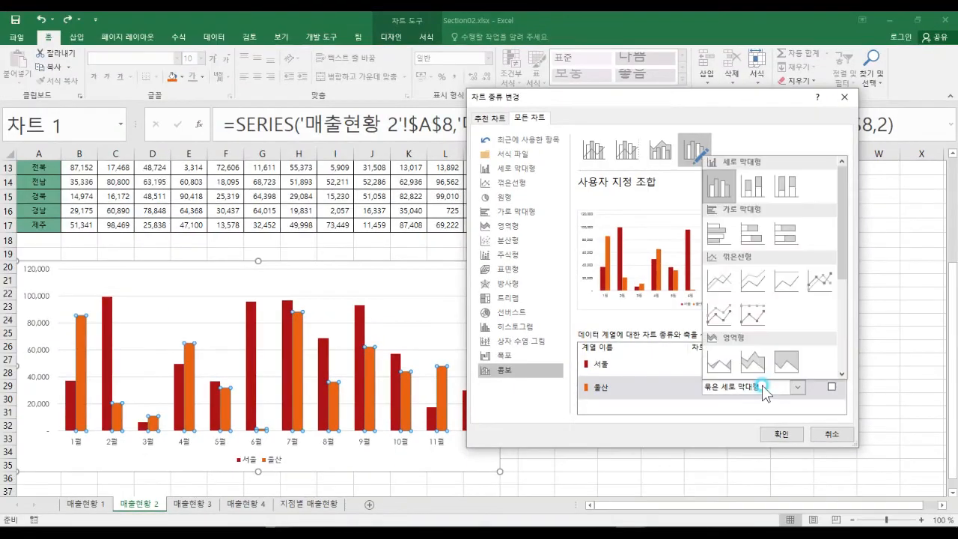
left_click(719, 281)
left_click(780, 435)
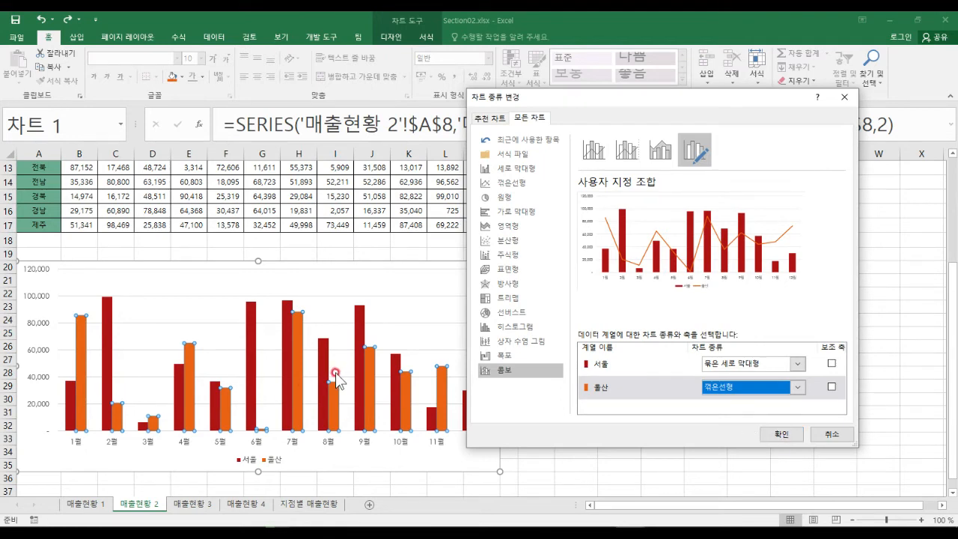
left_click_drag(89, 345, 82, 382)
left_click_drag(110, 298, 112, 390)
left_click_drag(146, 298, 142, 397)
left_click_drag(181, 307, 186, 391)
left_click_drag(215, 324, 214, 394)
left_click_drag(246, 319, 249, 410)
mouse_move(279, 339)
left_mouse_down()
mouse_move(286, 412)
mouse_move(315, 394)
left_mouse_up()
left_click_drag(348, 343, 356, 413)
left_click_drag(406, 339, 406, 424)
left_click_drag(436, 349, 424, 421)
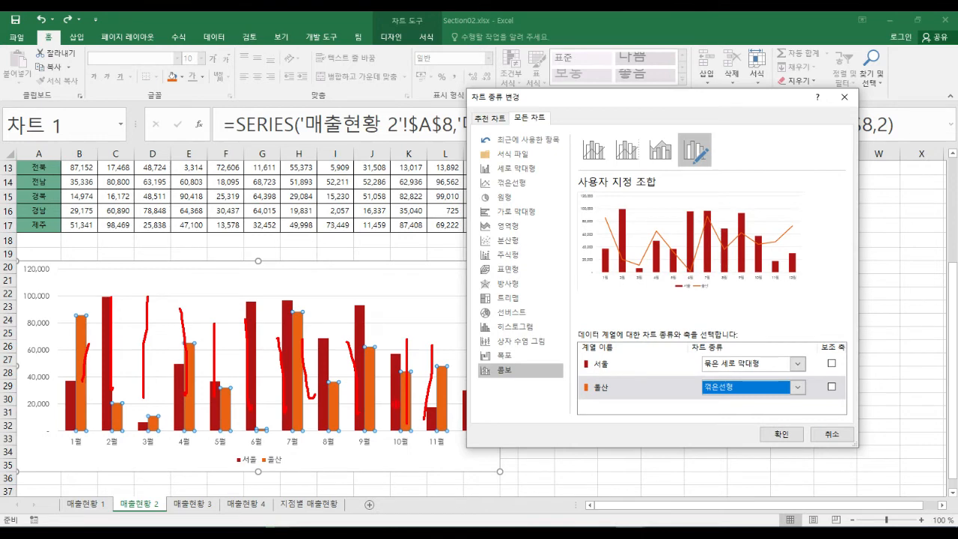
left_click_drag(563, 290, 861, 430)
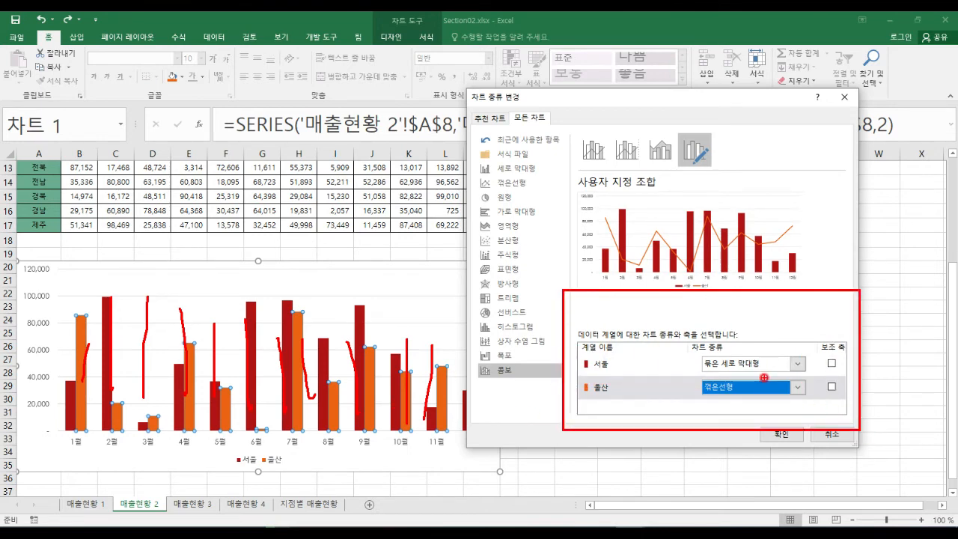
key("Escape")
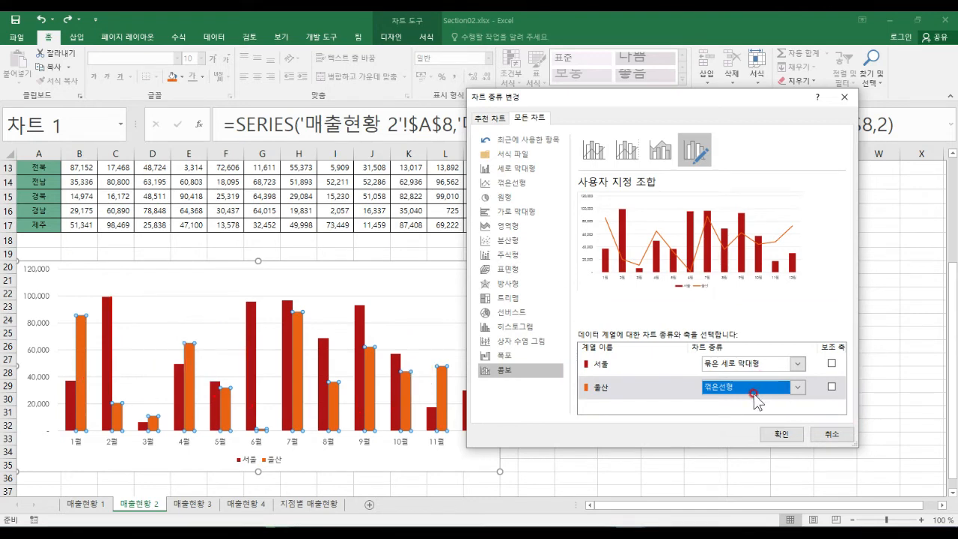
left_click(781, 433)
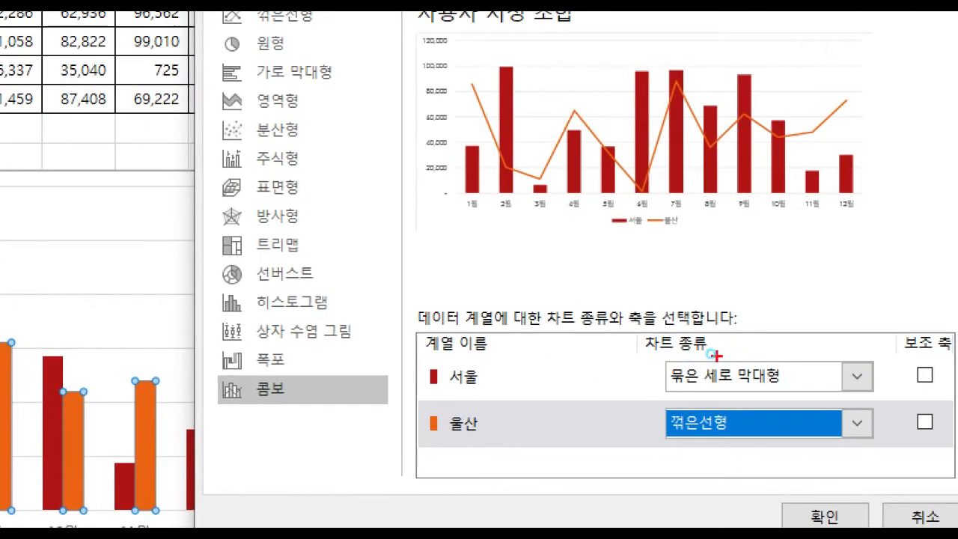
left_click_drag(576, 329, 904, 470)
left_click_drag(785, 304, 561, 461)
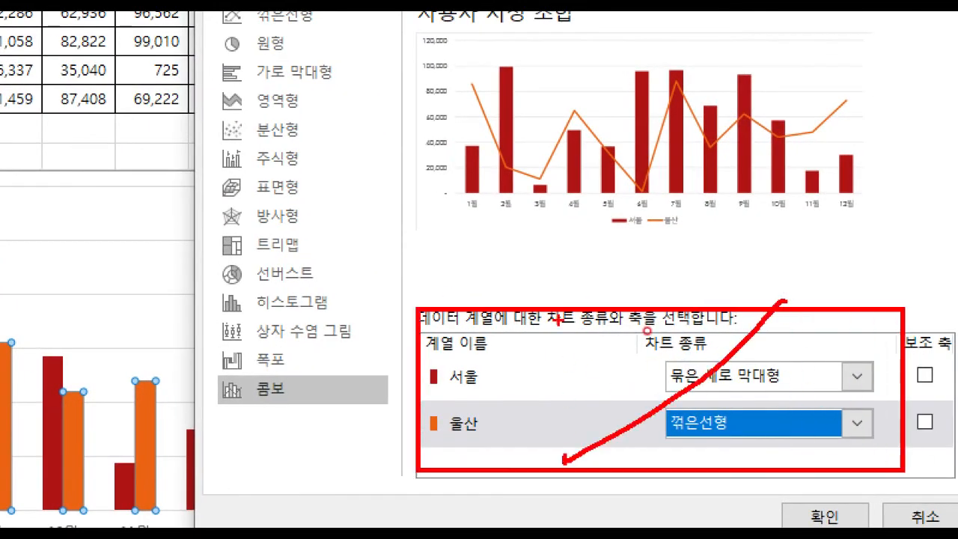
left_click_drag(558, 307, 730, 528)
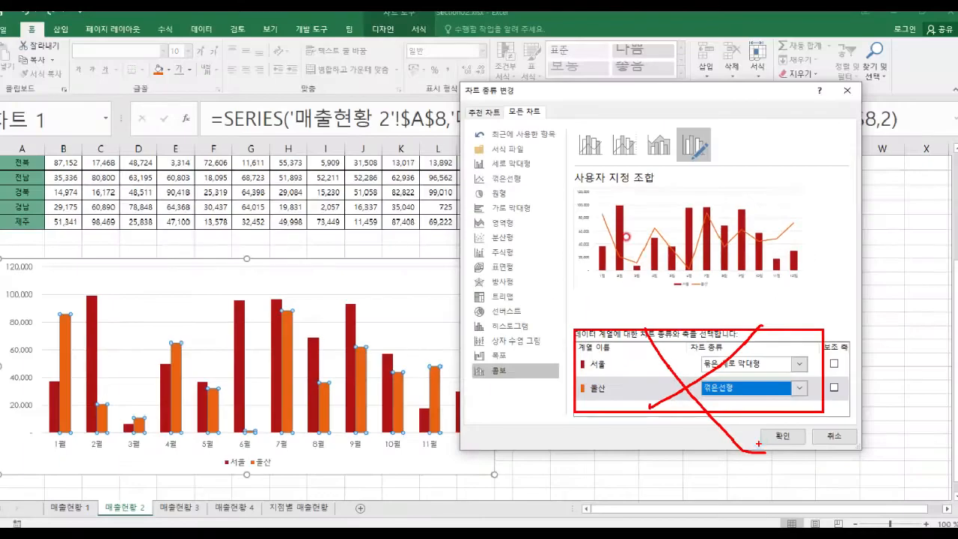
Switch the chart type from the 꺾은선형 category to the 묶은 세로 막대형 - 꺾은선형 combo (콤보) and apply it
left_click(286, 17)
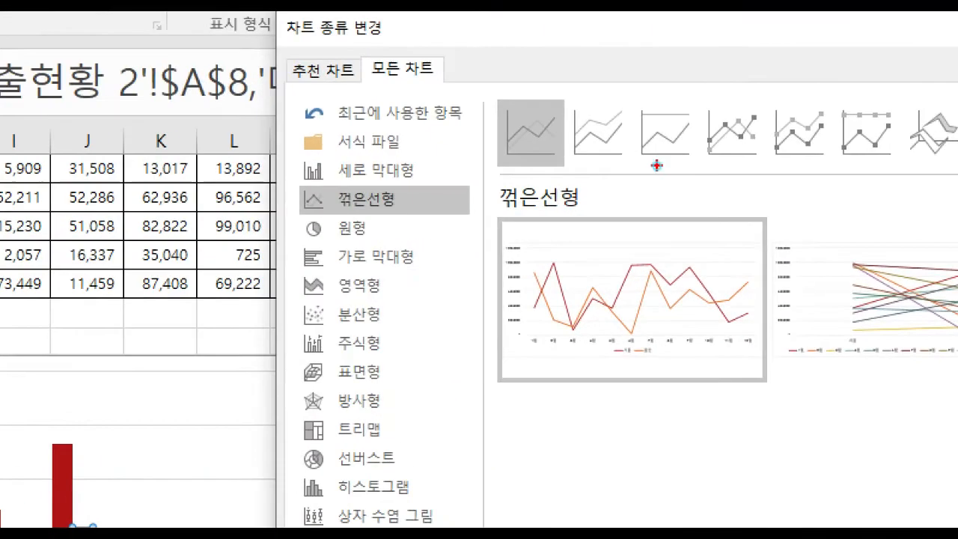
mouse_move(696, 213)
left_mouse_down()
mouse_move(615, 266)
mouse_move(696, 262)
left_mouse_up()
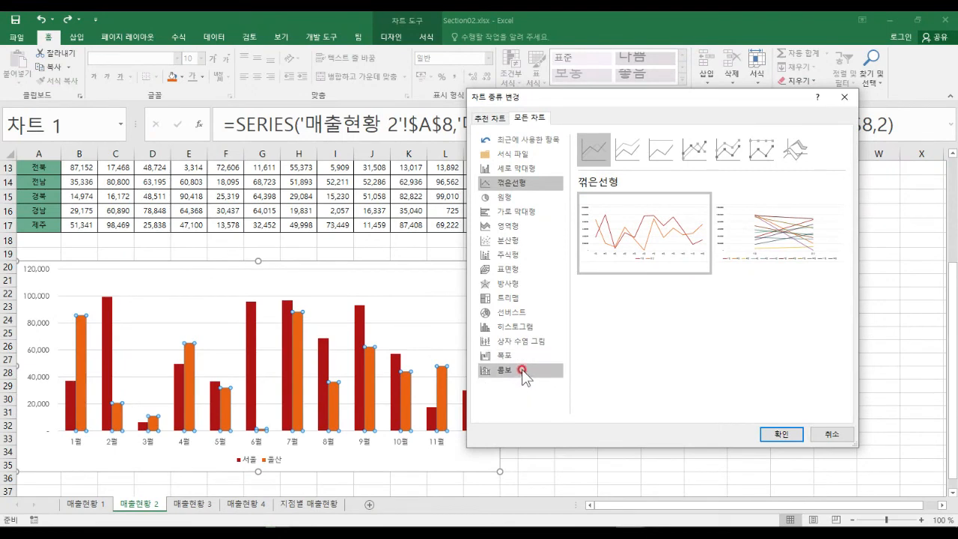
left_click(521, 371)
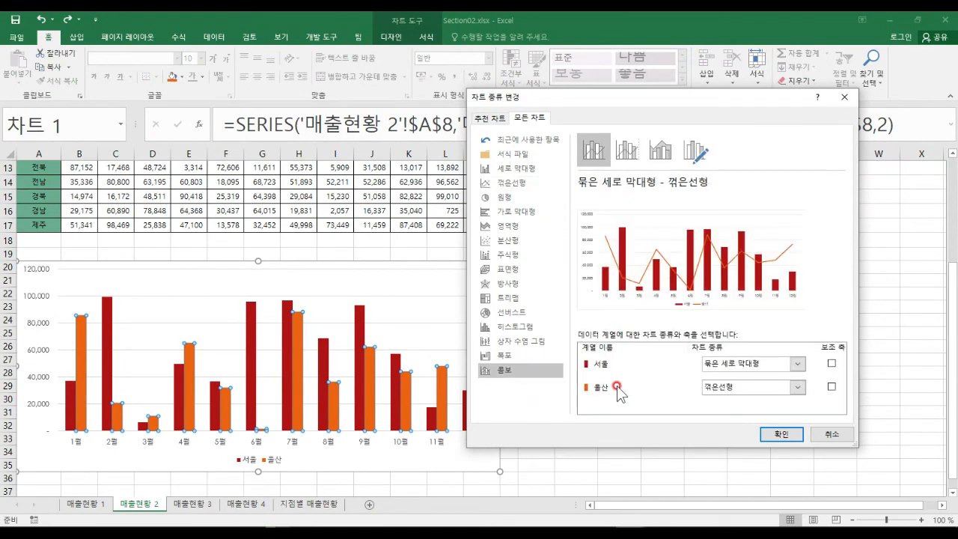
left_click(784, 436)
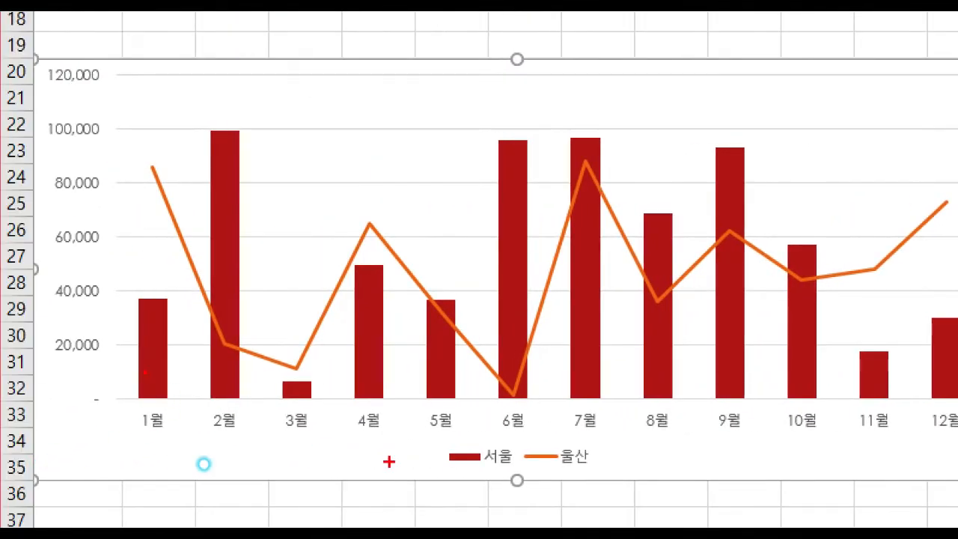
mouse_move(441, 442)
left_mouse_down()
mouse_move(504, 478)
mouse_move(518, 473)
left_mouse_up()
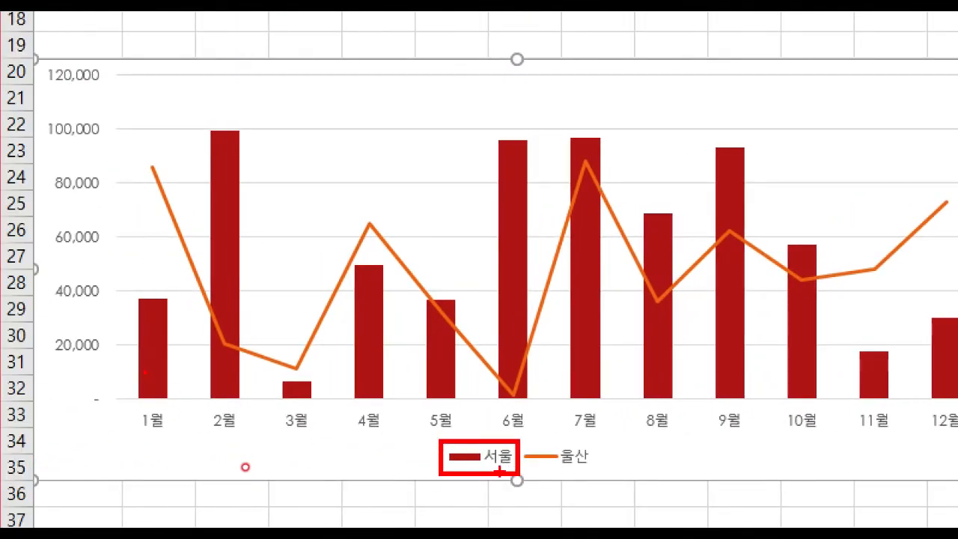
left_click_drag(522, 444, 597, 474)
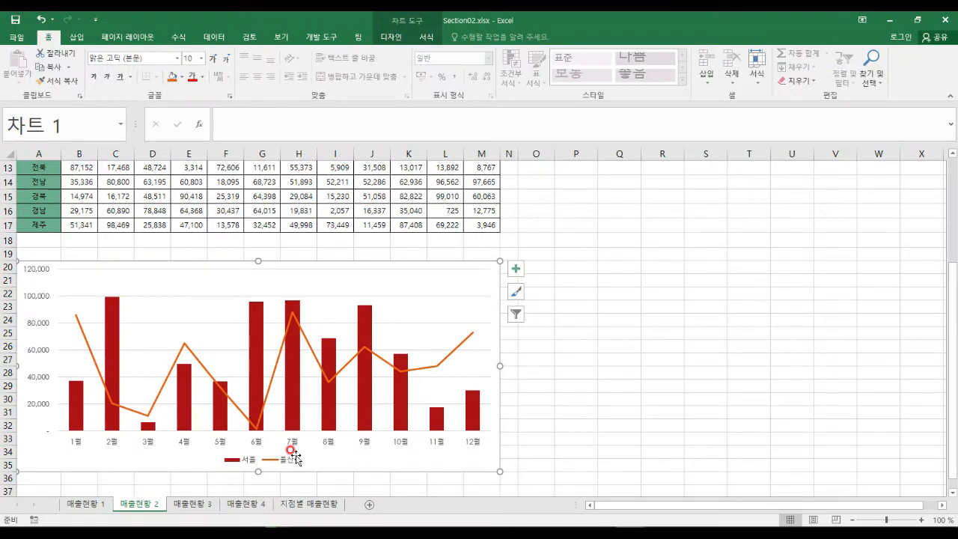
Try moving the legend by hand from below the month axis to the top of the chart, and undo the move
left_click(291, 457)
left_click(301, 457)
left_click(272, 459)
left_click_drag(271, 459, 275, 264)
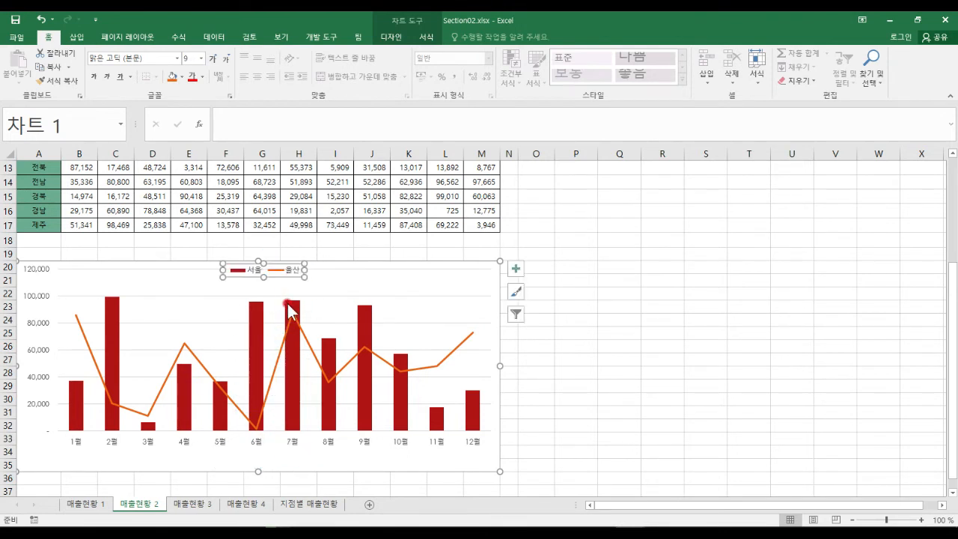
mouse_move(289, 311)
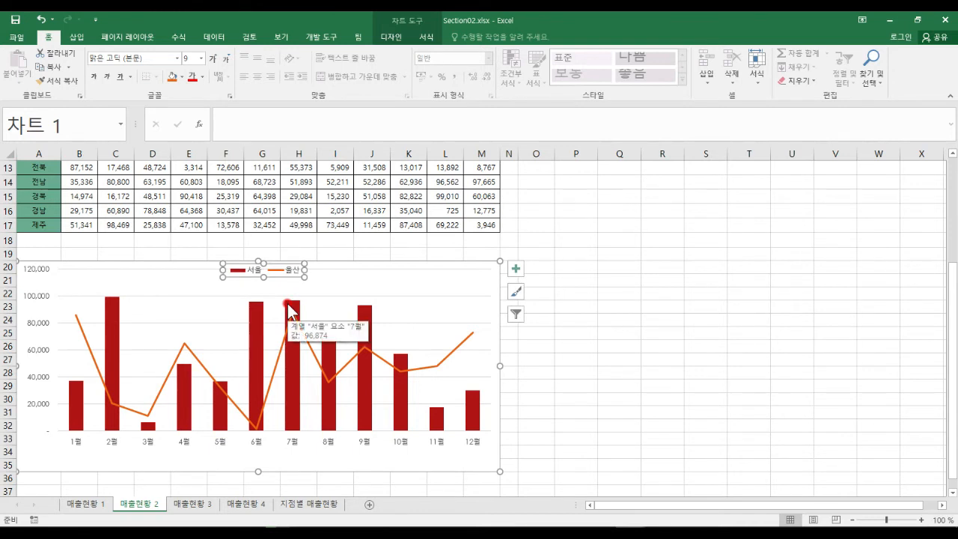
key("ctrl+z")
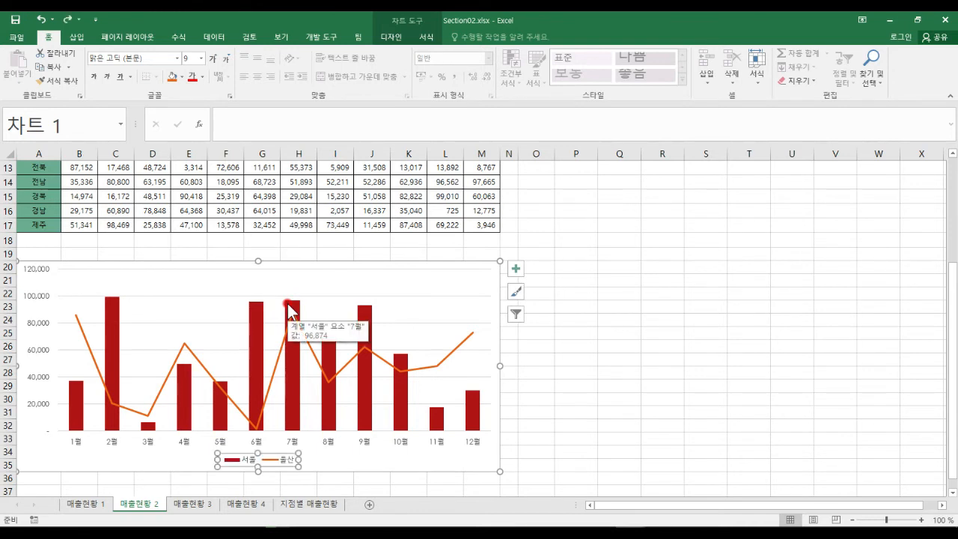
Set the chart's legend position to 위쪽 with the Add Chart Element command (차트 요소 추가)
left_click(492, 267)
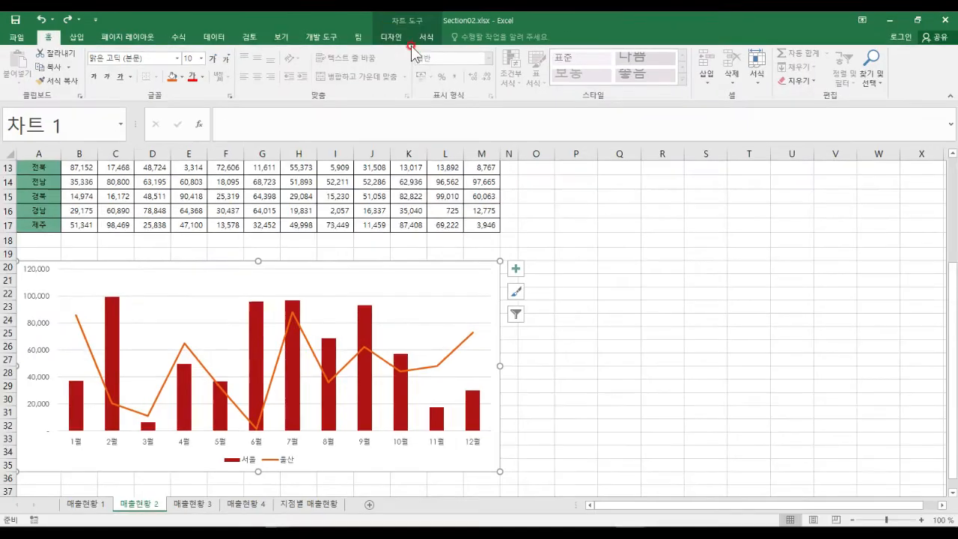
left_click(413, 66)
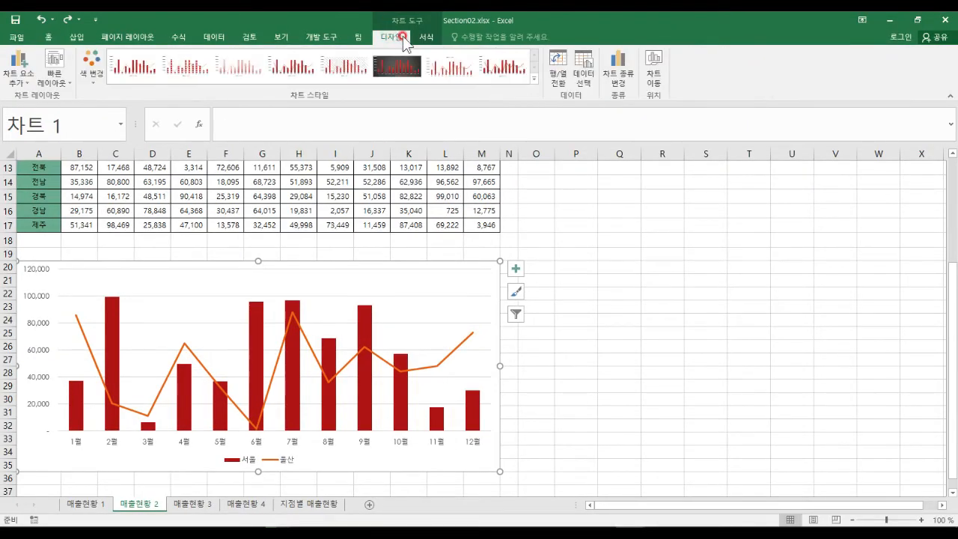
left_click(20, 78)
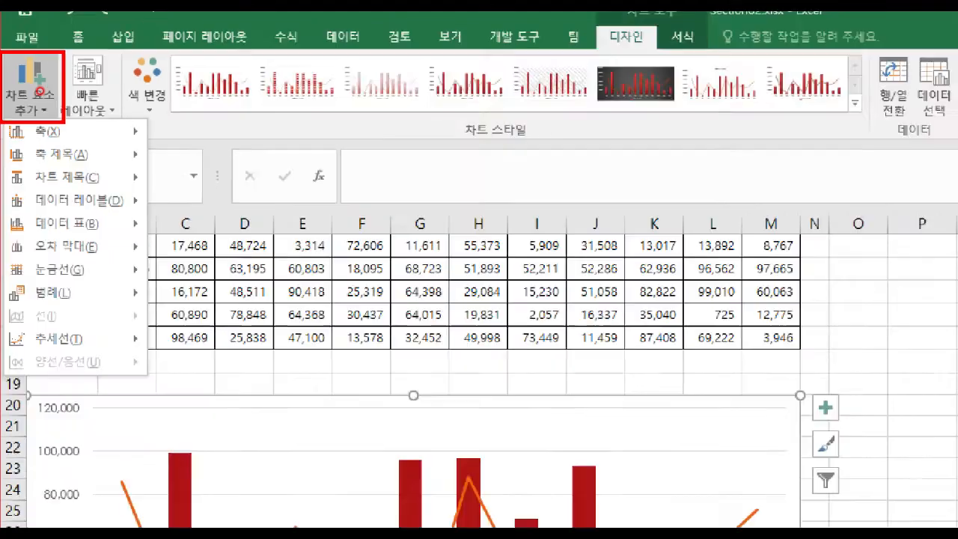
left_click(272, 479)
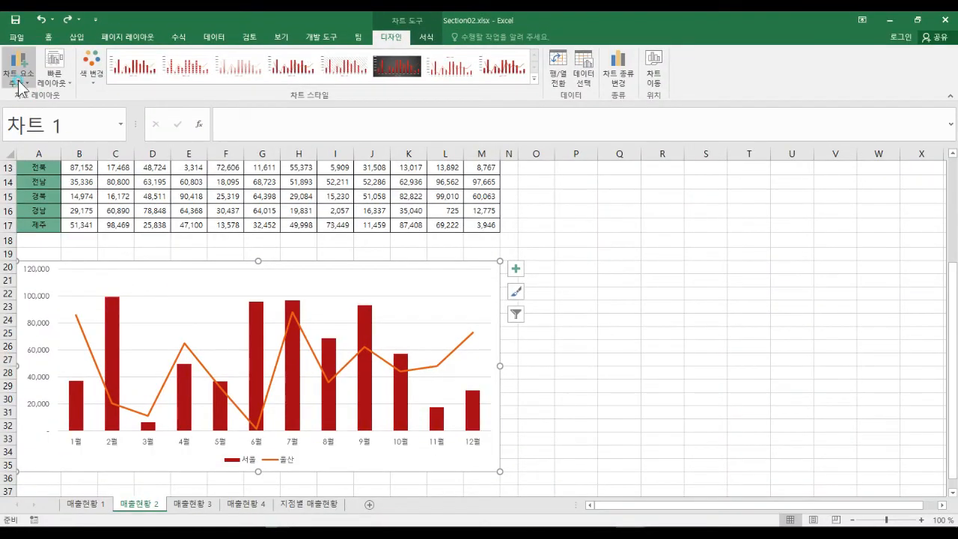
left_click(19, 79)
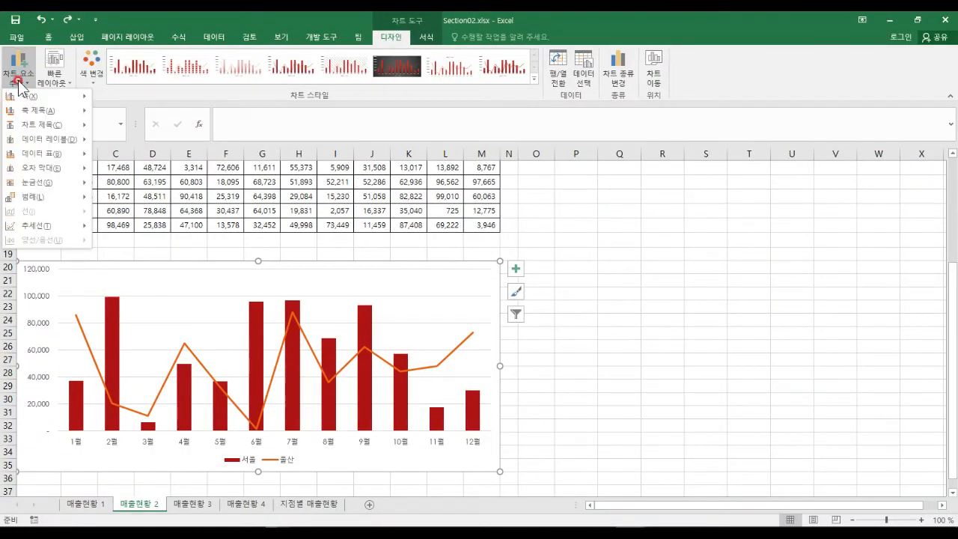
mouse_move(27, 198)
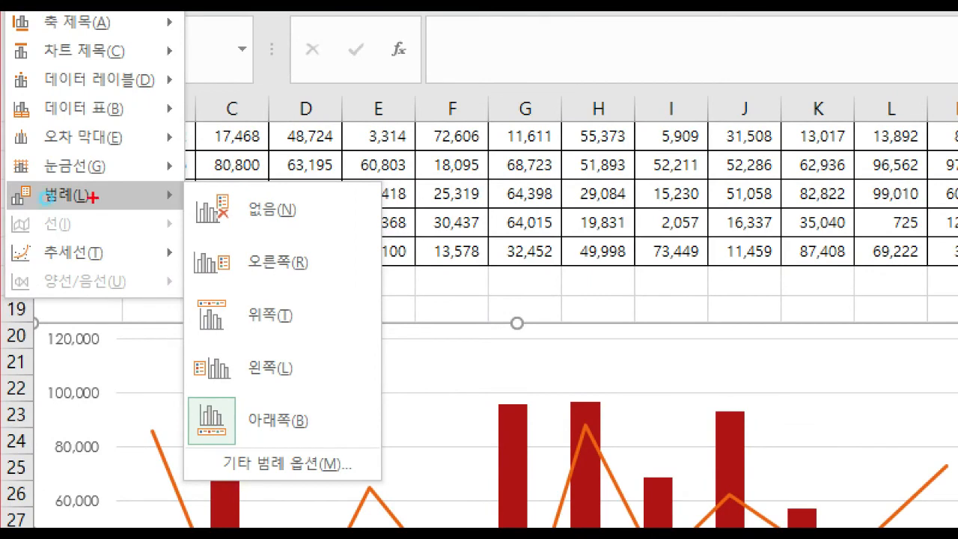
mouse_move(188, 290)
left_mouse_down()
mouse_move(217, 346)
mouse_move(307, 347)
left_mouse_up()
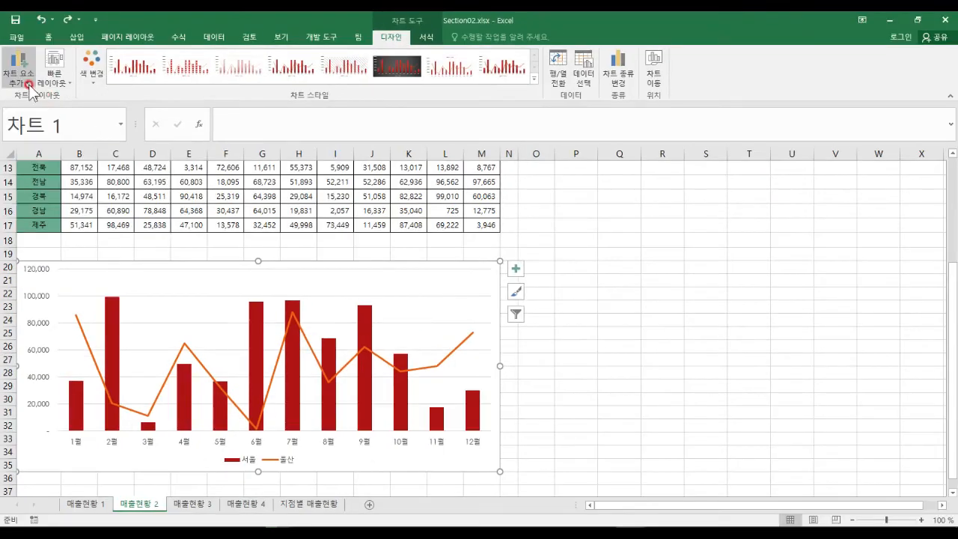
left_click(26, 79)
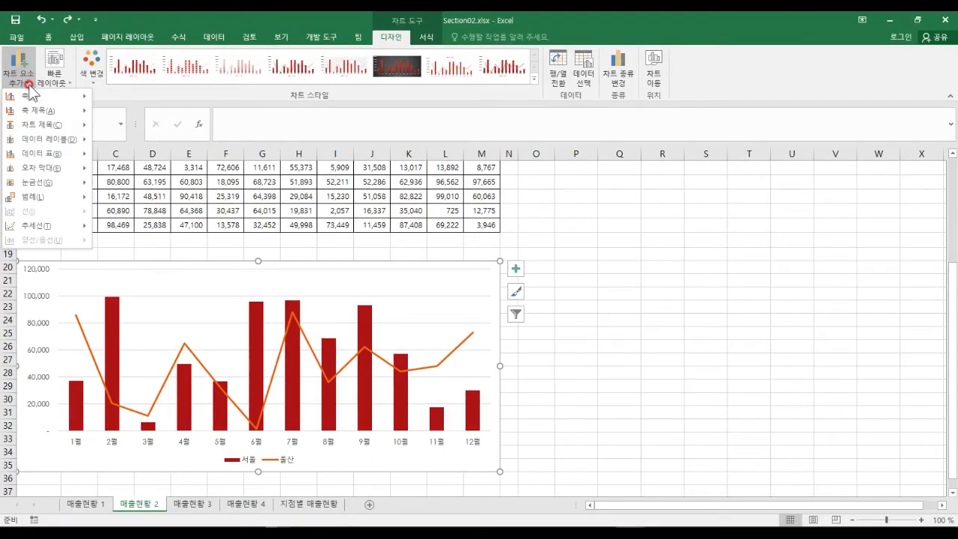
mouse_move(41, 197)
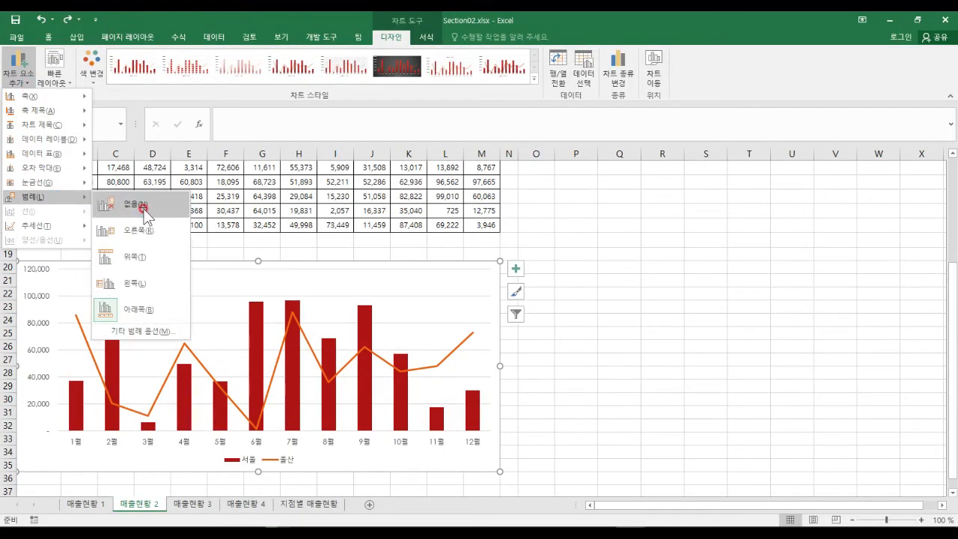
left_click(149, 255)
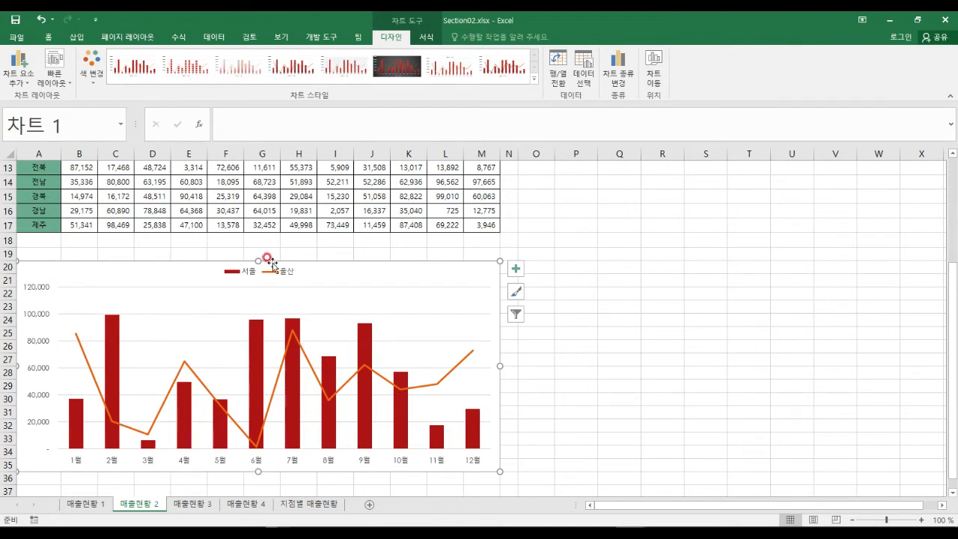
Undo the legend position change made with Add Chart Element
left_click_drag(45, 284, 480, 461)
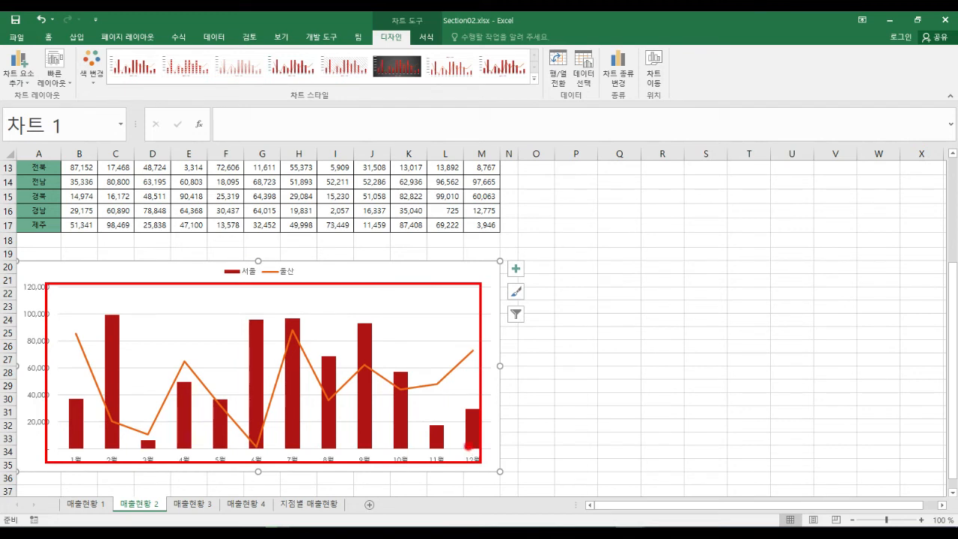
key("Escape")
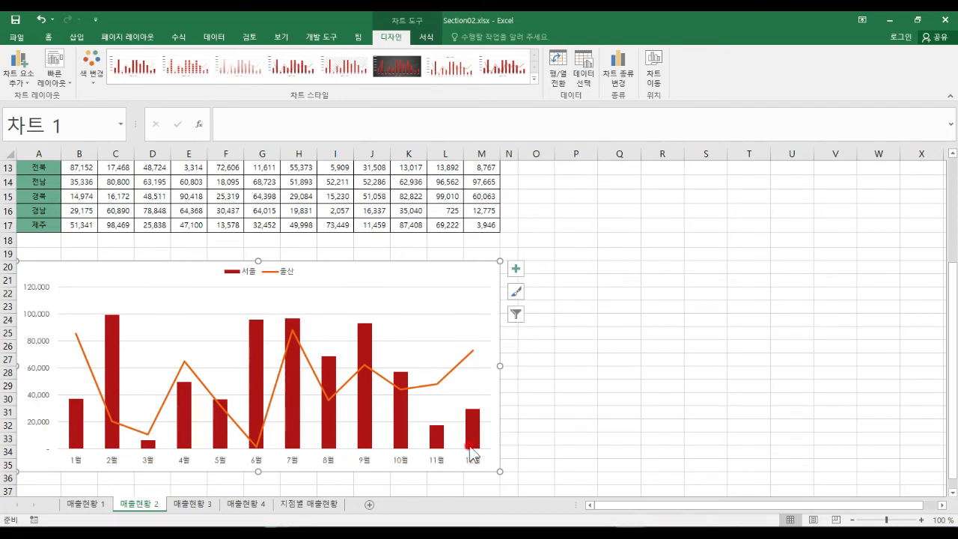
key("ctrl+z")
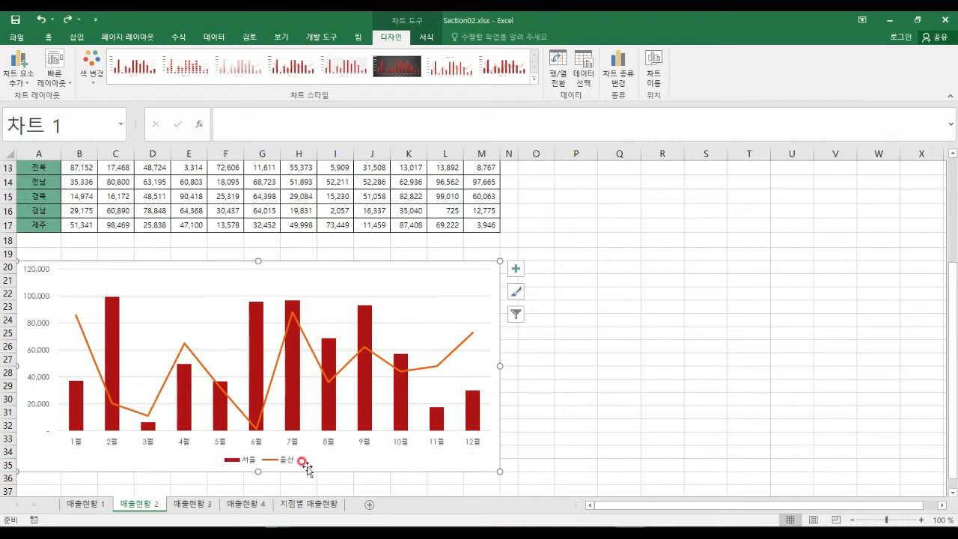
Move the legend by hand to the top centre of the chart and lower the plot area's upper edge to sit beneath it
left_click(265, 450)
left_click_drag(270, 451, 268, 262)
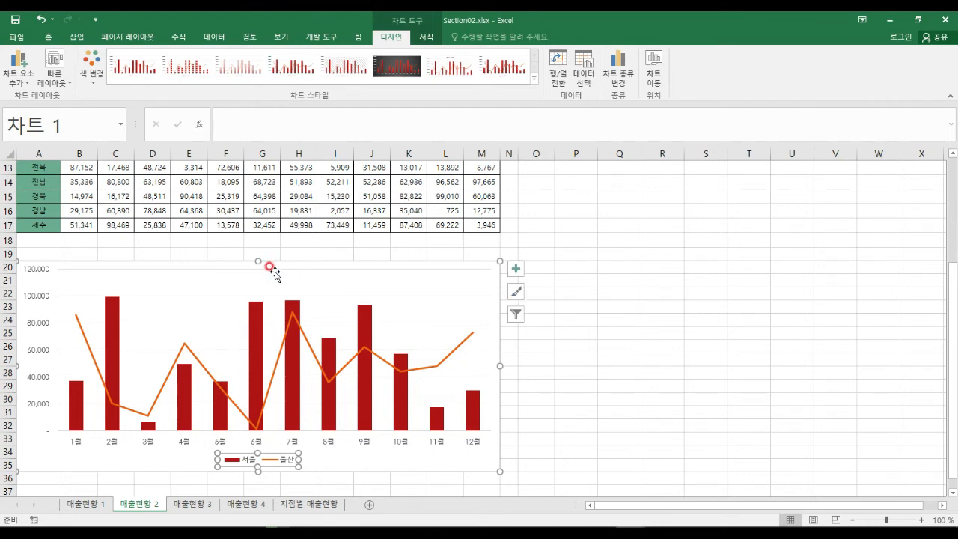
left_click(483, 281)
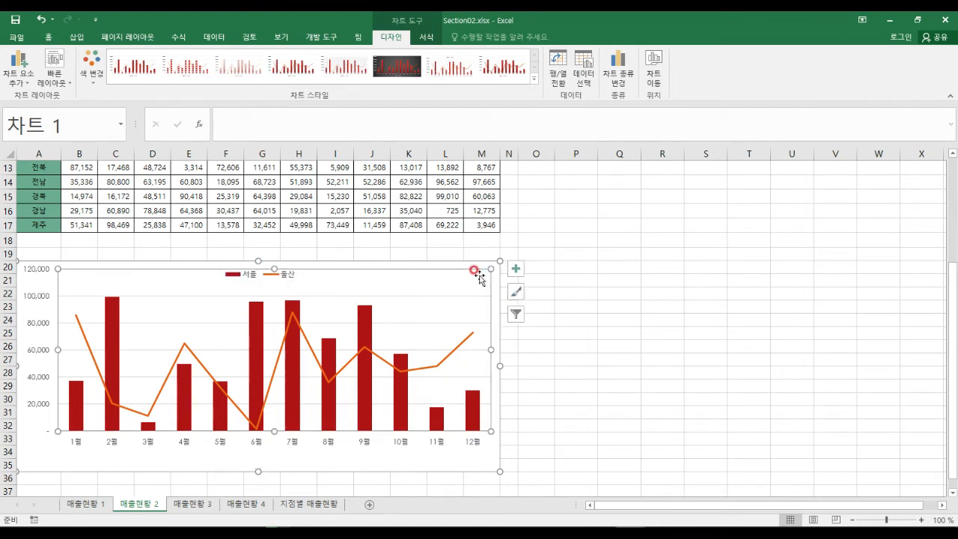
left_click(426, 268)
left_click_drag(430, 274, 431, 292)
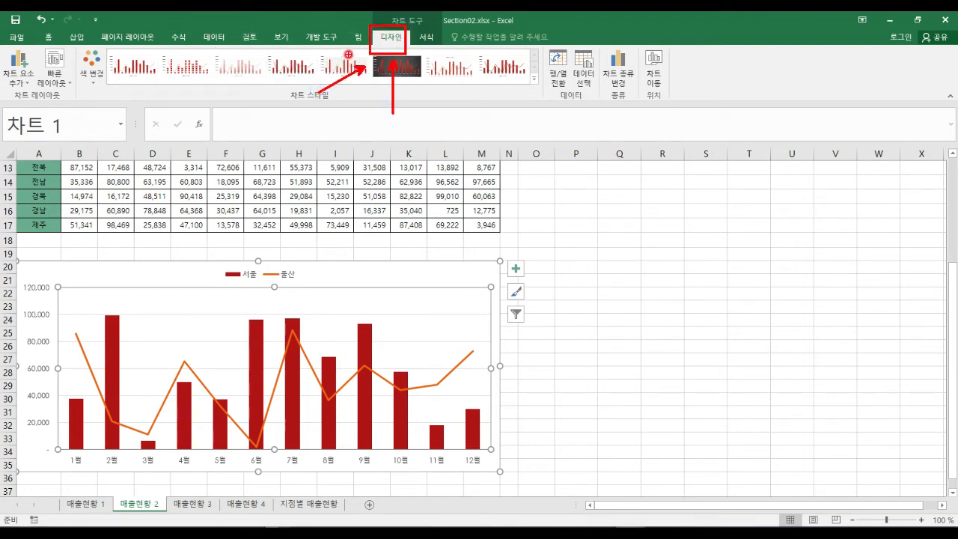
left_click_drag(43, 99, 48, 105)
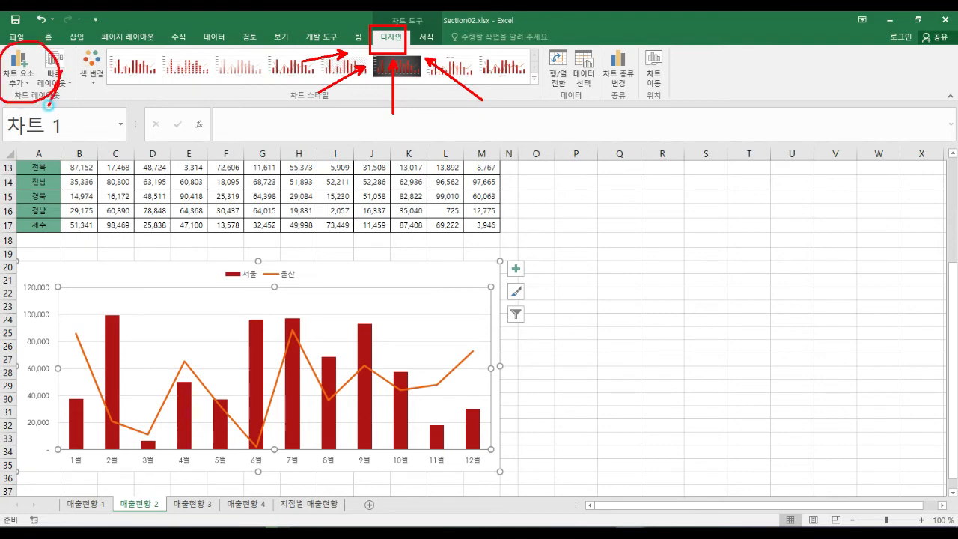
left_click(21, 77)
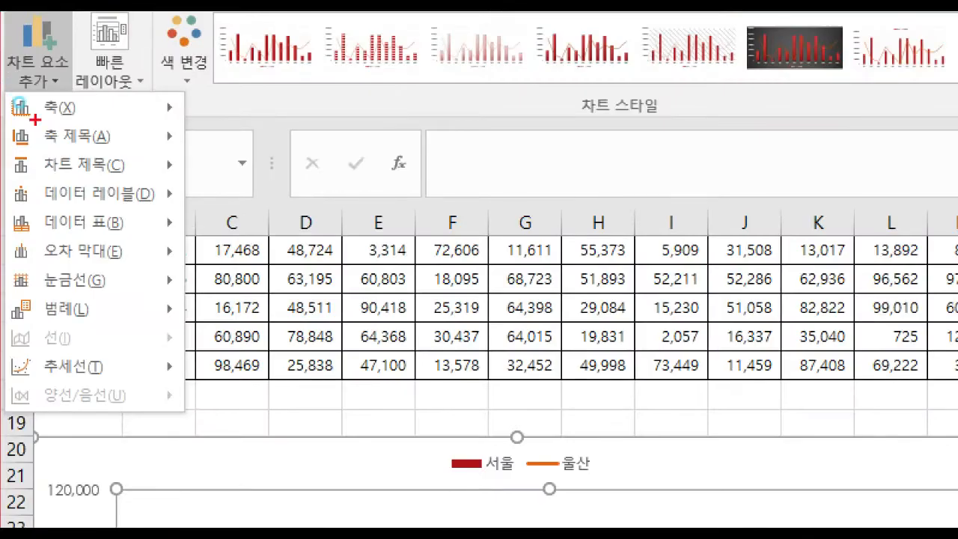
mouse_move(29, 92)
left_mouse_down()
mouse_move(4, 92)
mouse_move(23, 291)
left_mouse_up()
left_click_drag(30, 341, 35, 355)
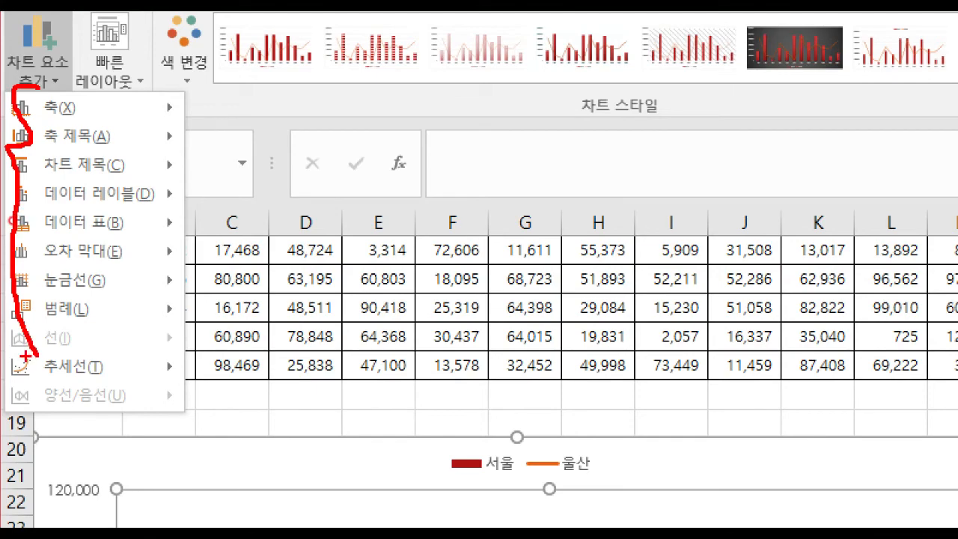
key("Escape")
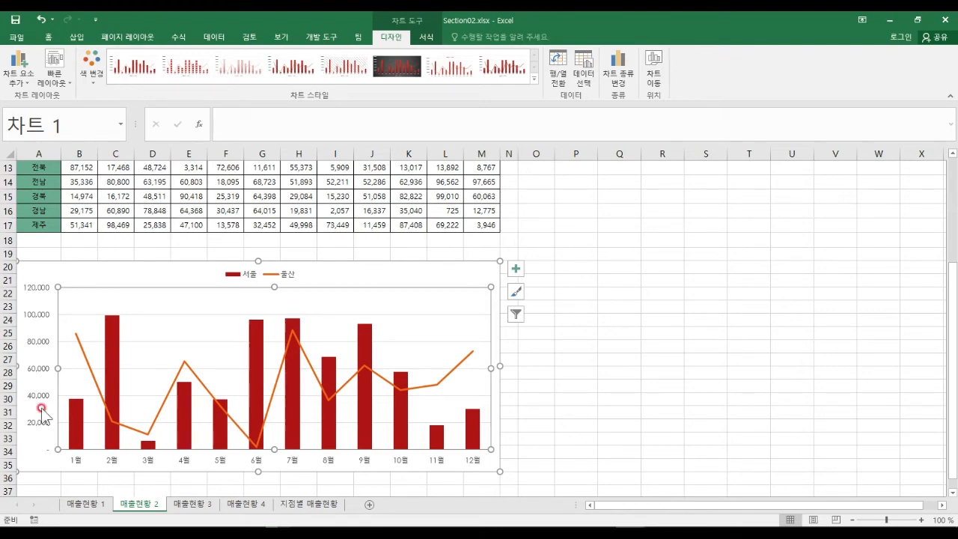
Switch to the 매출현황 3 sheet and bring its whole 서울 and 울산 combo chart into view
left_click(204, 505)
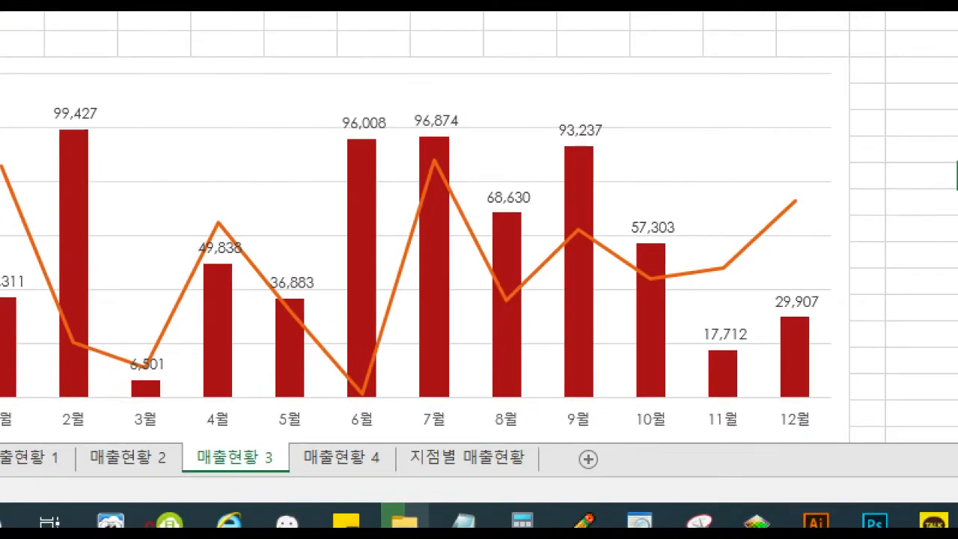
mouse_move(167, 492)
left_mouse_down()
mouse_move(187, 517)
mouse_move(221, 517)
left_mouse_up()
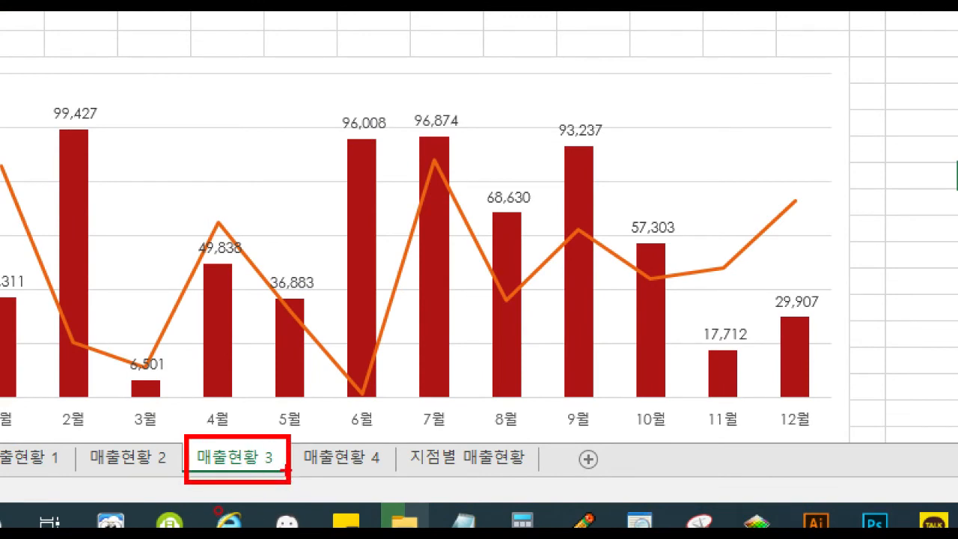
key("Escape")
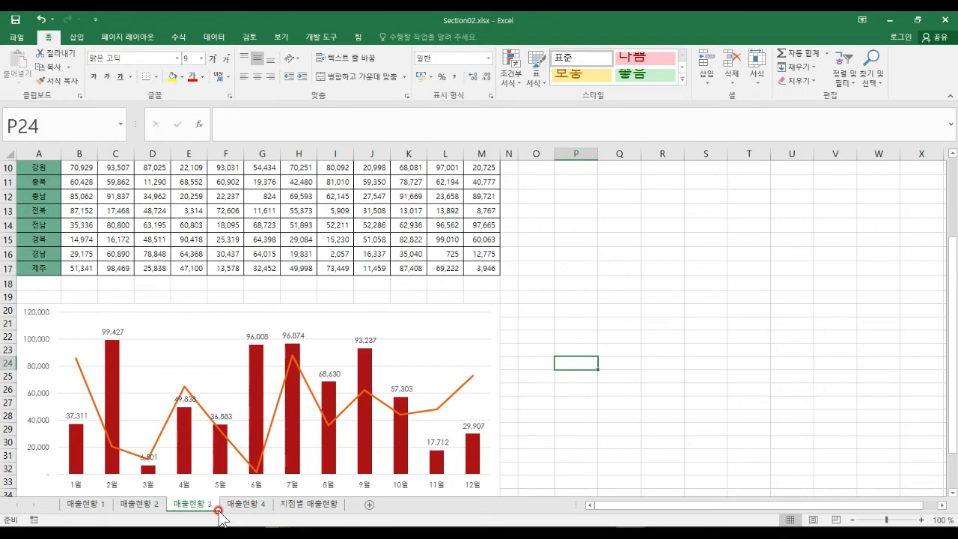
left_click(579, 297)
scroll(584, 299, "down", 1)
scroll(584, 300, "down", 1)
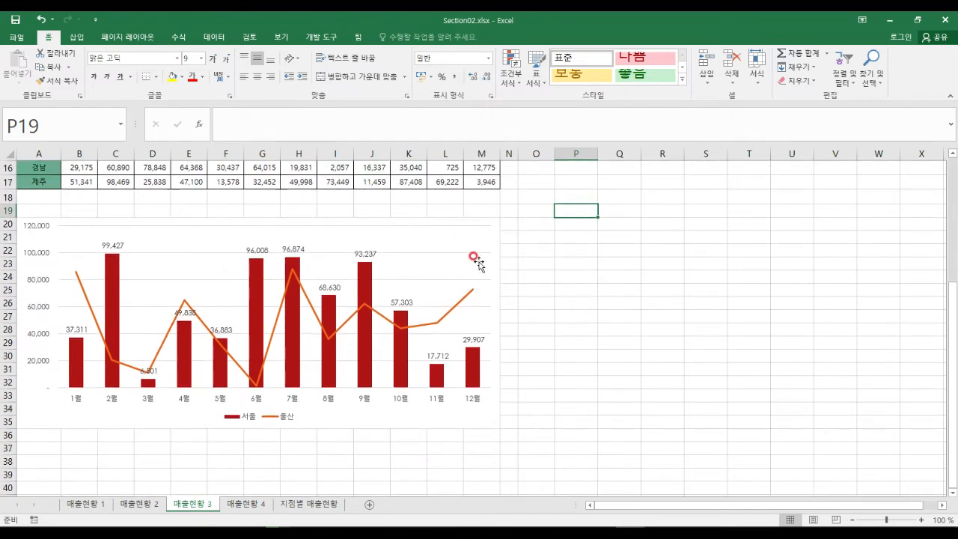
Examine the extent of the inner plot area compared with the surrounding chart area of the combo chart
left_click(455, 236)
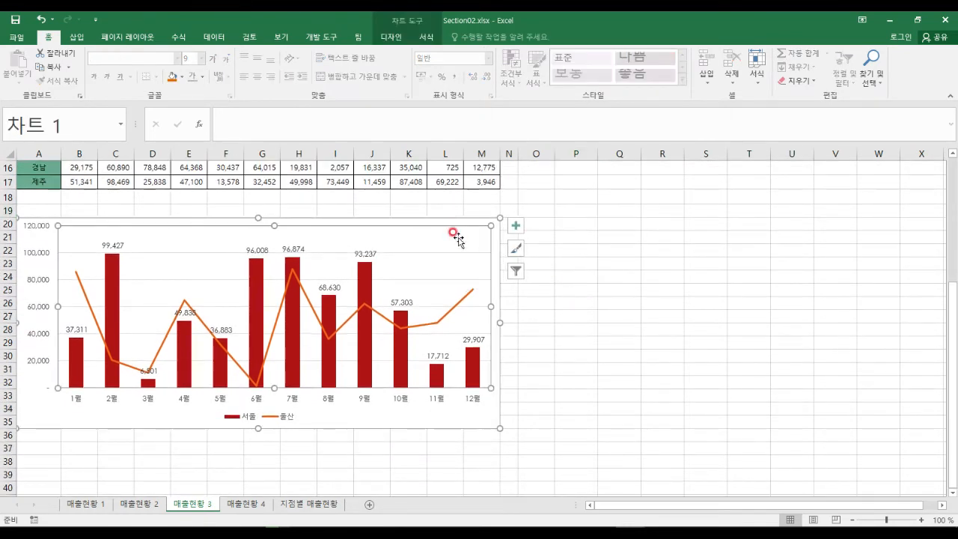
left_click(479, 218)
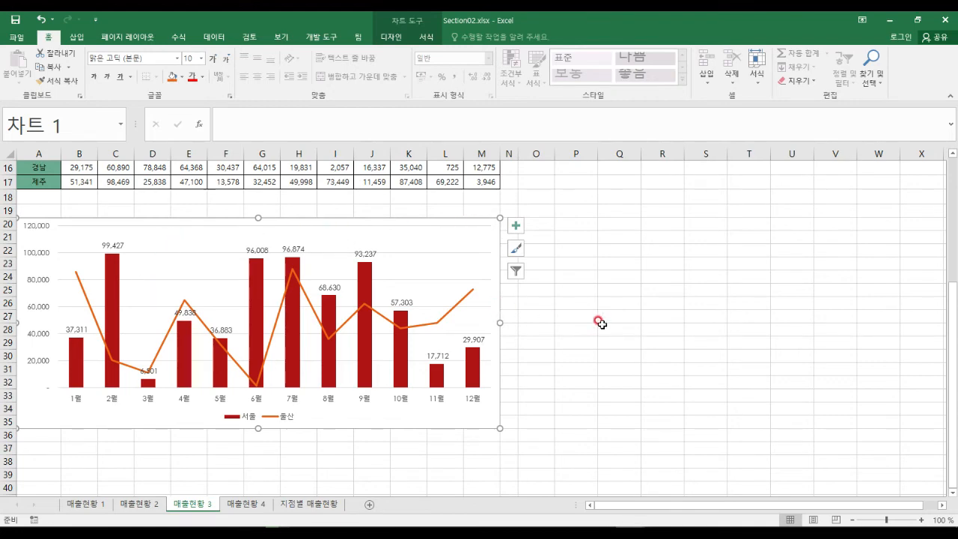
left_click(601, 323)
left_click(492, 245)
scroll(175, 322, "up", 3, "ctrl")
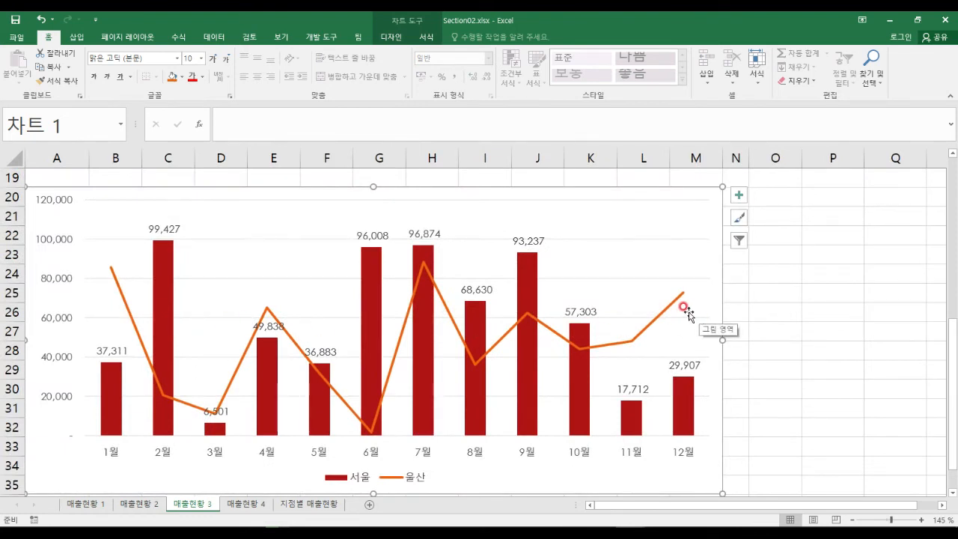
left_click(677, 229)
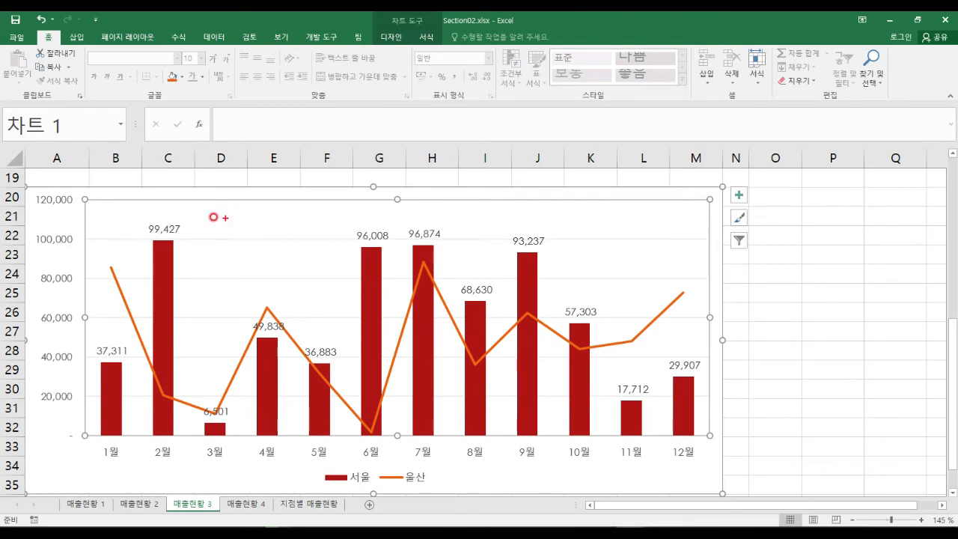
left_click_drag(84, 200, 710, 433)
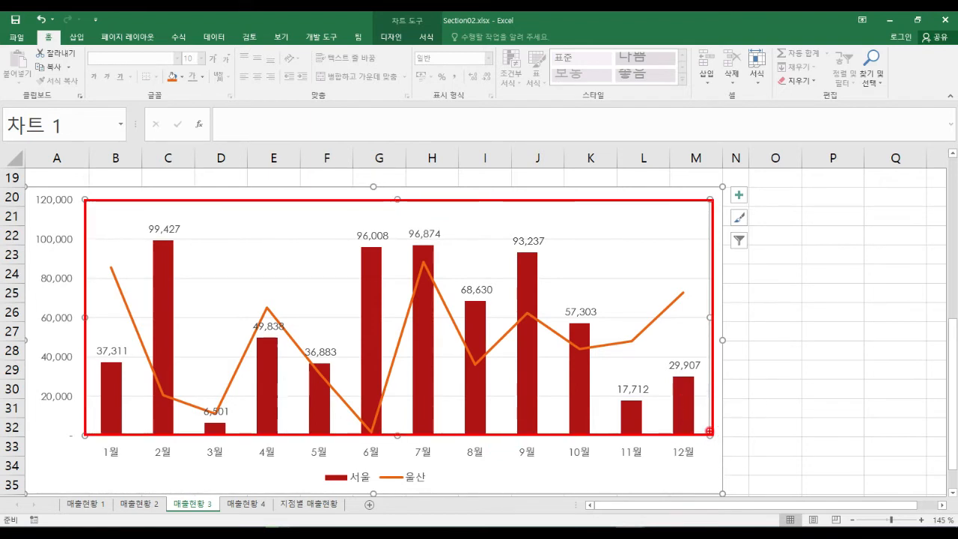
left_click_drag(28, 188, 721, 493)
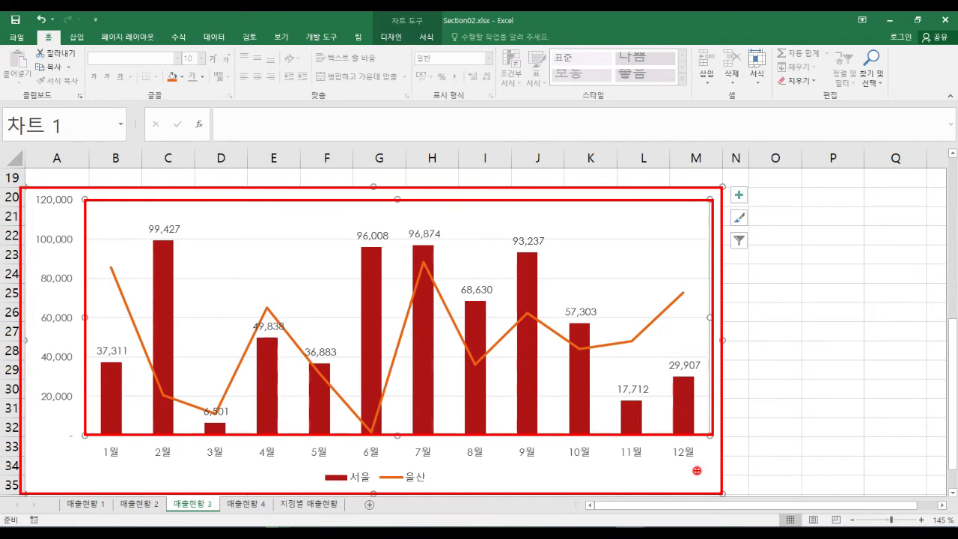
key("Escape")
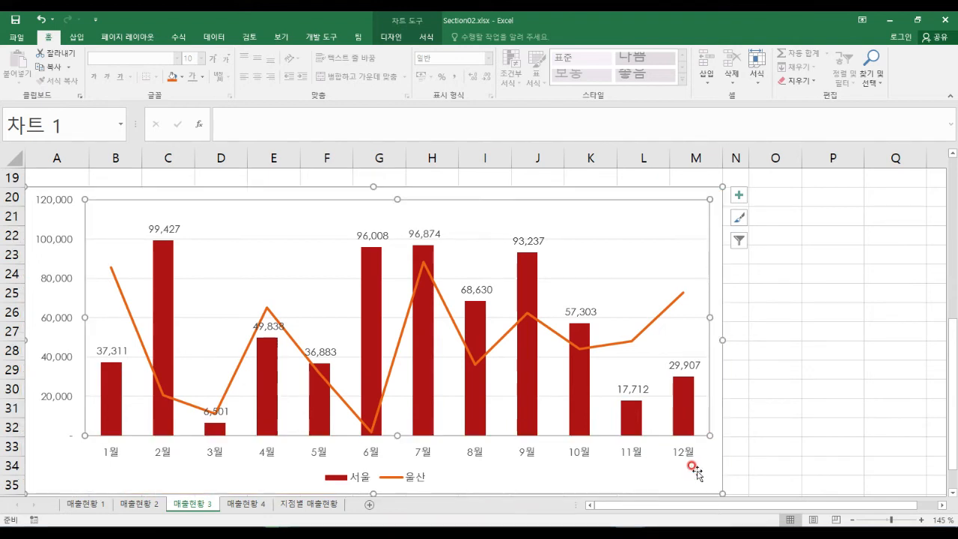
right_click(652, 254)
key("ctrl+1")
left_click(680, 348)
mouse_move(636, 330)
left_mouse_down()
mouse_move(648, 371)
mouse_move(772, 375)
left_mouse_up()
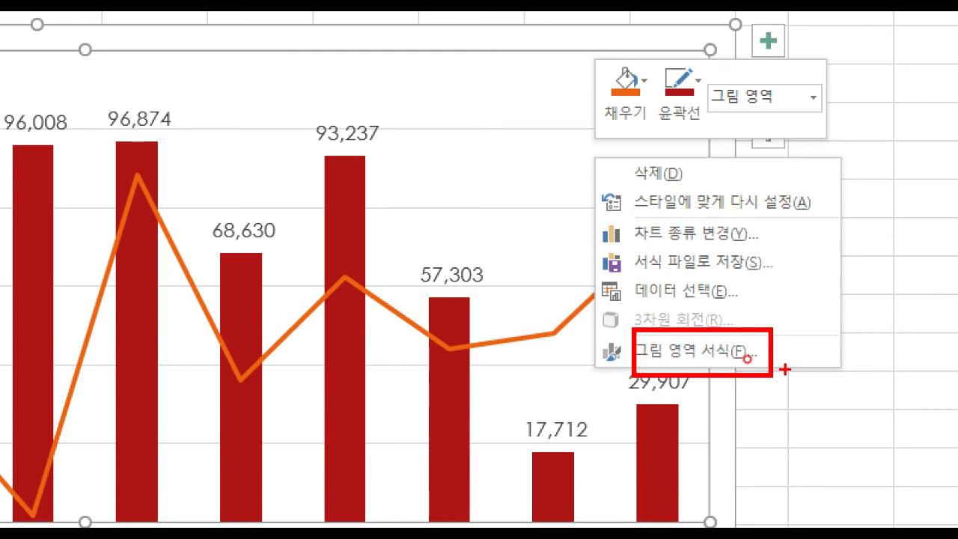
key("Escape")
key("ctrl+2")
mouse_move(84, 200)
left_mouse_down()
mouse_move(97, 233)
mouse_move(624, 393)
mouse_move(710, 435)
left_mouse_up()
mouse_move(707, 478)
left_mouse_down()
mouse_move(611, 469)
mouse_move(588, 484)
left_mouse_up()
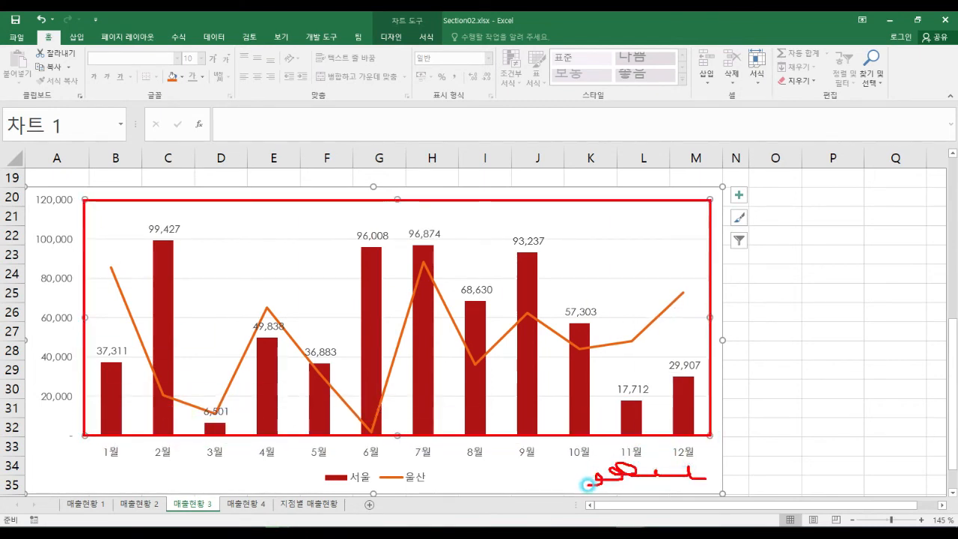
left_click_drag(597, 191, 677, 211)
key("Escape")
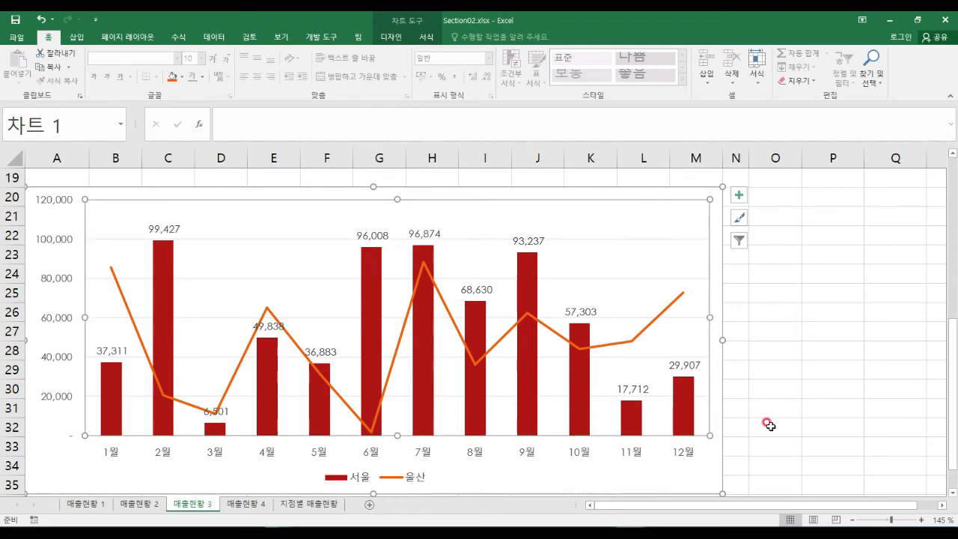
Open the chart area's formatting options (차트 영역 서식) and give its background a light grey solid fill
right_click(691, 480)
key("ctrl+1")
mouse_move(578, 410)
left_mouse_down()
mouse_move(609, 451)
mouse_move(748, 471)
left_mouse_up()
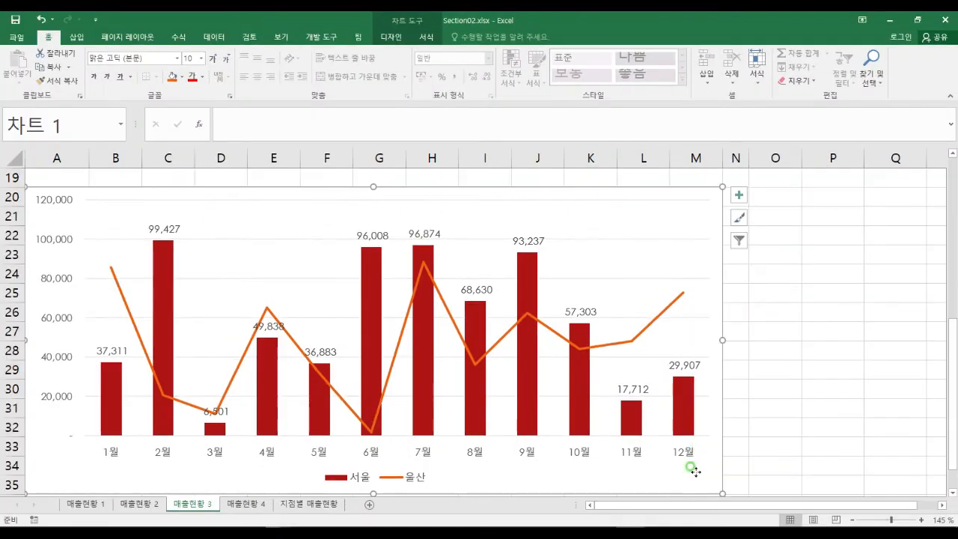
right_click(693, 470)
left_click(762, 450)
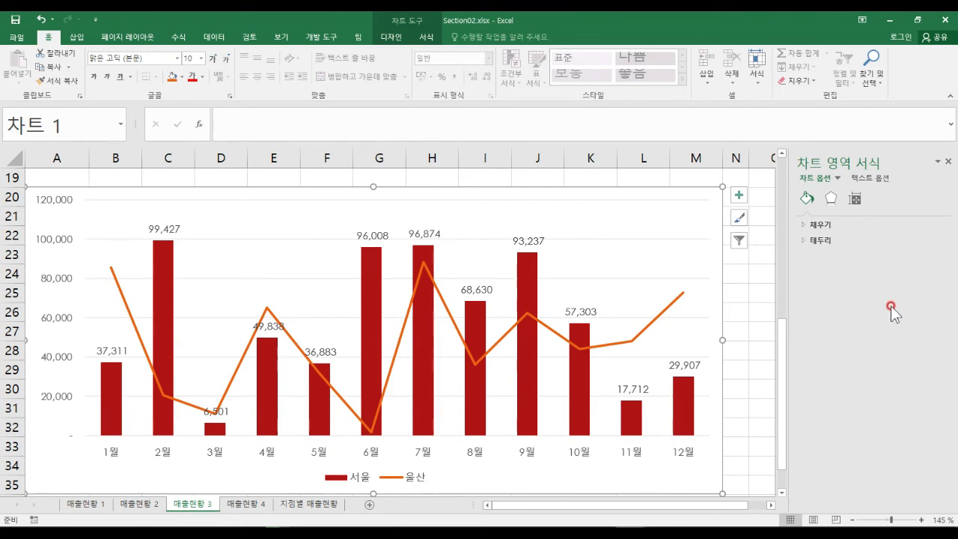
left_click(823, 225)
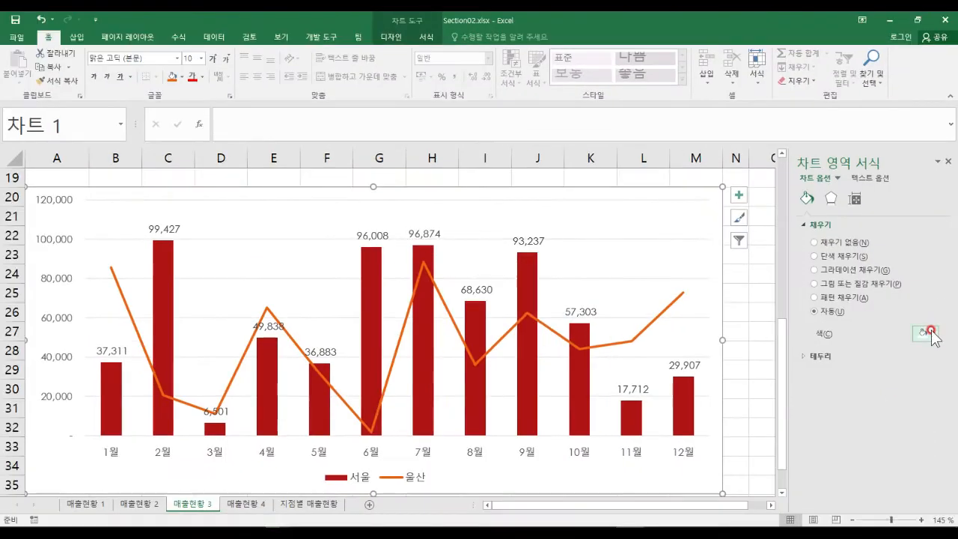
left_click(915, 444)
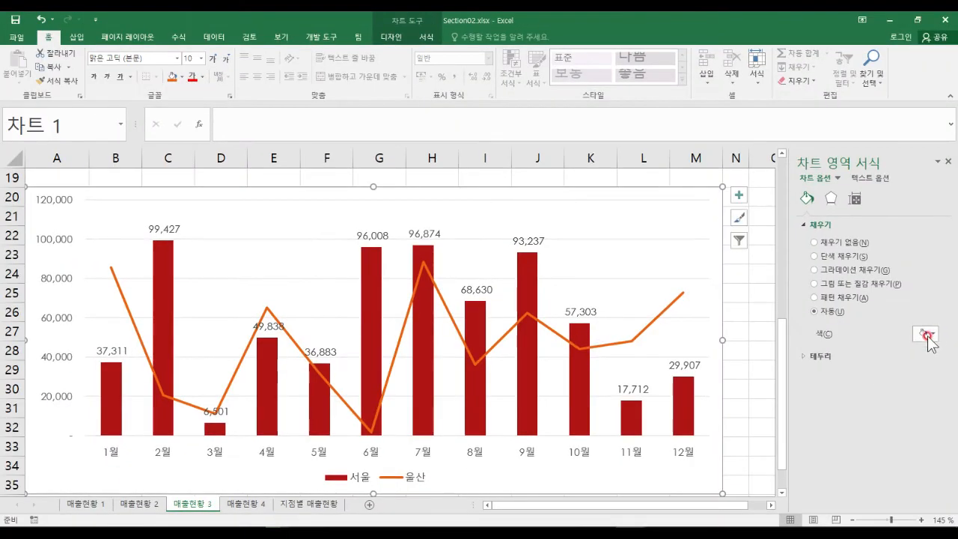
left_click(925, 334)
left_click(879, 362)
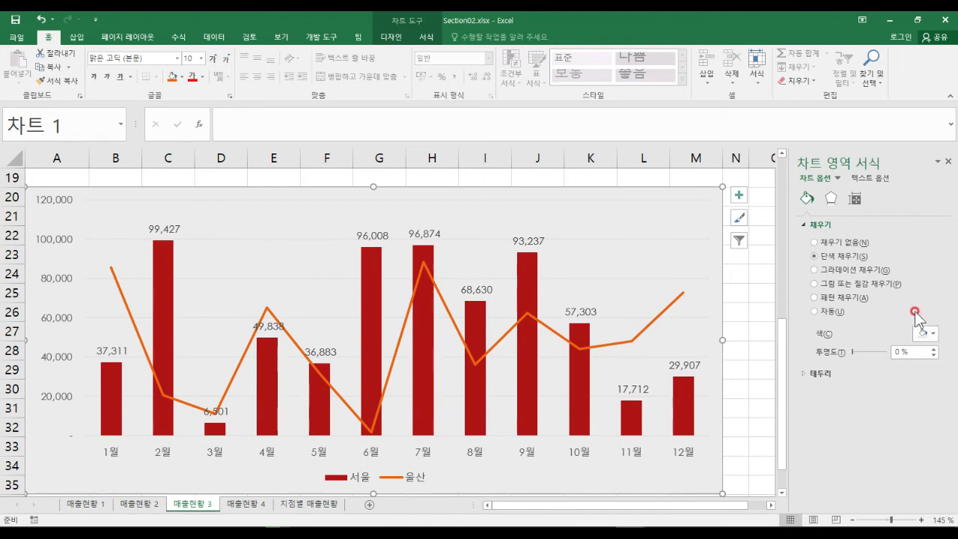
Select the plot area (그림 영역) and set its fill to 그림 또는 질감 채우기
left_click(633, 214)
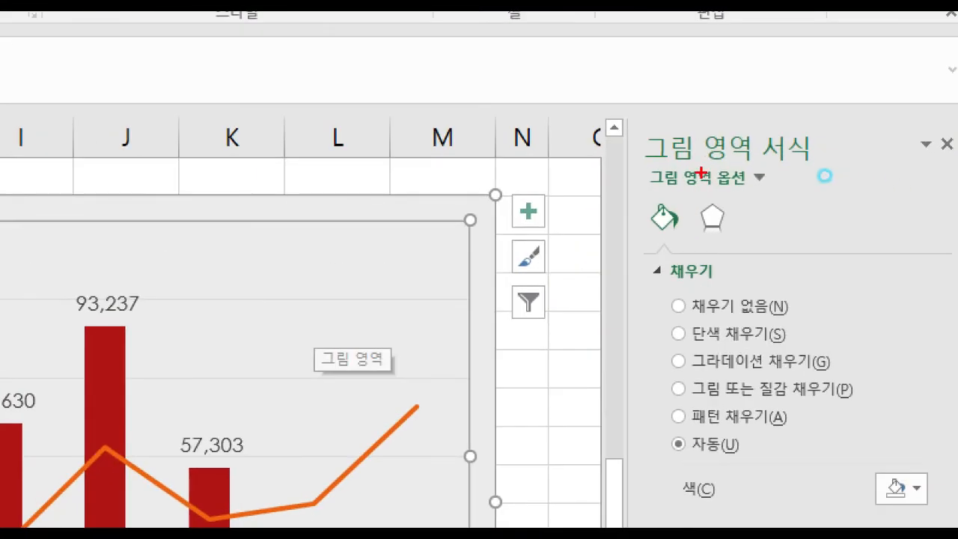
mouse_move(641, 160)
left_mouse_down()
mouse_move(666, 192)
mouse_move(758, 202)
mouse_move(813, 261)
left_mouse_up()
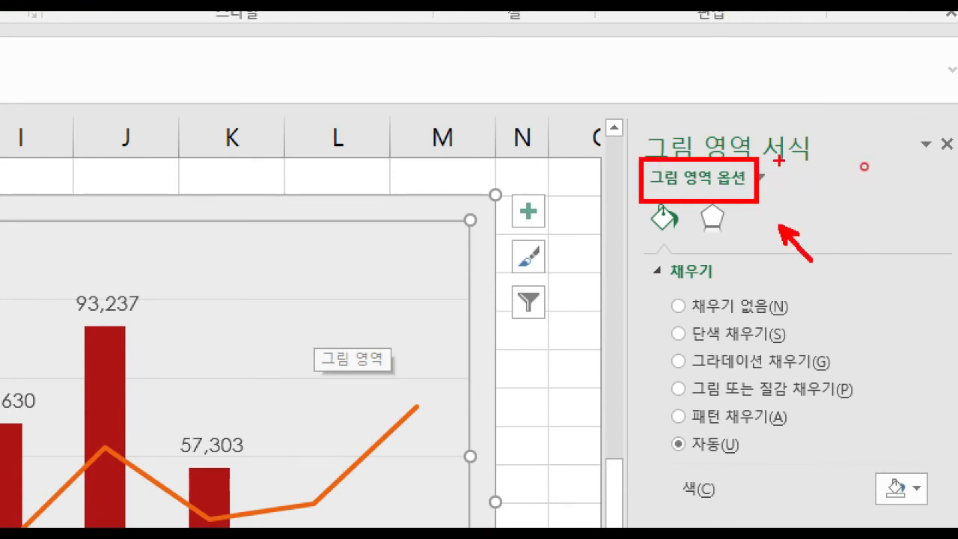
left_click_drag(779, 140, 808, 115)
left_click_drag(640, 133, 618, 113)
left_click_drag(626, 201, 569, 242)
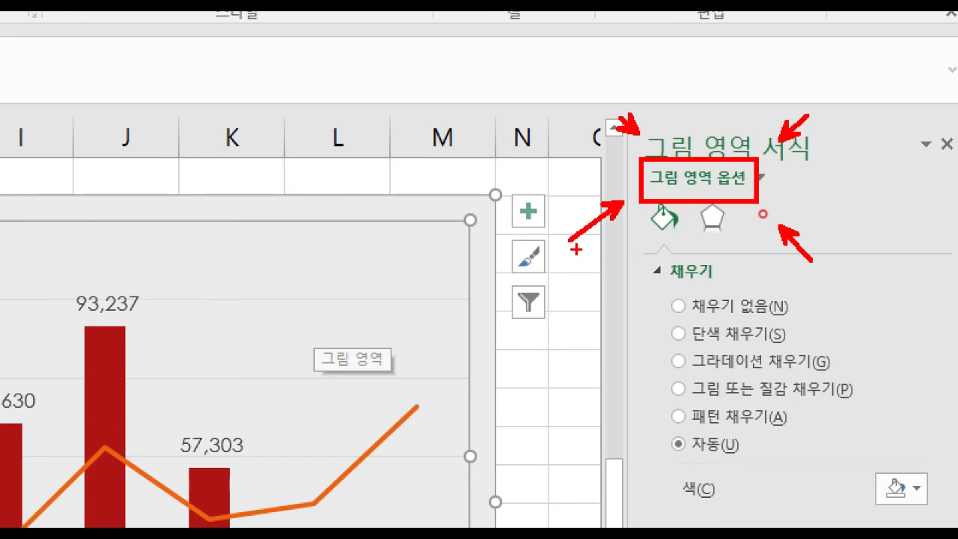
mouse_move(657, 371)
left_mouse_down()
mouse_move(678, 401)
mouse_move(874, 407)
left_mouse_up()
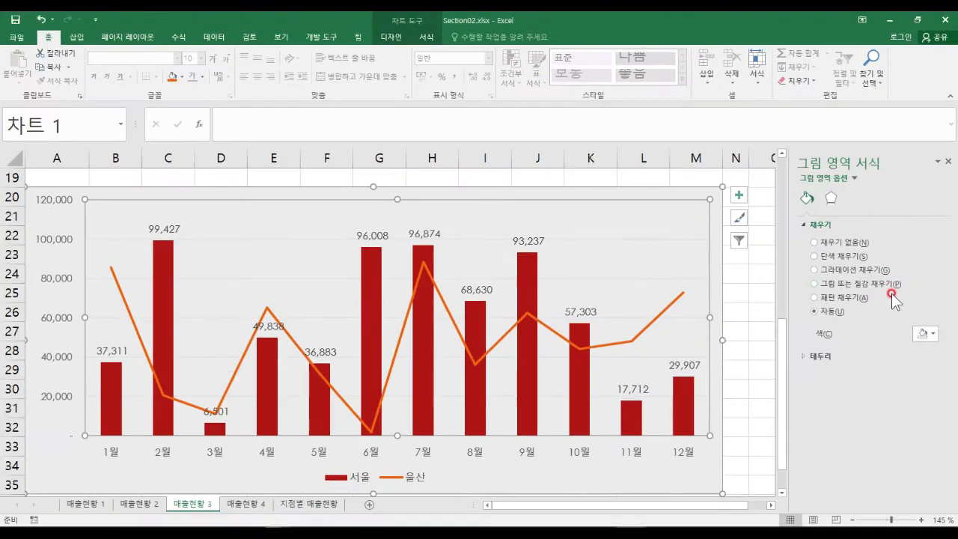
left_click(824, 386)
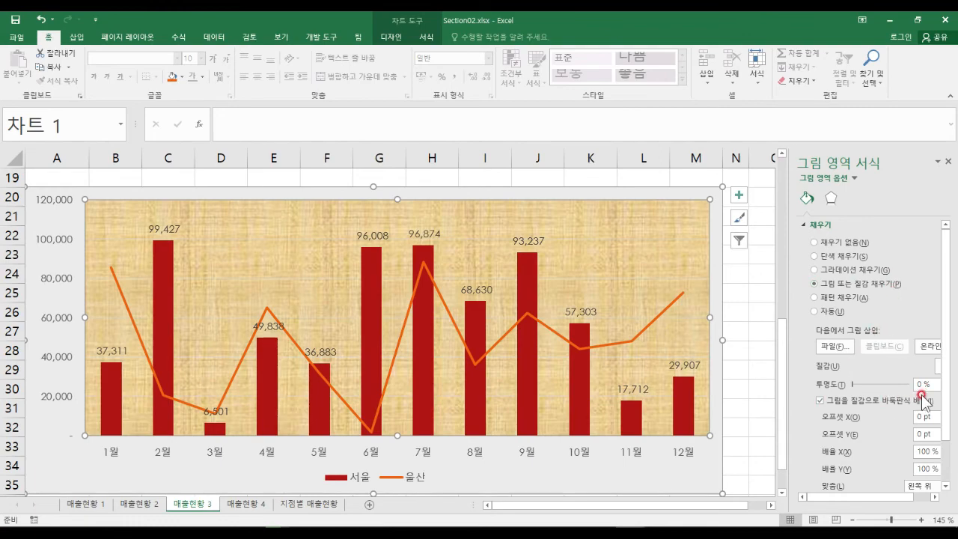
Change the plot area's texture to the beige woven canvas, the second one in the gallery's first row
left_click_drag(785, 366, 751, 367)
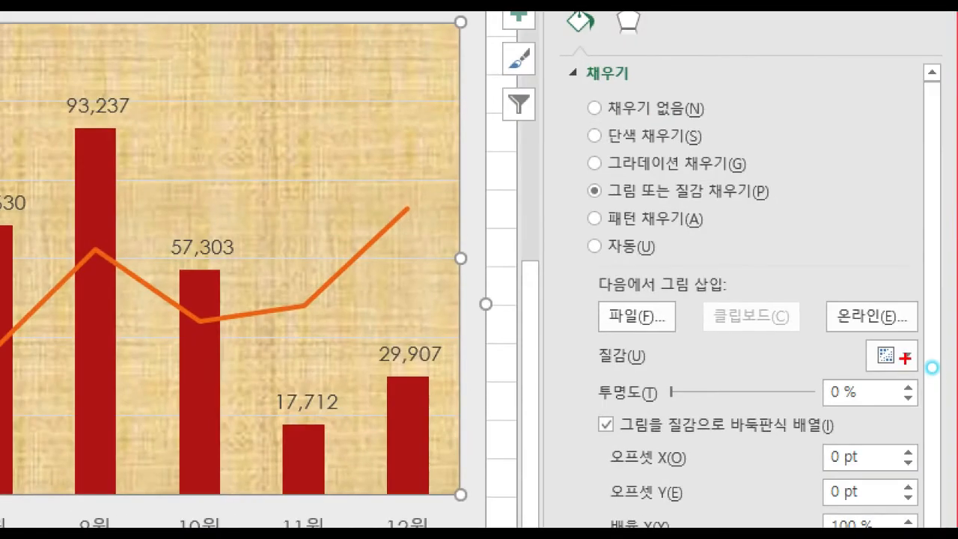
mouse_move(939, 371)
left_mouse_down()
mouse_move(902, 373)
mouse_move(933, 368)
left_mouse_up()
left_click(904, 357)
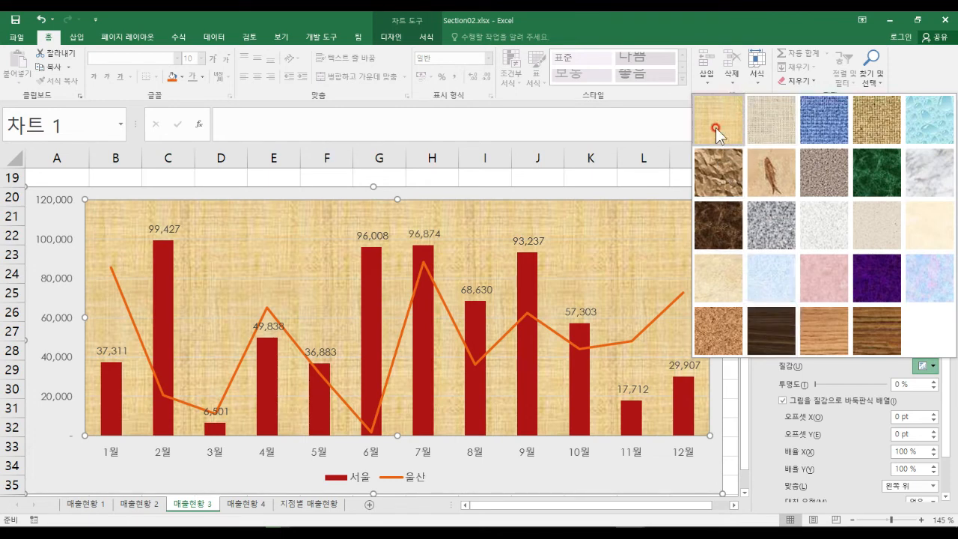
left_click(782, 120)
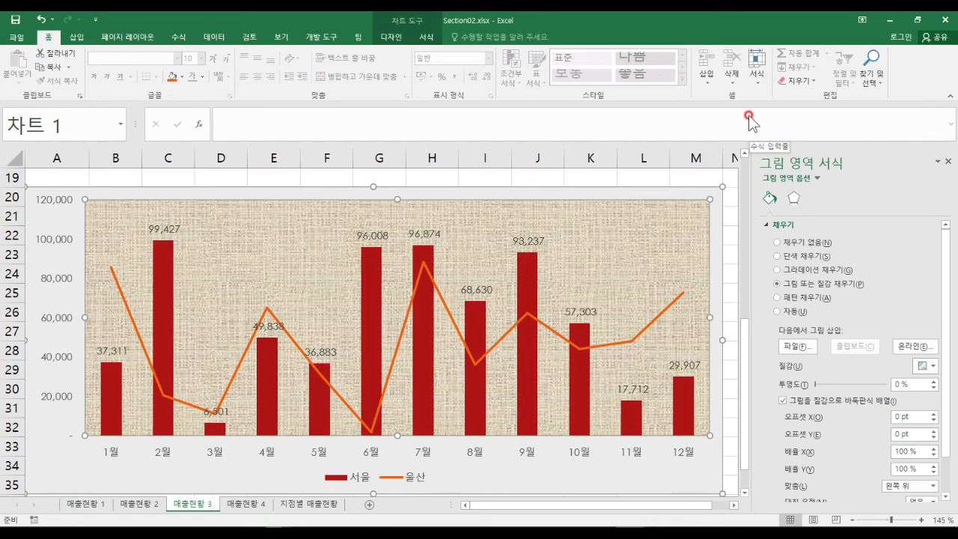
mouse_move(446, 302)
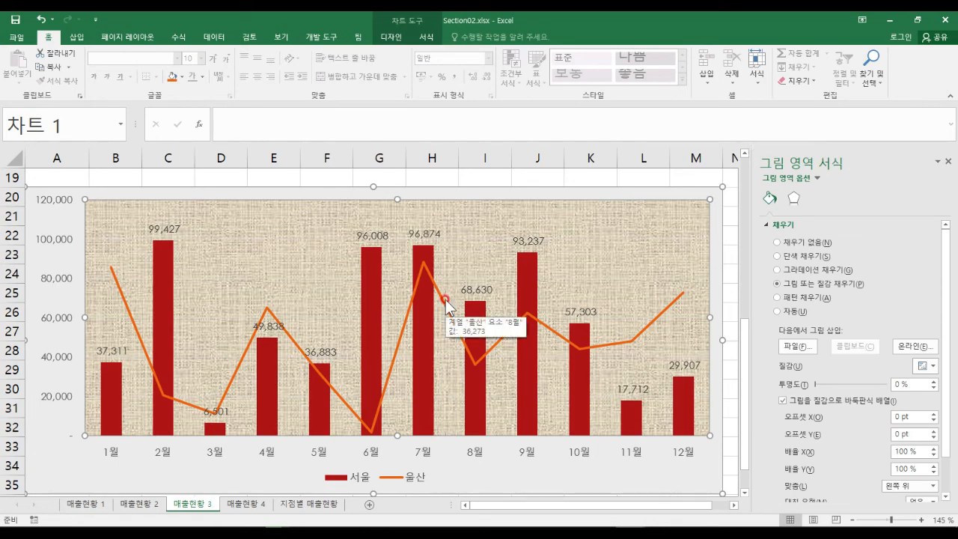
Switch to the 매출현황 4 sheet, bring its 서울 scatter chart into view, and close the shape formatting pane
left_click(241, 504)
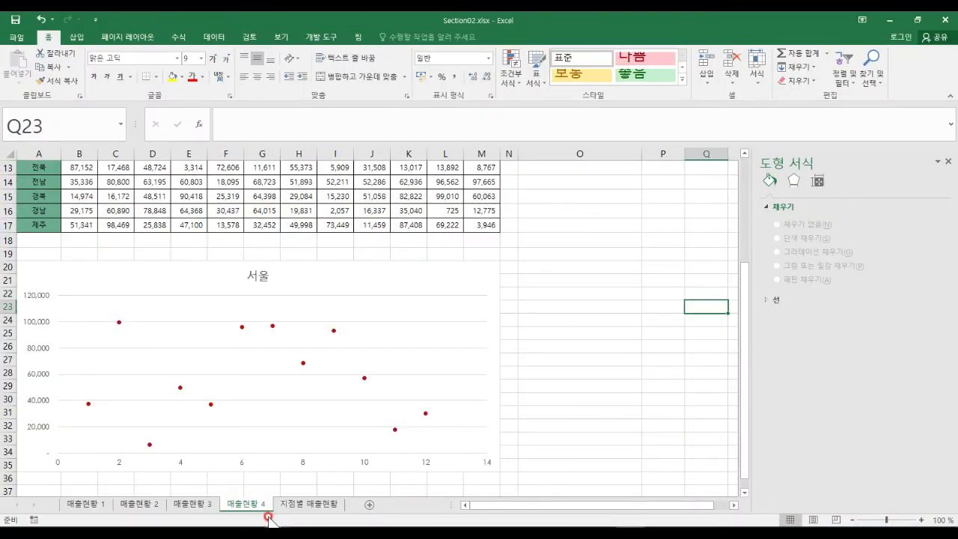
scroll(199, 364, "up", 2)
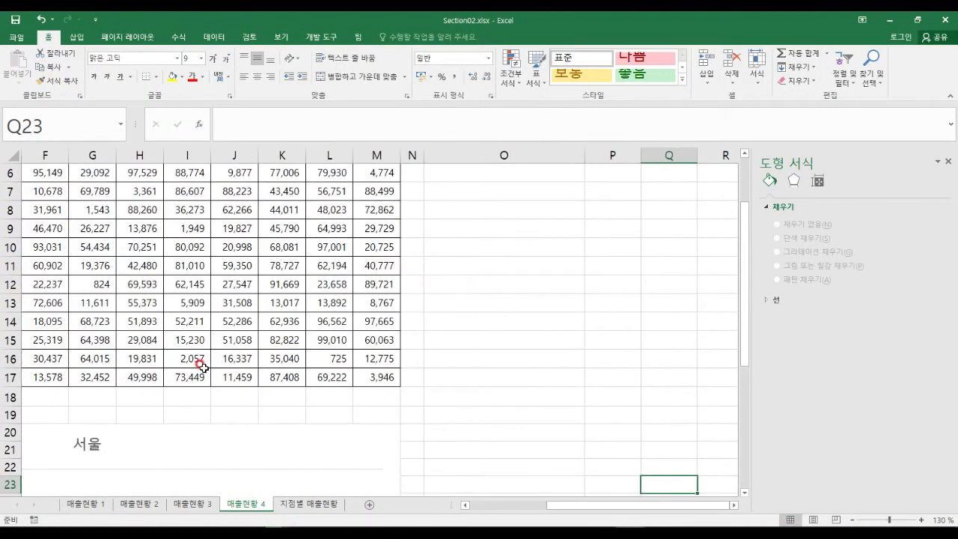
left_click_drag(659, 285, 487, 279)
key("ctrl+Home")
scroll(493, 288, "down", 5)
scroll(498, 292, "down", 1)
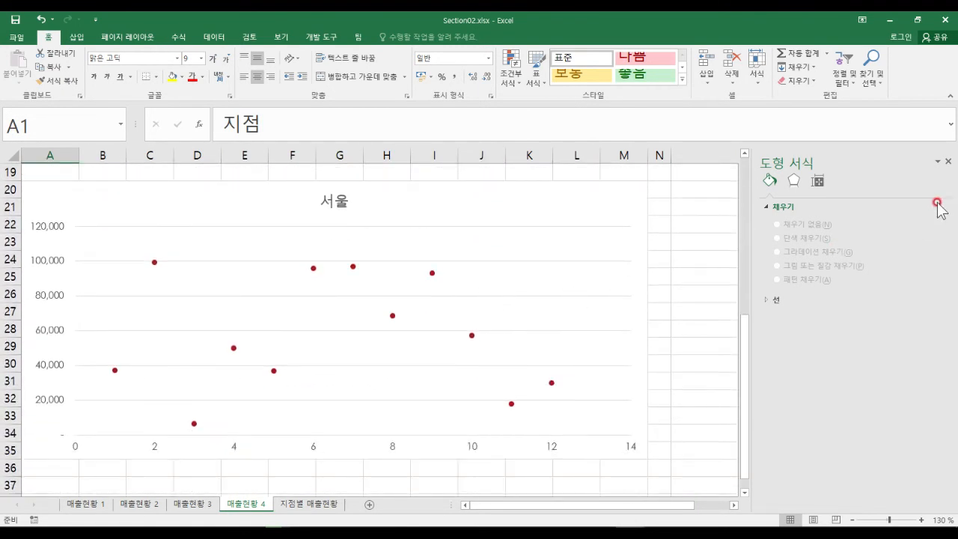
left_click(948, 161)
left_click(699, 253)
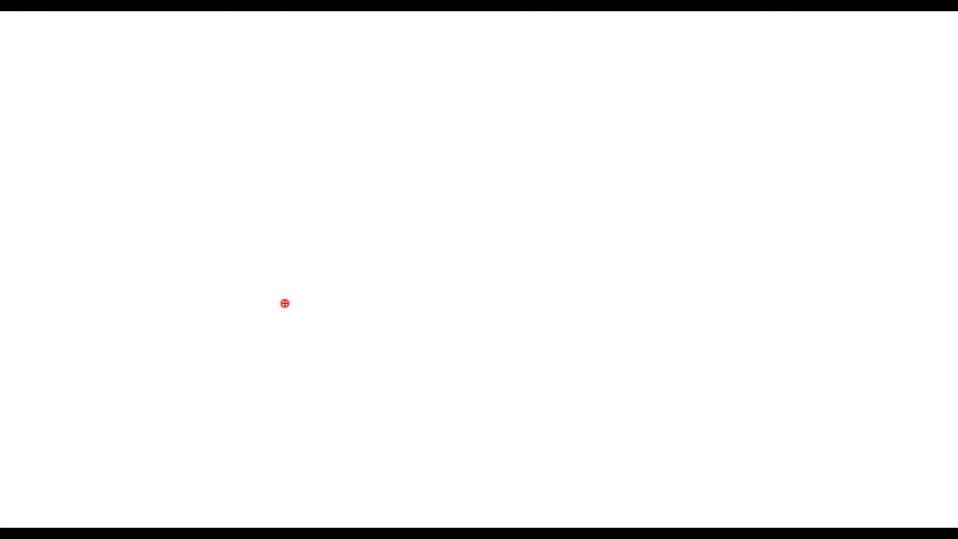
mouse_move(158, 112)
left_mouse_down()
mouse_move(152, 372)
mouse_move(747, 369)
left_mouse_up()
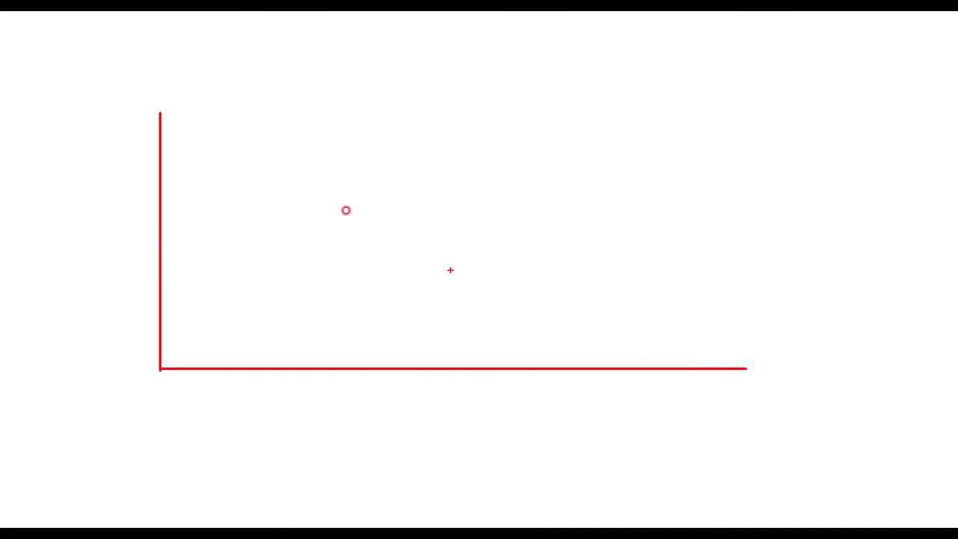
mouse_move(202, 71)
left_mouse_down()
mouse_move(241, 76)
mouse_move(241, 55)
left_mouse_up()
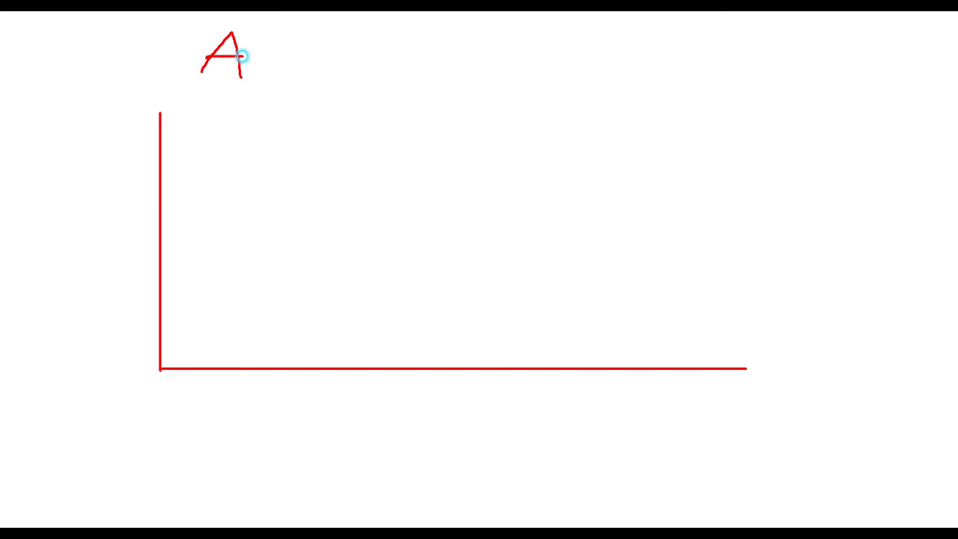
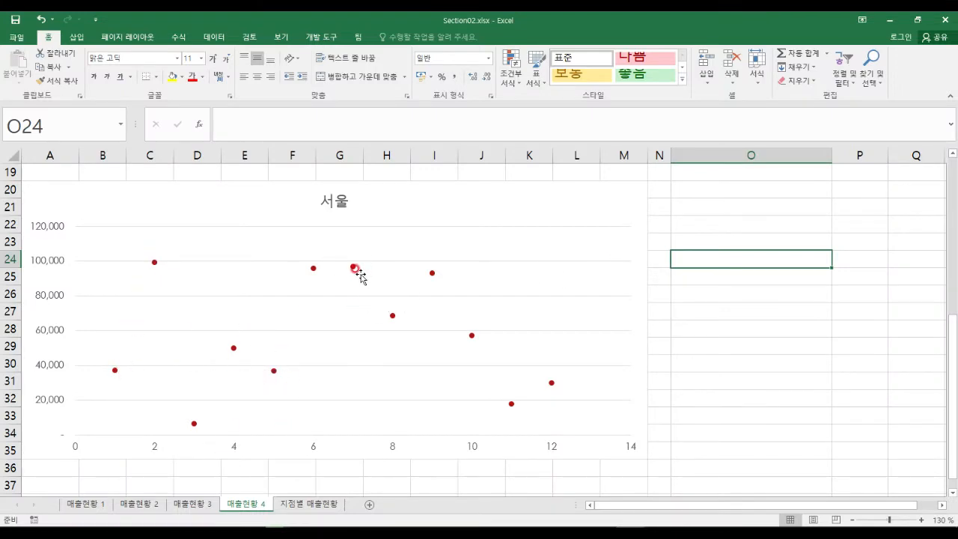
Add a trendline (추세선) to the 서울 data series in the 매출현황 4 scatter chart
left_click(315, 268)
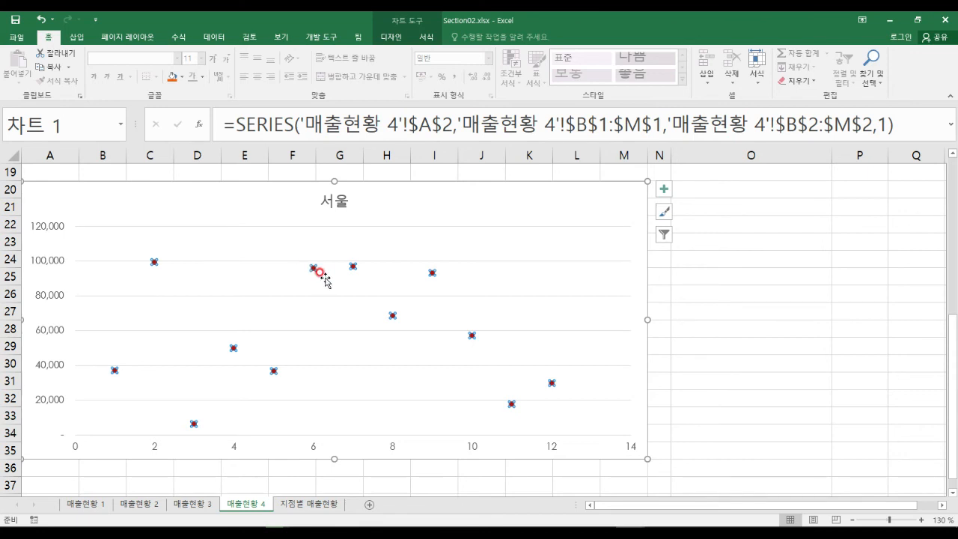
mouse_move(313, 270)
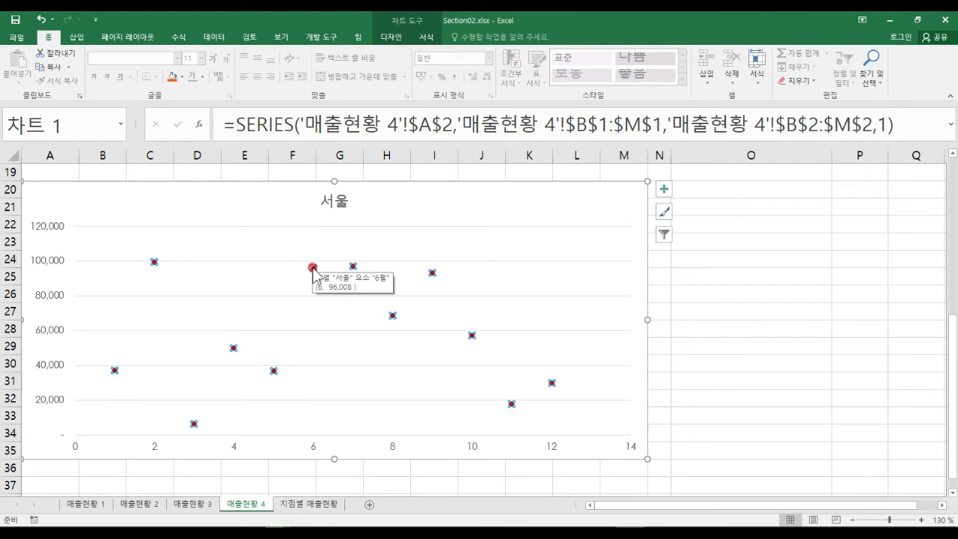
right_click(313, 270)
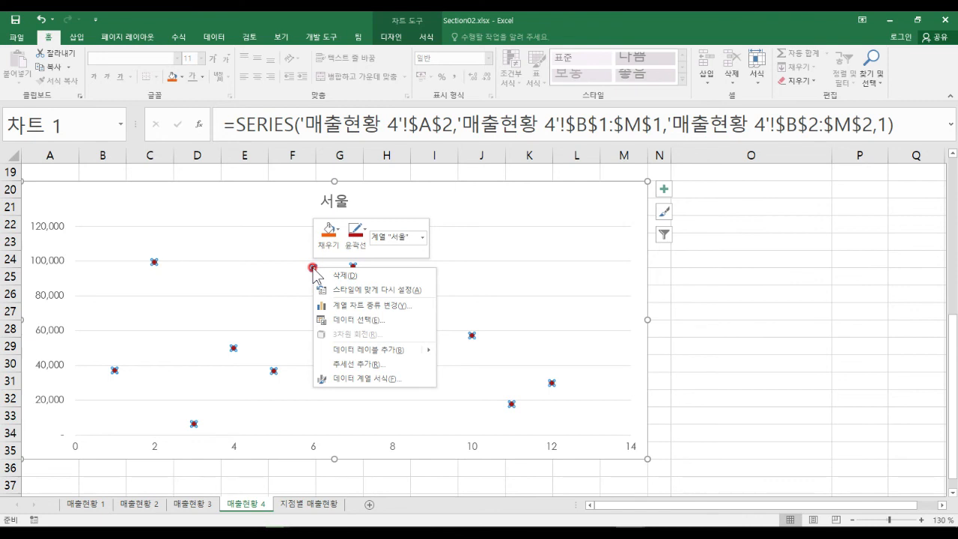
left_click(352, 364)
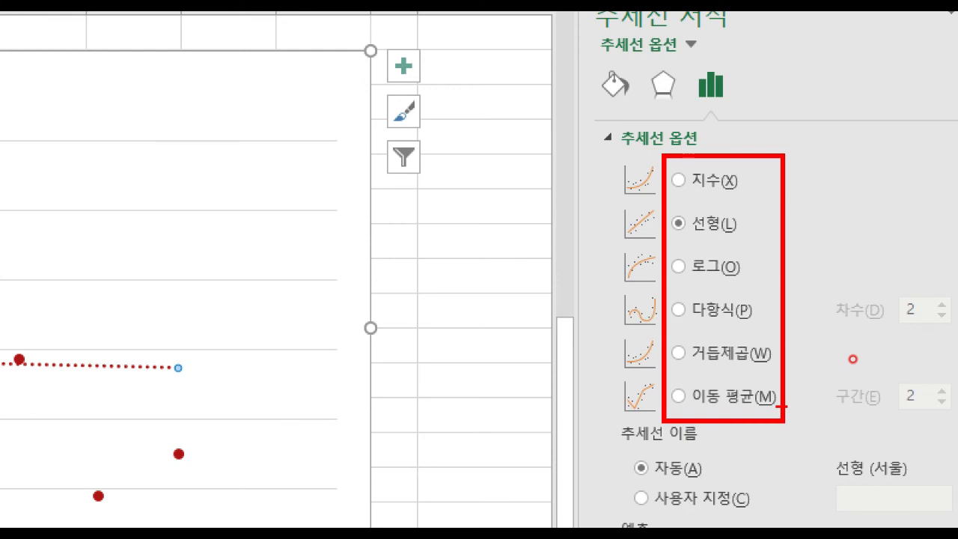
left_click_drag(635, 385, 661, 380)
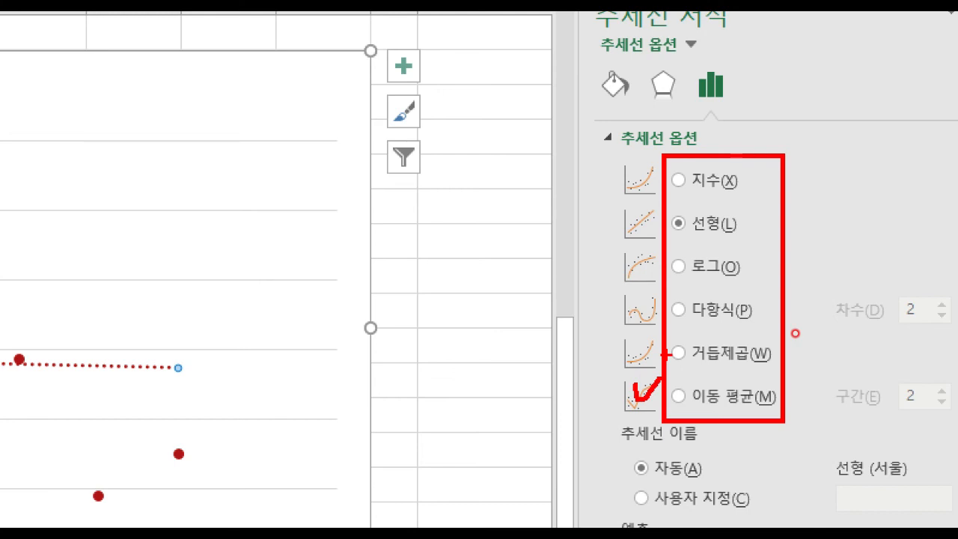
mouse_move(743, 208)
left_mouse_down()
mouse_move(749, 232)
mouse_move(775, 204)
left_mouse_up()
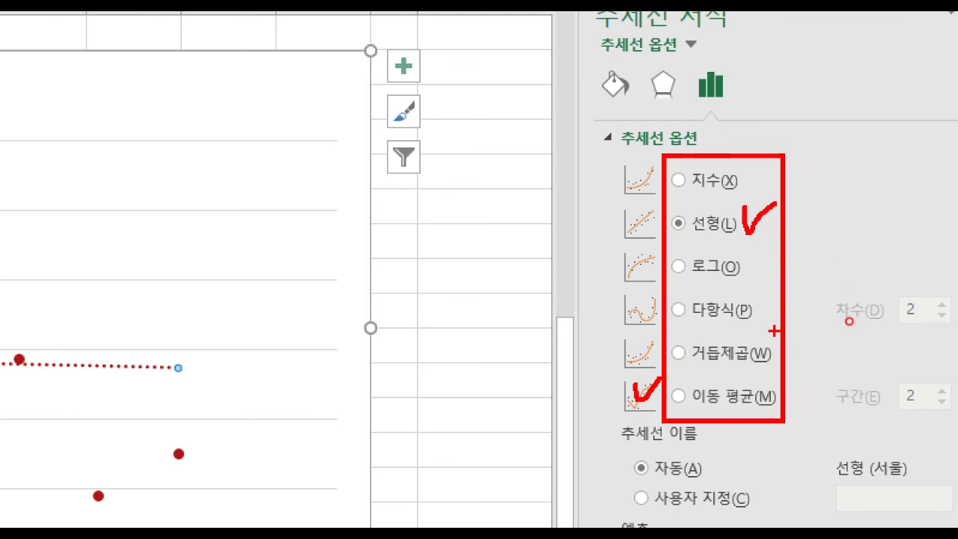
key("Escape")
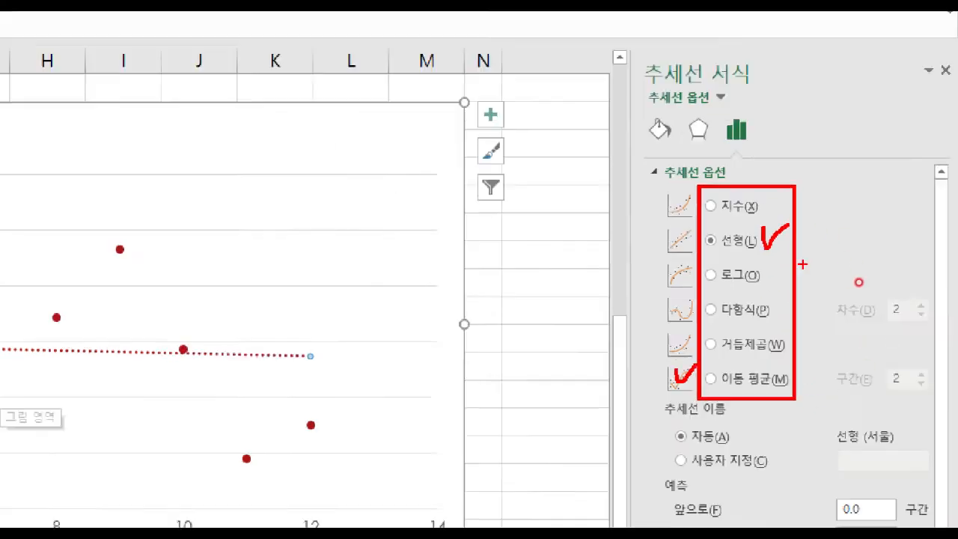
Try the 이동 평균 type for the 서울 trendline and return it to 선형
left_click(832, 354)
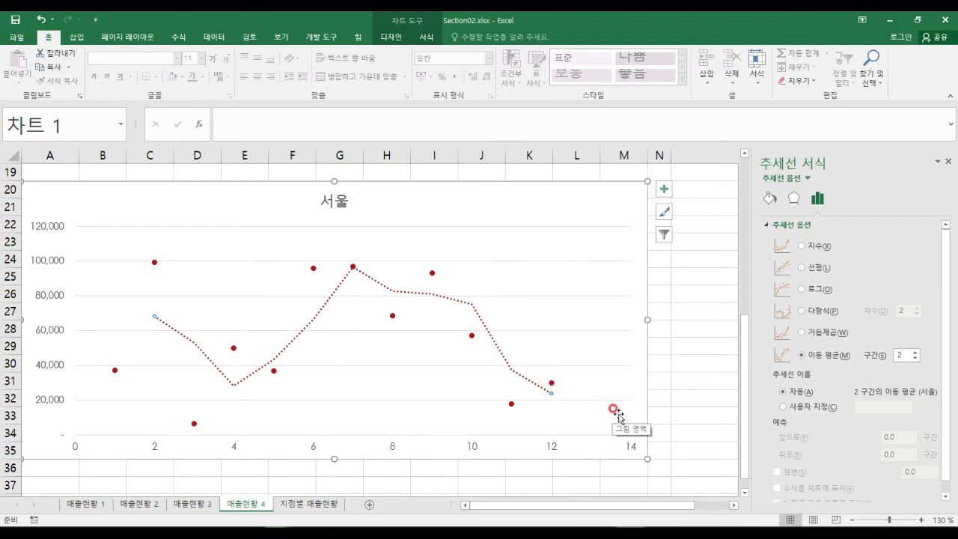
left_click(823, 269)
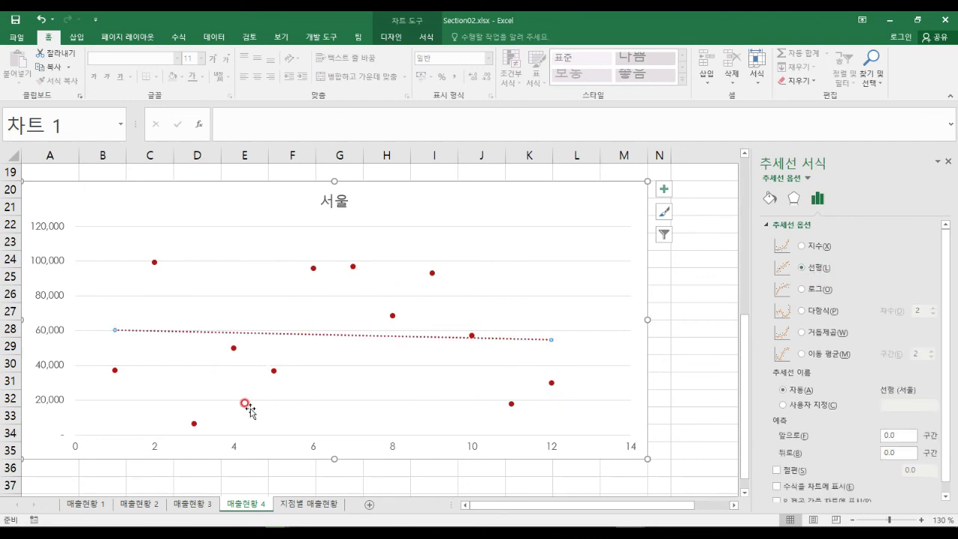
left_click_drag(113, 369, 110, 355)
left_click(163, 262)
left_click(204, 424)
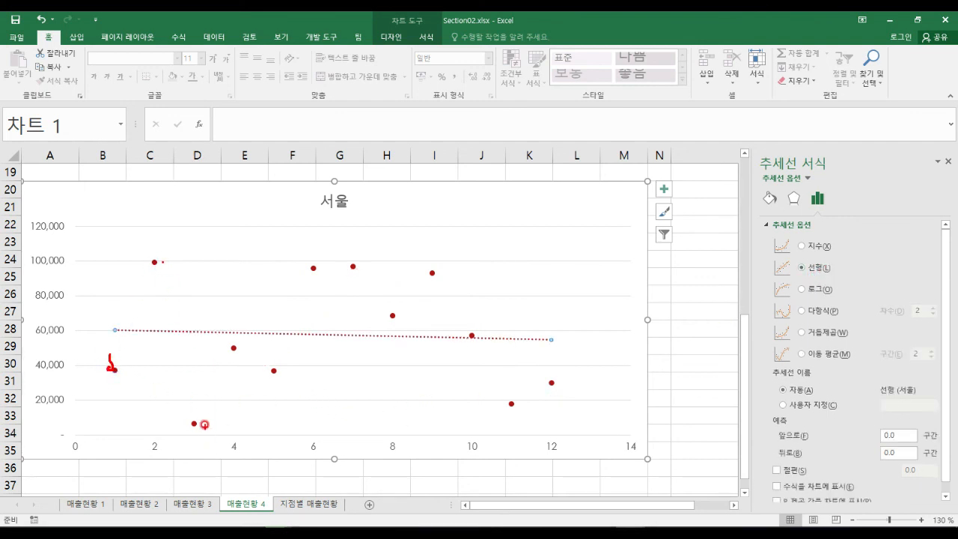
left_click(241, 340)
left_click(271, 370)
left_click(311, 262)
left_click(364, 280)
left_click(389, 325)
left_click(419, 263)
left_click_drag(465, 326, 471, 335)
left_click(505, 390)
left_click(556, 401)
mouse_move(646, 383)
left_mouse_down()
mouse_move(620, 407)
mouse_move(648, 411)
left_mouse_up()
mouse_move(114, 329)
left_mouse_down()
mouse_move(203, 340)
mouse_move(642, 337)
left_mouse_up()
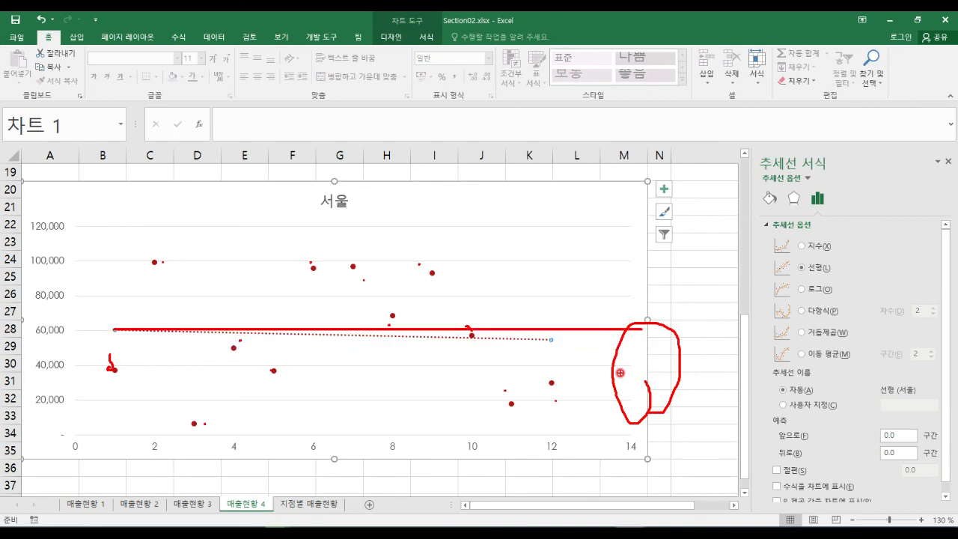
key("Escape")
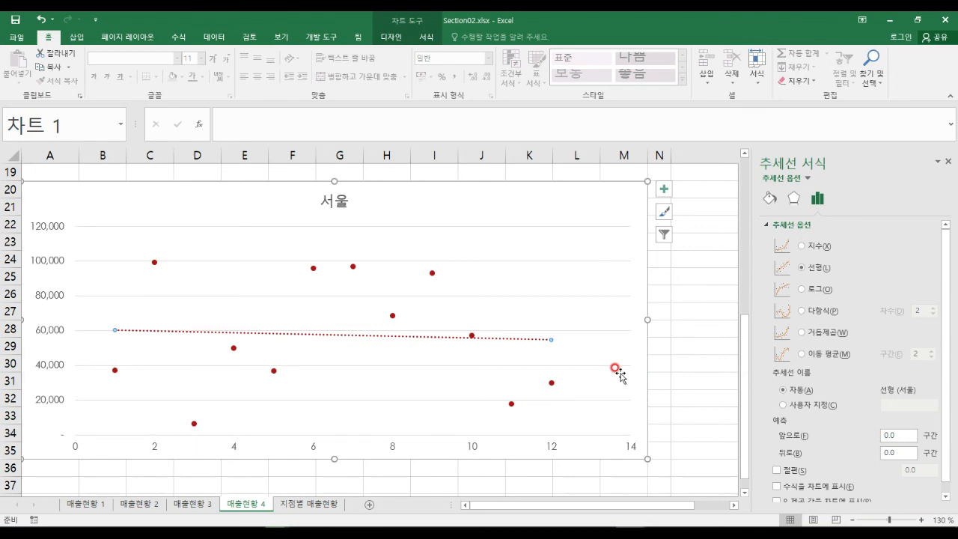
Switch to the 지점별 매출현황 sheet and enlarge the view of its four-branch scatter chart
left_click(321, 507)
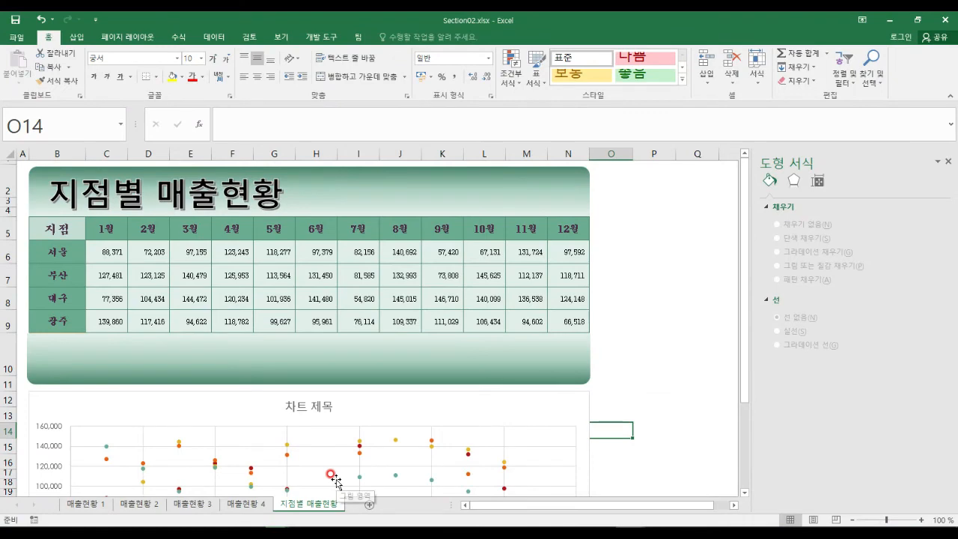
scroll(442, 435, "down", 3)
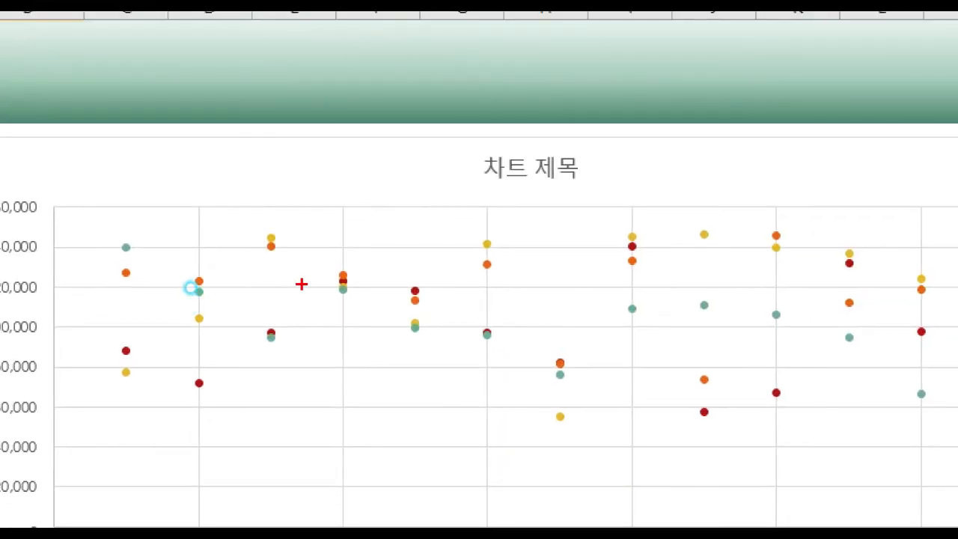
left_click_drag(98, 303, 522, 377)
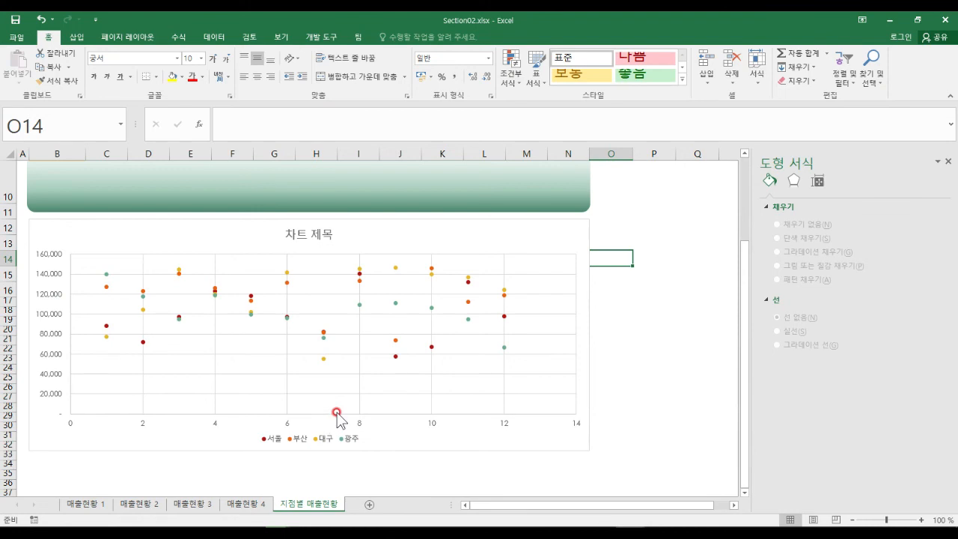
left_click(288, 379)
left_click(228, 455)
scroll(178, 384, "up", 4)
scroll(178, 385, "up", 2)
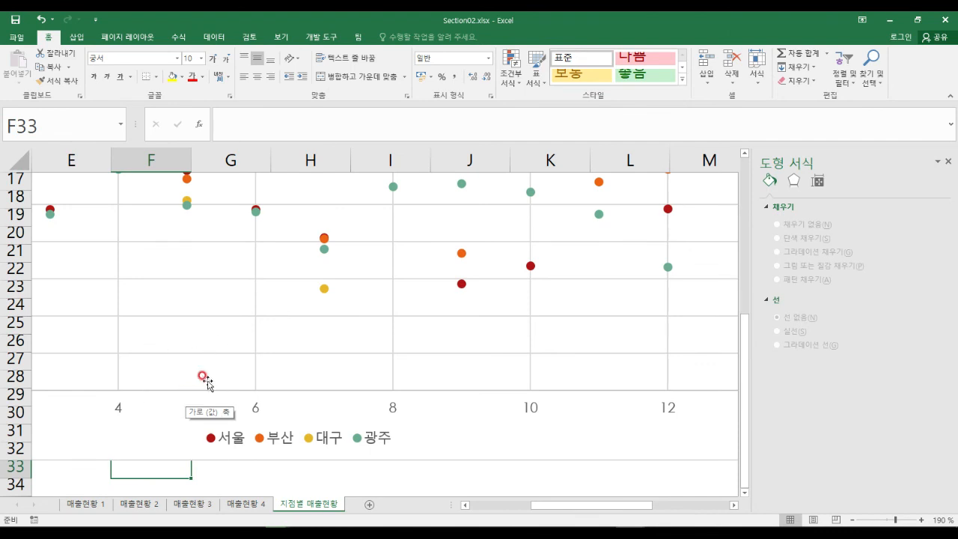
left_click(462, 254)
left_click(463, 254)
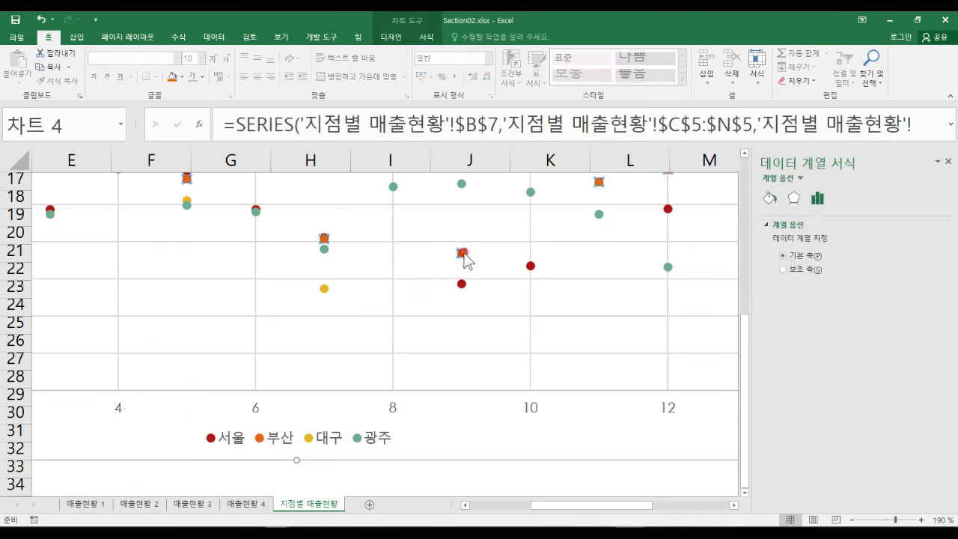
right_click(464, 259)
left_click(521, 308)
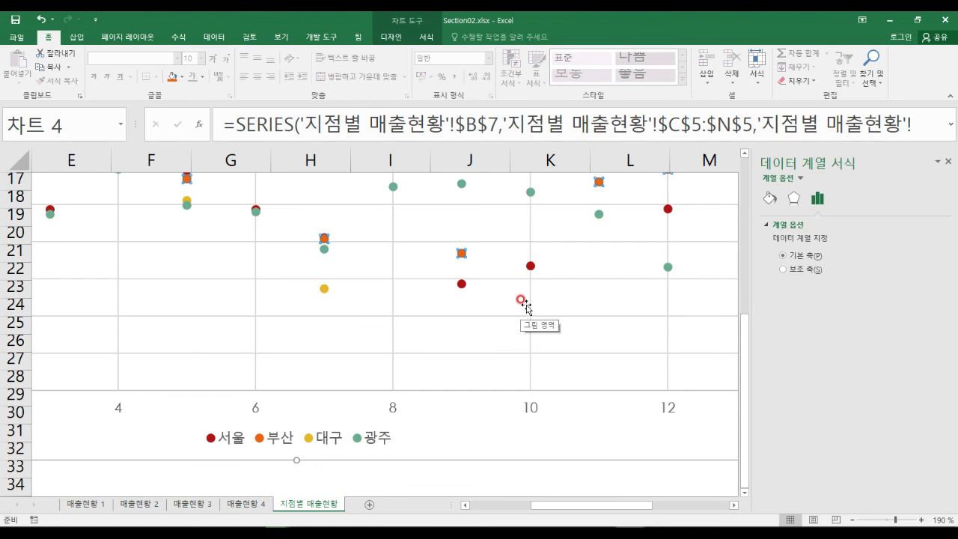
left_click(472, 465)
left_click(367, 257)
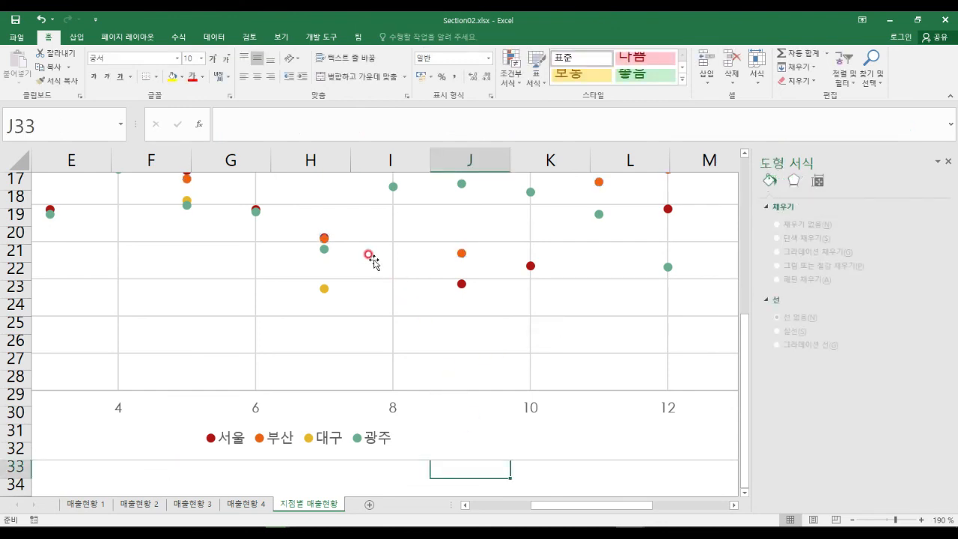
left_click(459, 402)
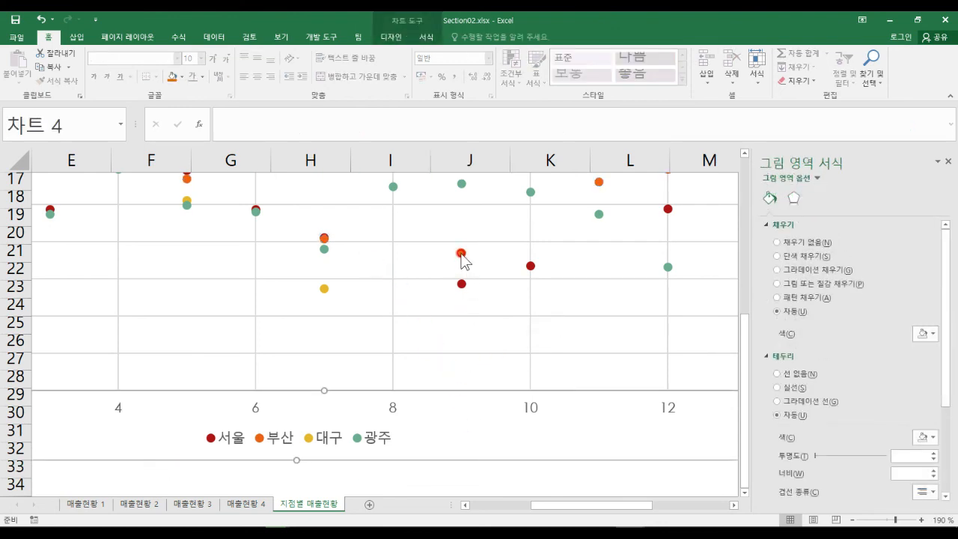
Select only the 부산 entry in the chart legend and check which commands are available for it
left_click(331, 432)
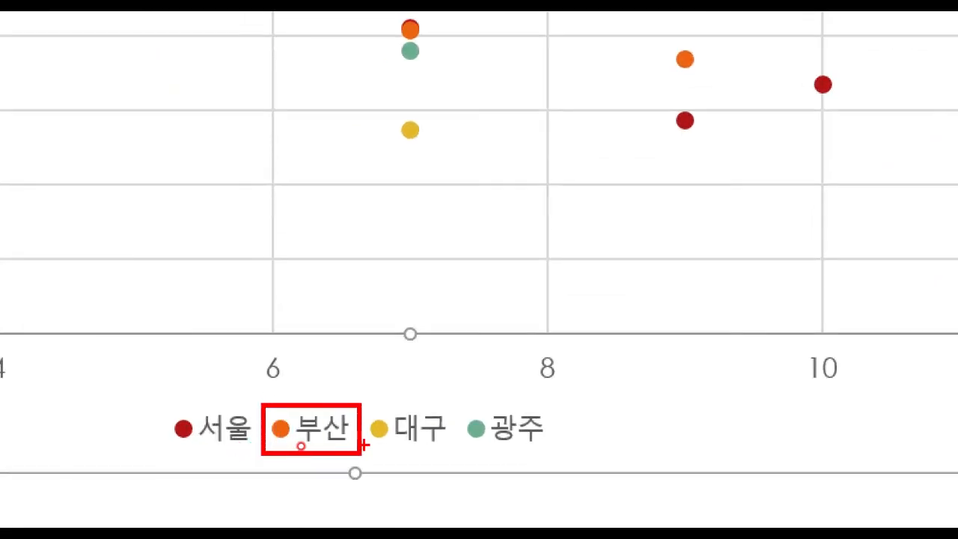
key("Escape")
left_click(283, 438)
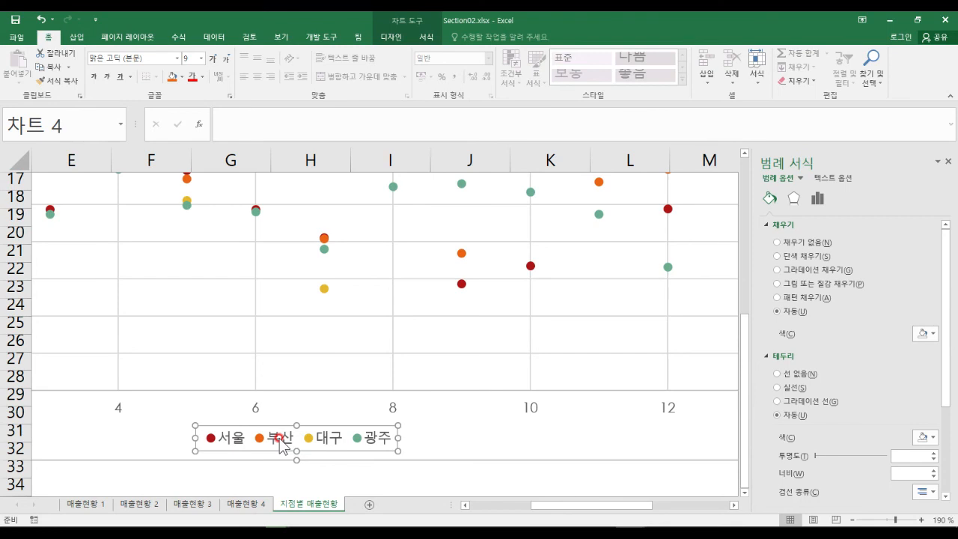
left_click(280, 440)
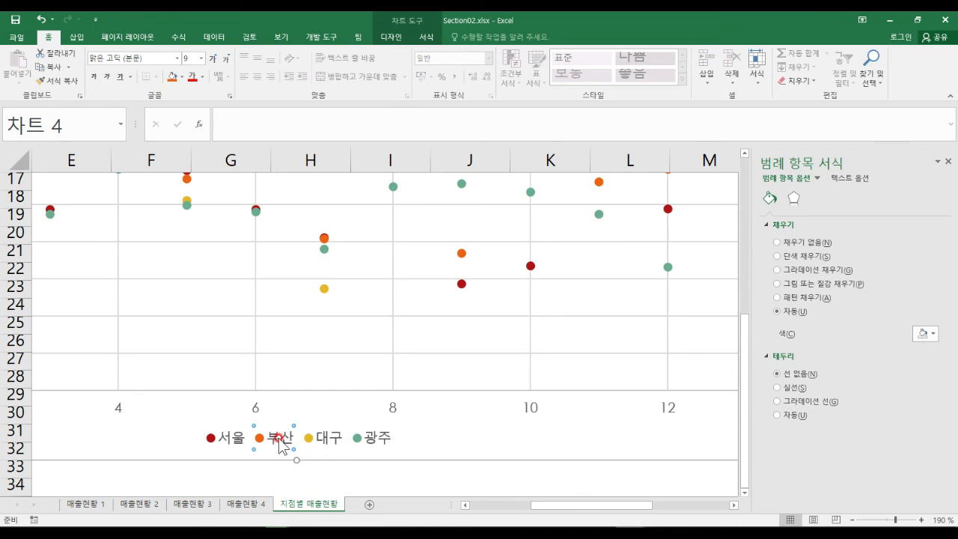
right_click(279, 439)
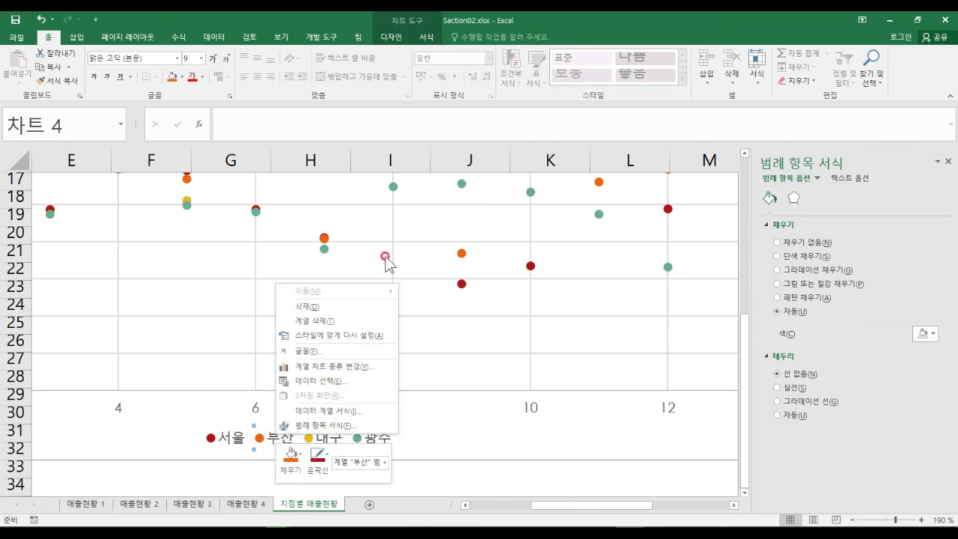
key("Escape")
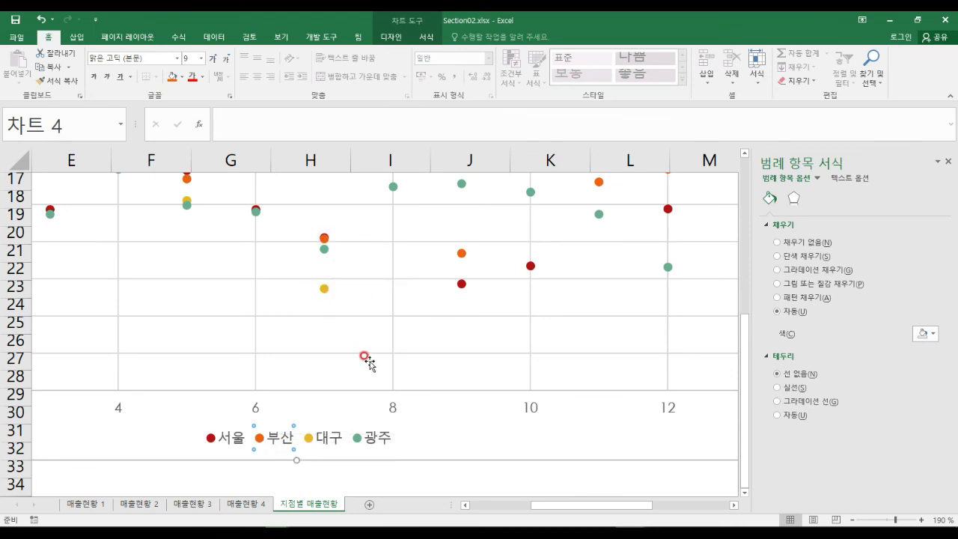
Add a 선형 trendline to the 부산 data series in the 지점별 매출현황 scatter chart
left_click(394, 358)
scroll(409, 358, "up", 3)
scroll(414, 360, "down", 2)
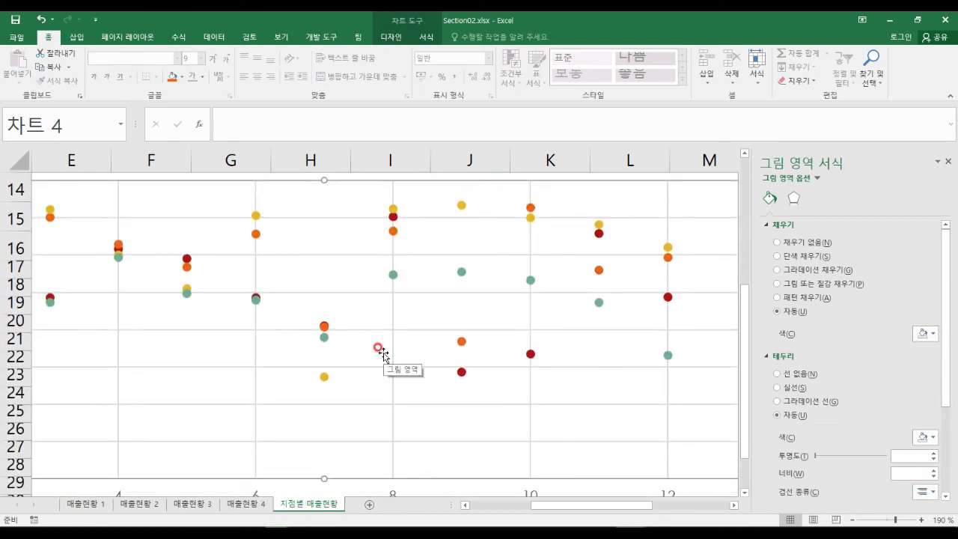
left_click(187, 267)
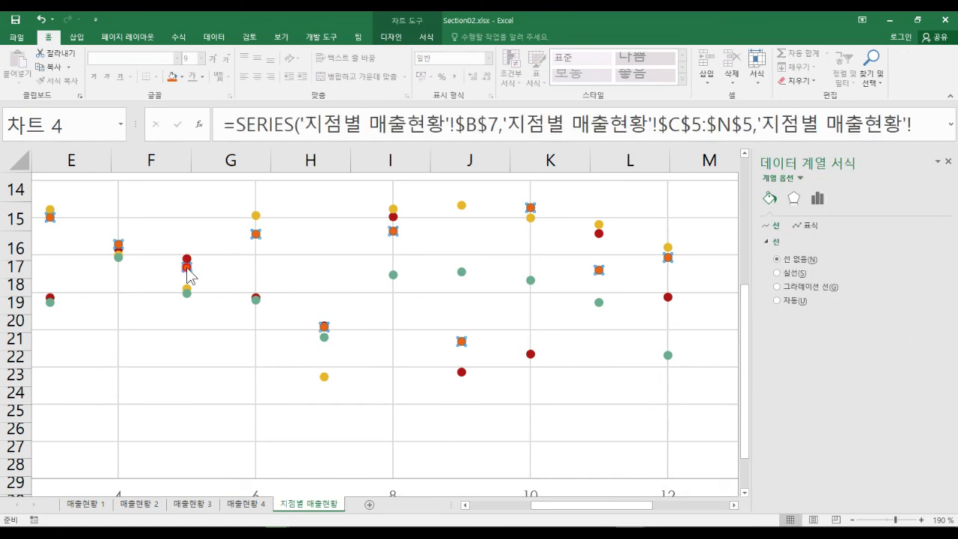
right_click(187, 270)
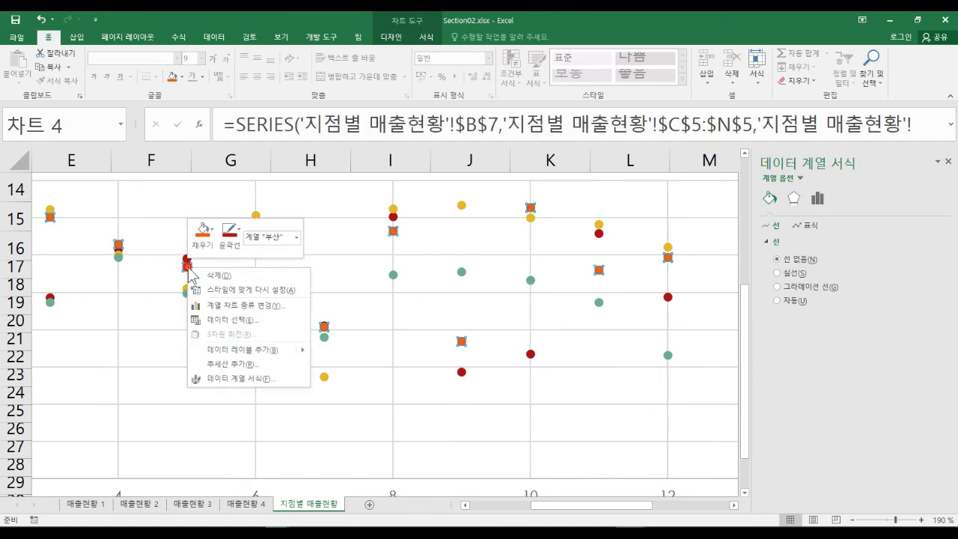
left_click(253, 363)
left_click(821, 274)
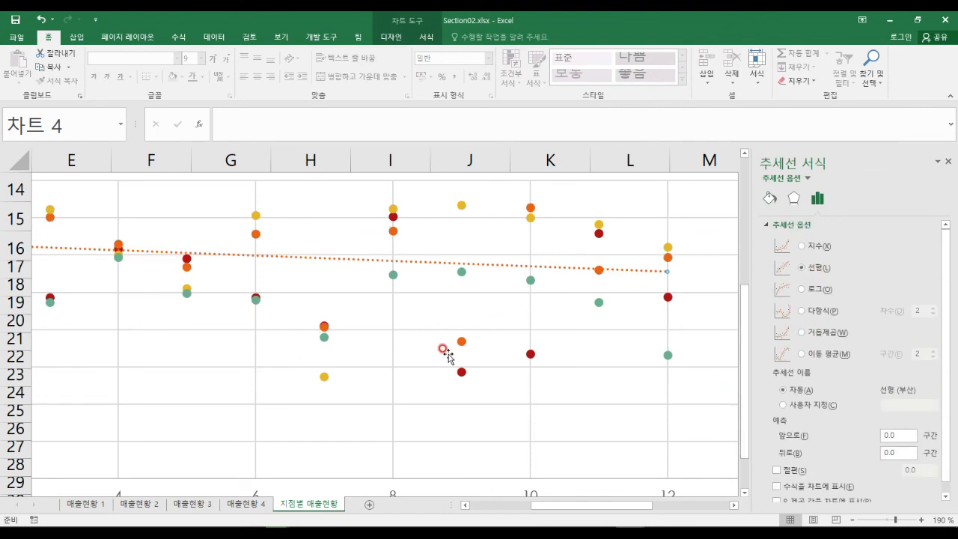
Add a 선형 trendline to the 서울 data series in the 지점별 매출현황 scatter chart
scroll(448, 356, "down", 2, "ctrl")
scroll(447, 356, "down", 3, "ctrl")
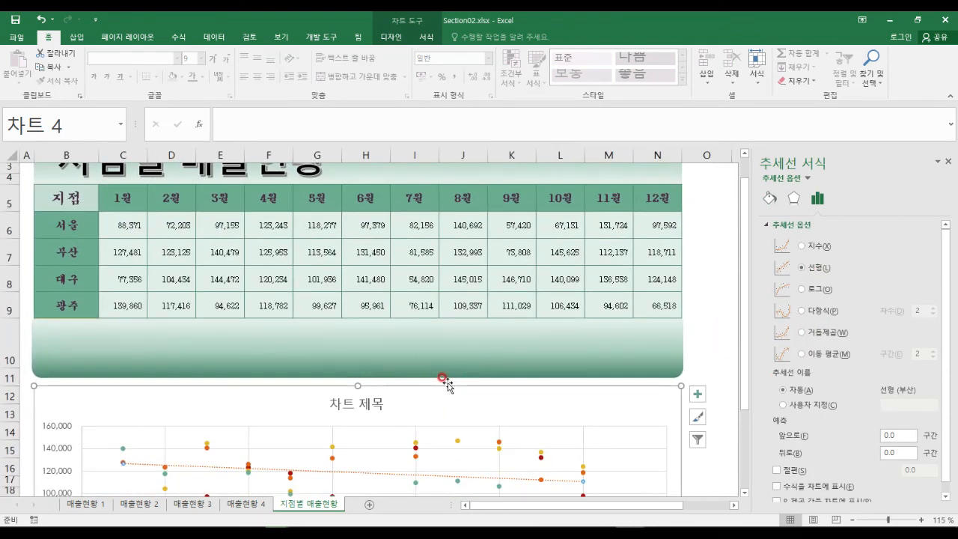
scroll(447, 384, "down", 2)
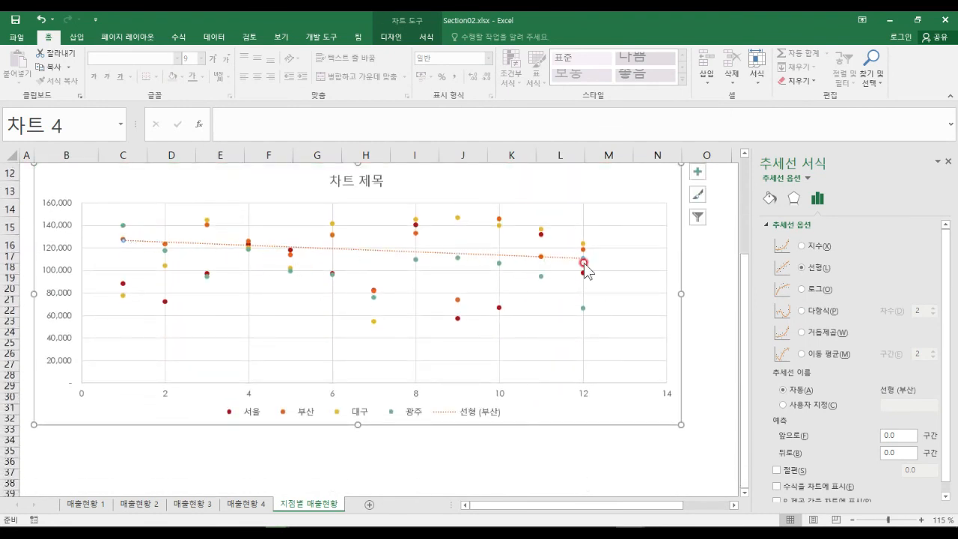
left_click(122, 285)
right_click(123, 285)
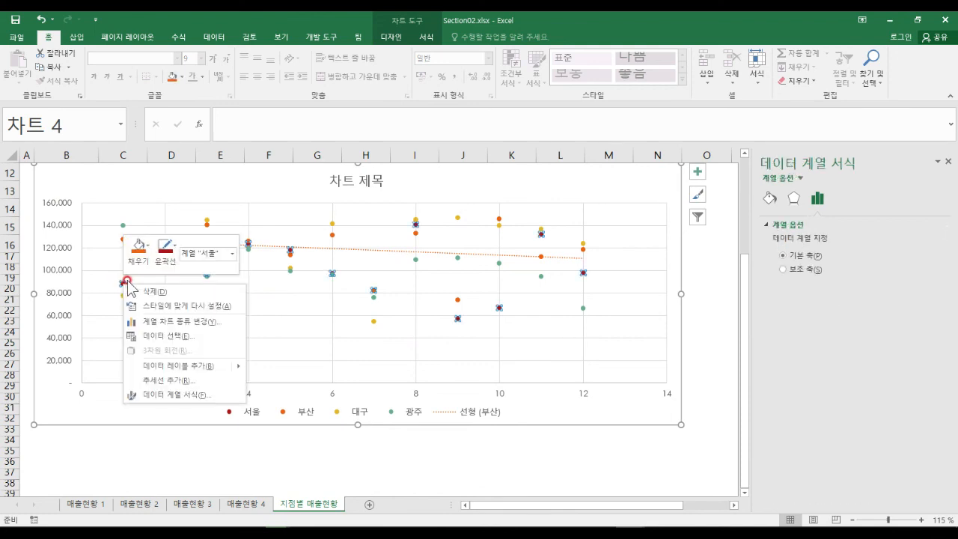
left_click(204, 380)
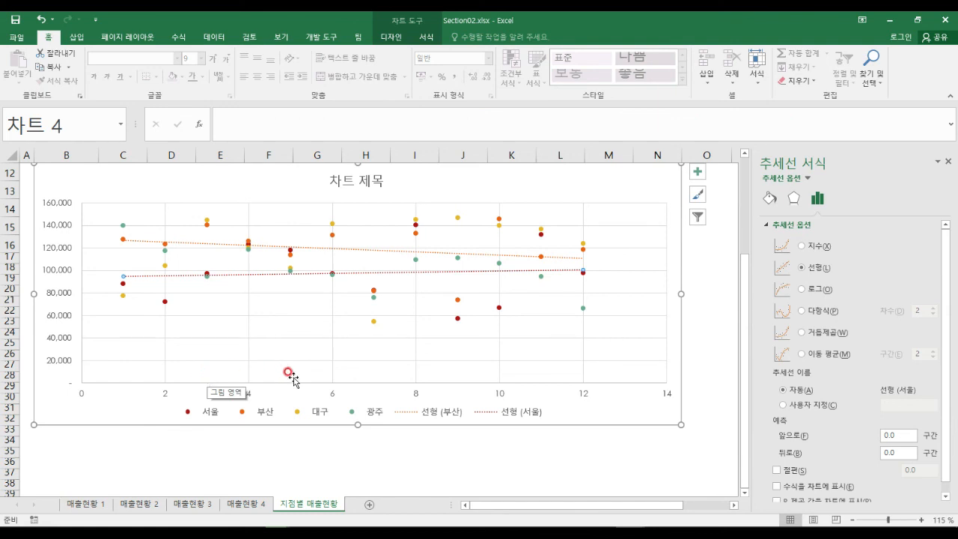
Add a 선형 trendline to the 대구 data series in the 지점별 매출현황 scatter chart
left_click(375, 325)
right_click(377, 325)
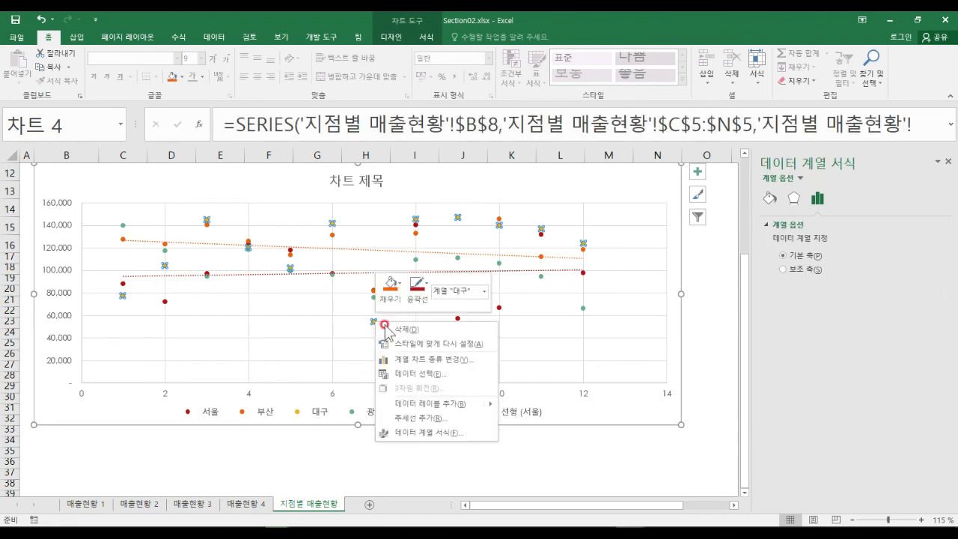
left_click(433, 418)
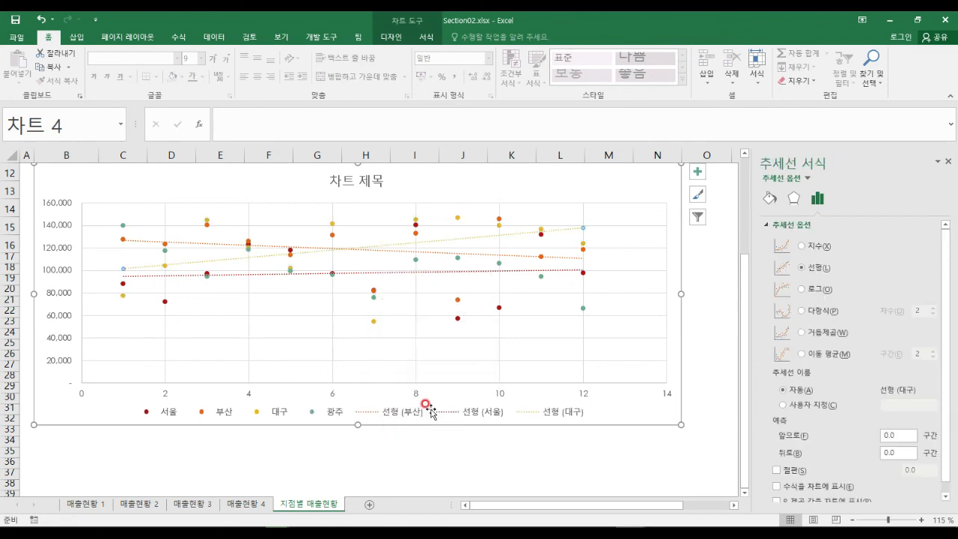